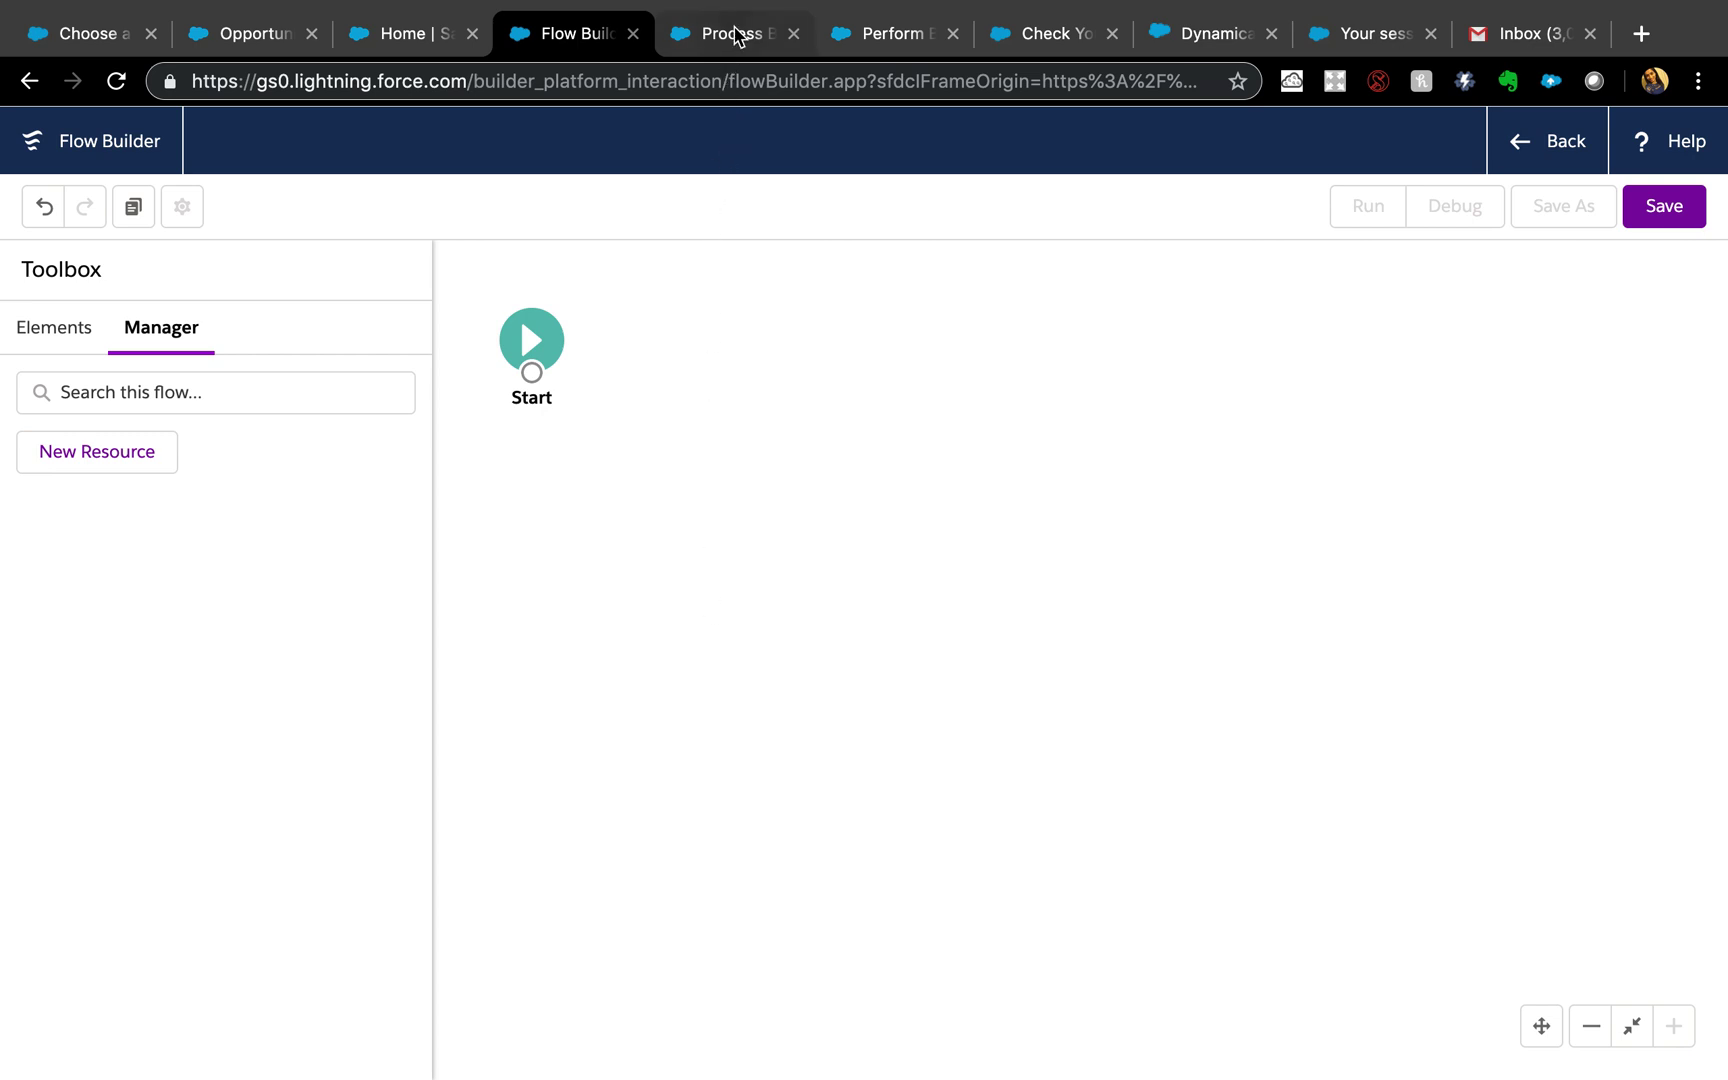
Review the follow-up actions in the Set Milestone RecordType Ids process and the record type of the Perform Background milestone
{"action": "left_click", "coordinate": [735, 35]}
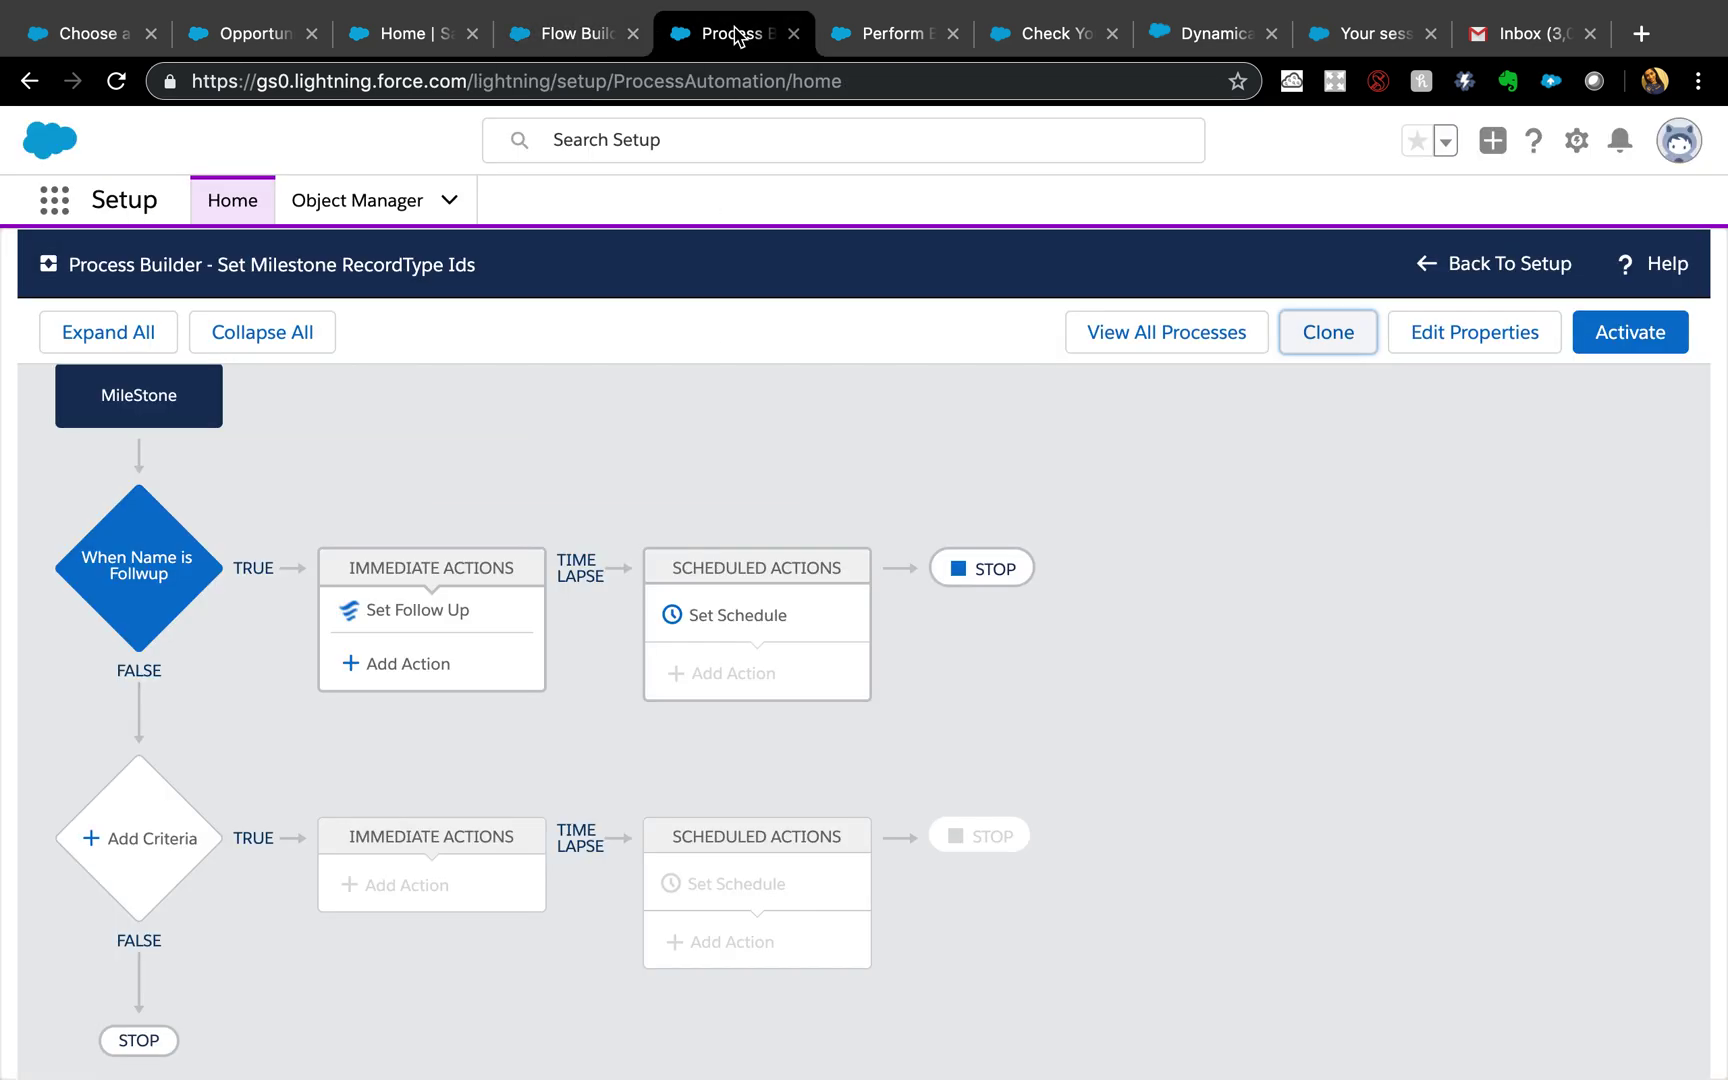
{"action": "left_click", "coordinate": [432, 668]}
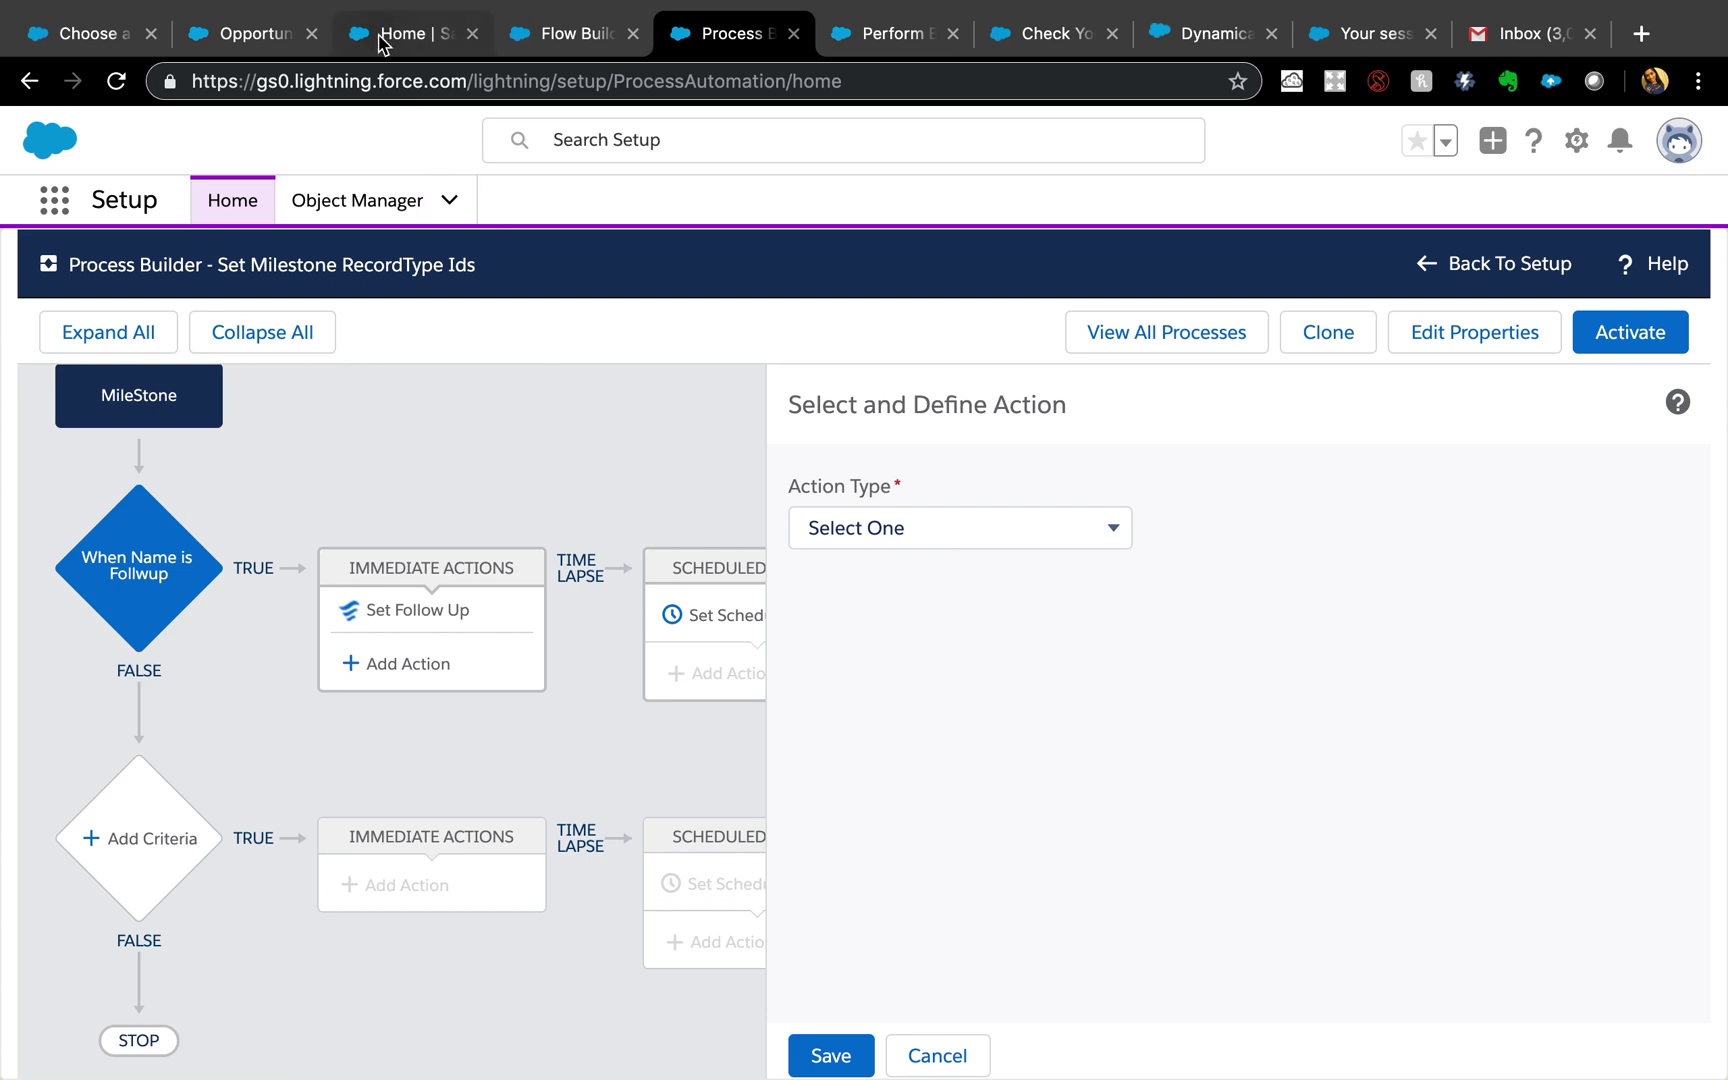
{"action": "left_click", "coordinate": [874, 50]}
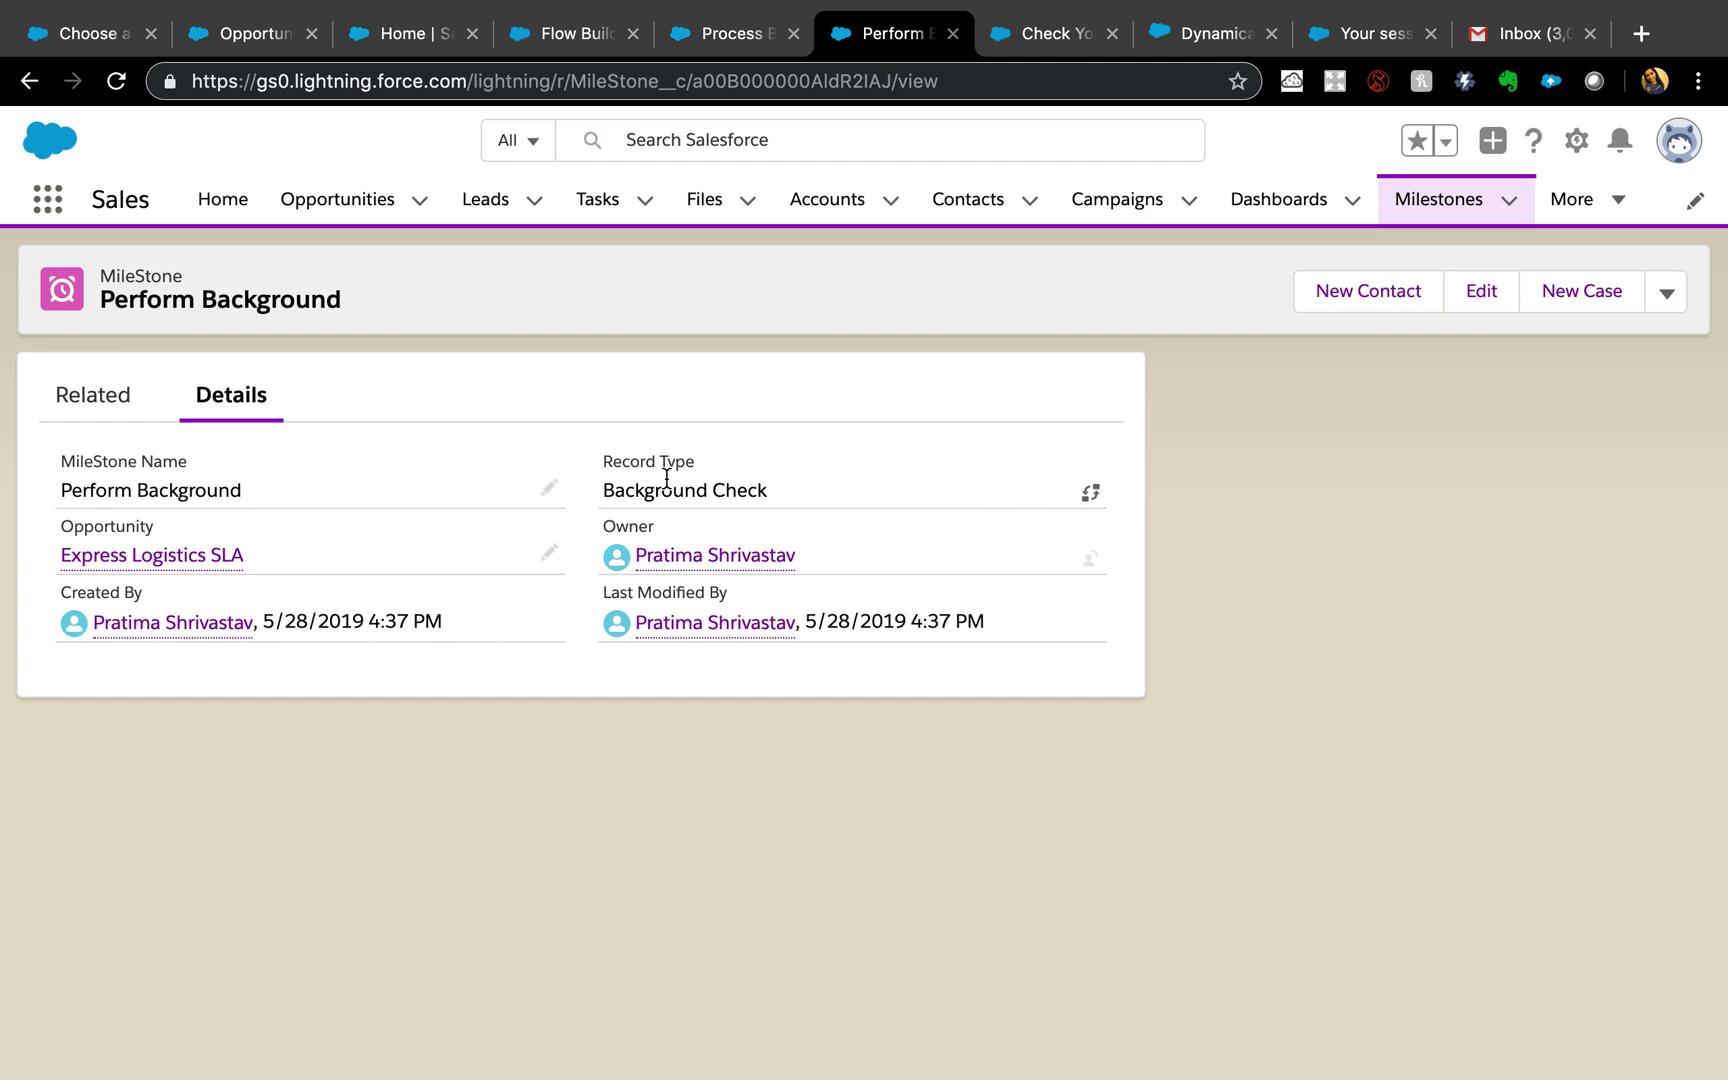
{"action": "left_click", "coordinate": [718, 44]}
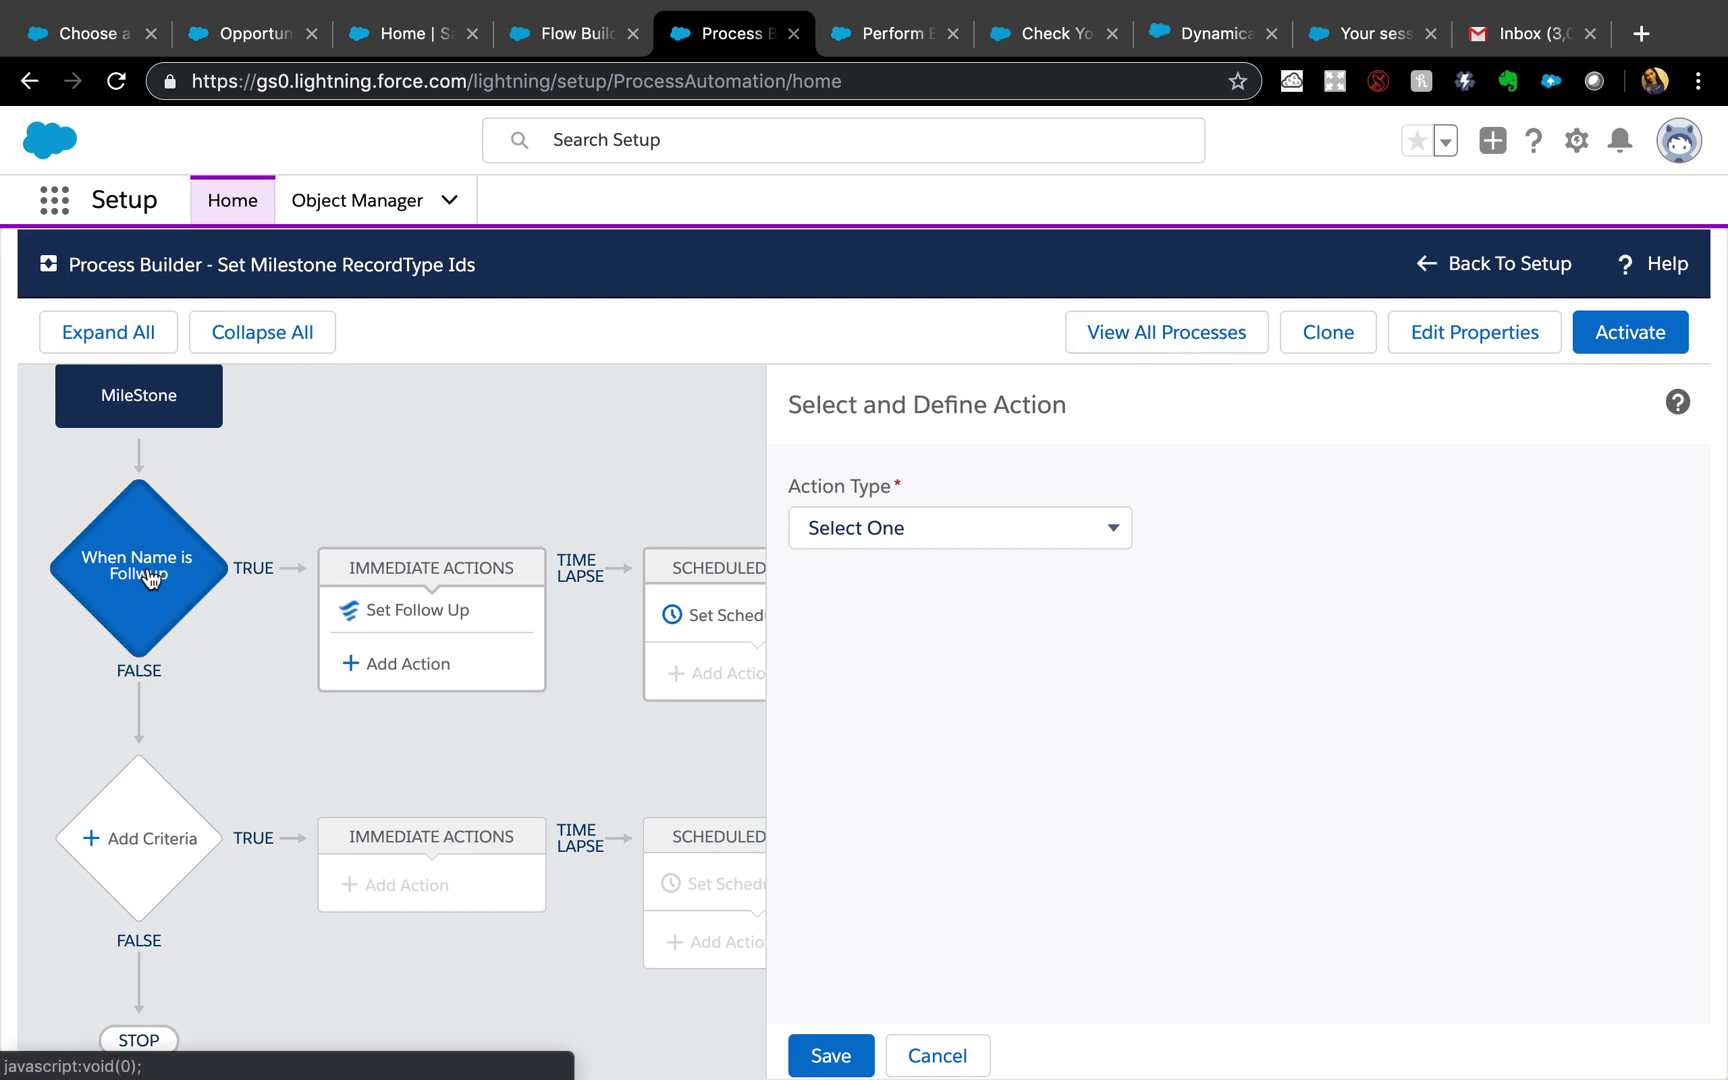
{"action": "left_click", "coordinate": [395, 620]}
{"action": "left_click", "coordinate": [399, 672]}
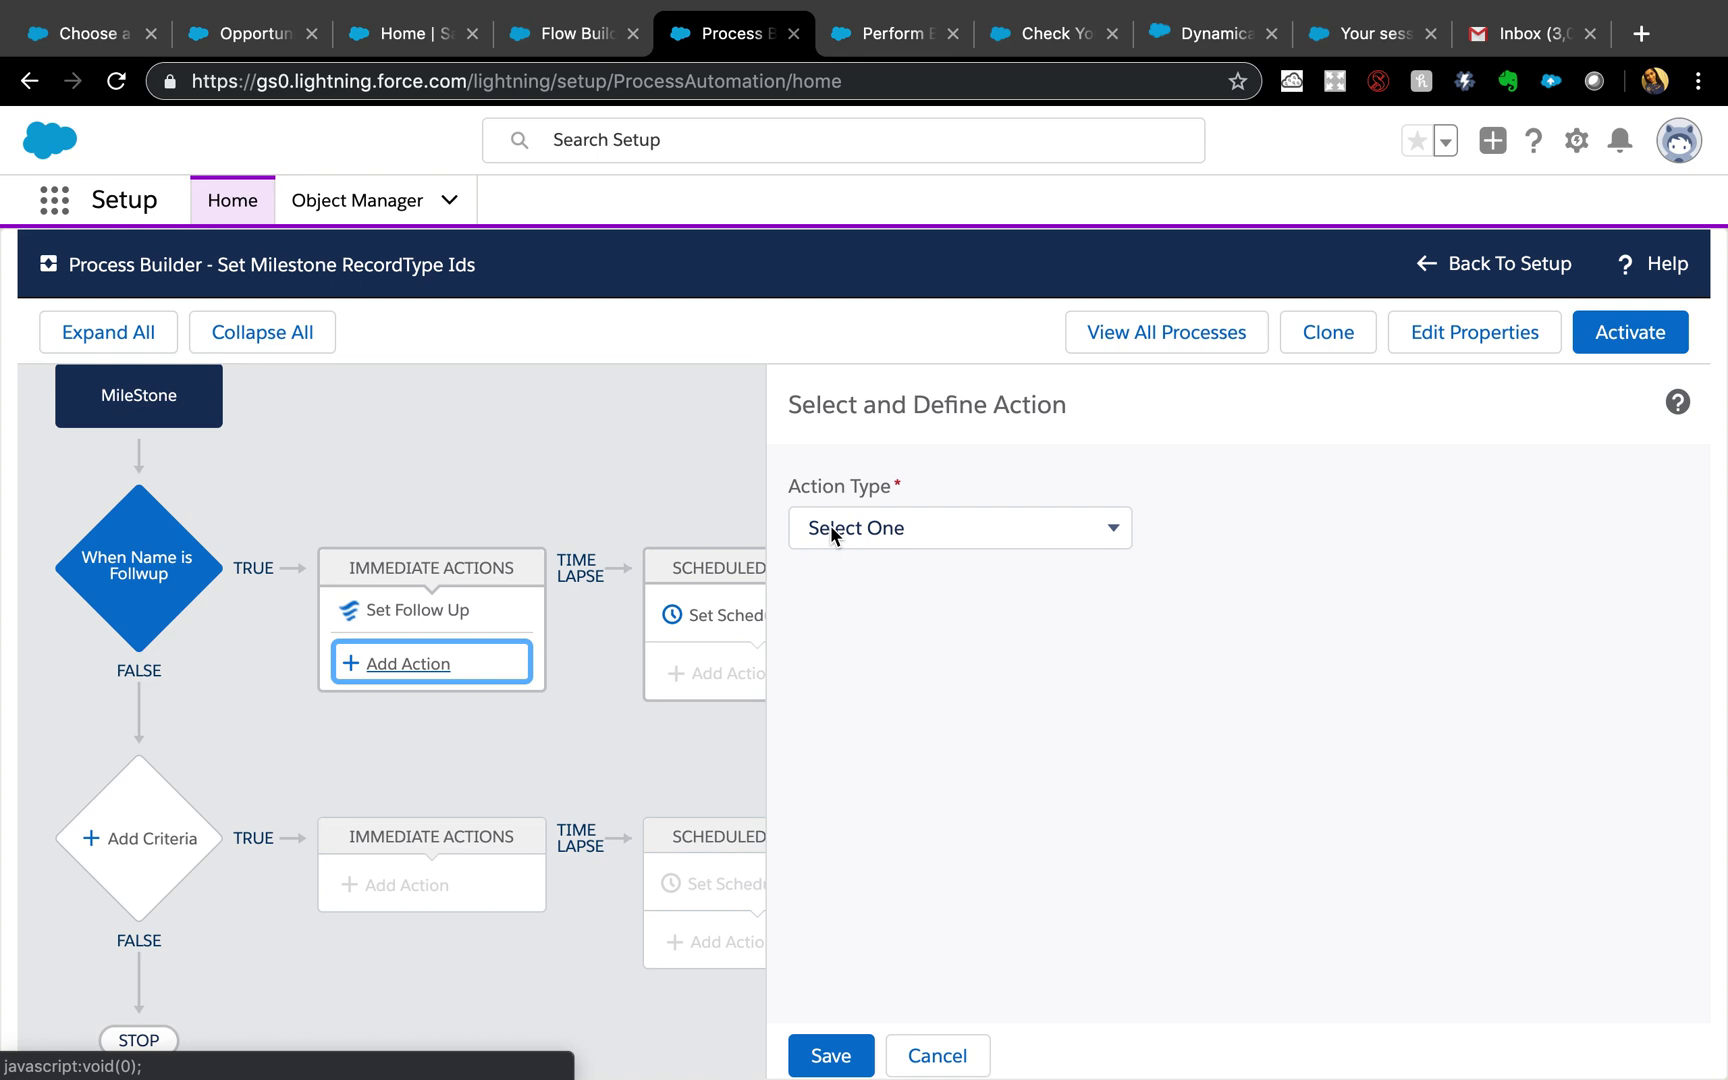
In Flow Builder, add a Get Records element to the canvas and label it "Get RecordType"
{"action": "left_click", "coordinate": [575, 33]}
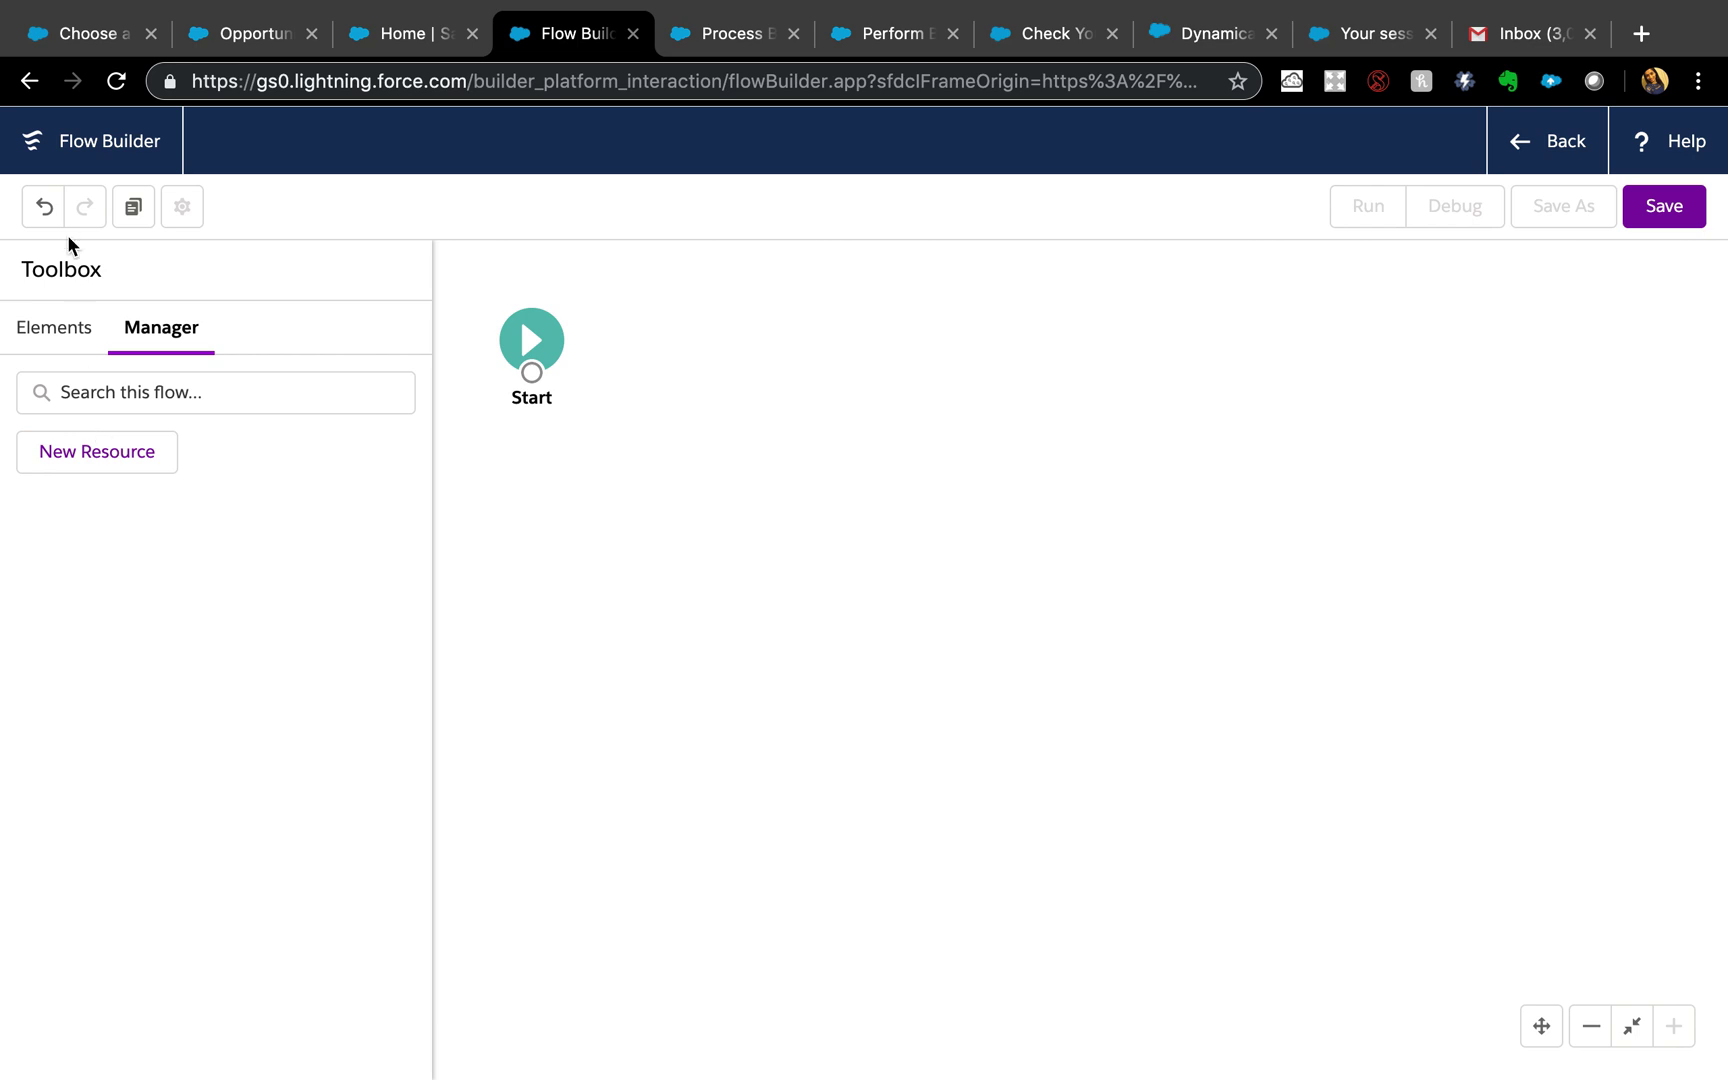
{"action": "left_click", "coordinate": [45, 334]}
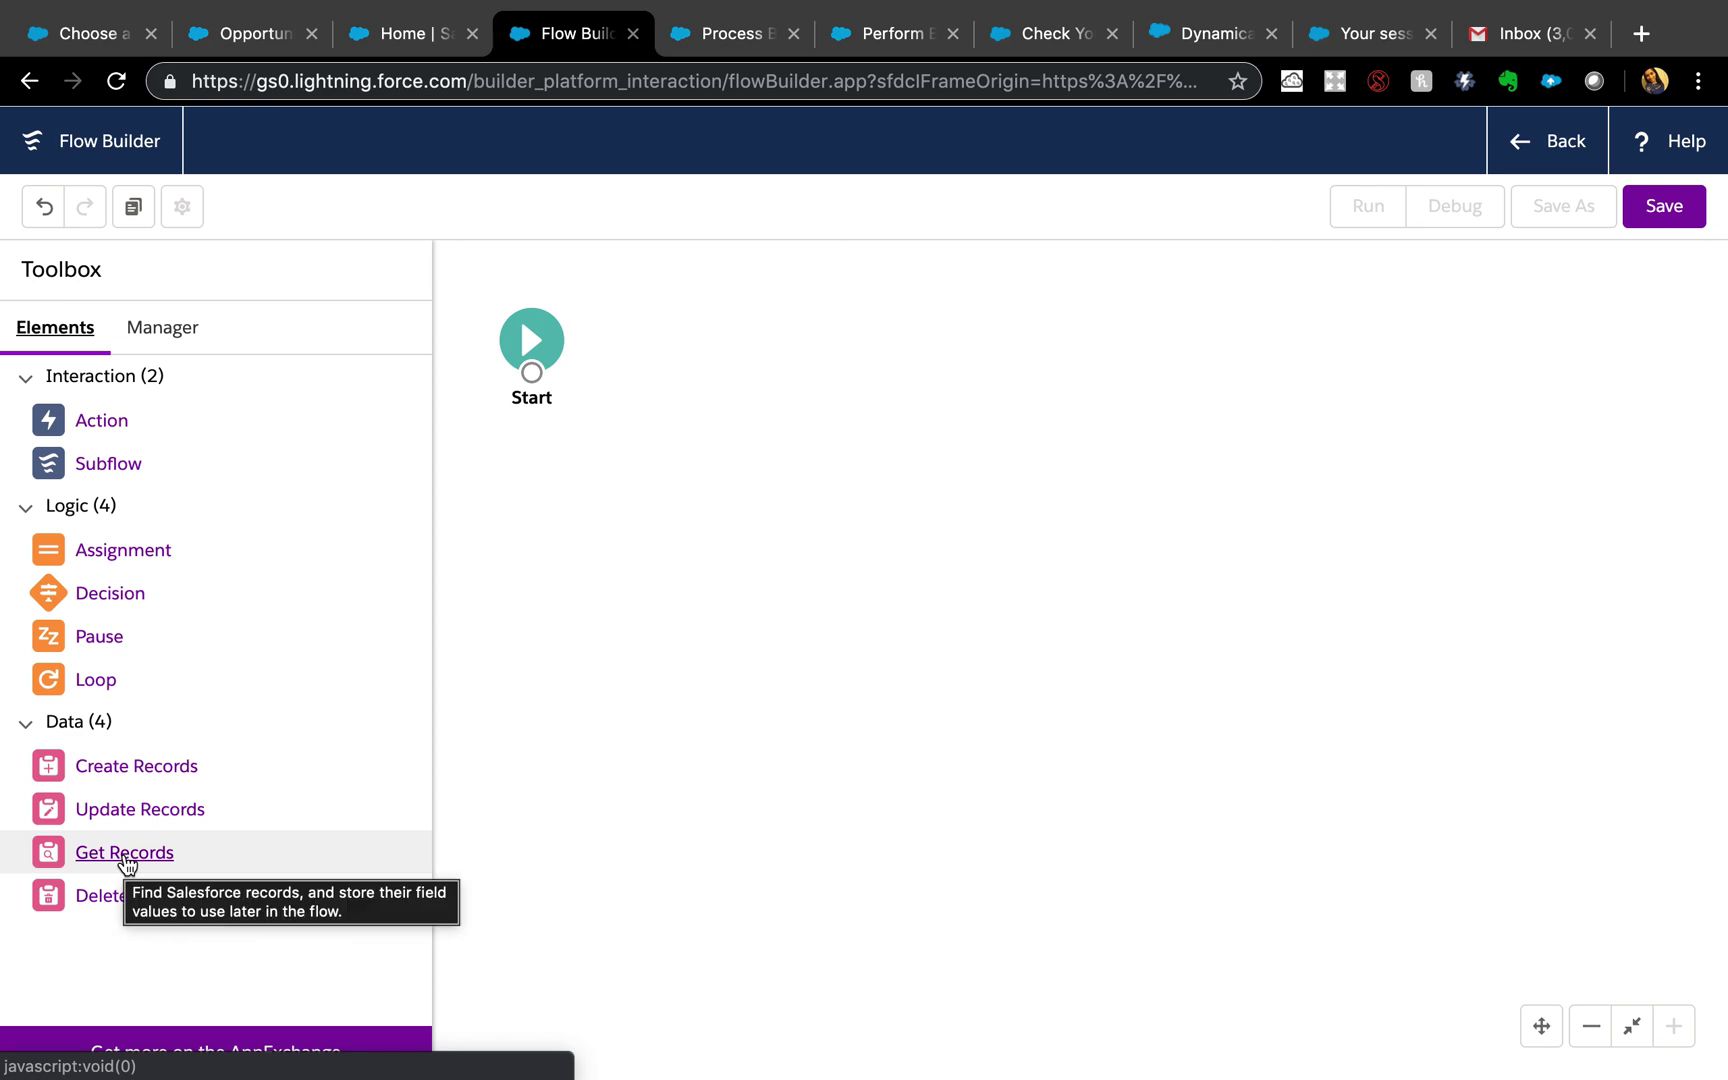
{"action": "left_click_drag", "start_coordinate": [126, 862], "coordinate": [741, 289]}
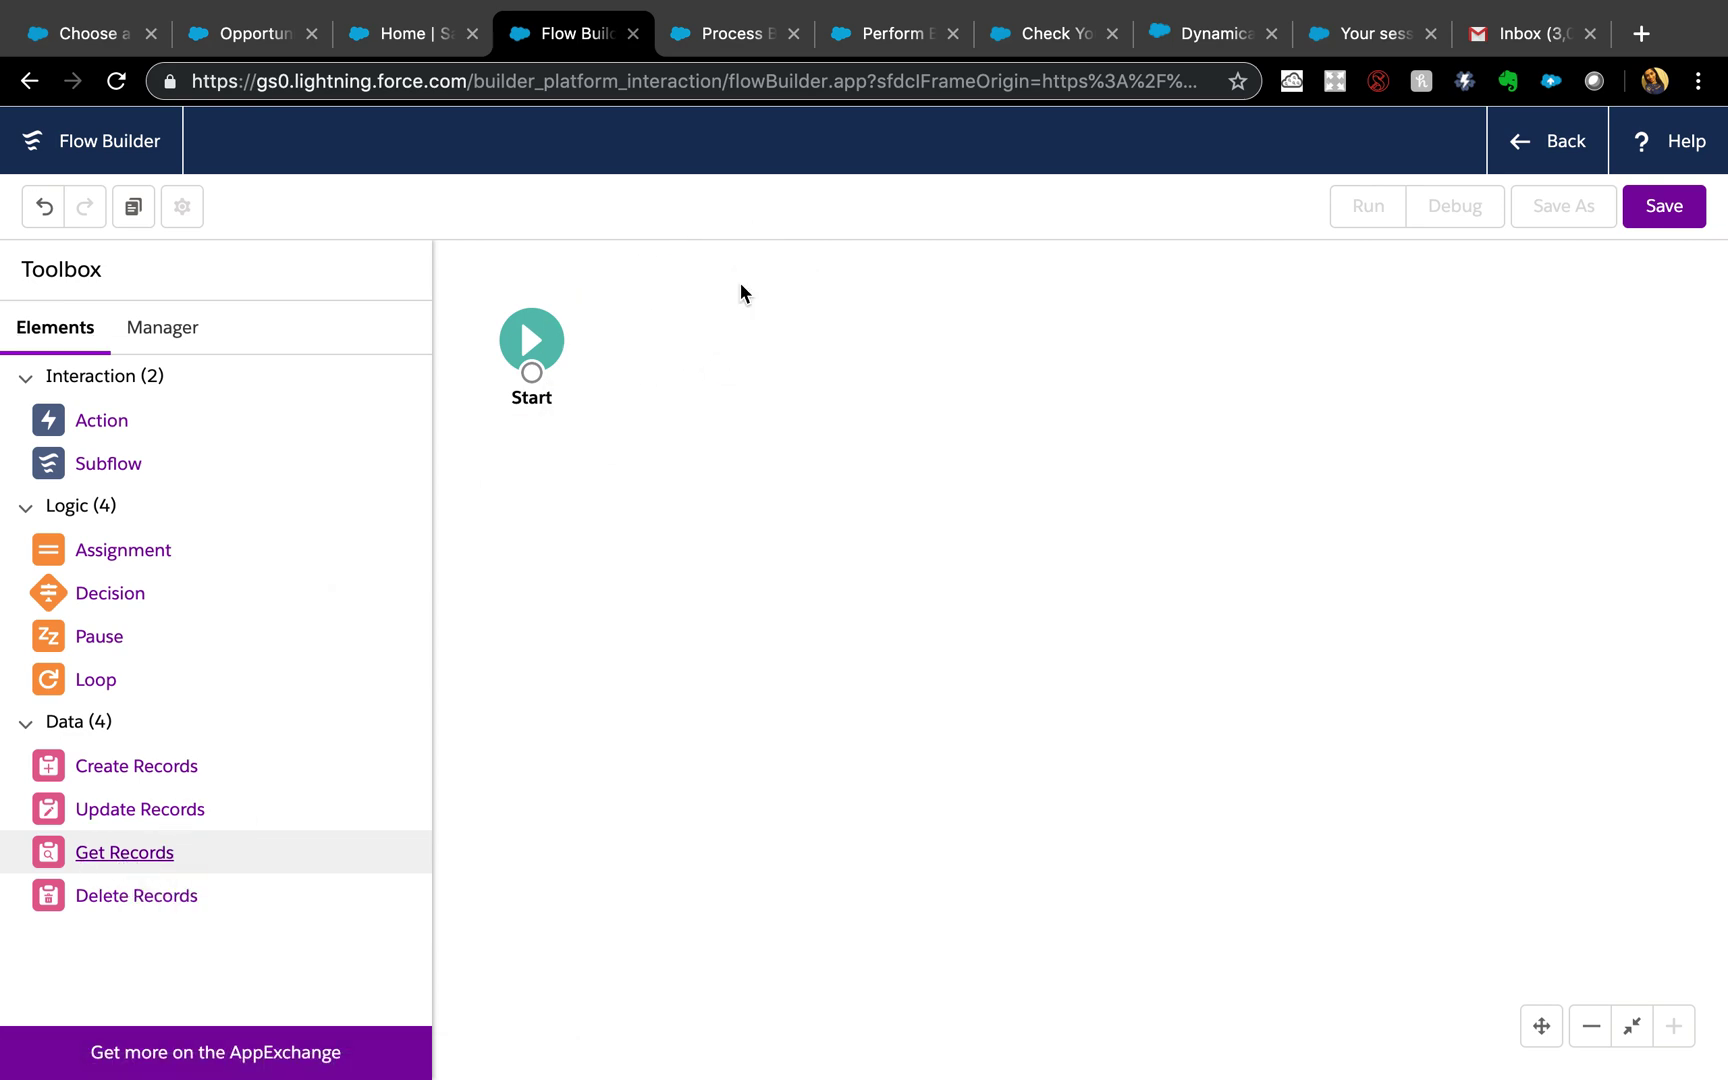
{"action": "type", "text": "Ge"}
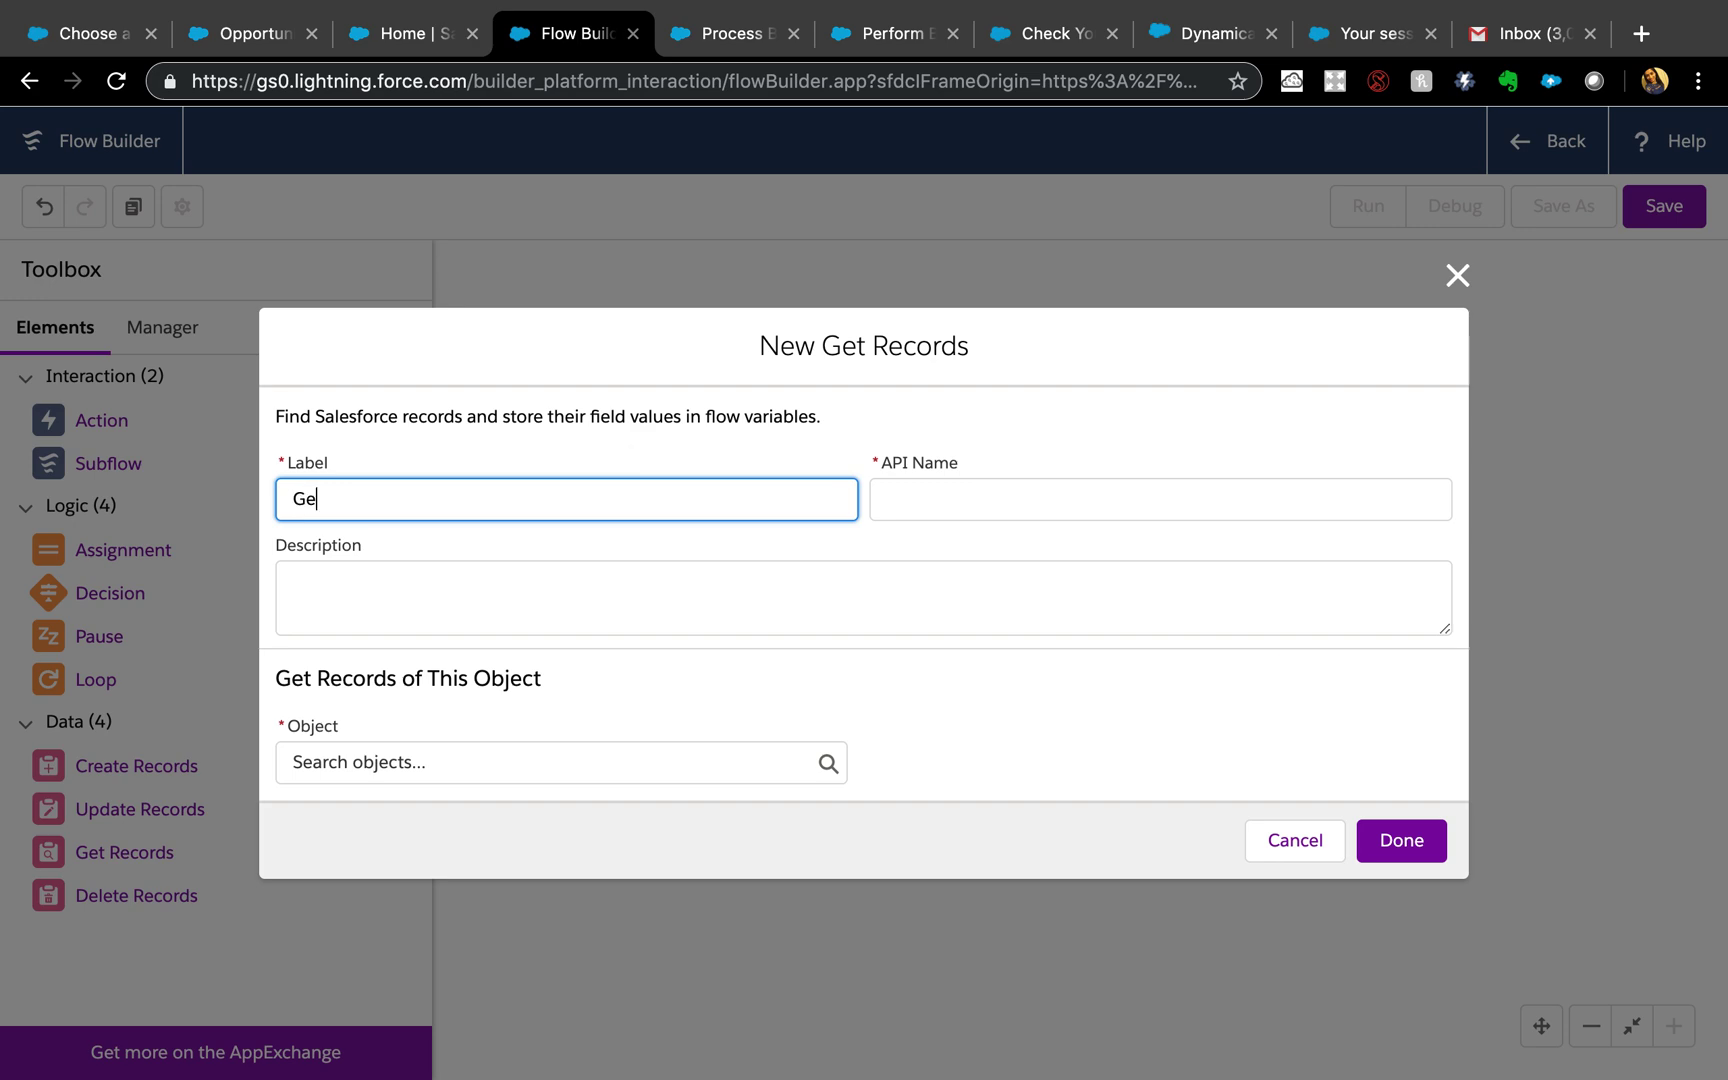
{"action": "type", "text": "t RecordType"}
{"action": "left_click", "coordinate": [643, 578]}
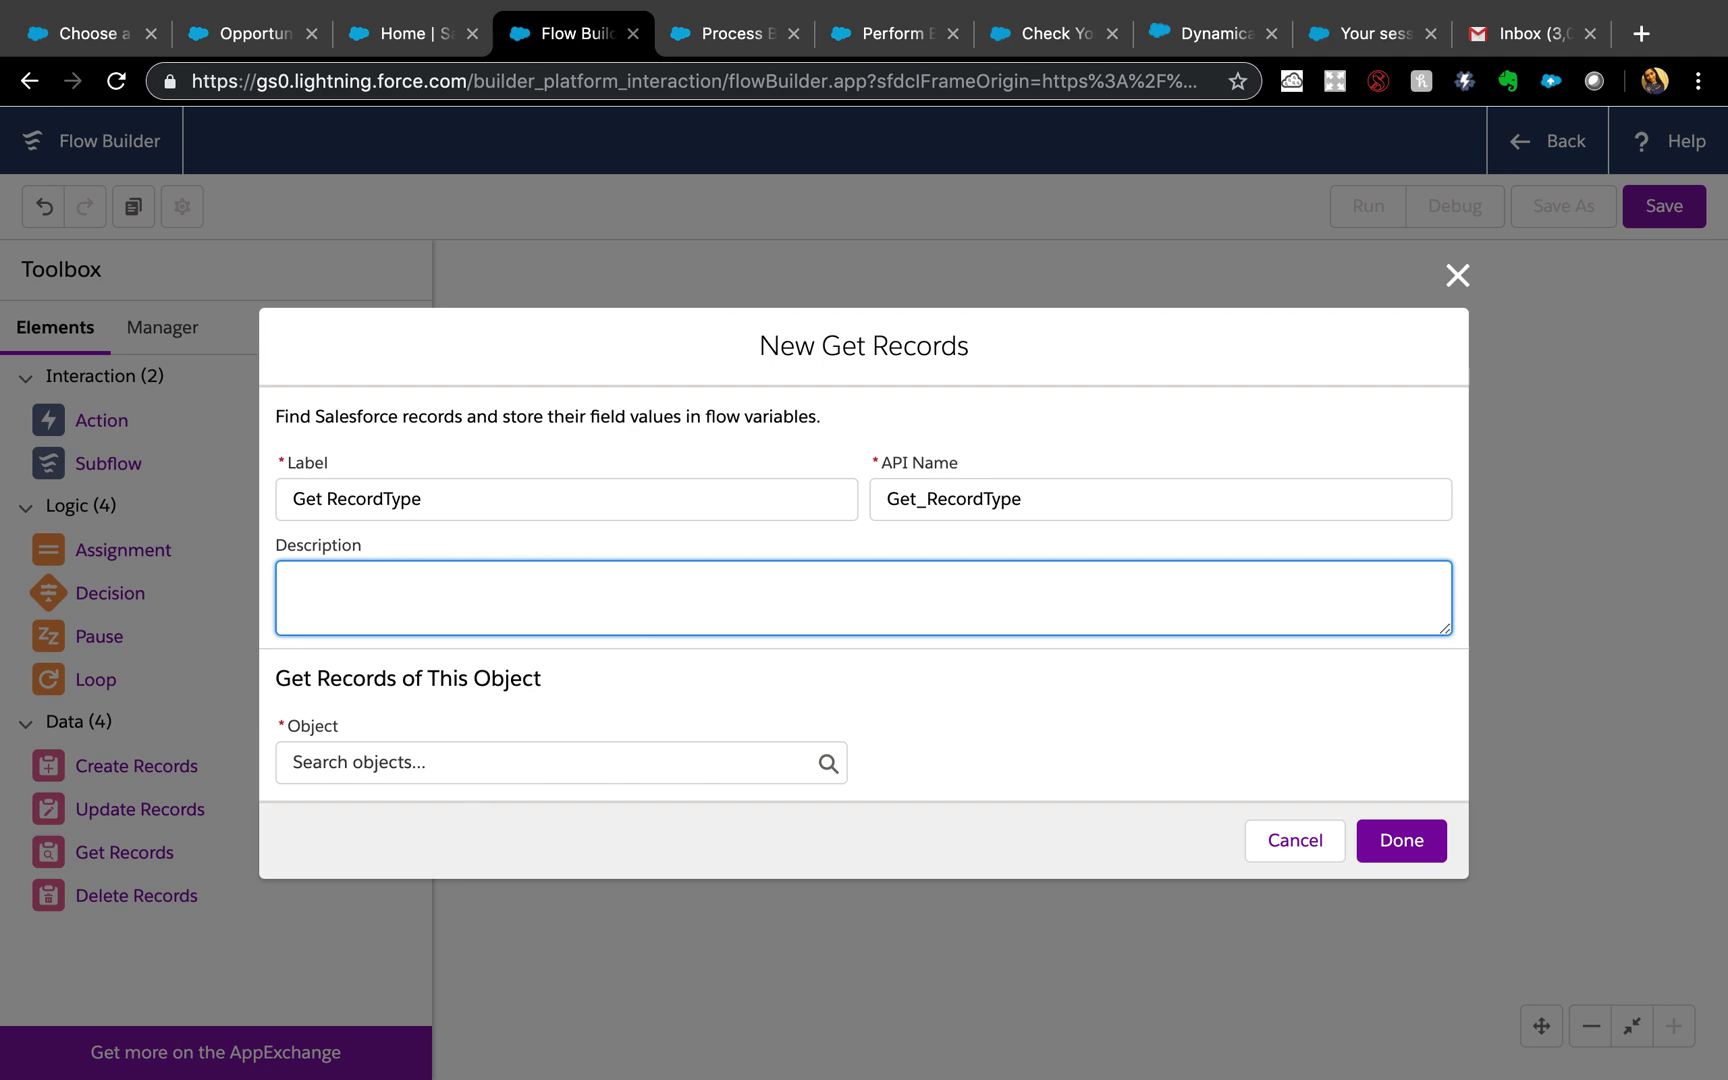
Set the Get Records object to Record Type and its condition requirements to Conditions are Met
{"action": "left_click", "coordinate": [350, 762]}
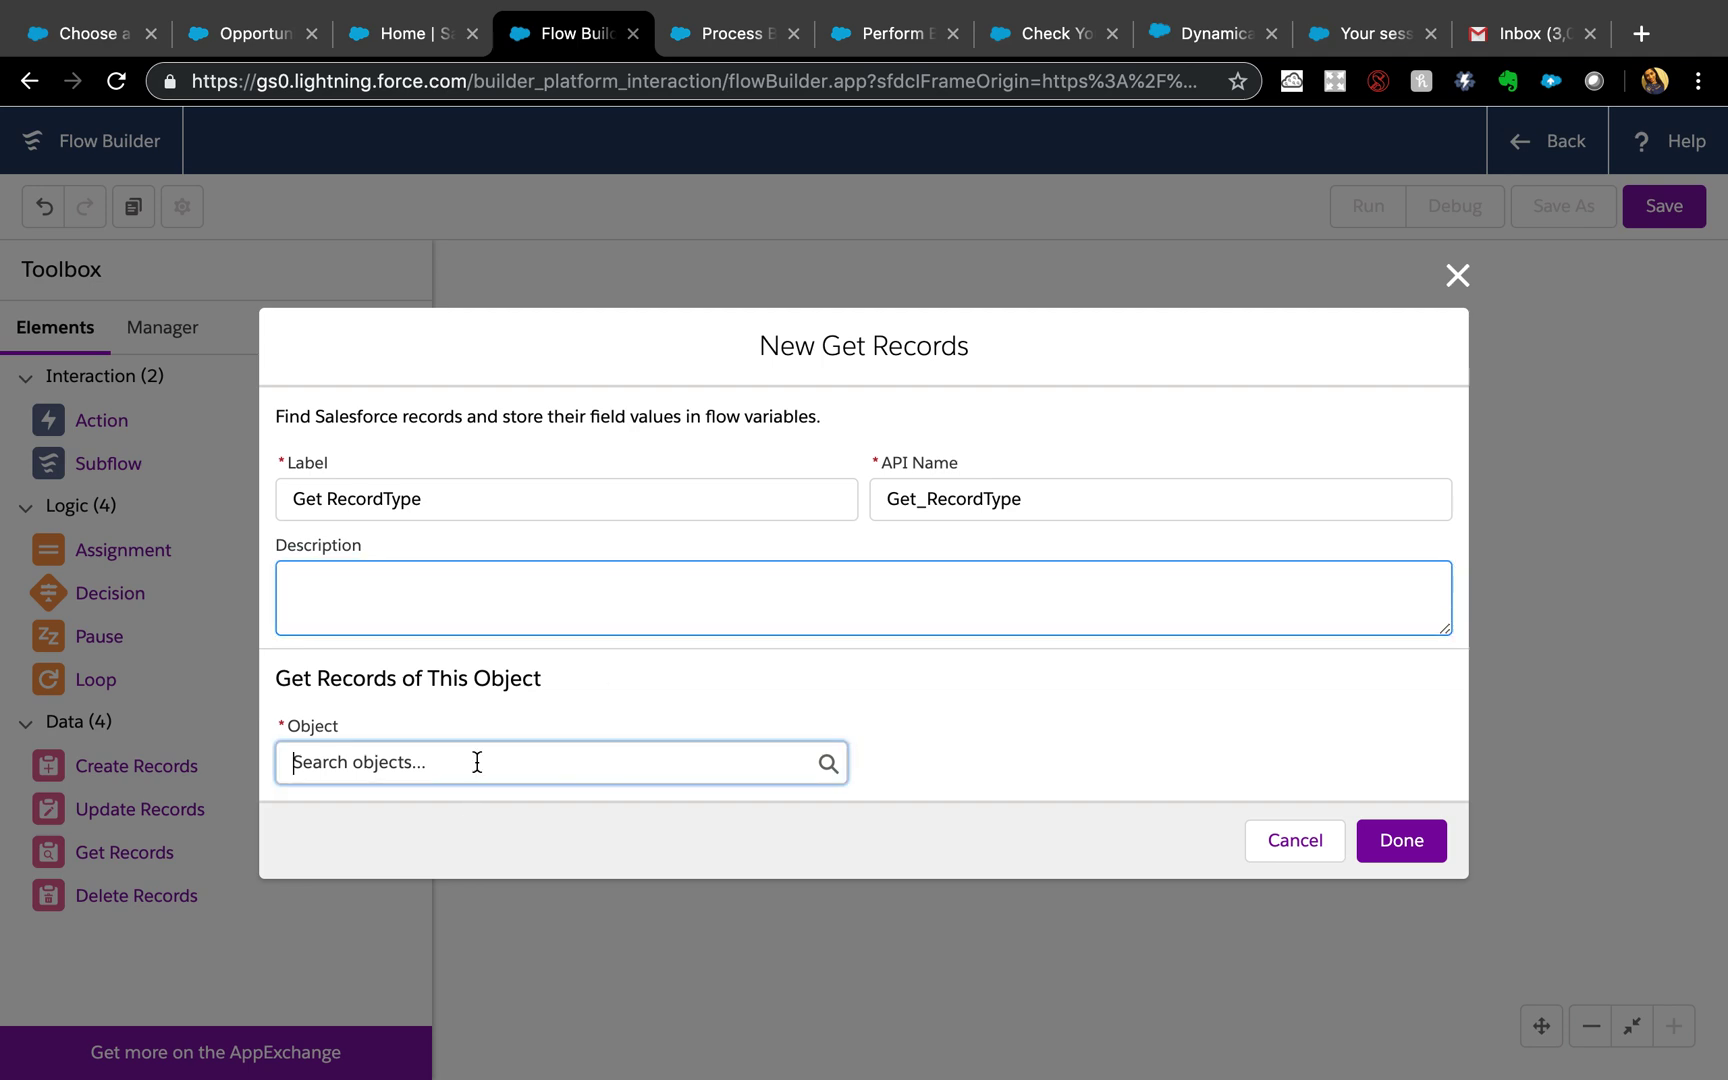
{"action": "type", "text": "reco"}
{"action": "left_click", "coordinate": [449, 628]}
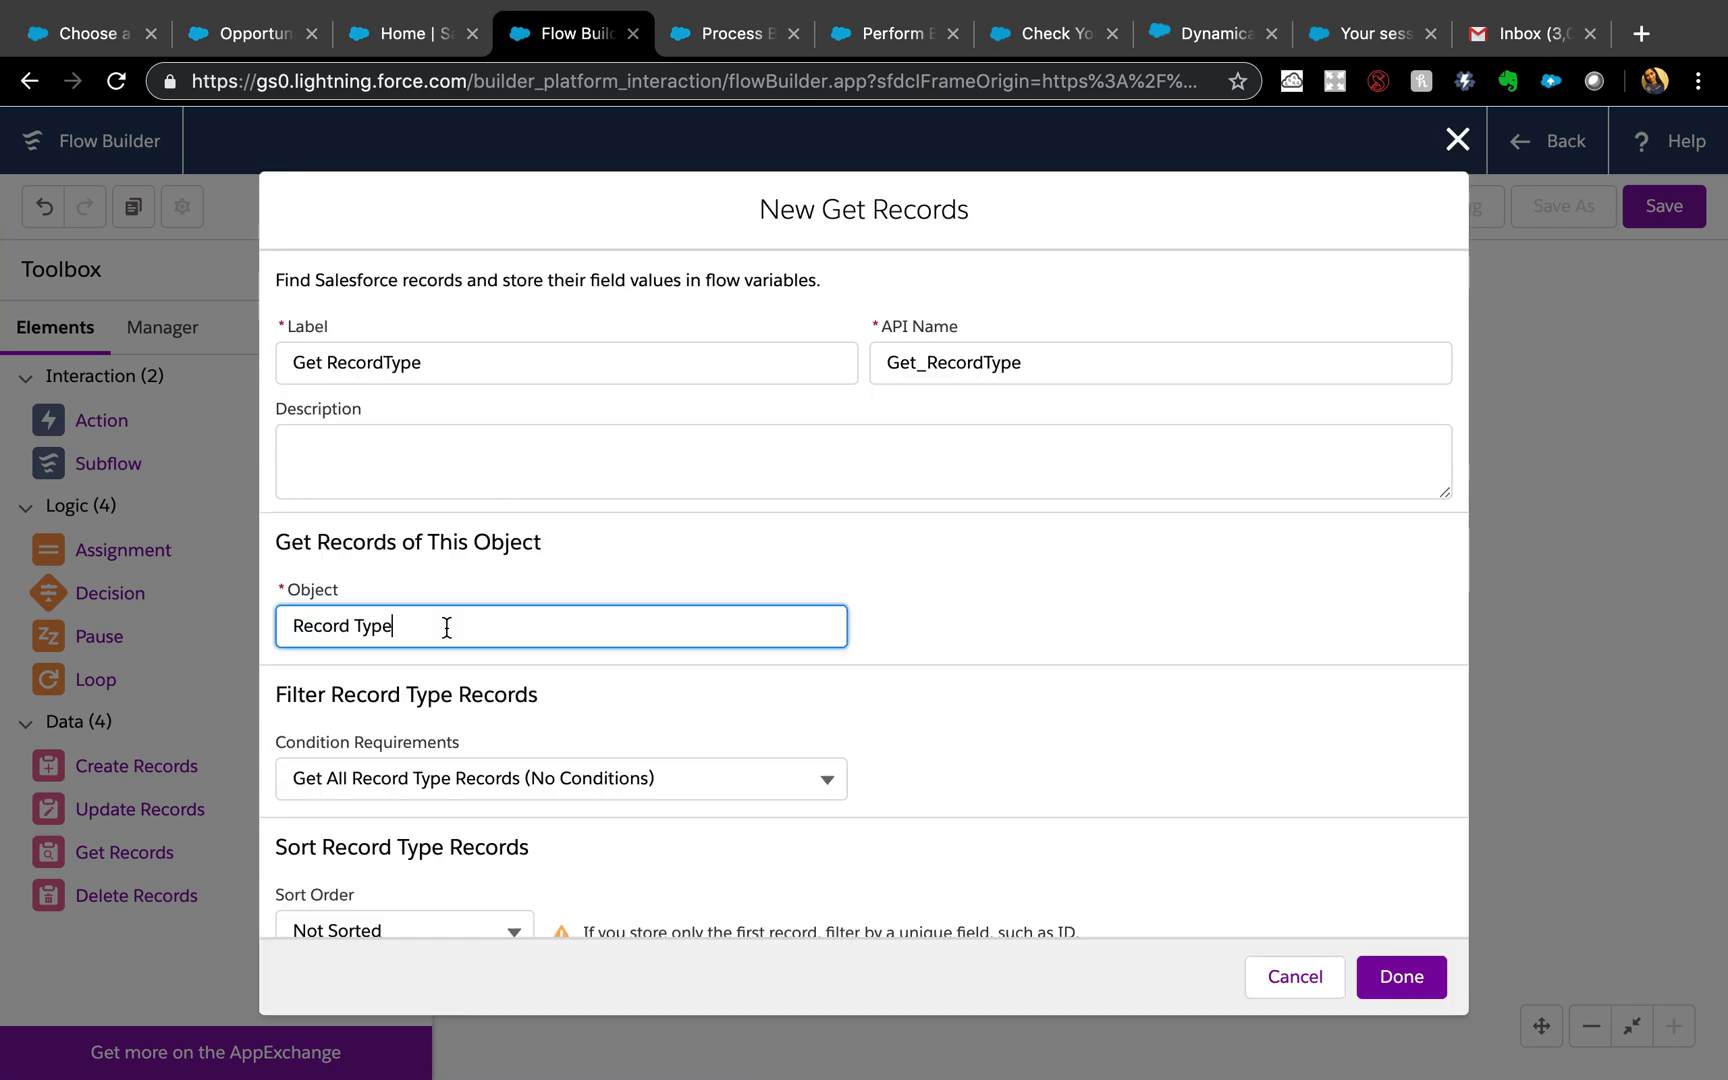
{"action": "left_click", "coordinate": [442, 785]}
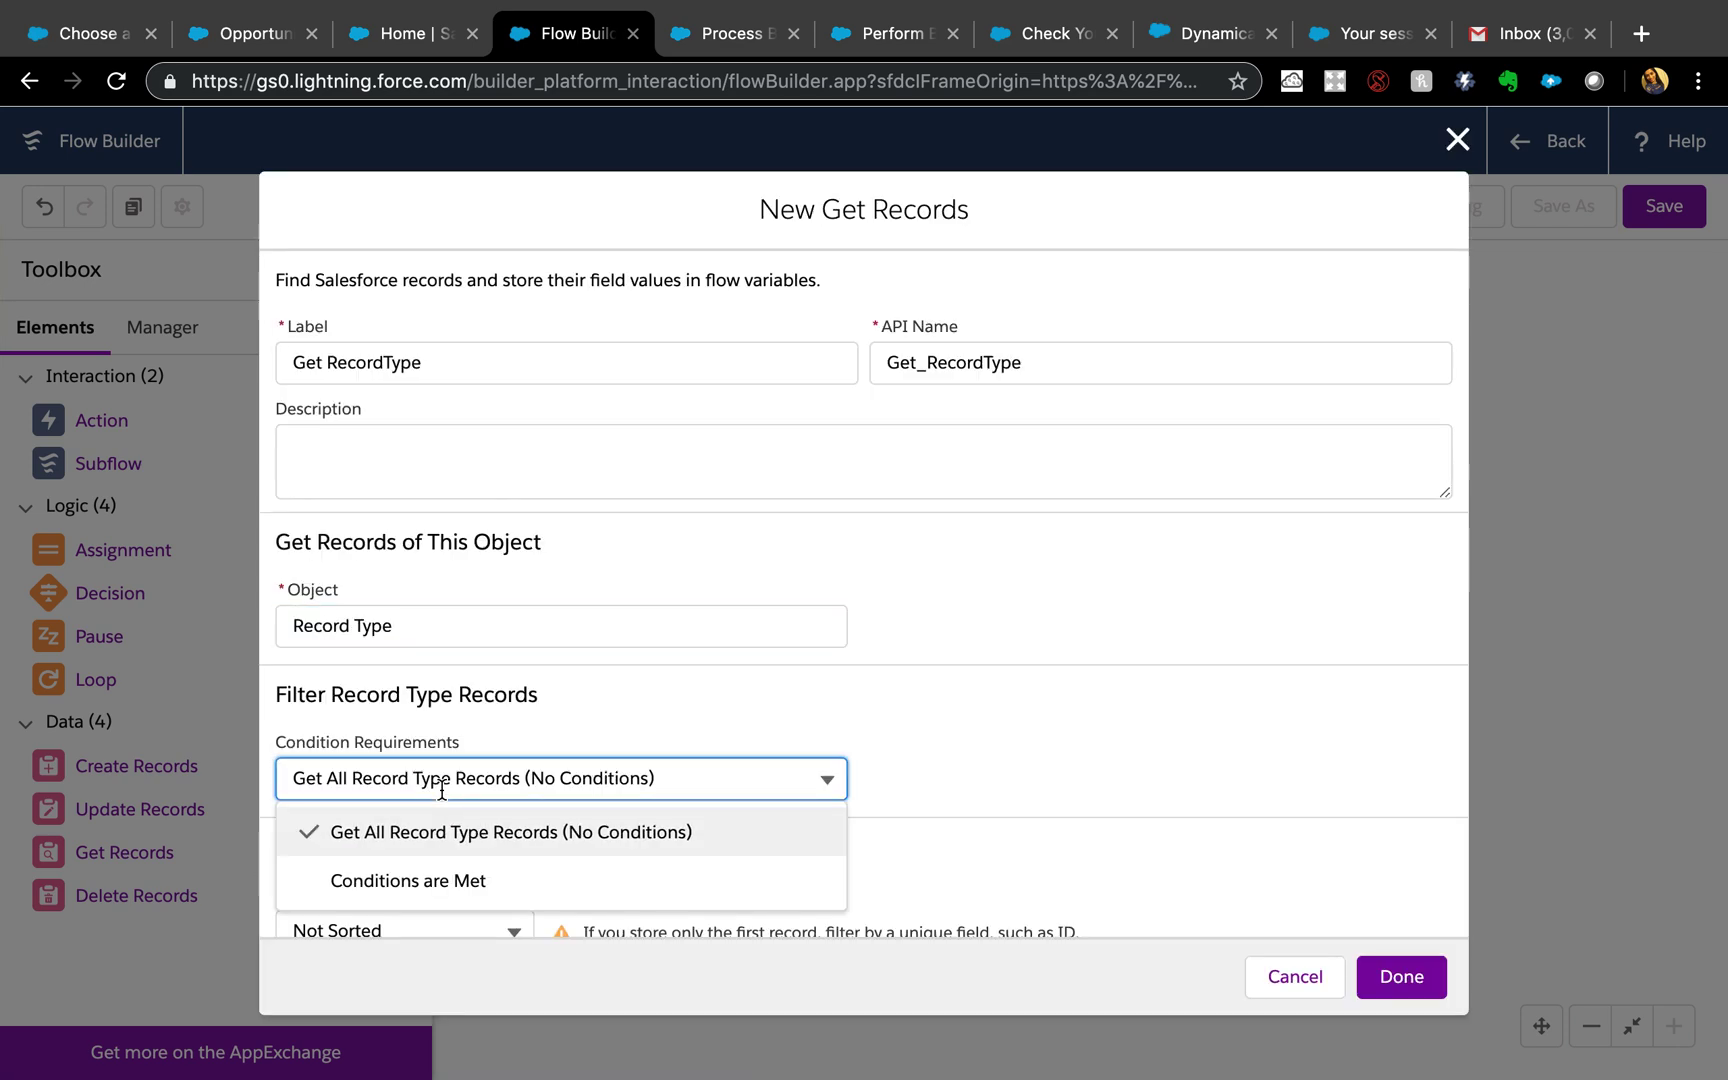
{"action": "left_click", "coordinate": [434, 879]}
Define the first filter condition as SobjectType equals MileStone__c
{"action": "scroll", "coordinate": [508, 784], "scroll_direction": "down", "scroll_amount": 1}
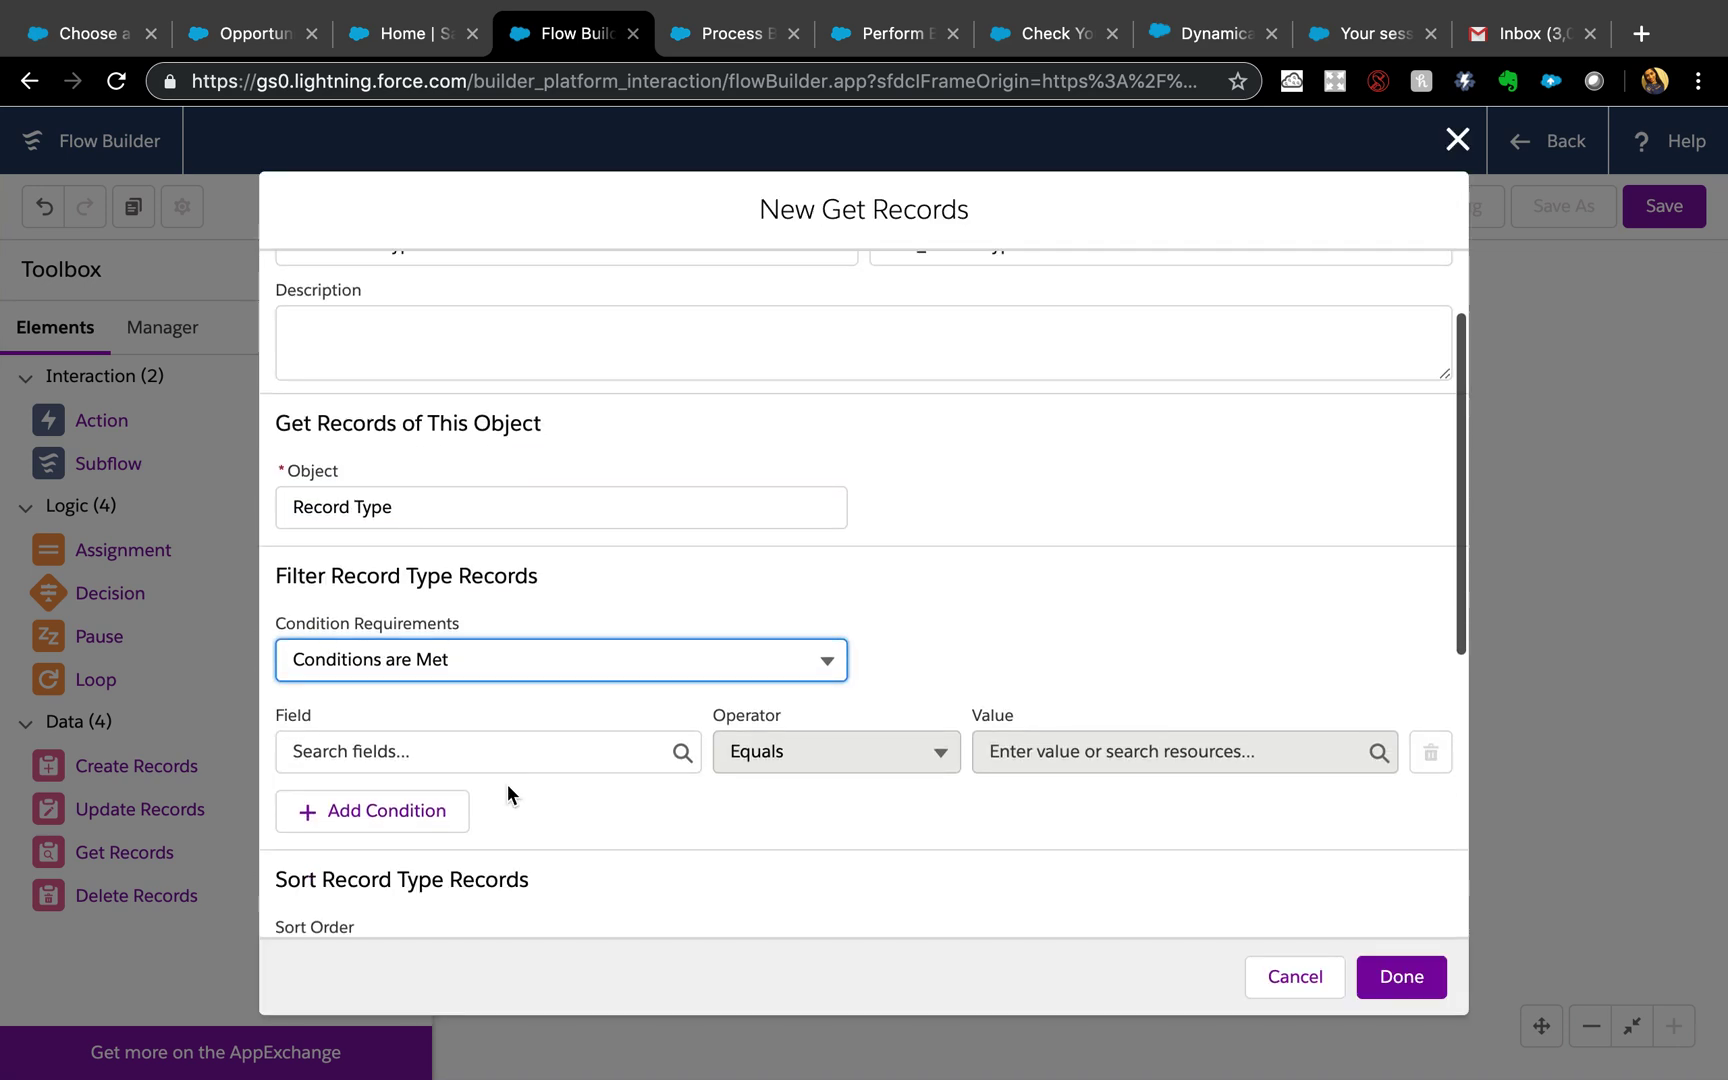
{"action": "left_click", "coordinate": [505, 750]}
{"action": "type", "text": "sob"}
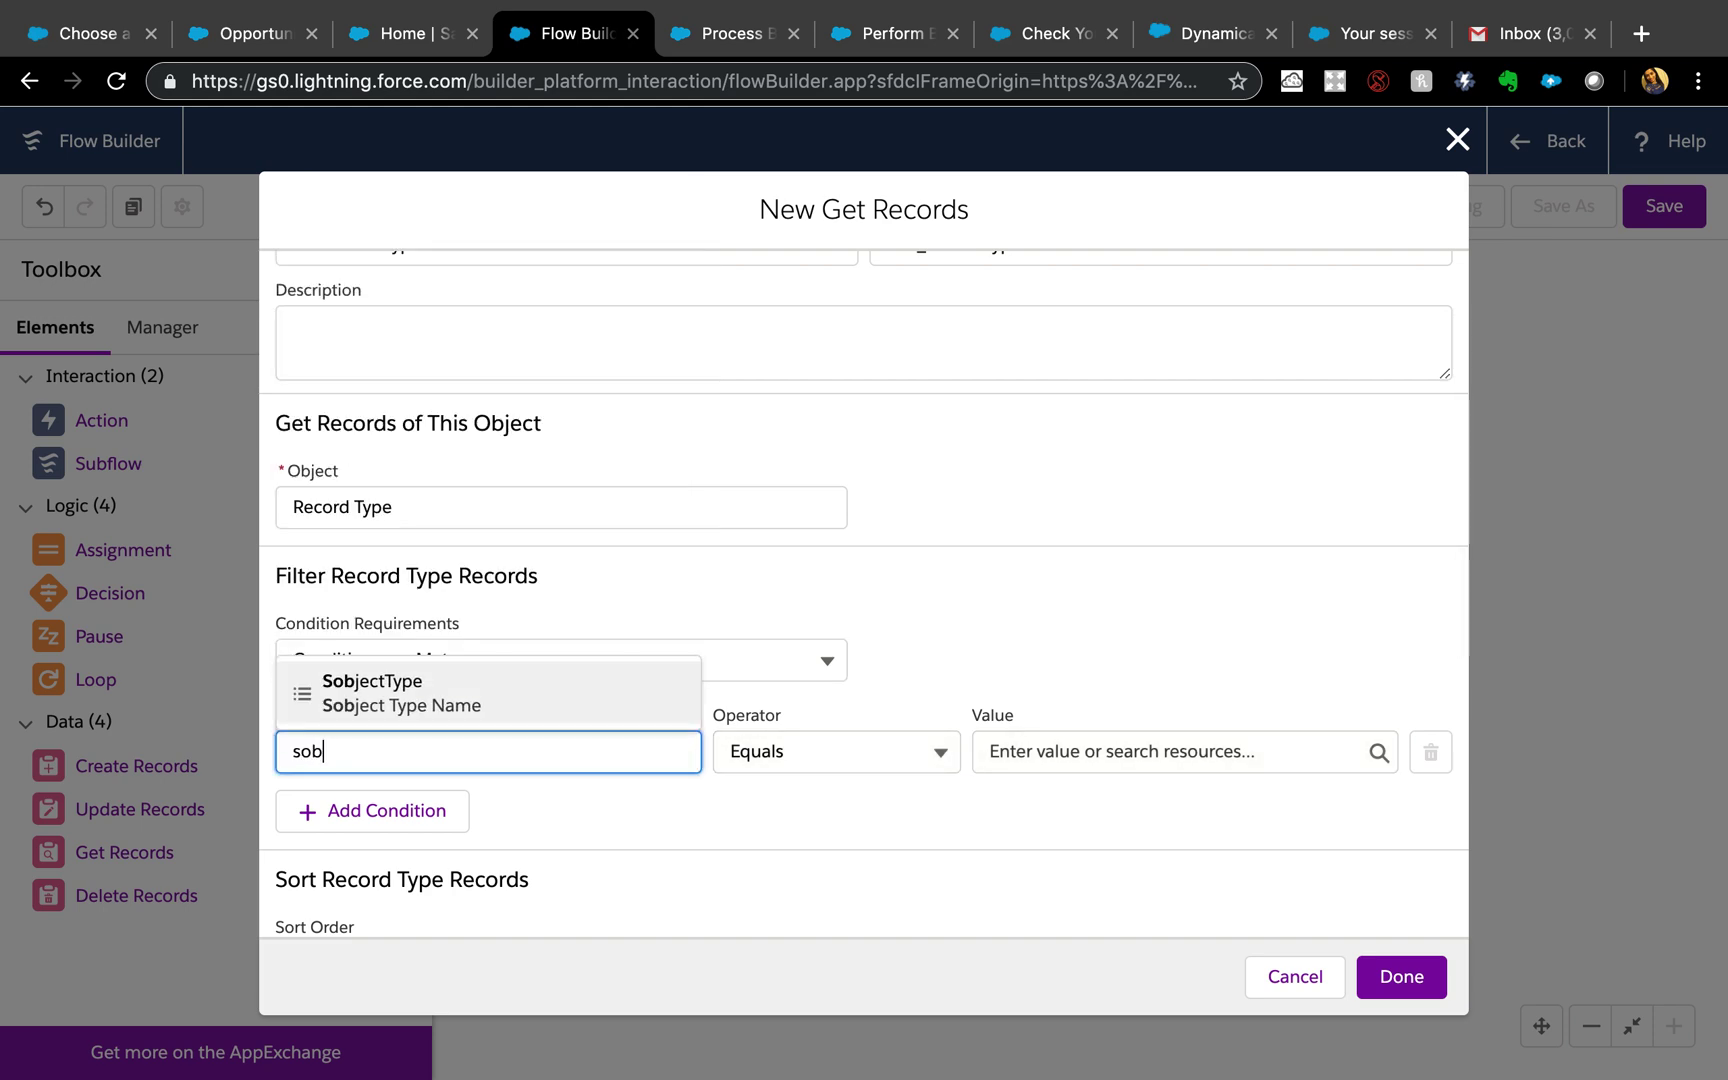
{"action": "left_click", "coordinate": [498, 713]}
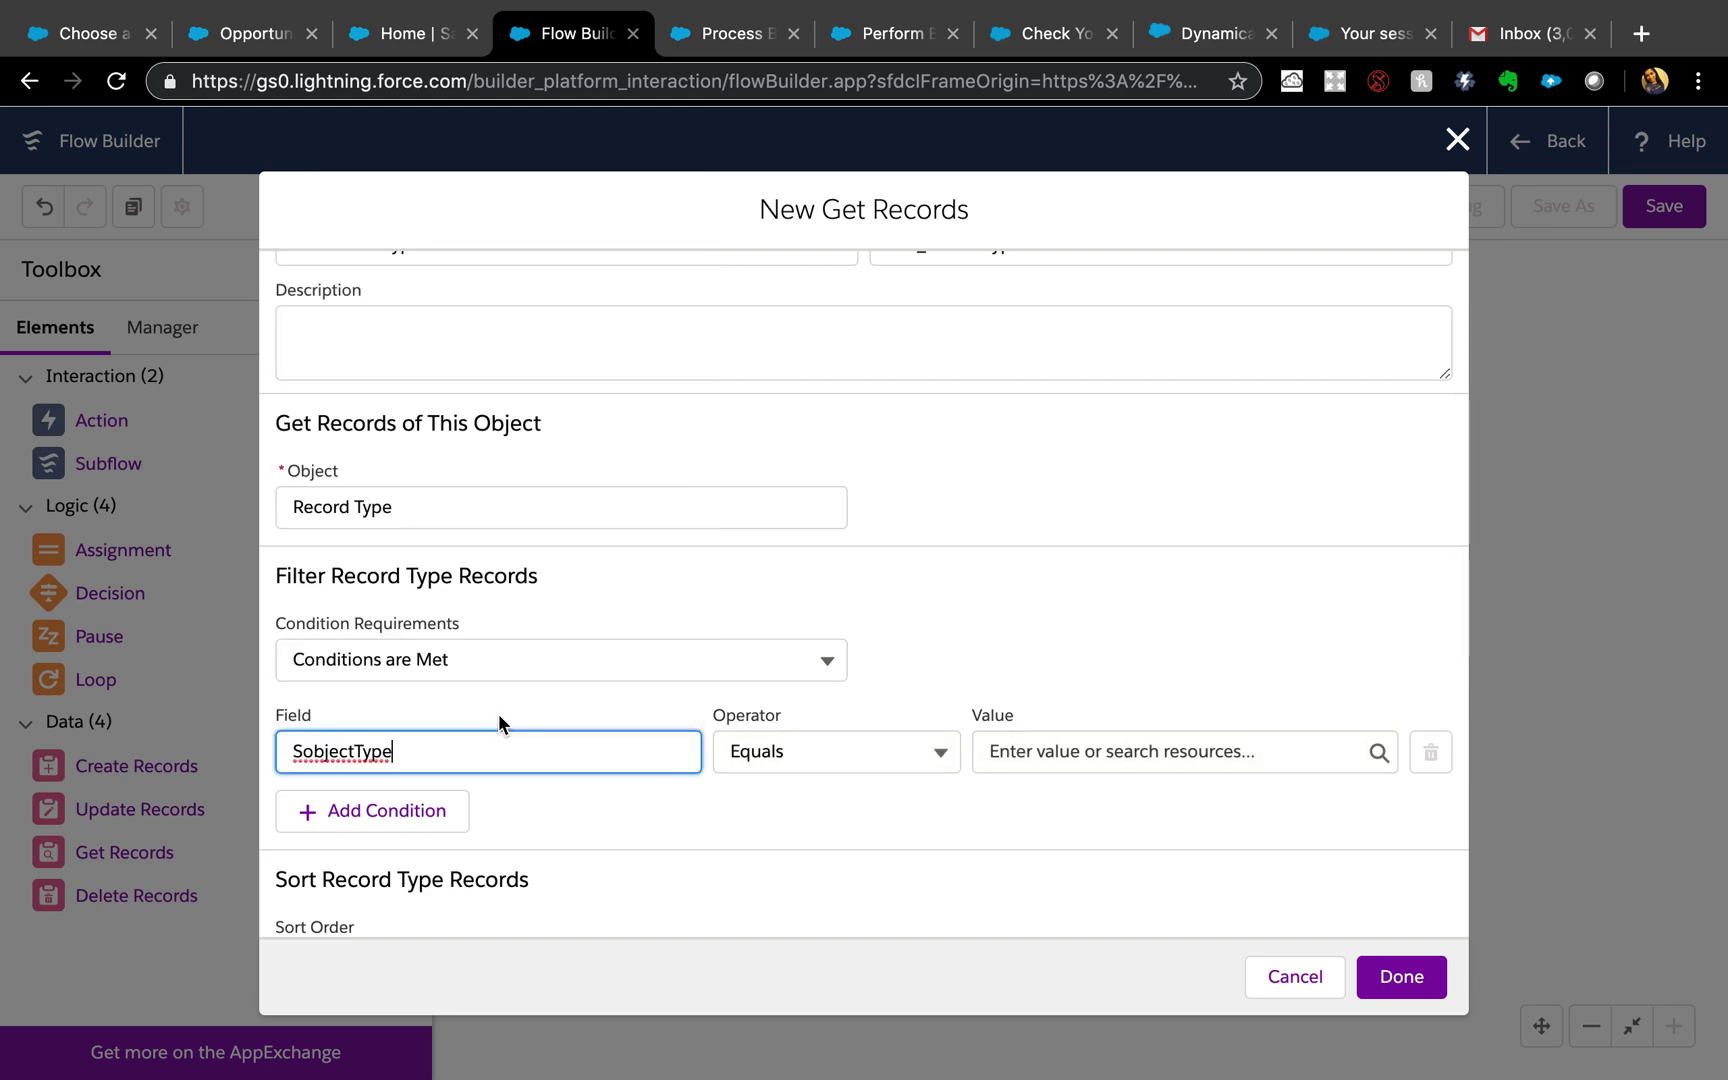
{"action": "left_click", "coordinate": [1050, 752]}
{"action": "type", "text": "mil"}
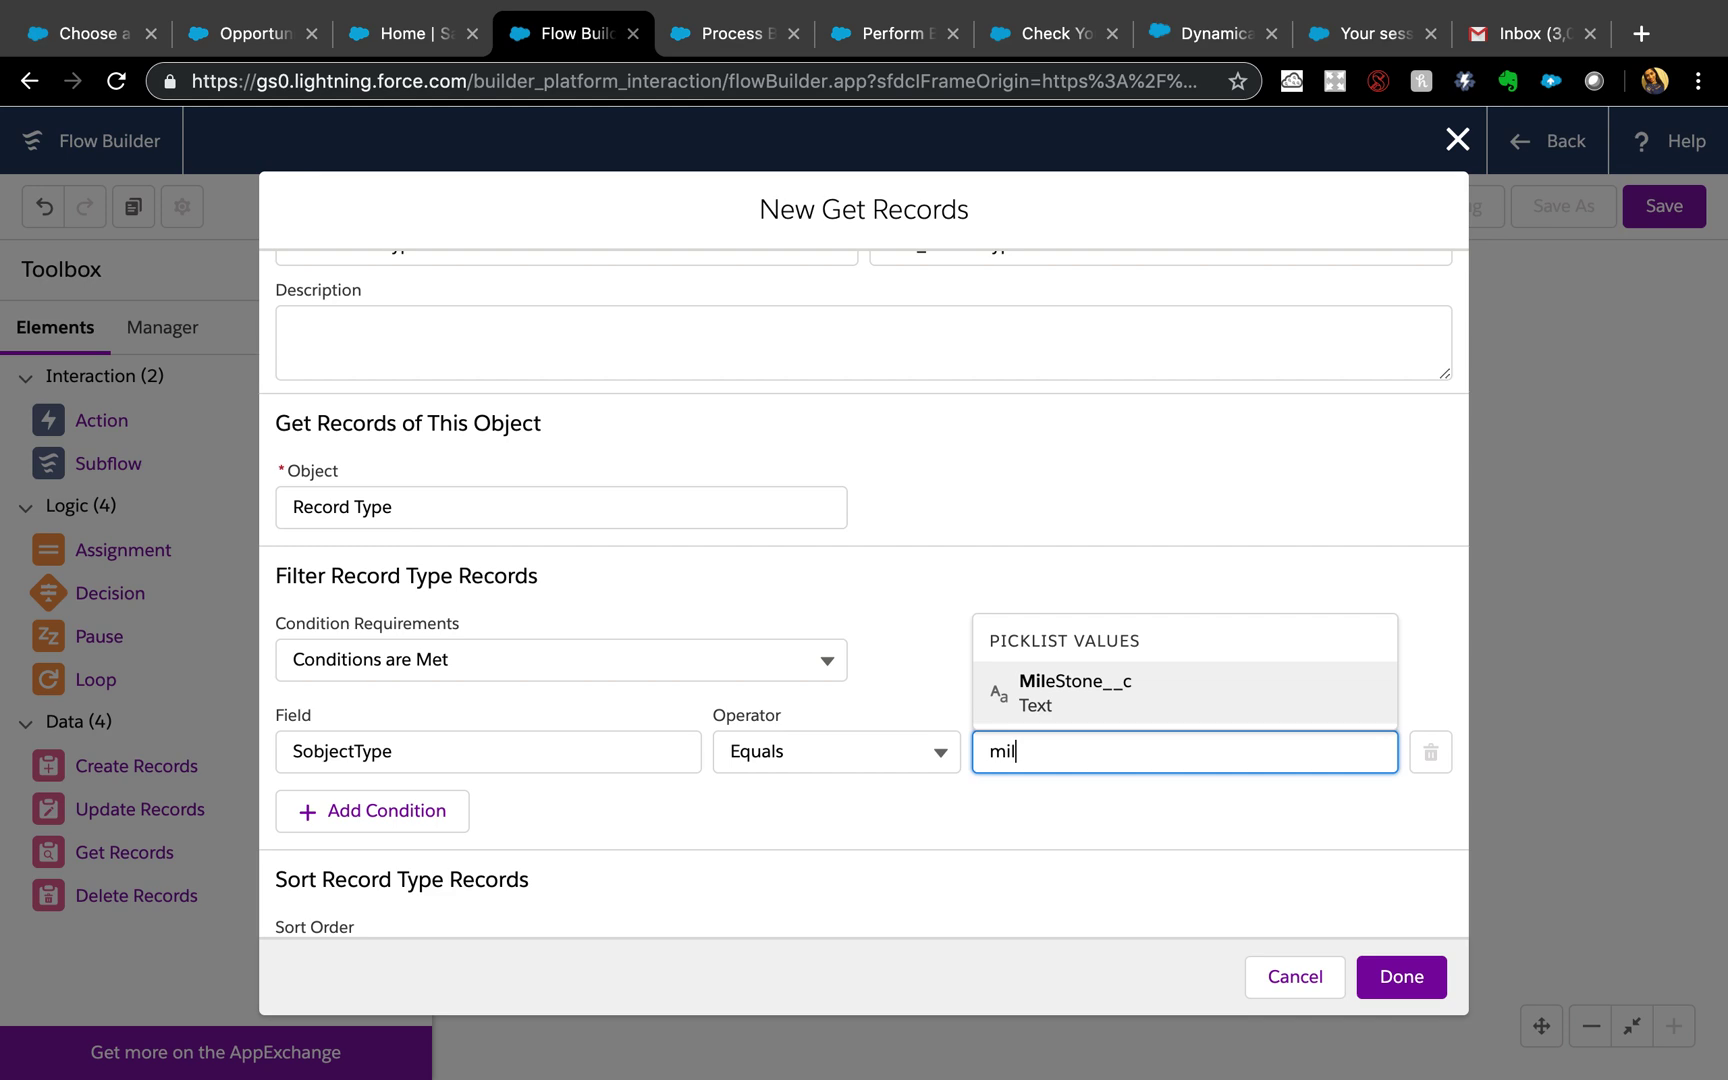
{"action": "left_click", "coordinate": [1088, 710]}
Add a second filter condition on the DeveloperName field
{"action": "left_click", "coordinate": [434, 809]}
{"action": "scroll", "coordinate": [473, 799], "scroll_direction": "down", "scroll_amount": 2}
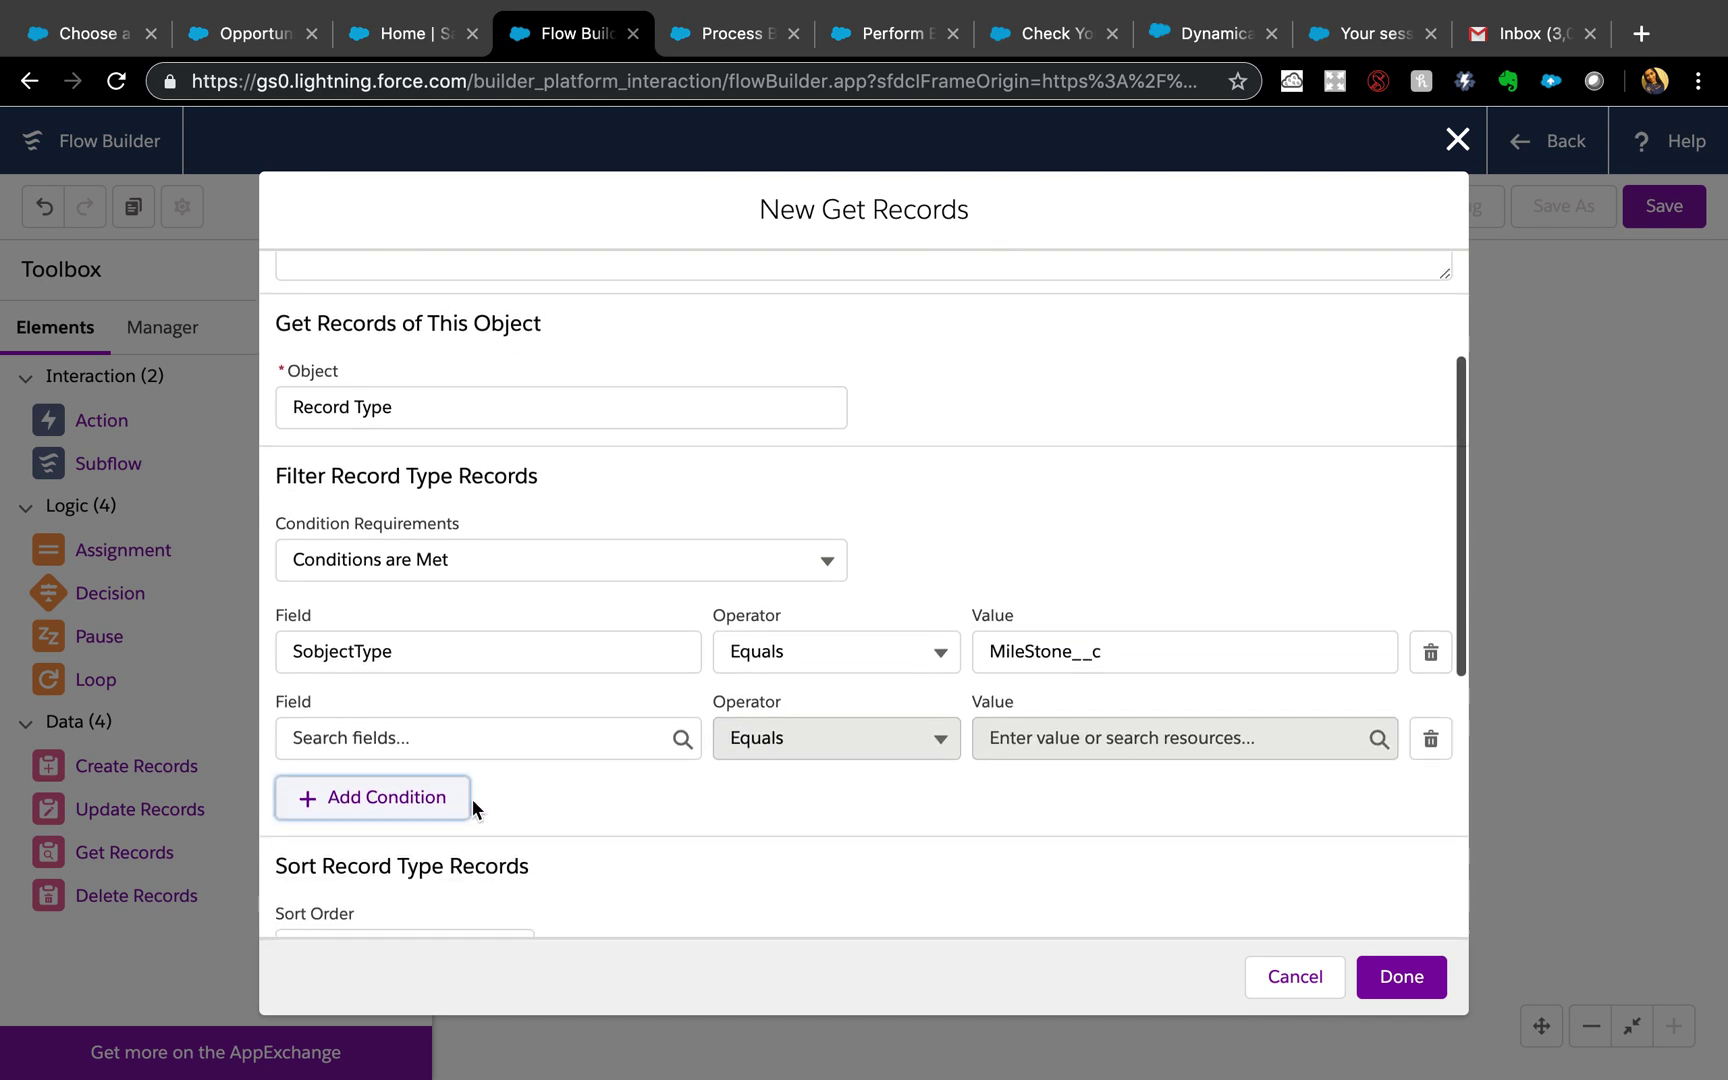
{"action": "left_click", "coordinate": [473, 722]}
{"action": "type", "text": "reco"}
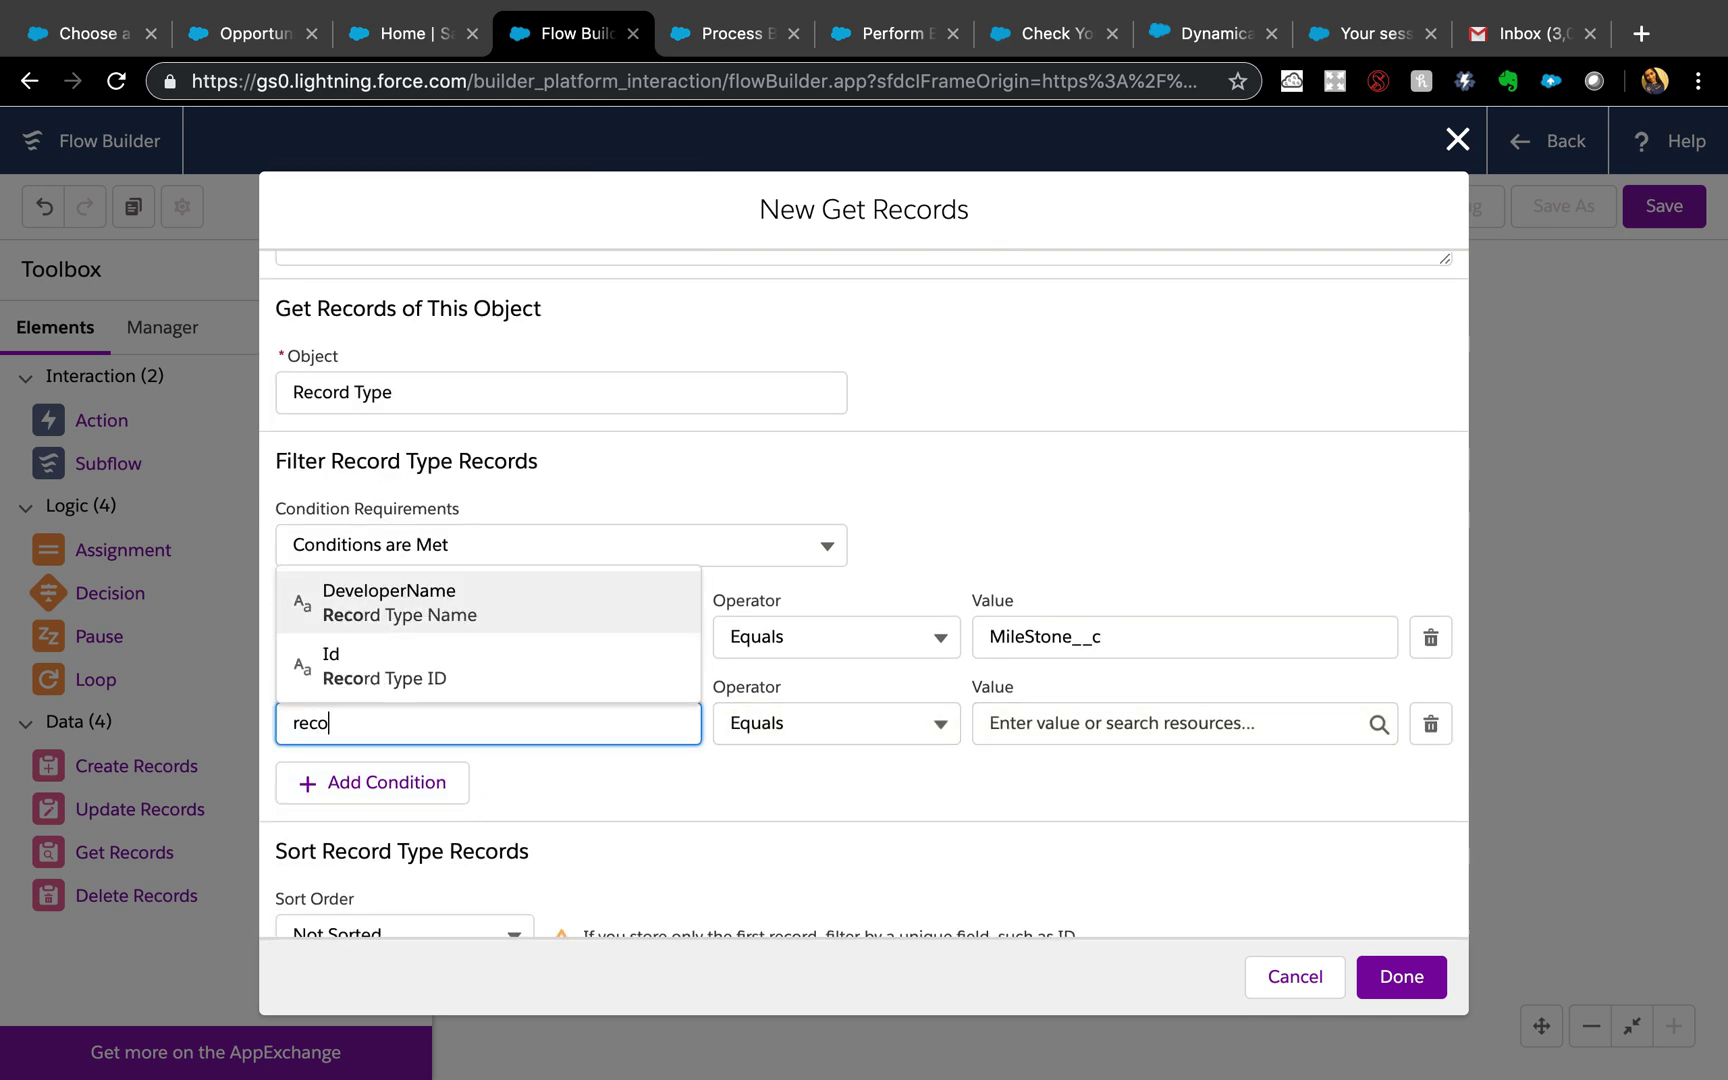
{"action": "left_click", "coordinate": [458, 608]}
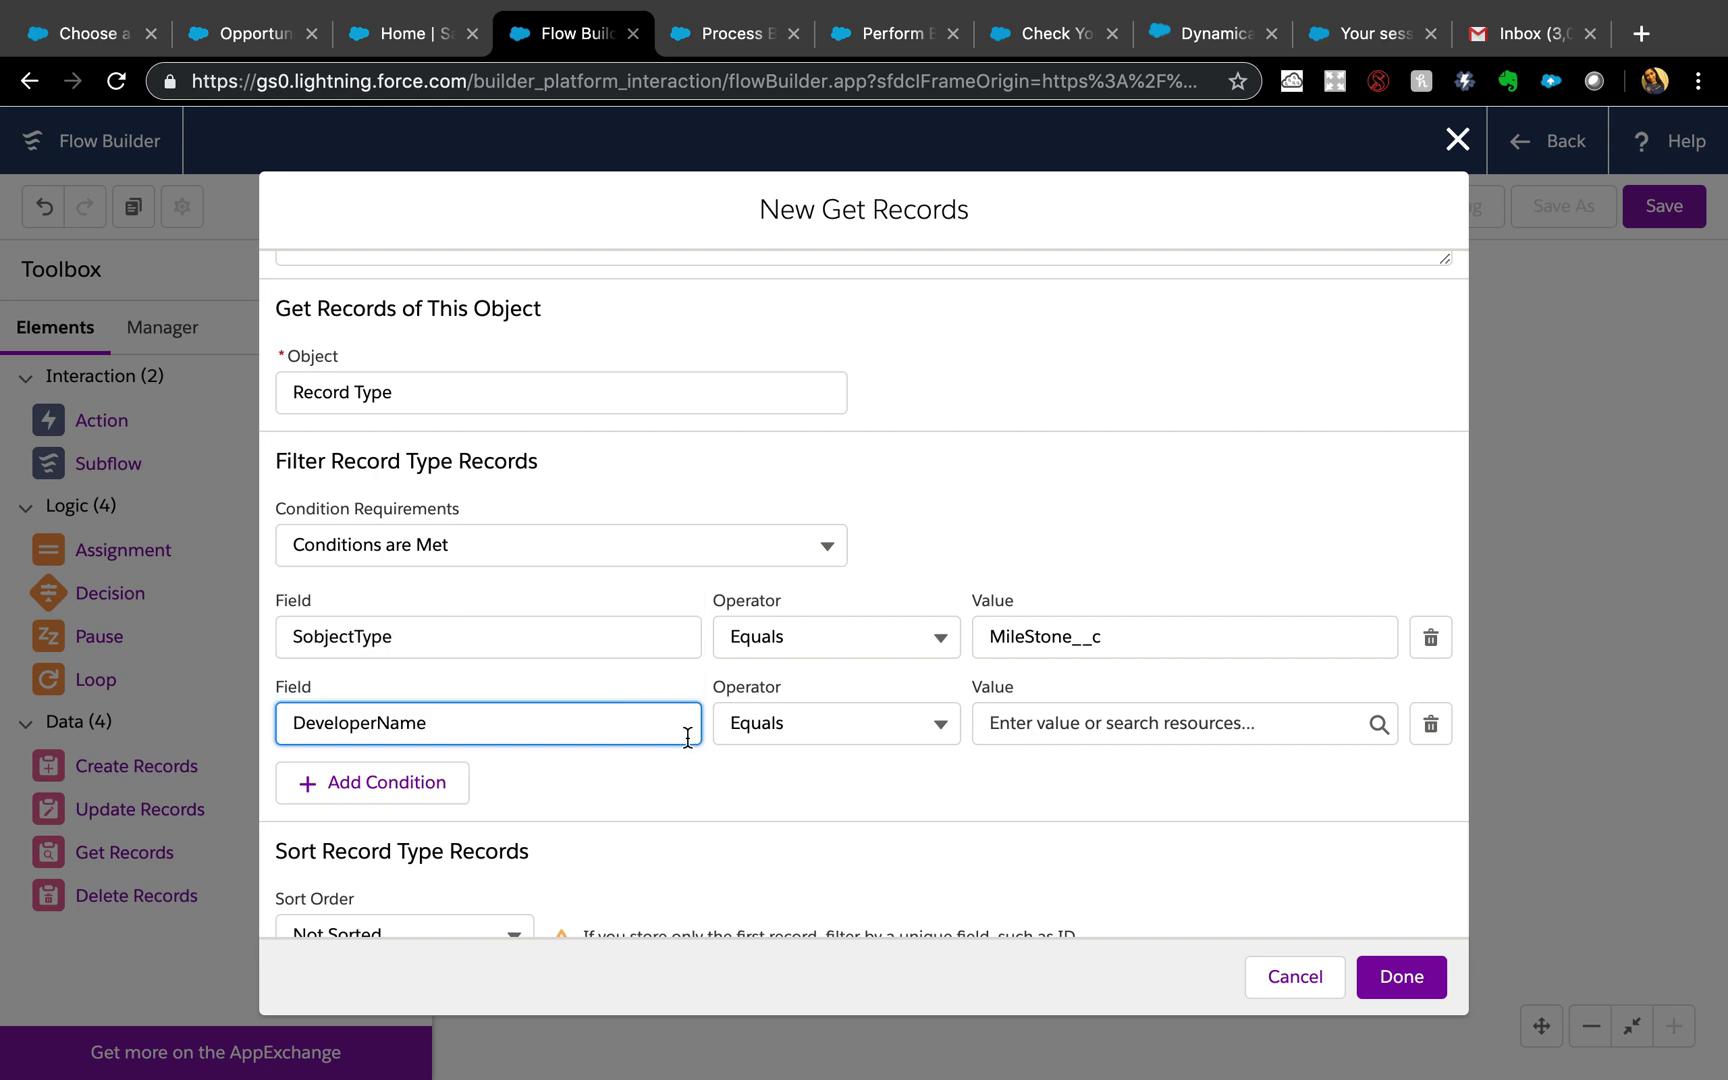
From the DeveloperName condition's value, define a new Variable resource with API name varRecordTypeDevName and data type Text
{"action": "left_click", "coordinate": [1071, 725]}
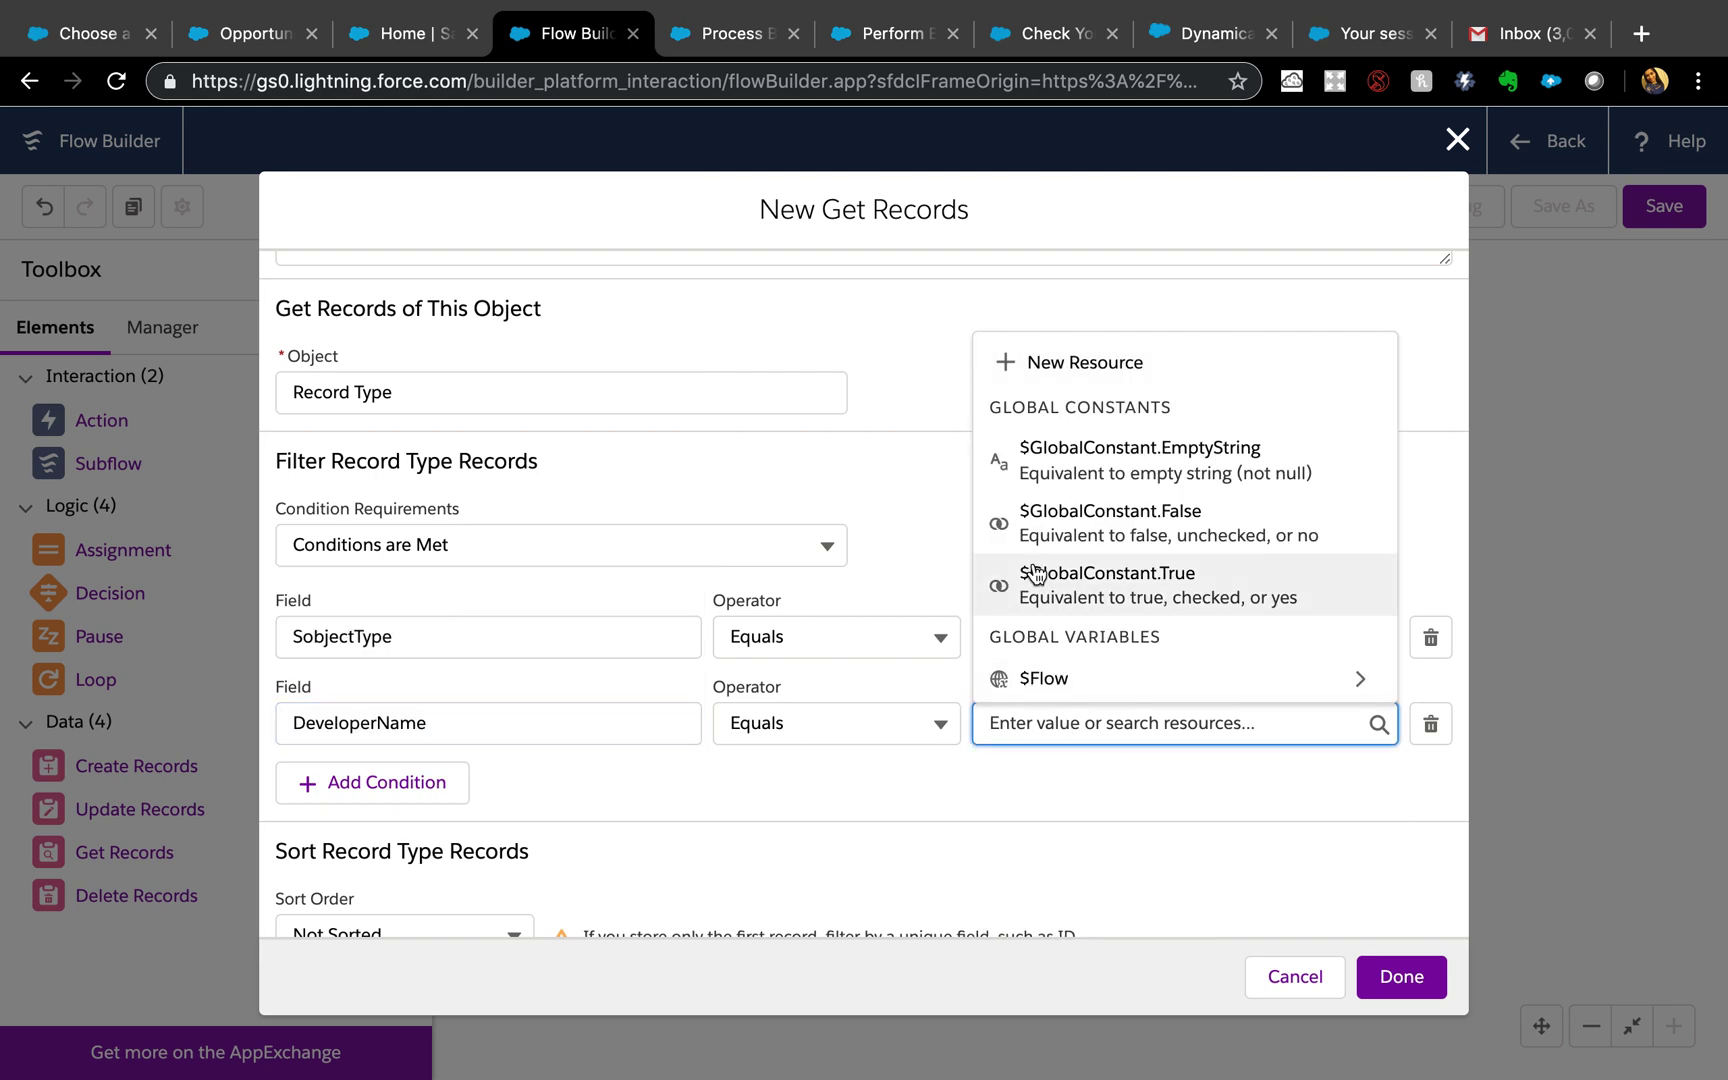
{"action": "left_click", "coordinate": [1043, 354]}
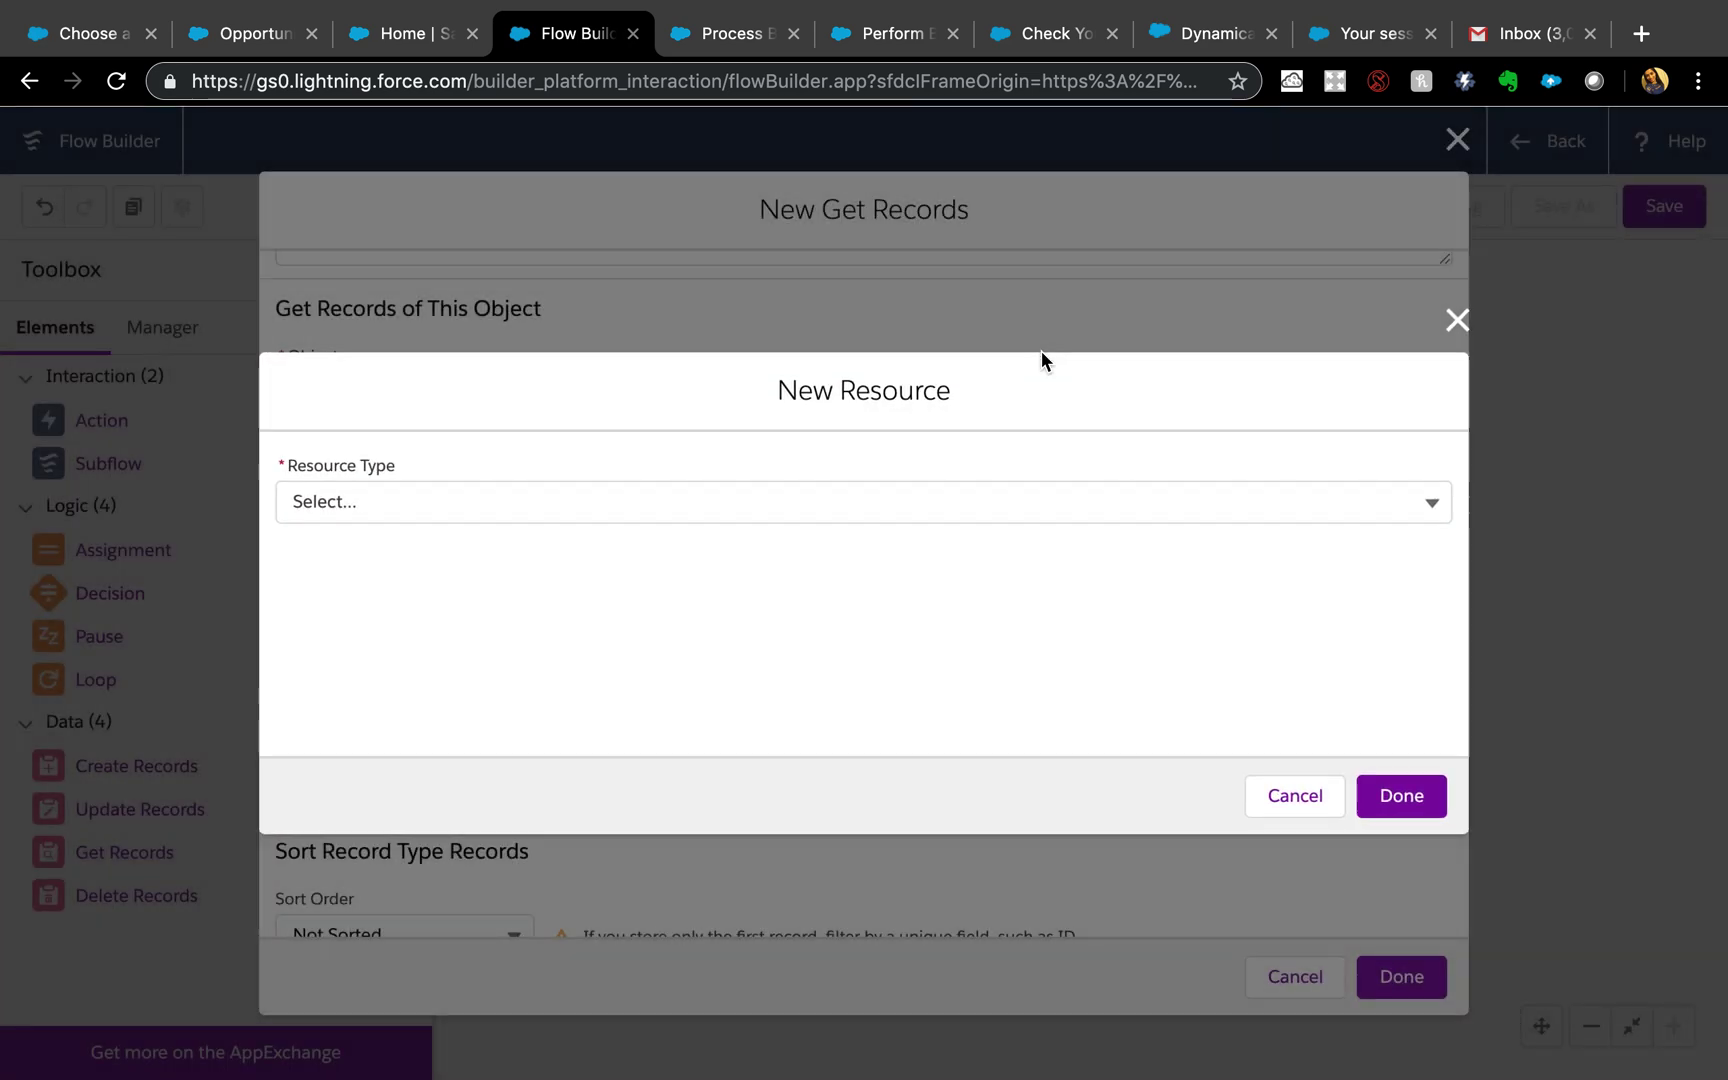
{"action": "left_click", "coordinate": [868, 494]}
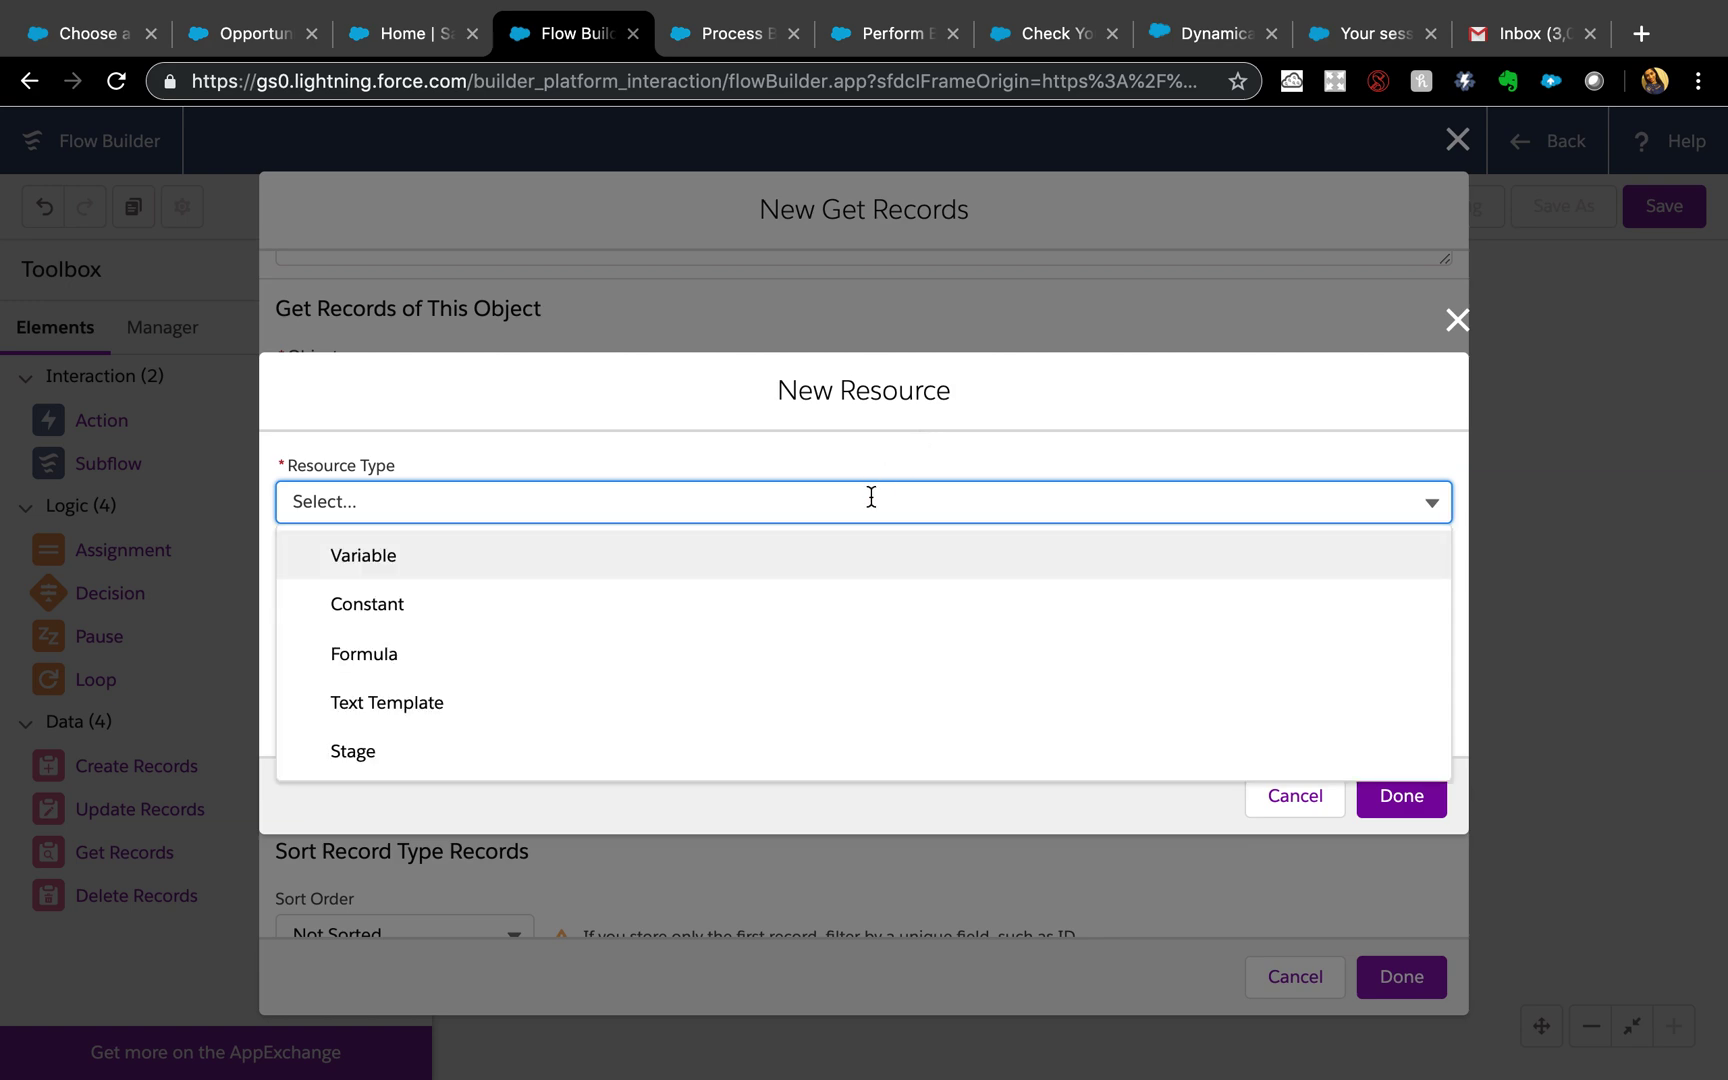
{"action": "left_click", "coordinate": [679, 556]}
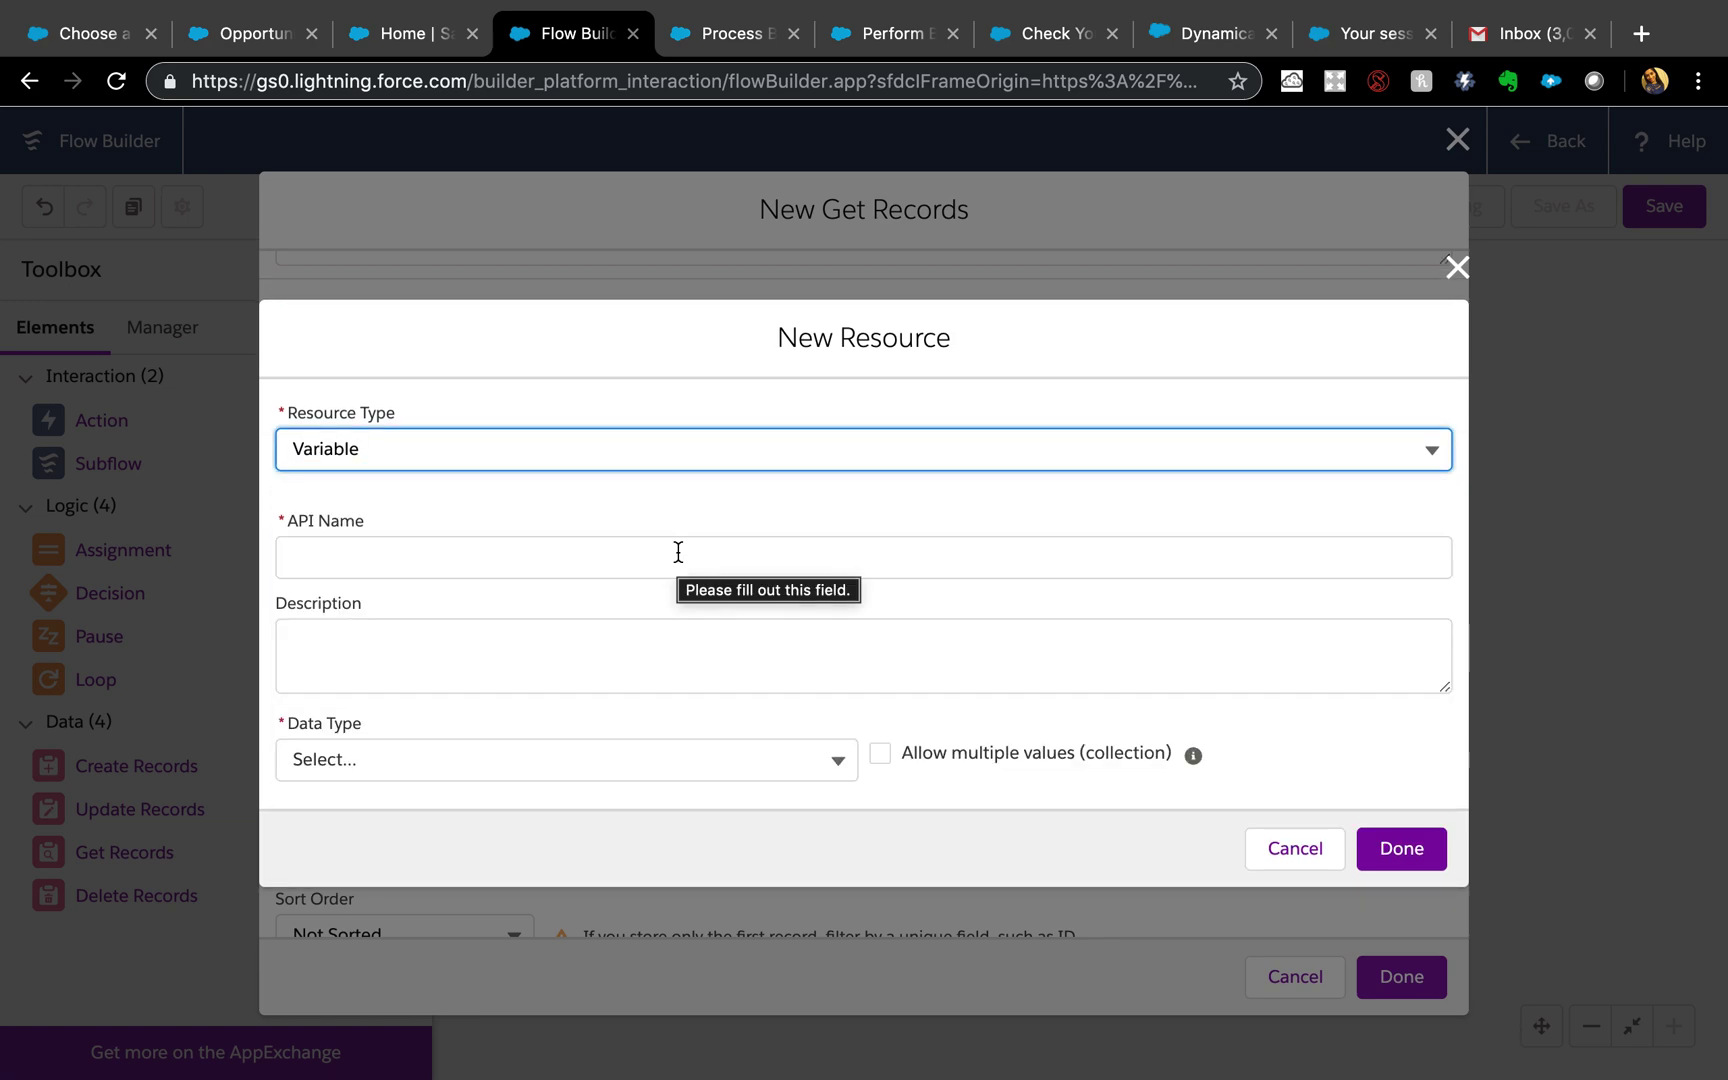
{"action": "left_click", "coordinate": [678, 552]}
{"action": "type", "text": "varRecor"}
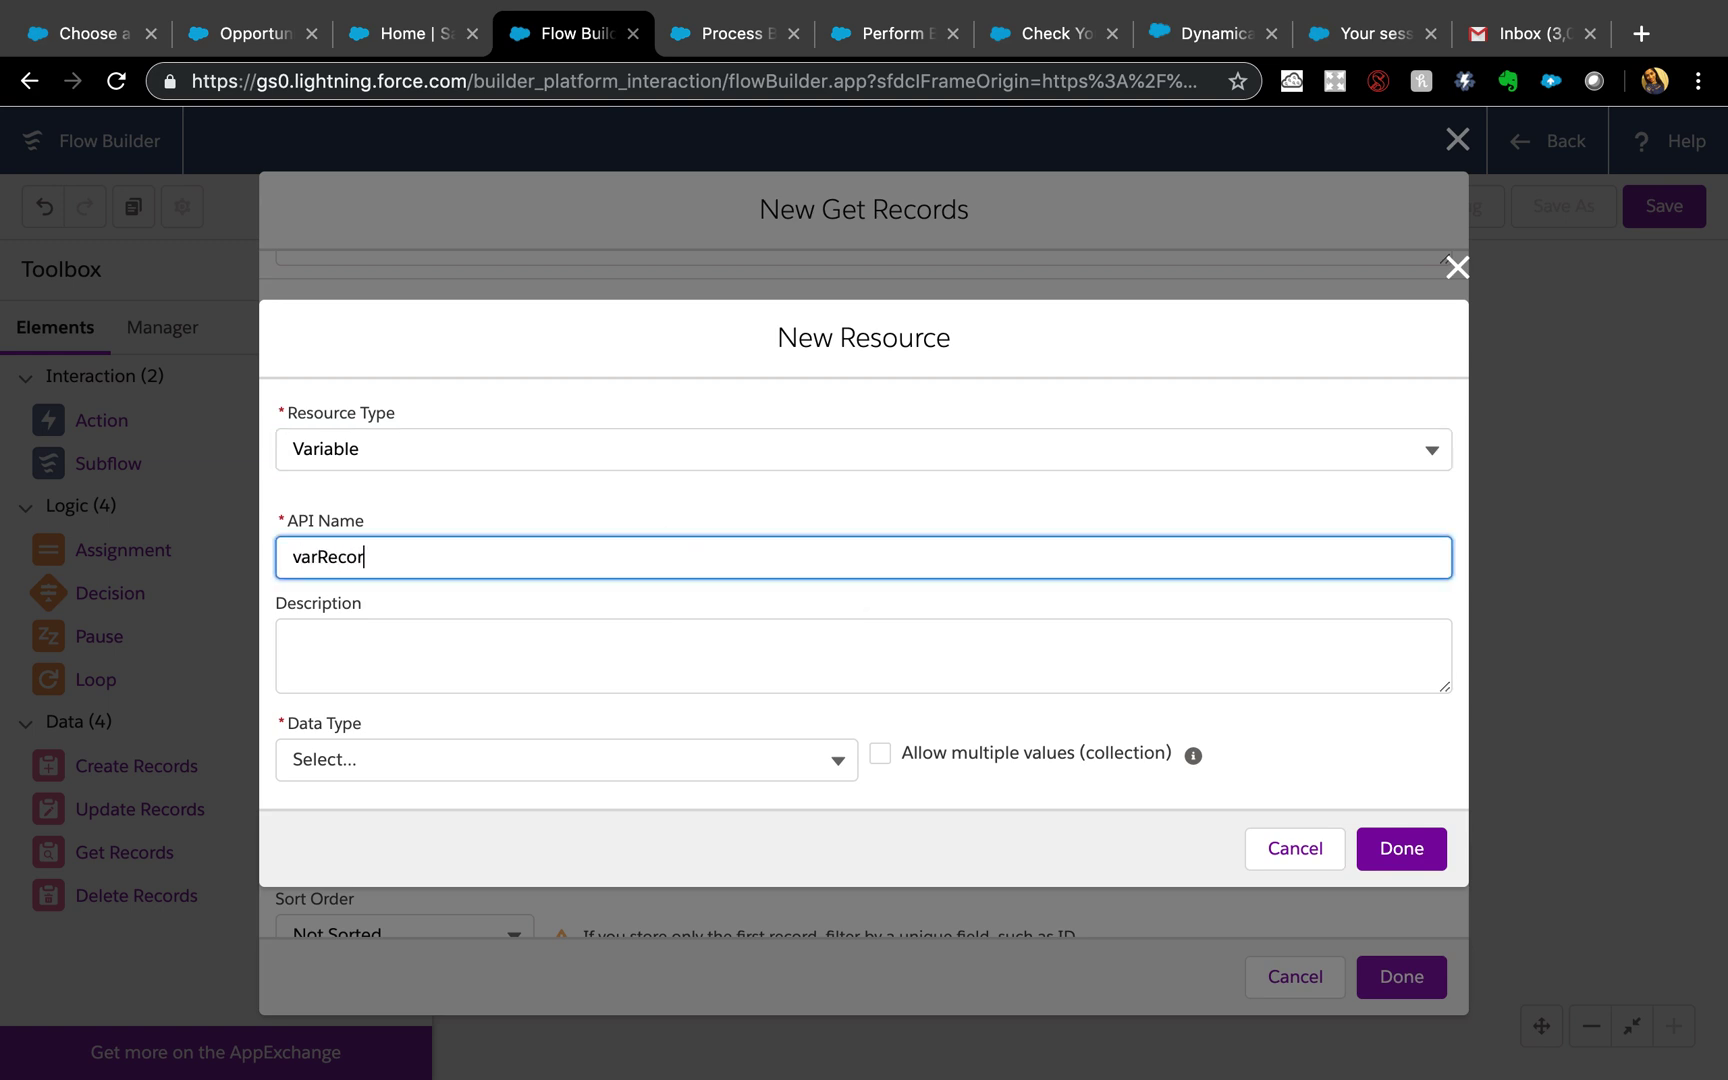
{"action": "type", "text": "dTypeDevNam"}
{"action": "key", "text": "BackSpace"}
{"action": "key", "text": "BackSpace"}
{"action": "key", "text": "BackSpace"}
{"action": "type", "text": "Name"}
{"action": "left_click", "coordinate": [764, 759]}
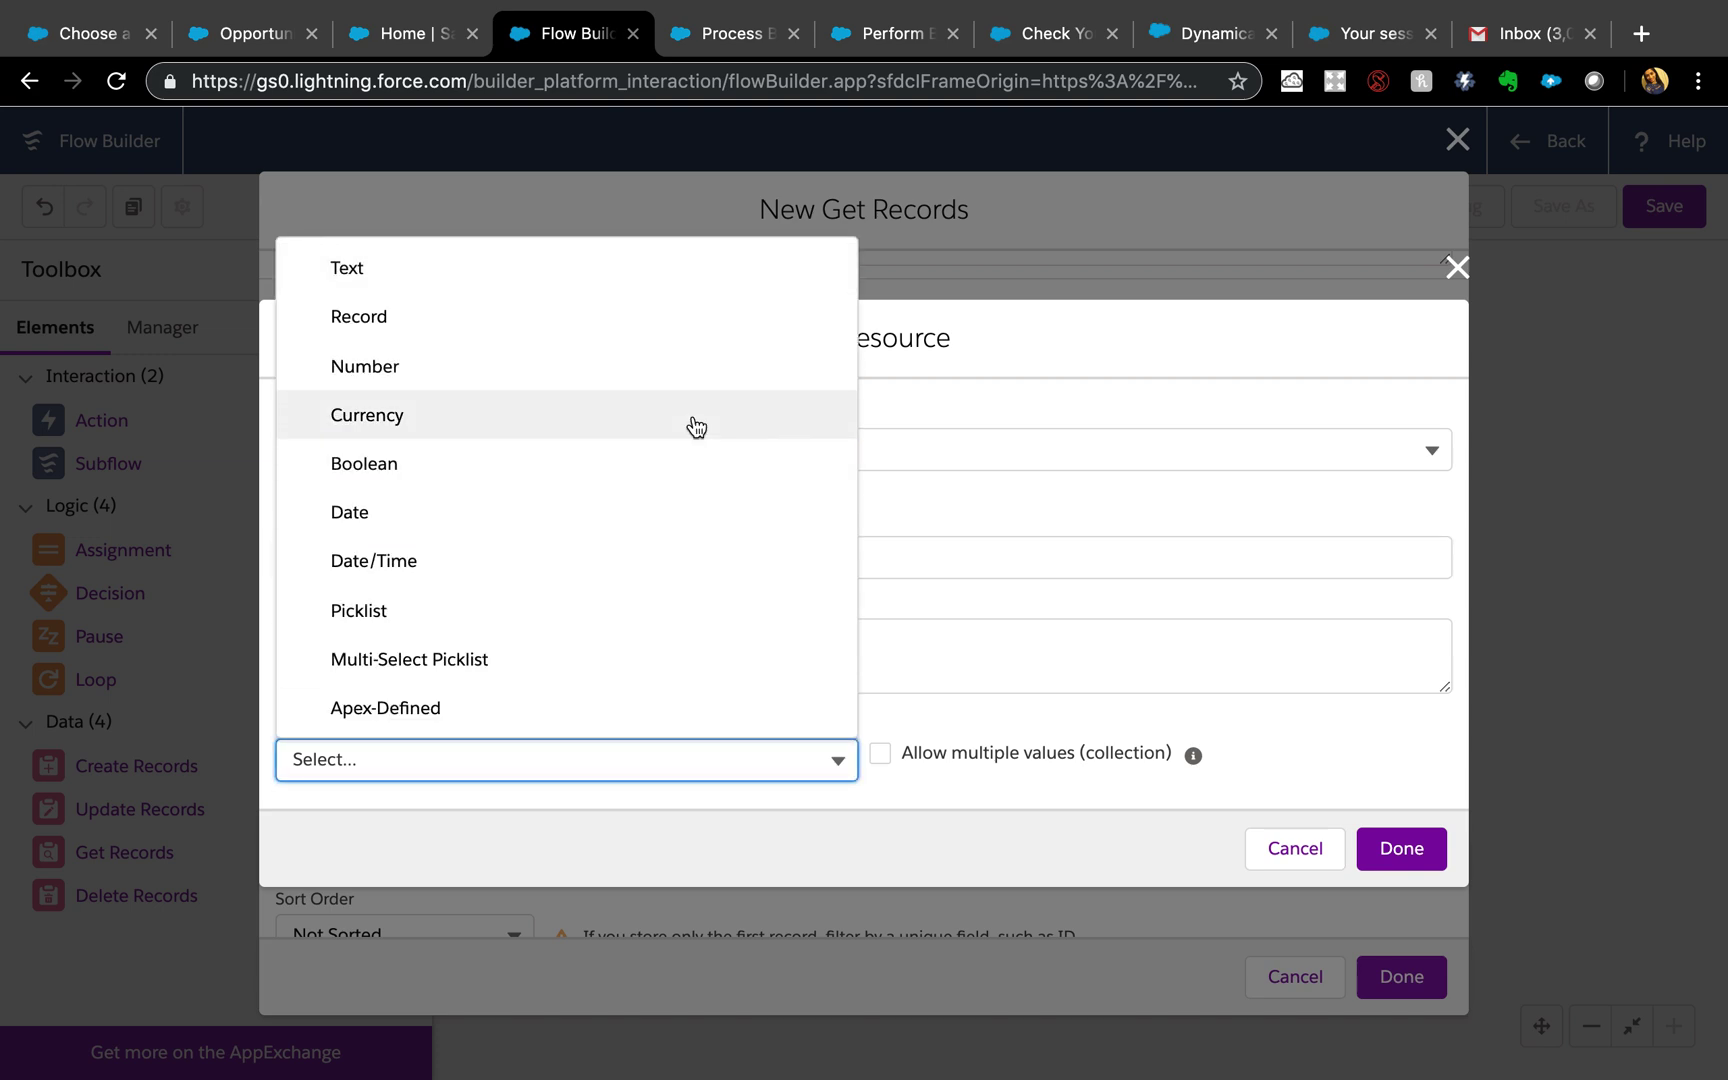
{"action": "left_click", "coordinate": [555, 281]}
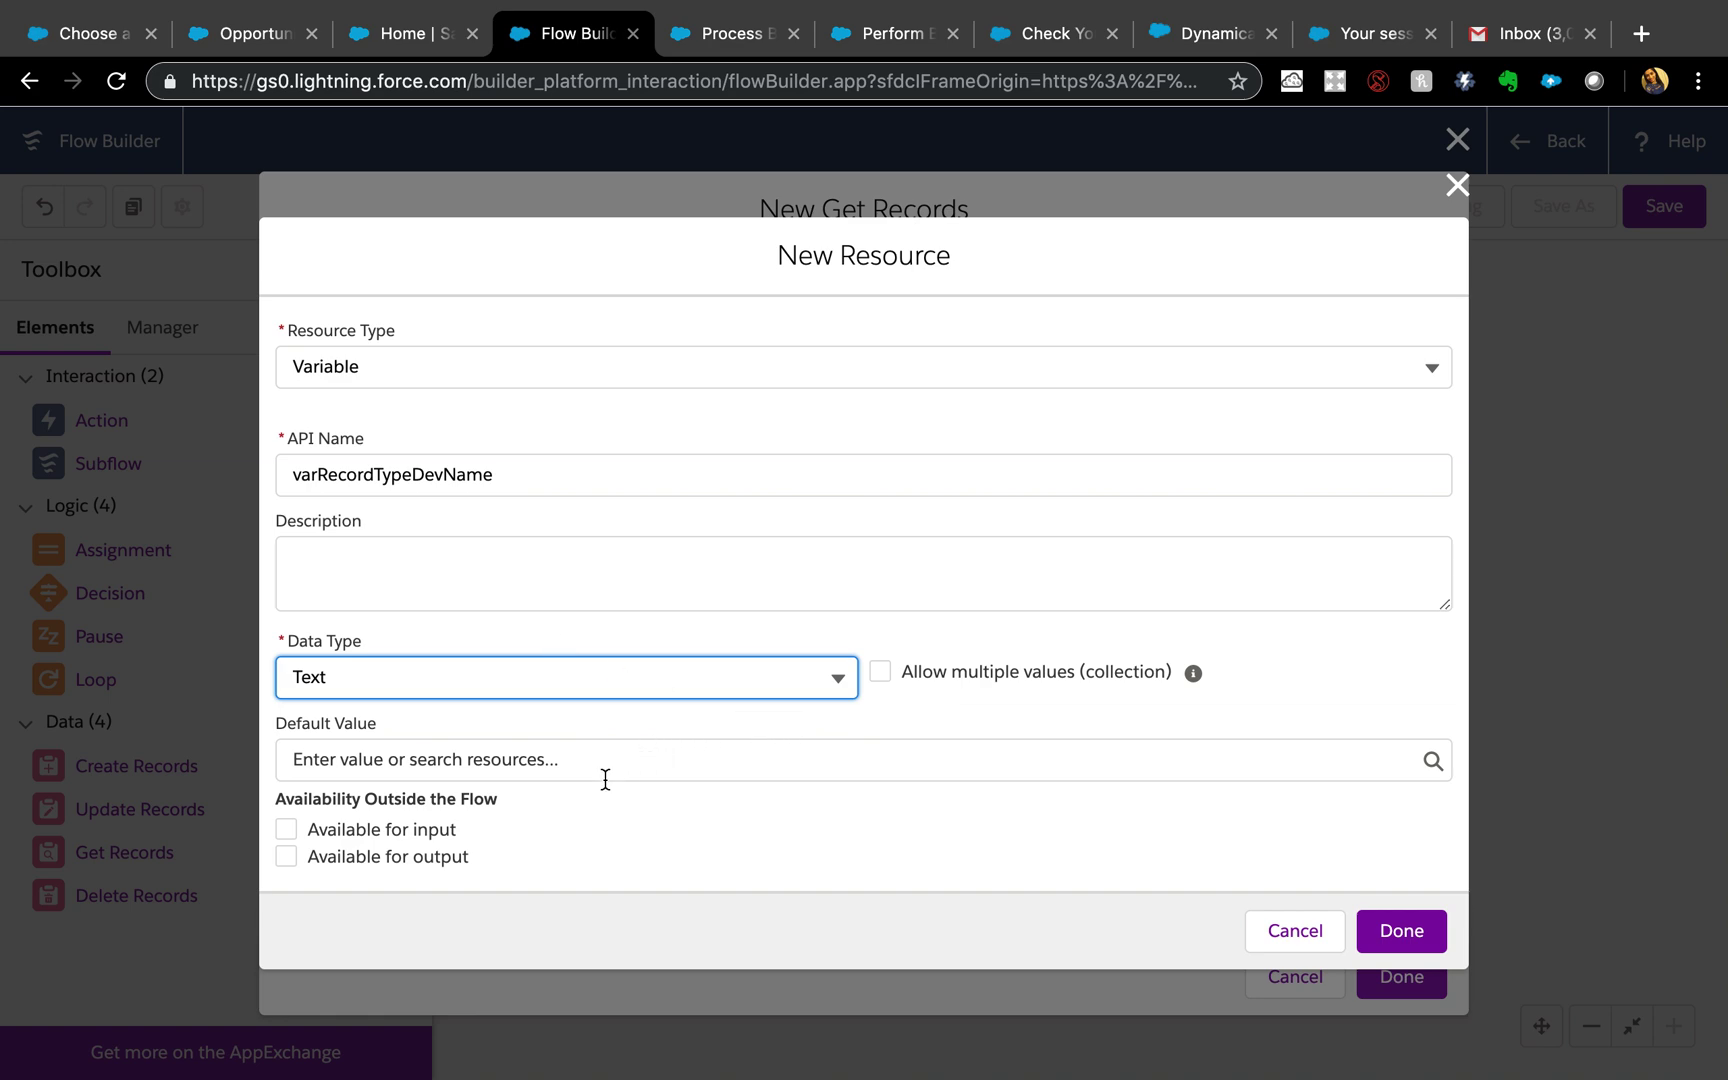
Make the variable available for input, describe it as "passed from PB", and finish creating it
{"action": "left_click", "coordinate": [290, 830]}
{"action": "left_click", "coordinate": [573, 553]}
{"action": "type", "text": "passed from PB"}
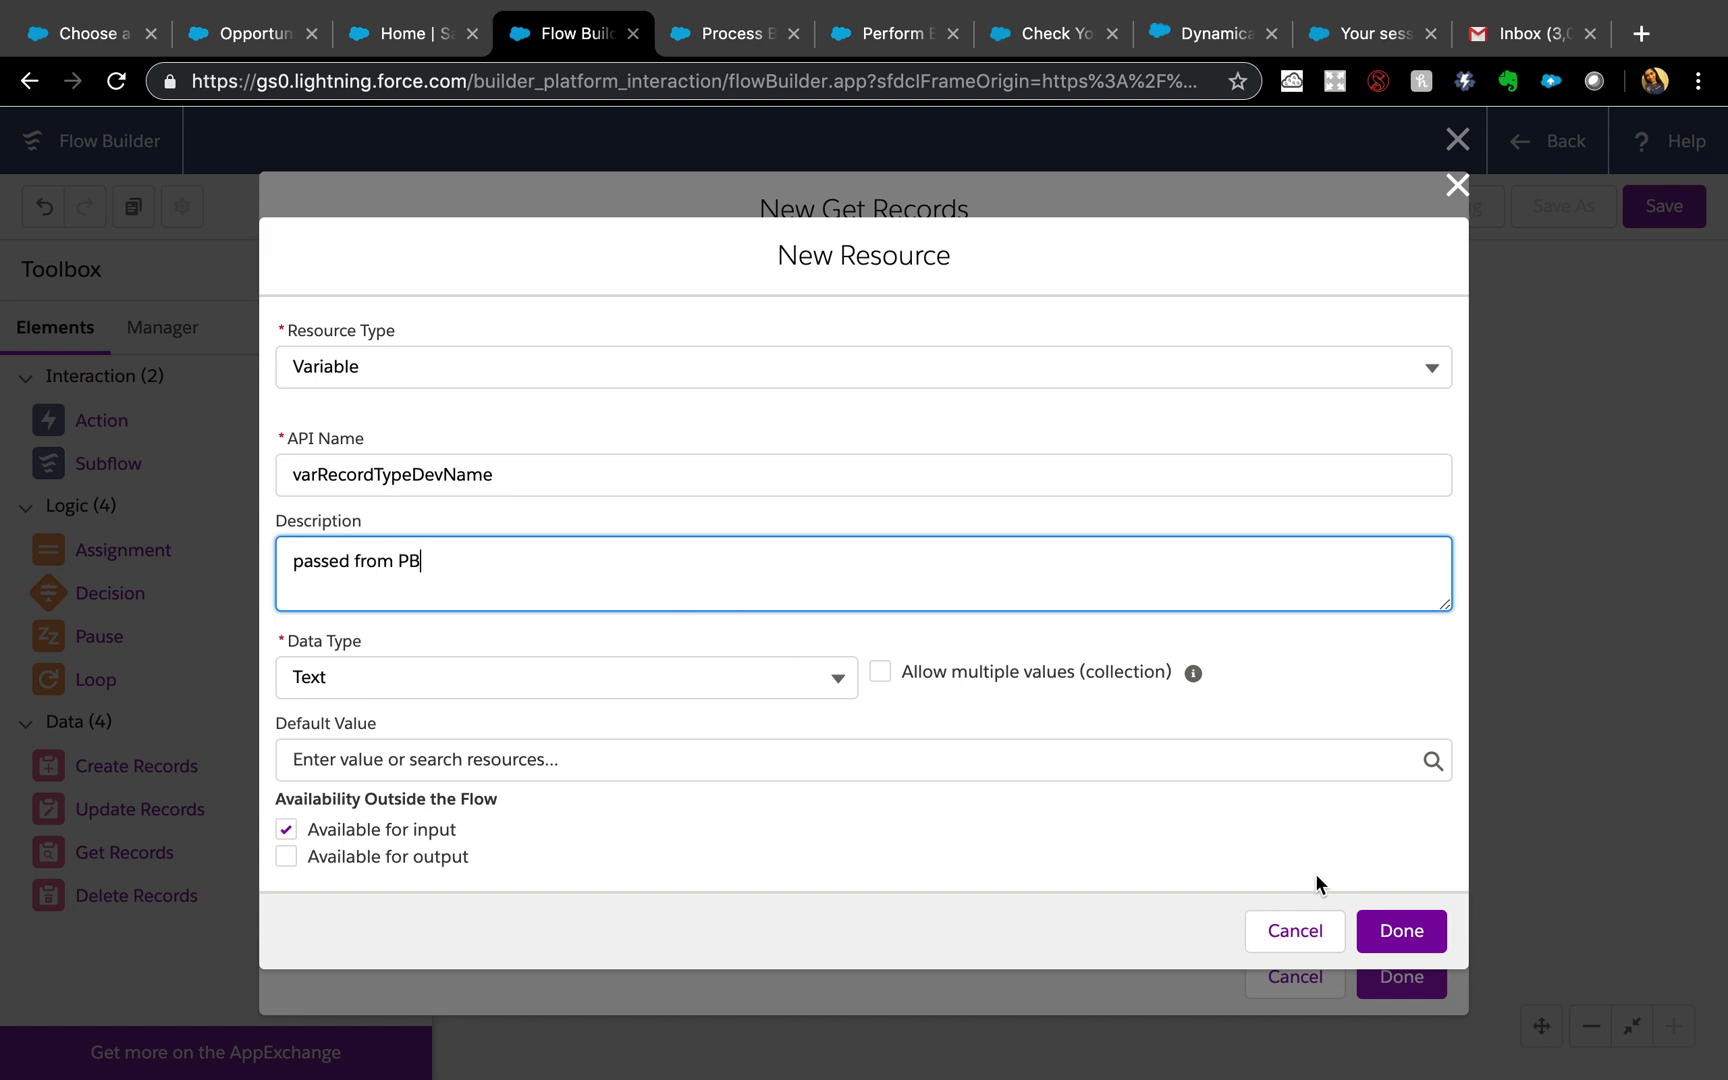
{"action": "left_click", "coordinate": [1410, 935]}
Set the DeveloperName condition's value to the varRecordTypeDevName variable
{"action": "scroll", "coordinate": [1027, 862], "scroll_direction": "down", "scroll_amount": 3}
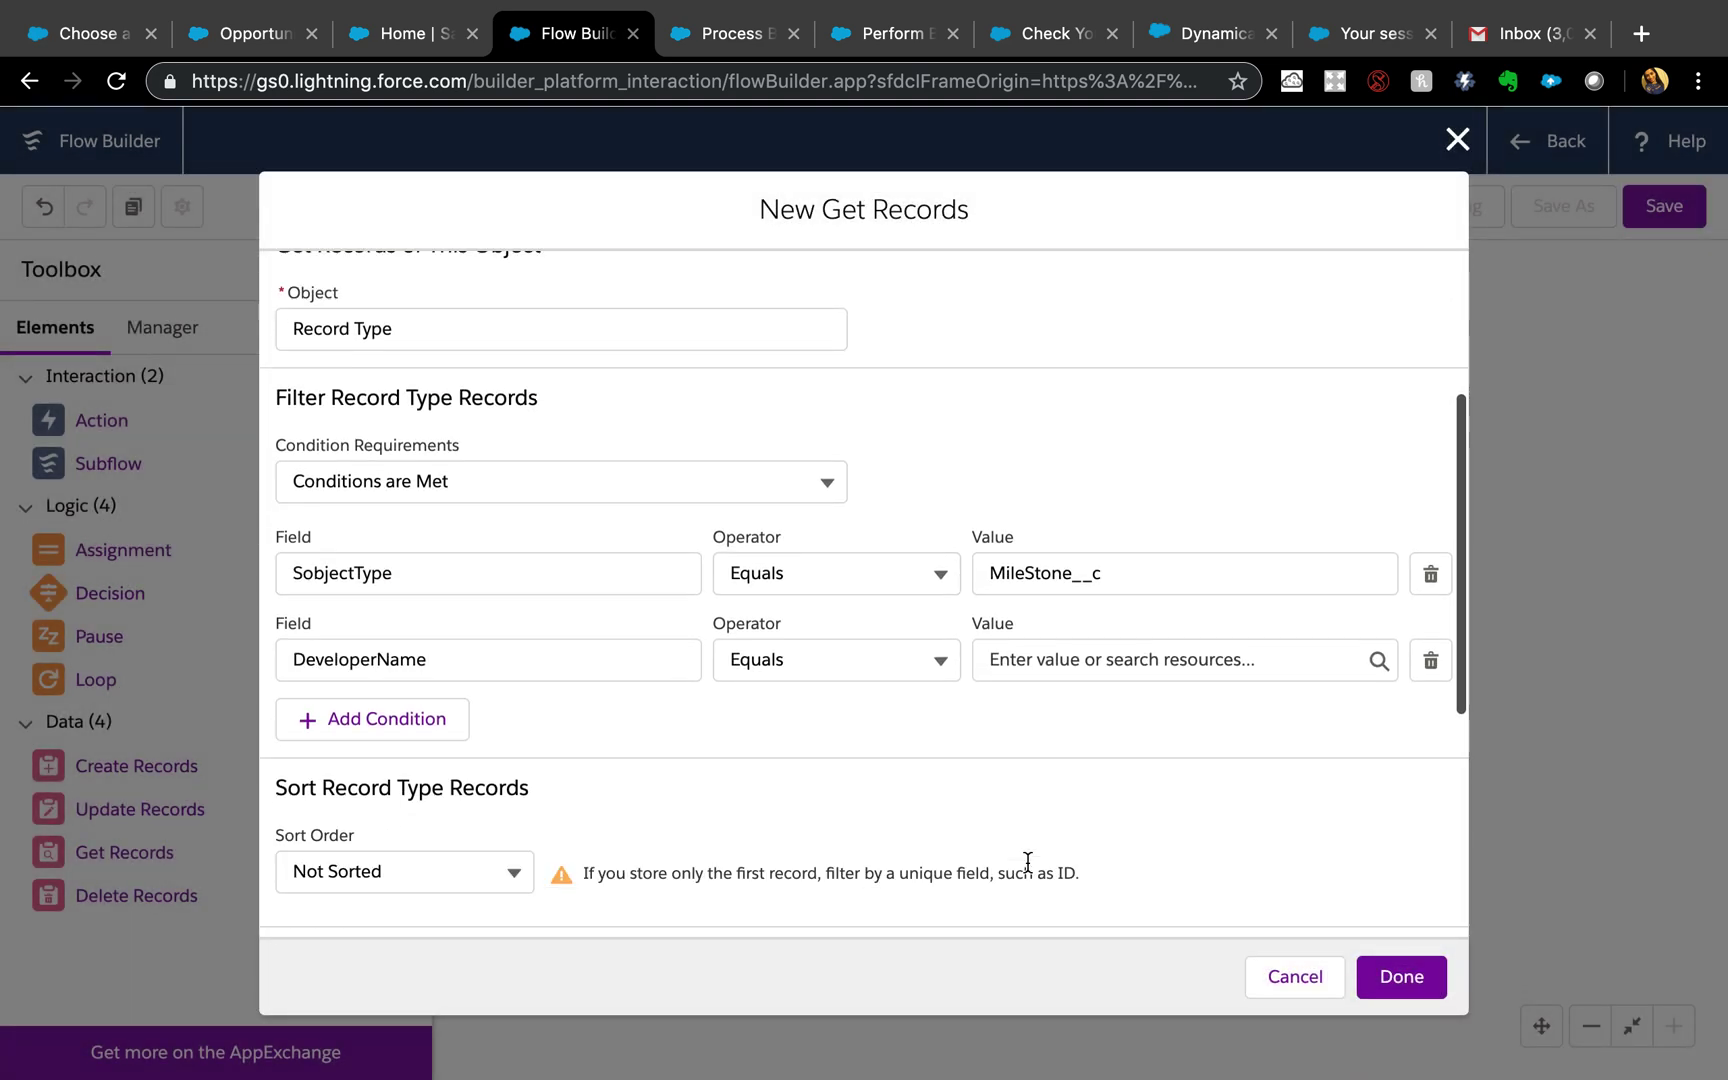
{"action": "scroll", "coordinate": [1027, 862], "scroll_direction": "down", "scroll_amount": 2}
{"action": "left_click", "coordinate": [1142, 452]}
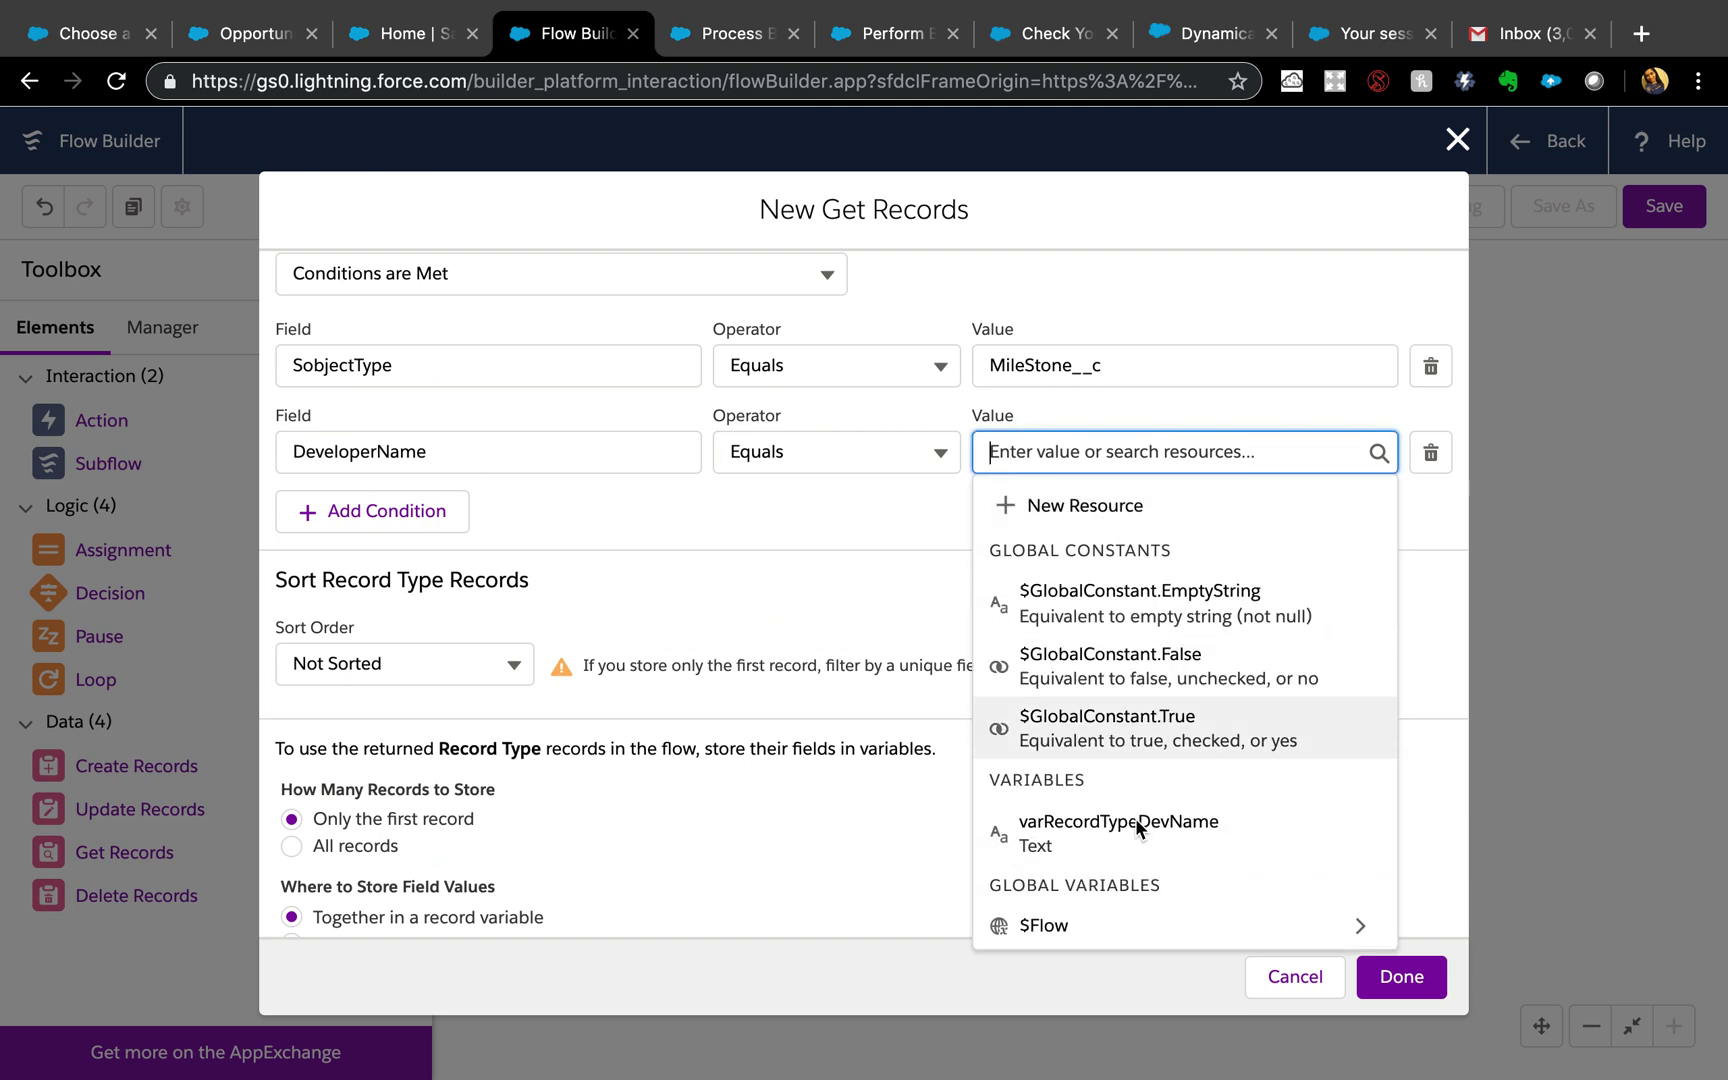
{"action": "left_click", "coordinate": [1190, 835]}
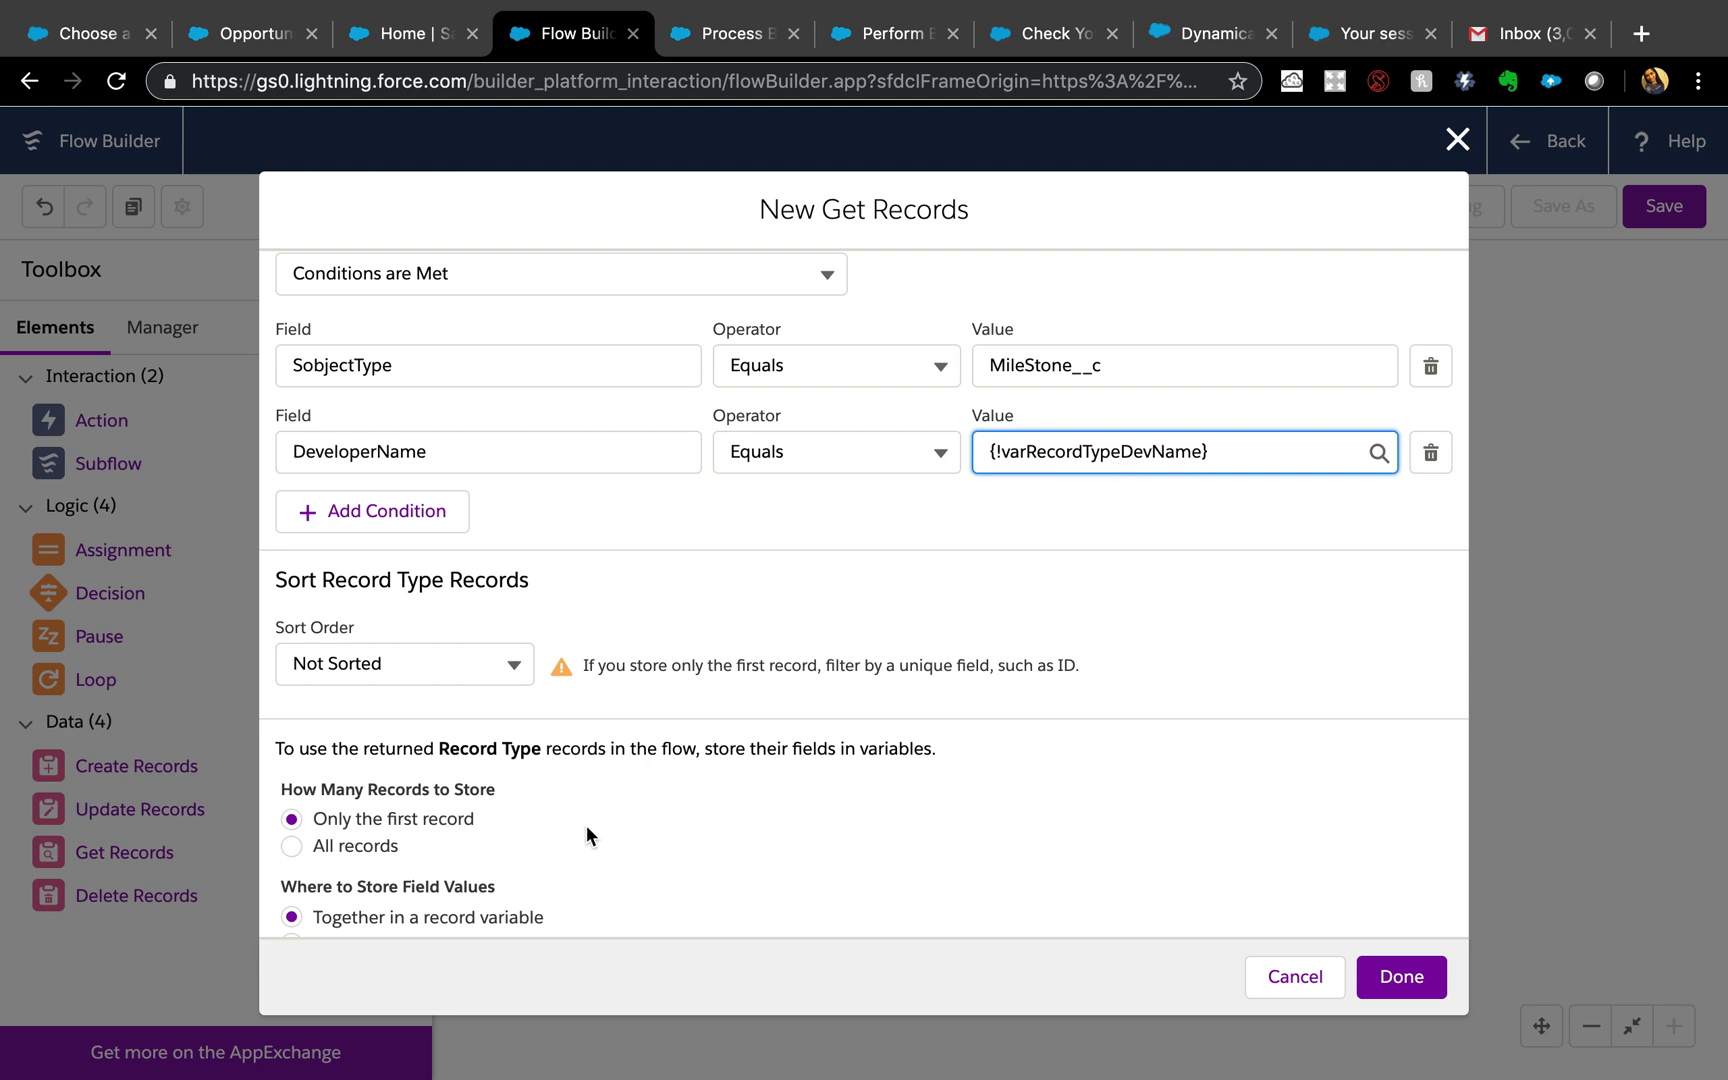
Review the options for how many Record Type records to store and where to store their field values
{"action": "scroll", "coordinate": [586, 825], "scroll_direction": "down", "scroll_amount": 2}
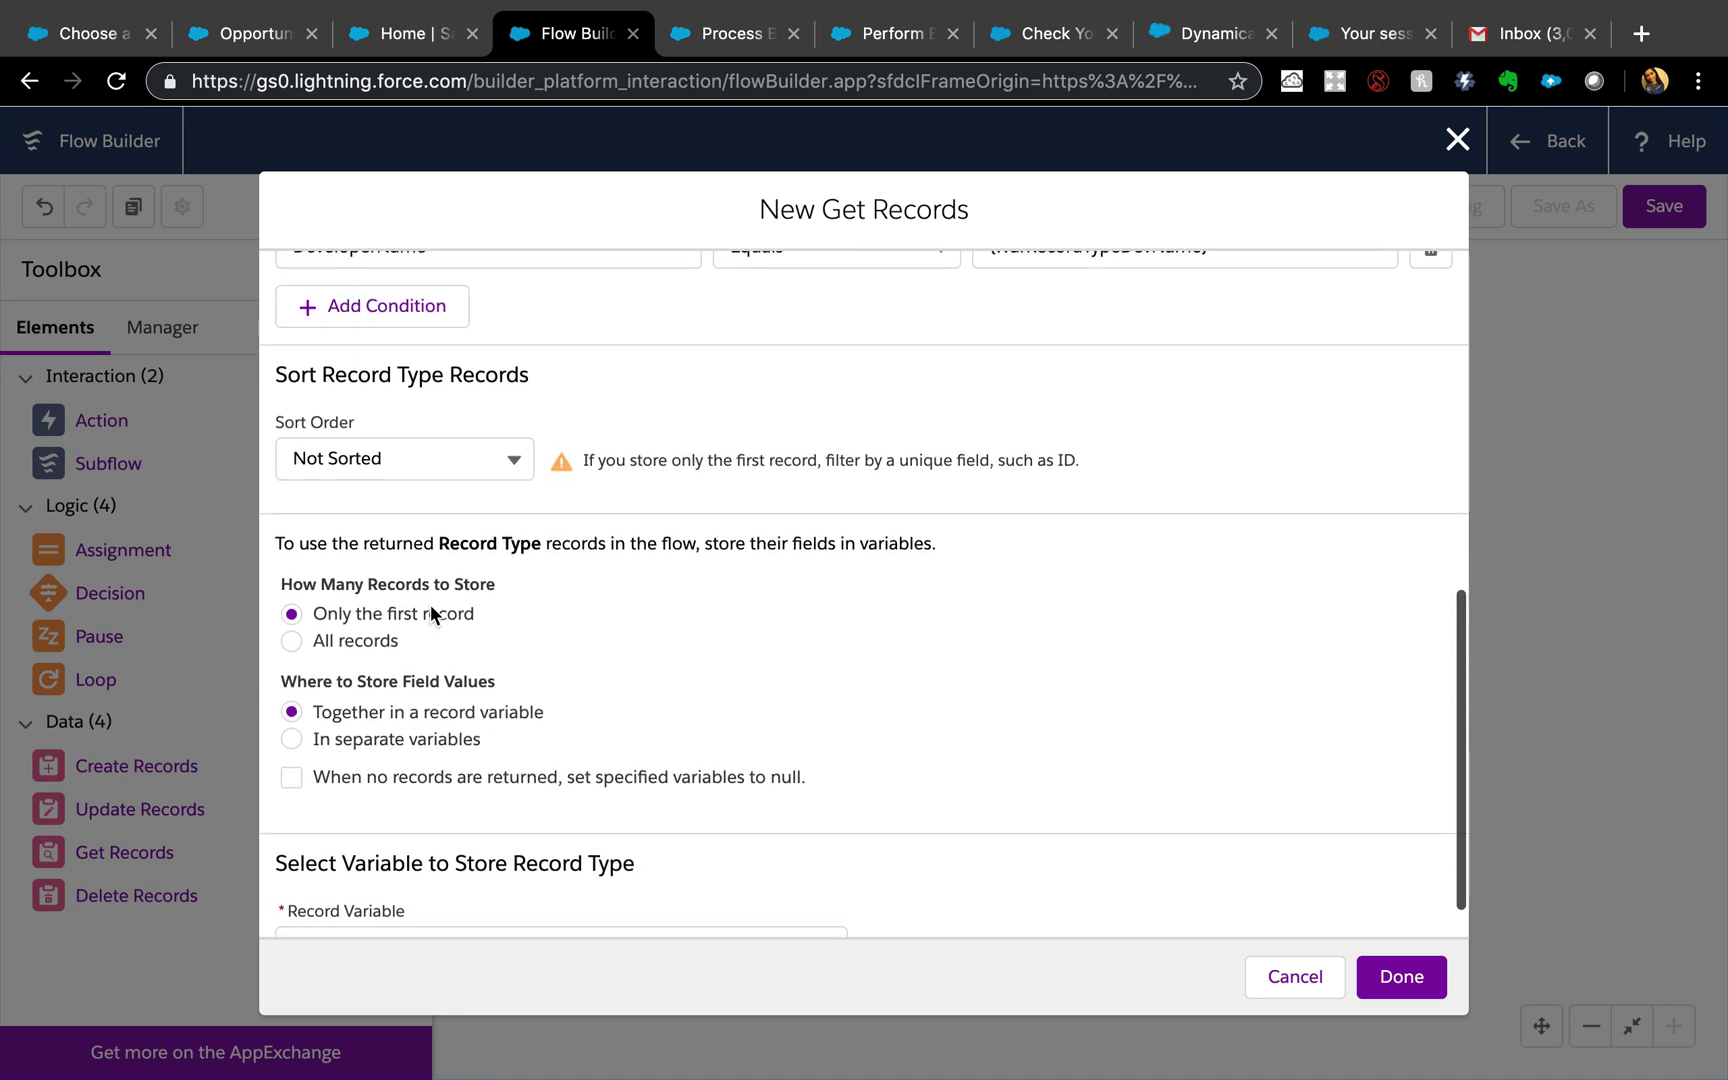
{"action": "double_click", "coordinate": [416, 617]}
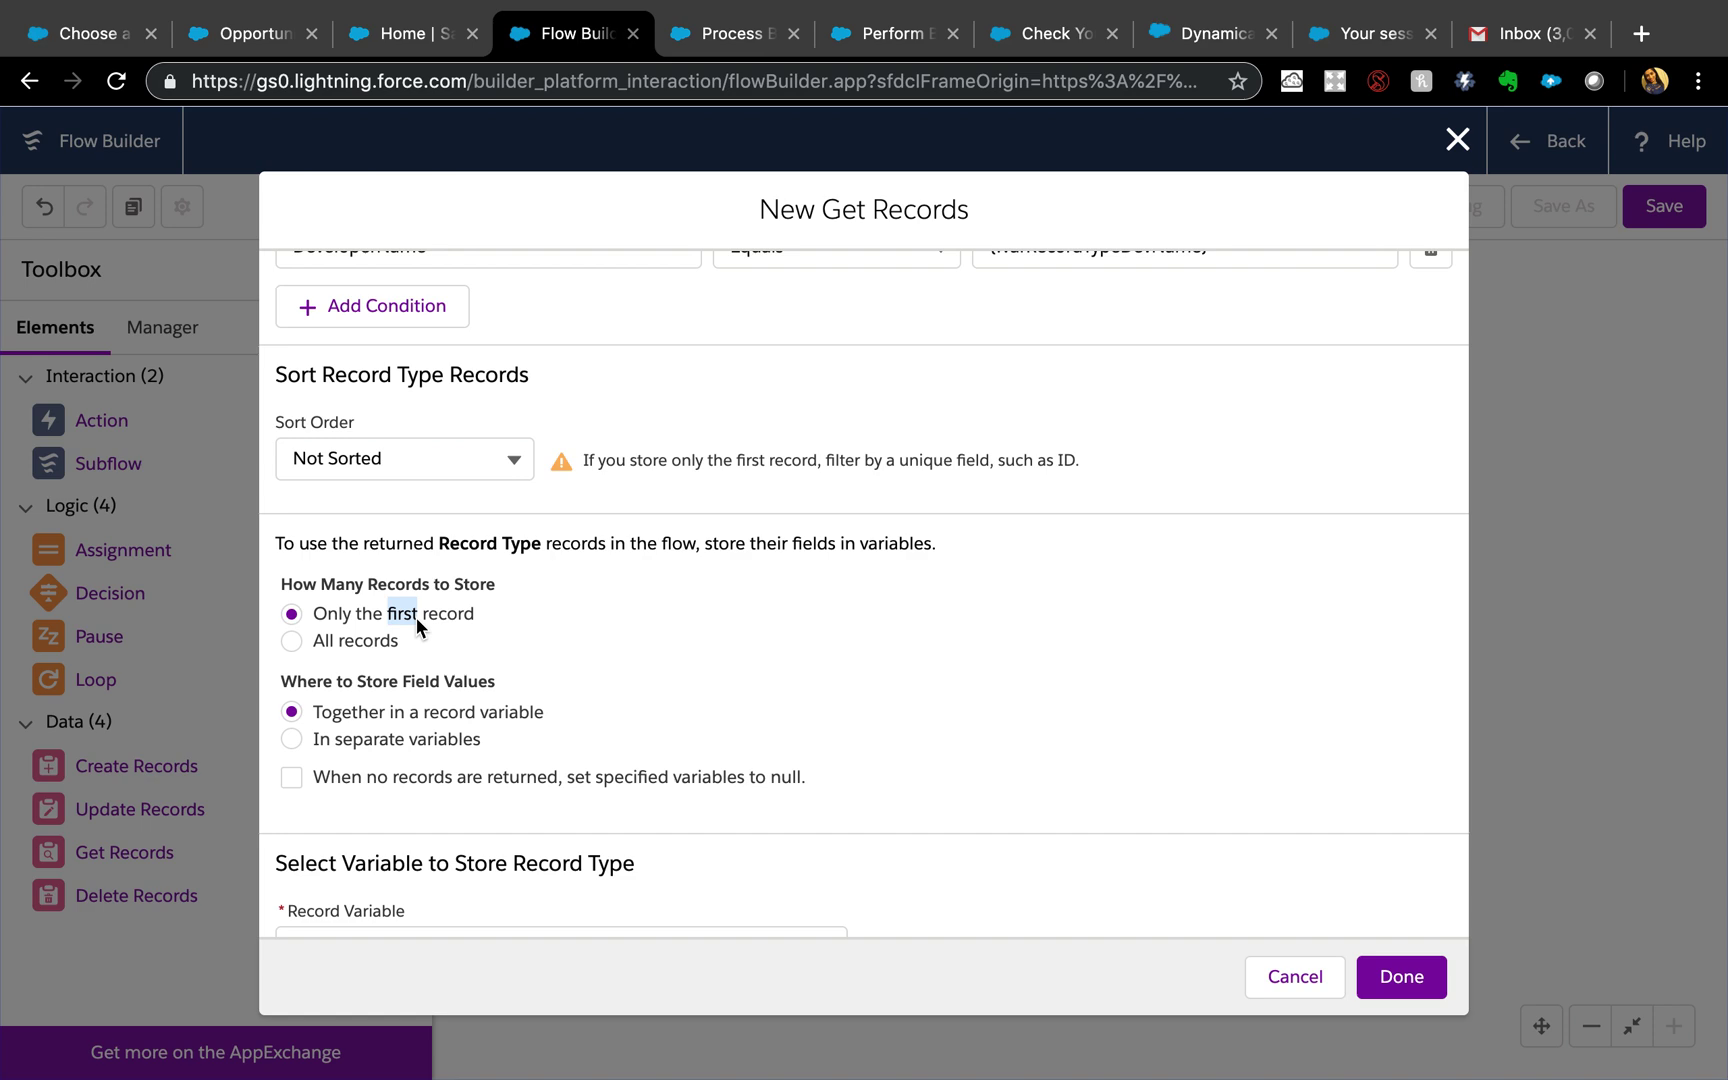
{"action": "scroll", "coordinate": [416, 617], "scroll_direction": "down", "scroll_amount": 1}
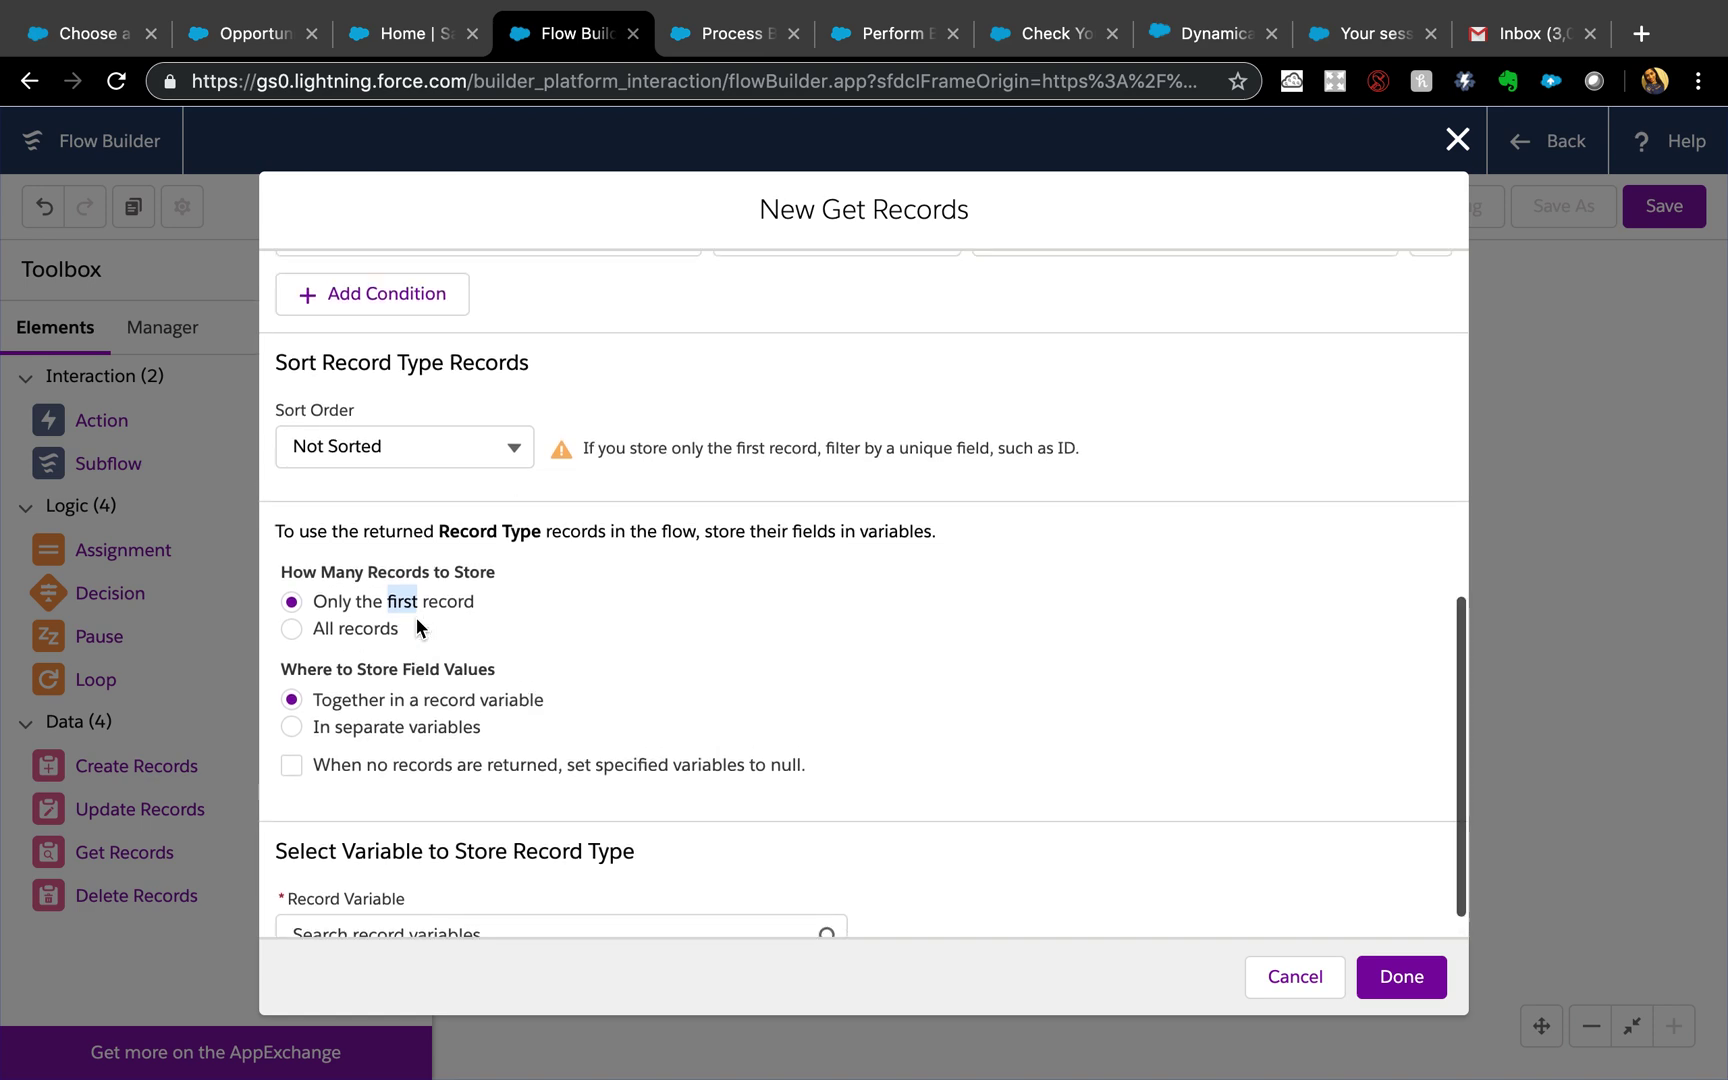
{"action": "scroll", "coordinate": [416, 617], "scroll_direction": "up", "scroll_amount": 2}
{"action": "scroll", "coordinate": [394, 869], "scroll_direction": "down", "scroll_amount": 3}
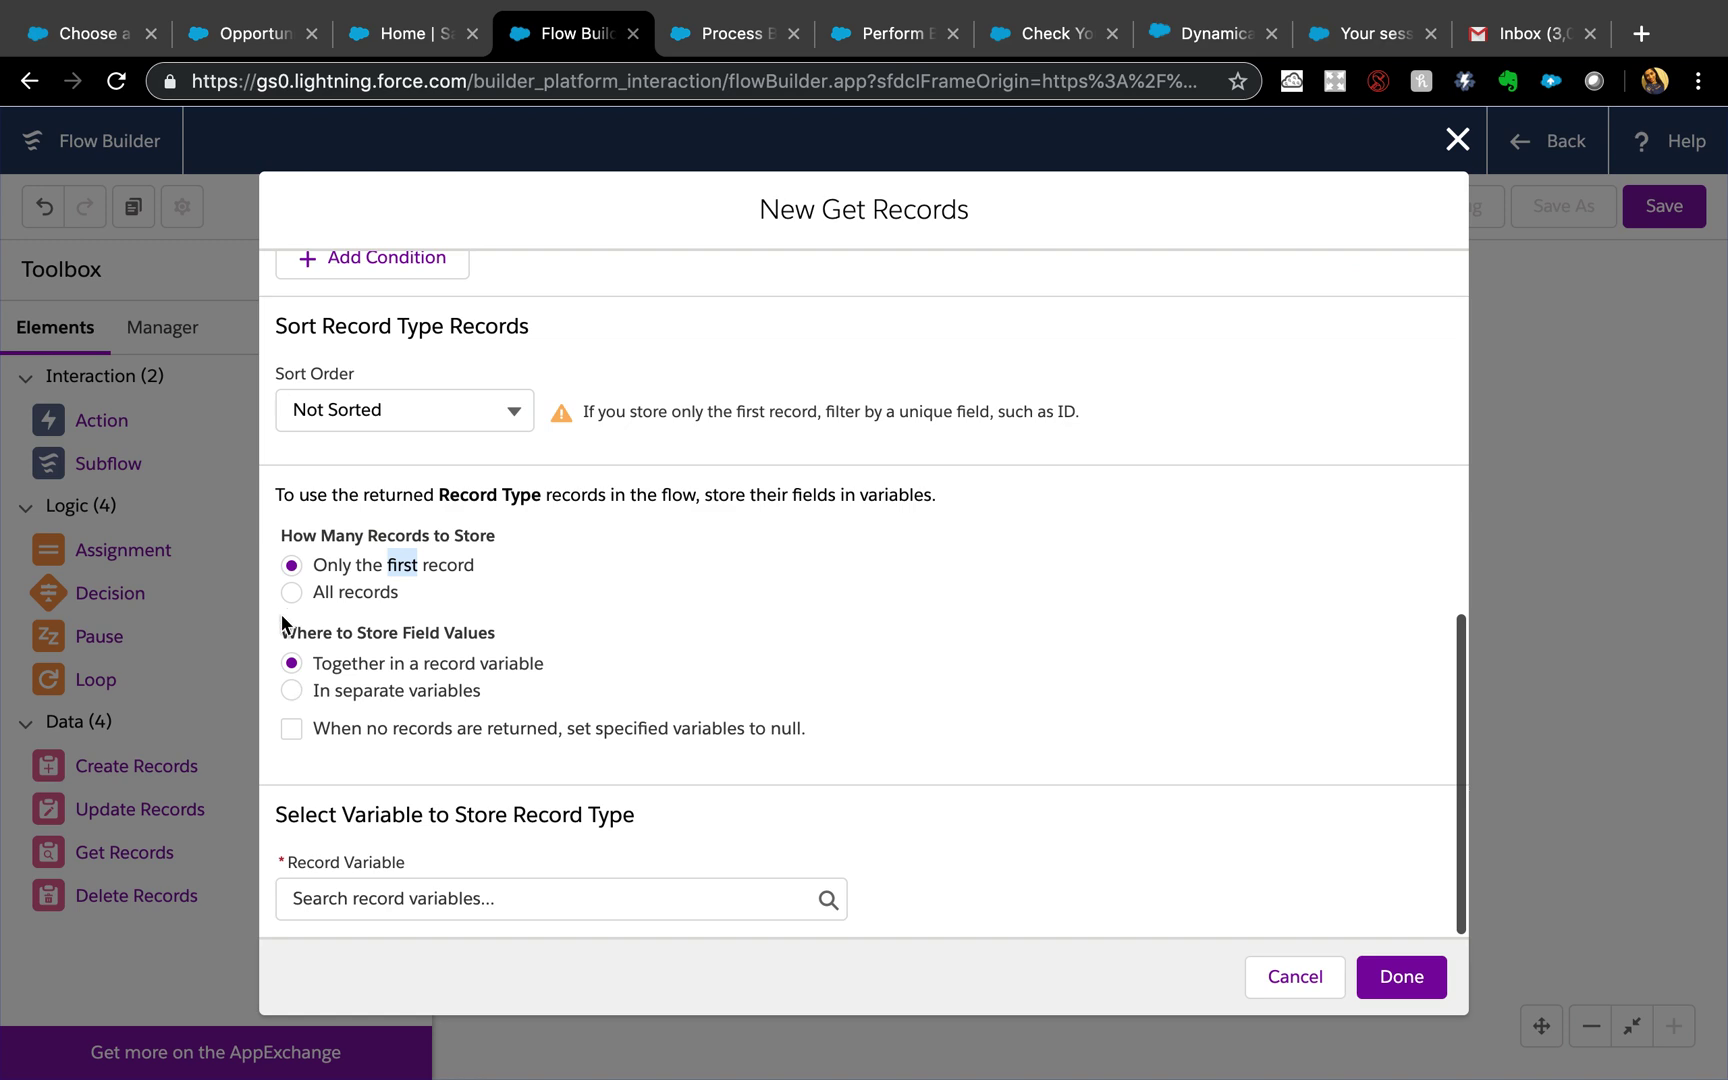
Store the returned Record Type field values in separate variables and choose the Id field to store
{"action": "left_click", "coordinate": [291, 690]}
{"action": "left_click", "coordinate": [490, 910]}
{"action": "type", "text": "recor"}
{"action": "type", "text": "d"}
{"action": "left_click", "coordinate": [474, 855]}
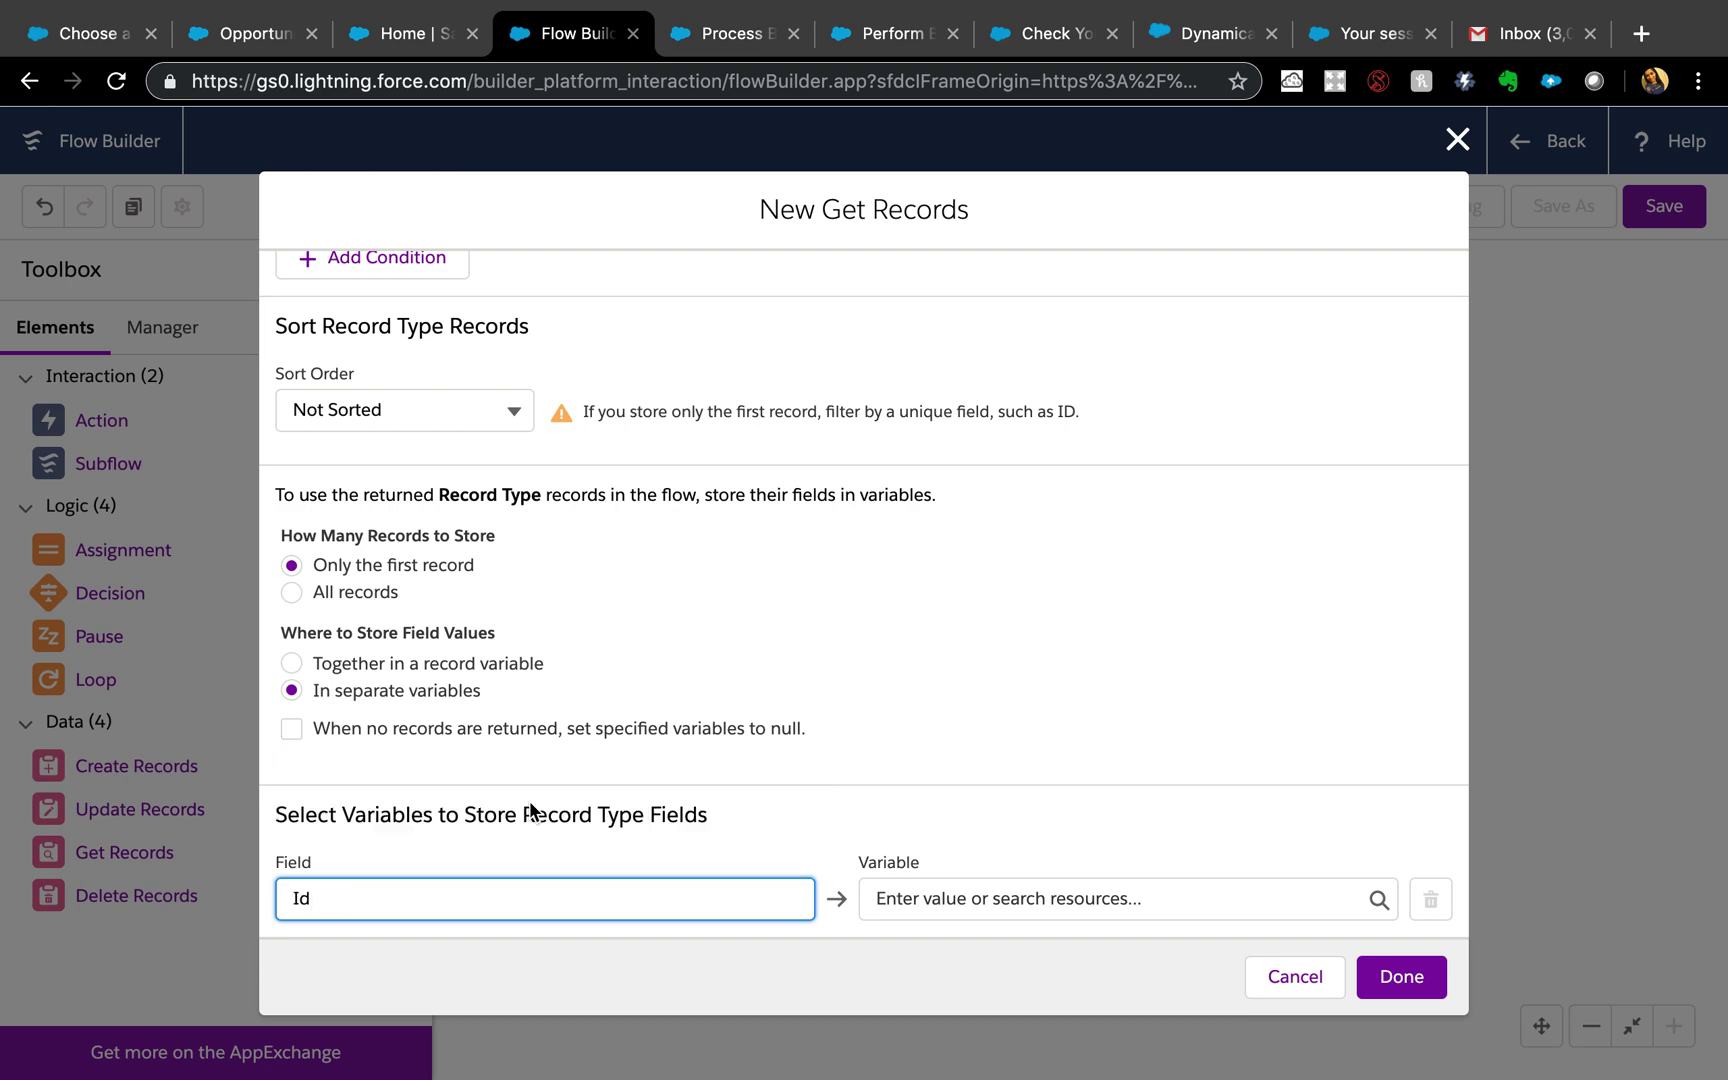
From the Id field's variable, create a Variable resource named varRecordTypeId with data type Text, available for output
{"action": "scroll", "coordinate": [767, 600], "scroll_direction": "down", "scroll_amount": 3}
{"action": "left_click", "coordinate": [960, 838]}
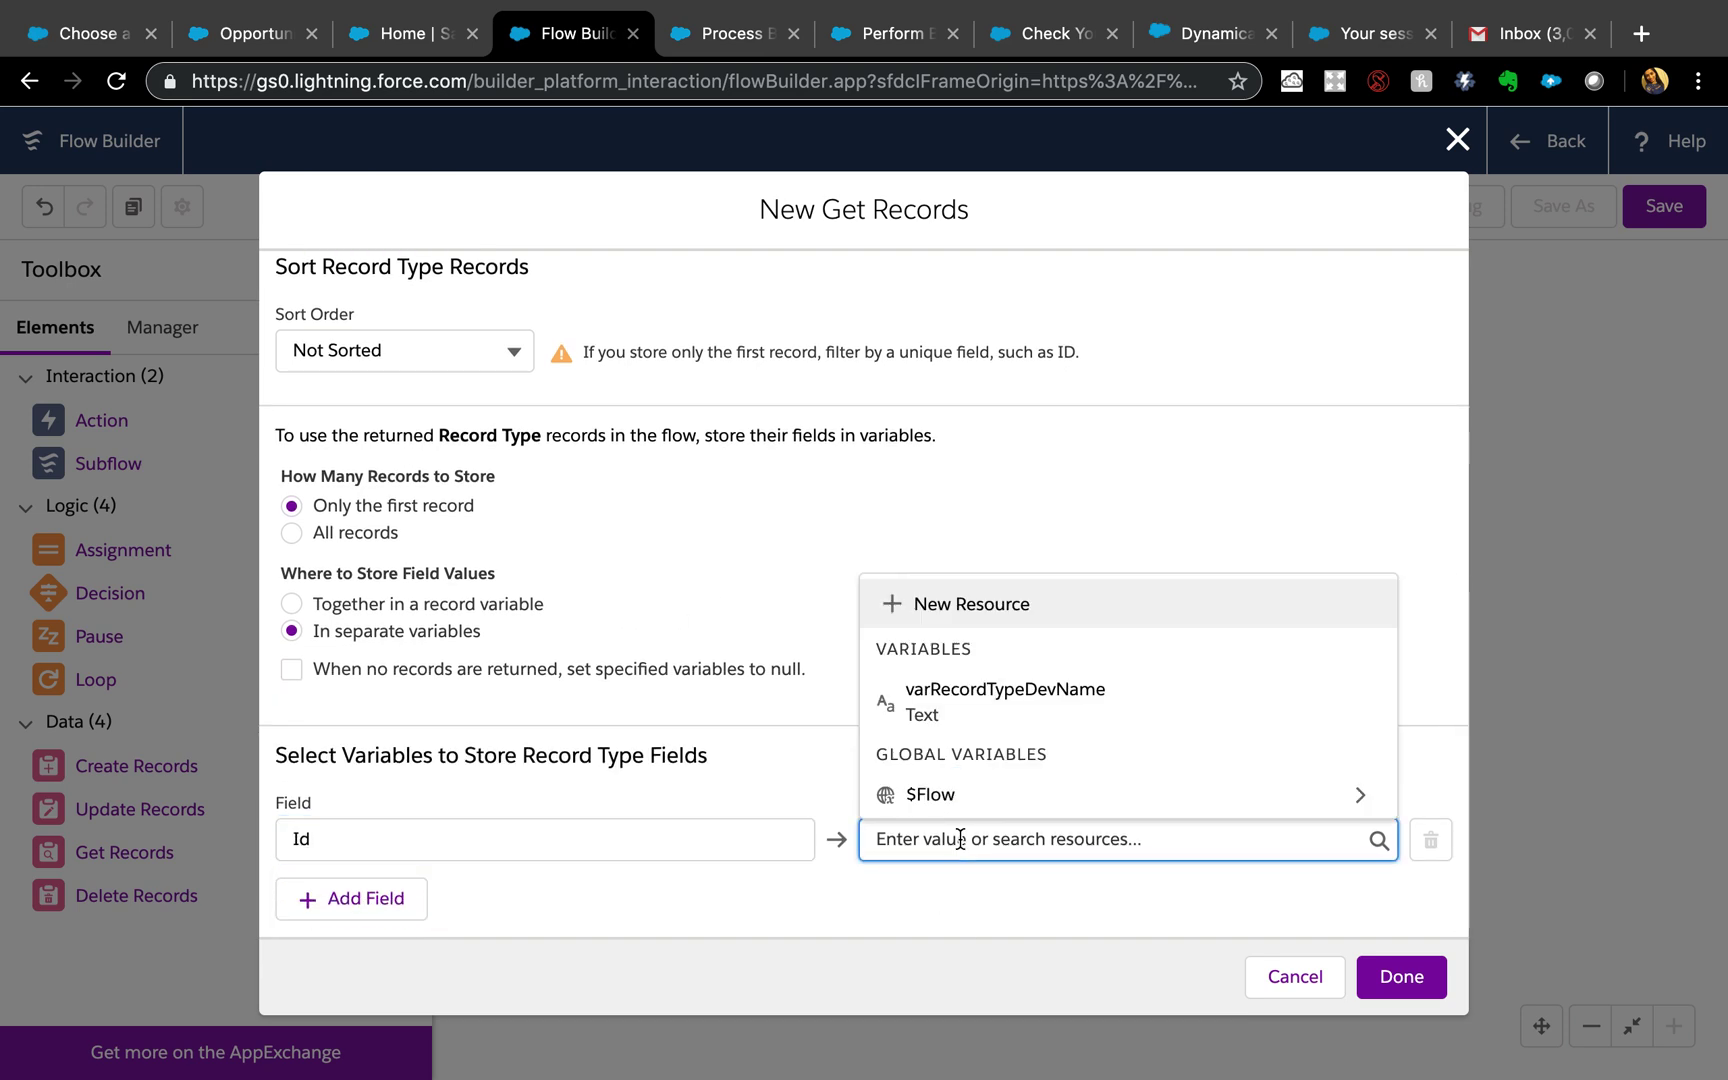
{"action": "left_click", "coordinate": [978, 605]}
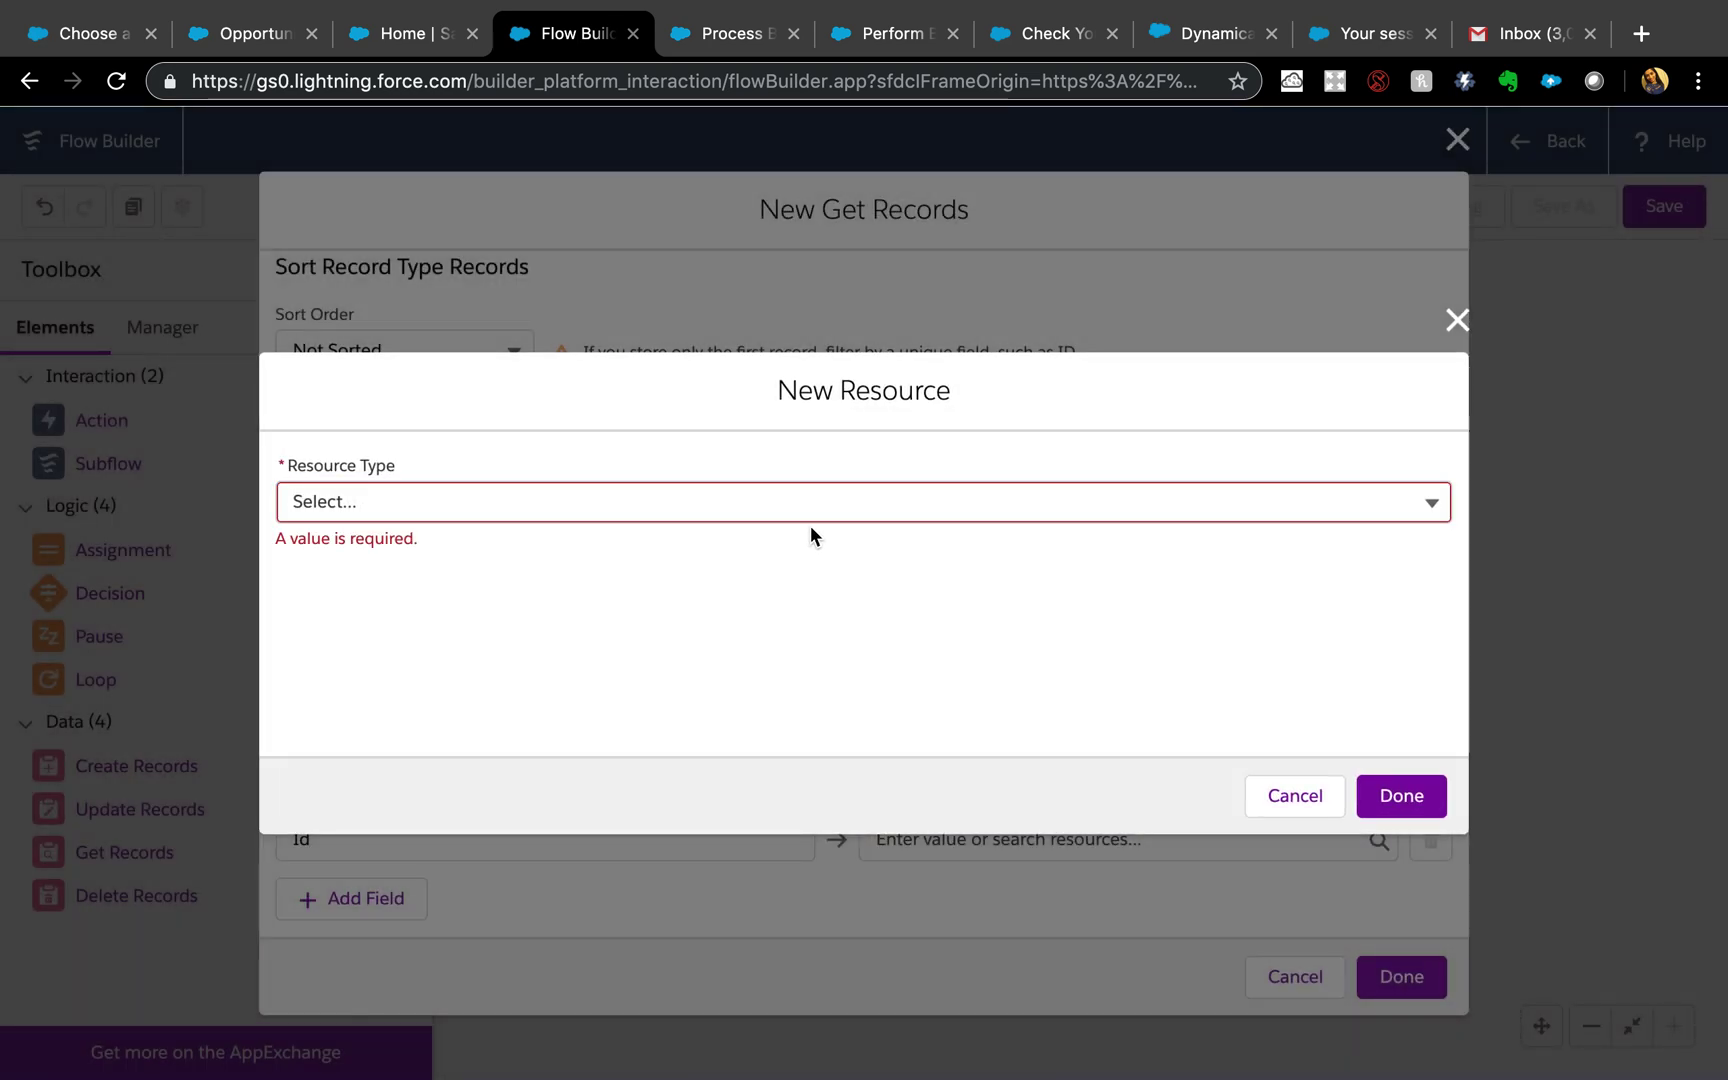
{"action": "left_click", "coordinate": [768, 490]}
{"action": "left_click", "coordinate": [640, 552]}
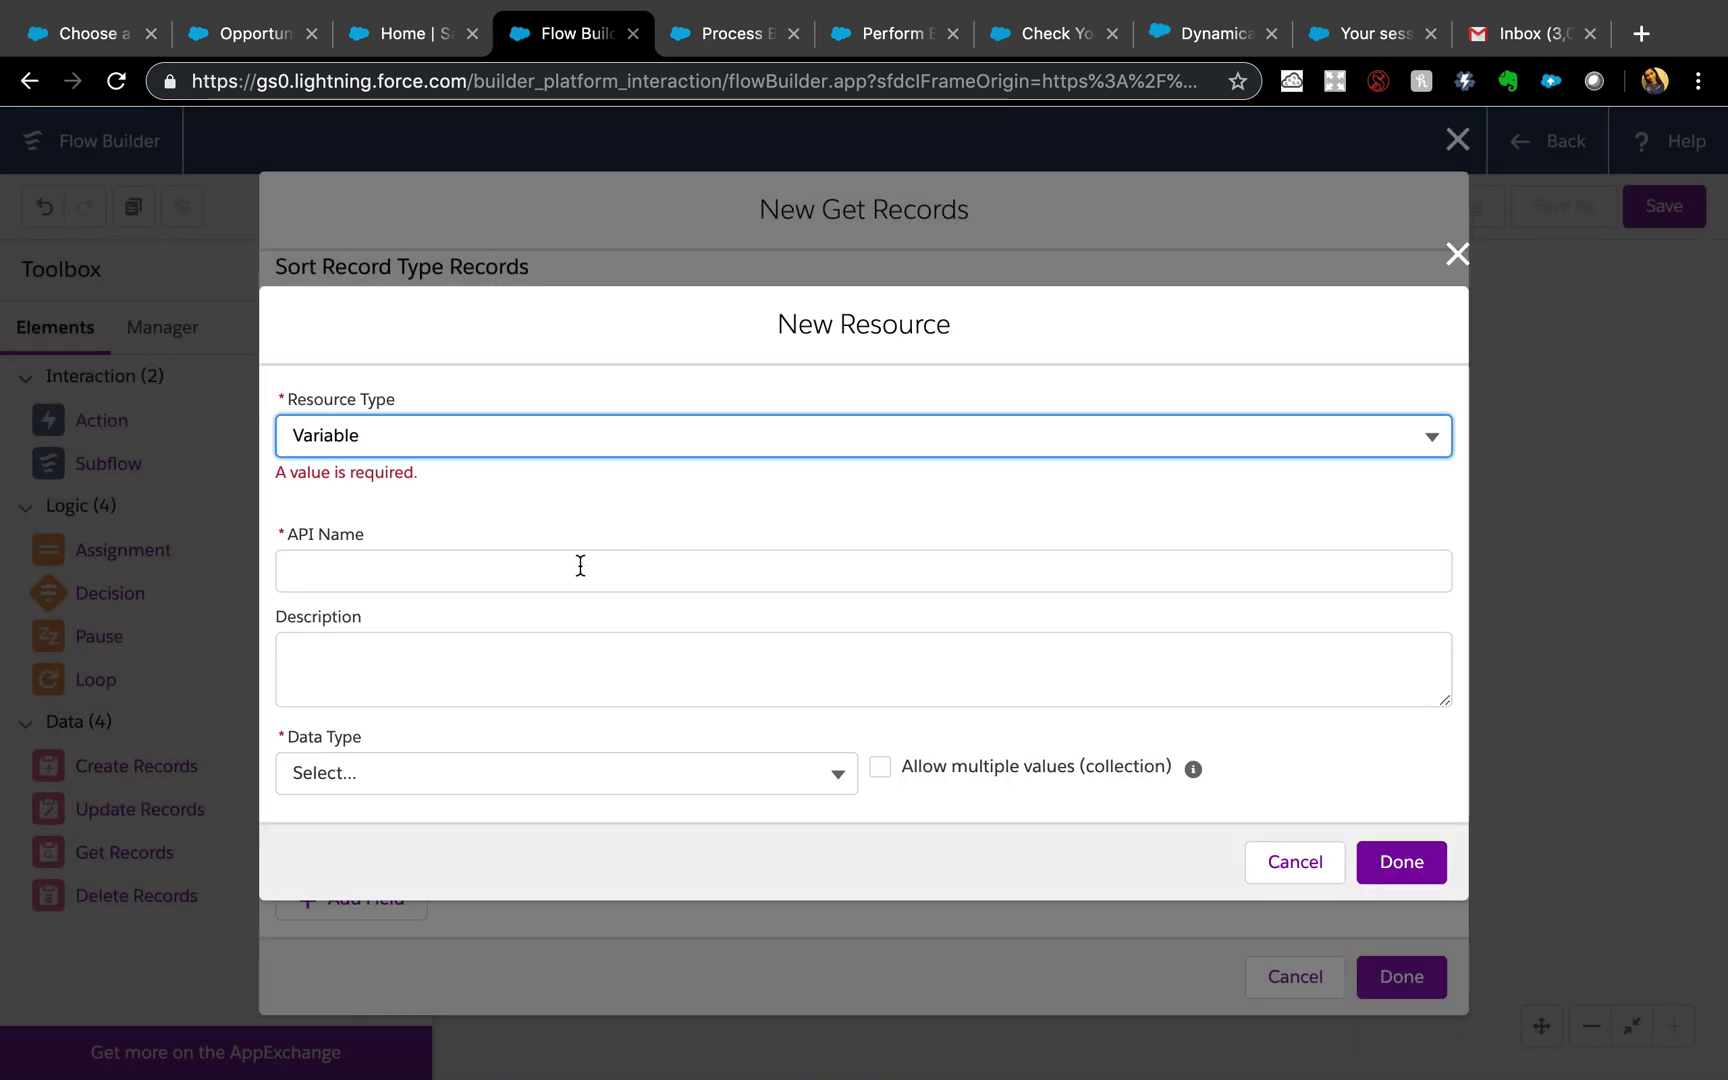
{"action": "left_click", "coordinate": [580, 566]}
{"action": "type", "text": "varRecordTypeId"}
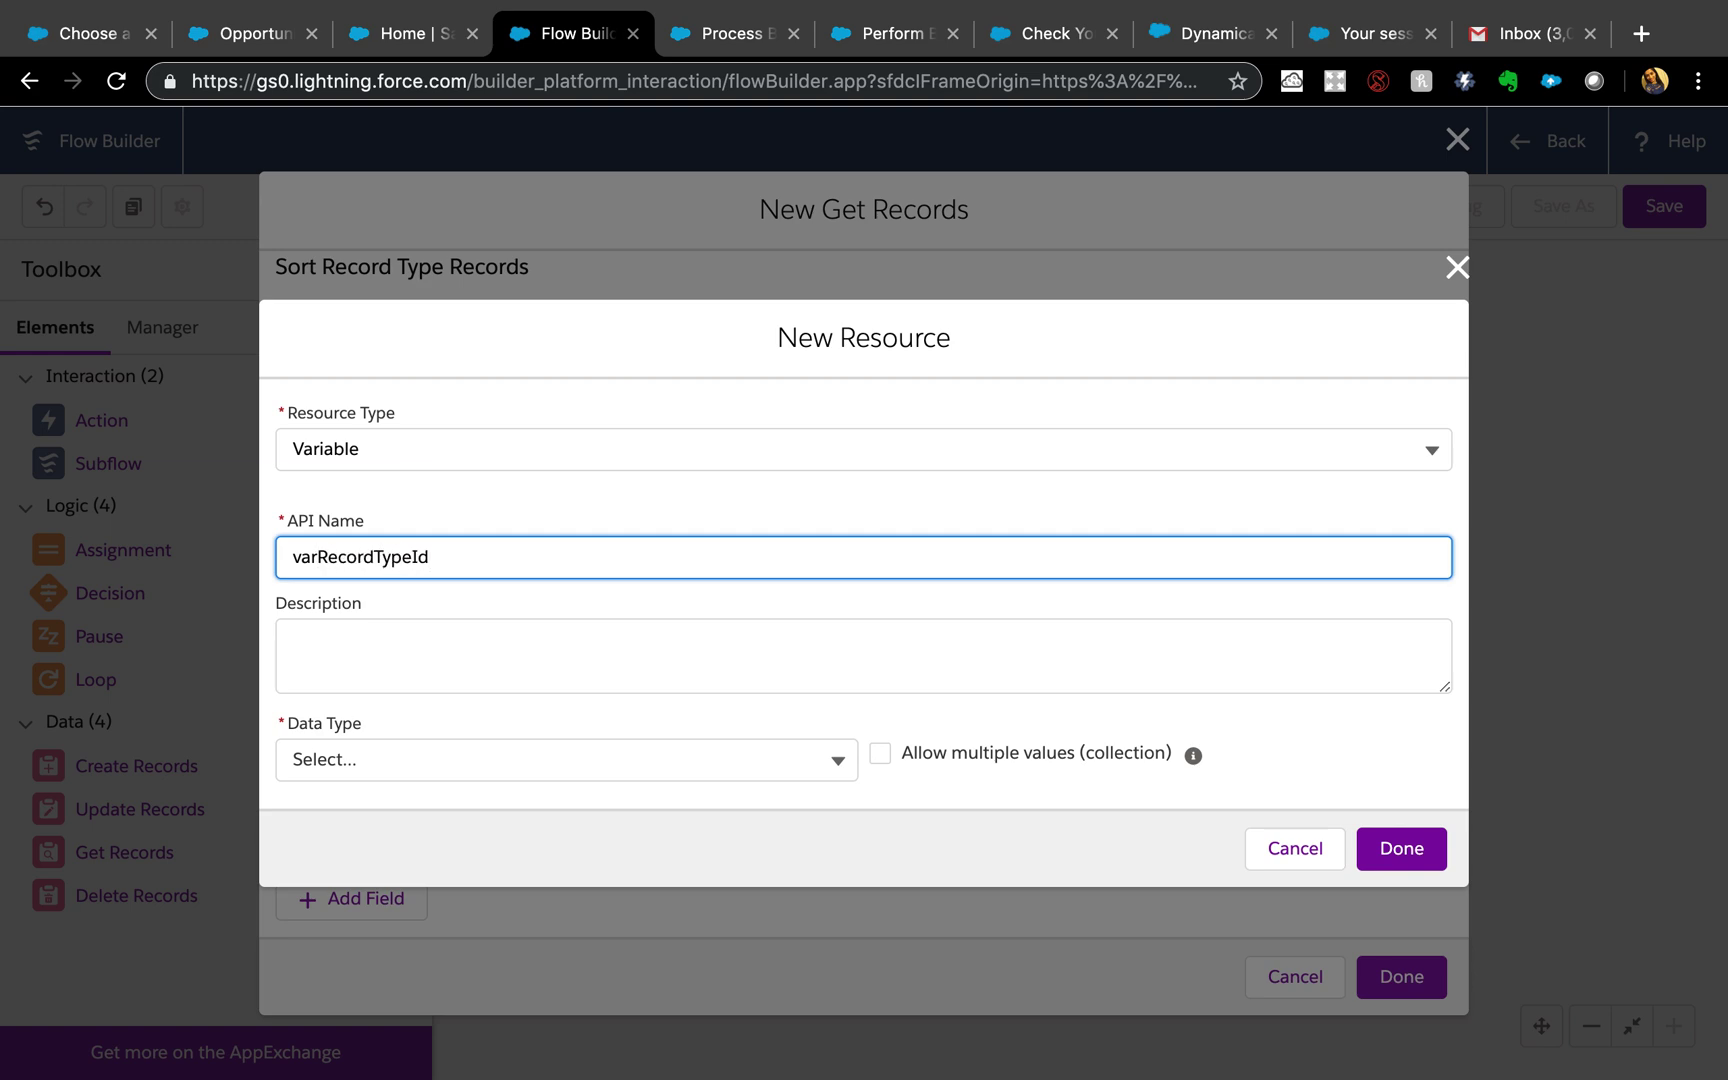
{"action": "left_click", "coordinate": [507, 765]}
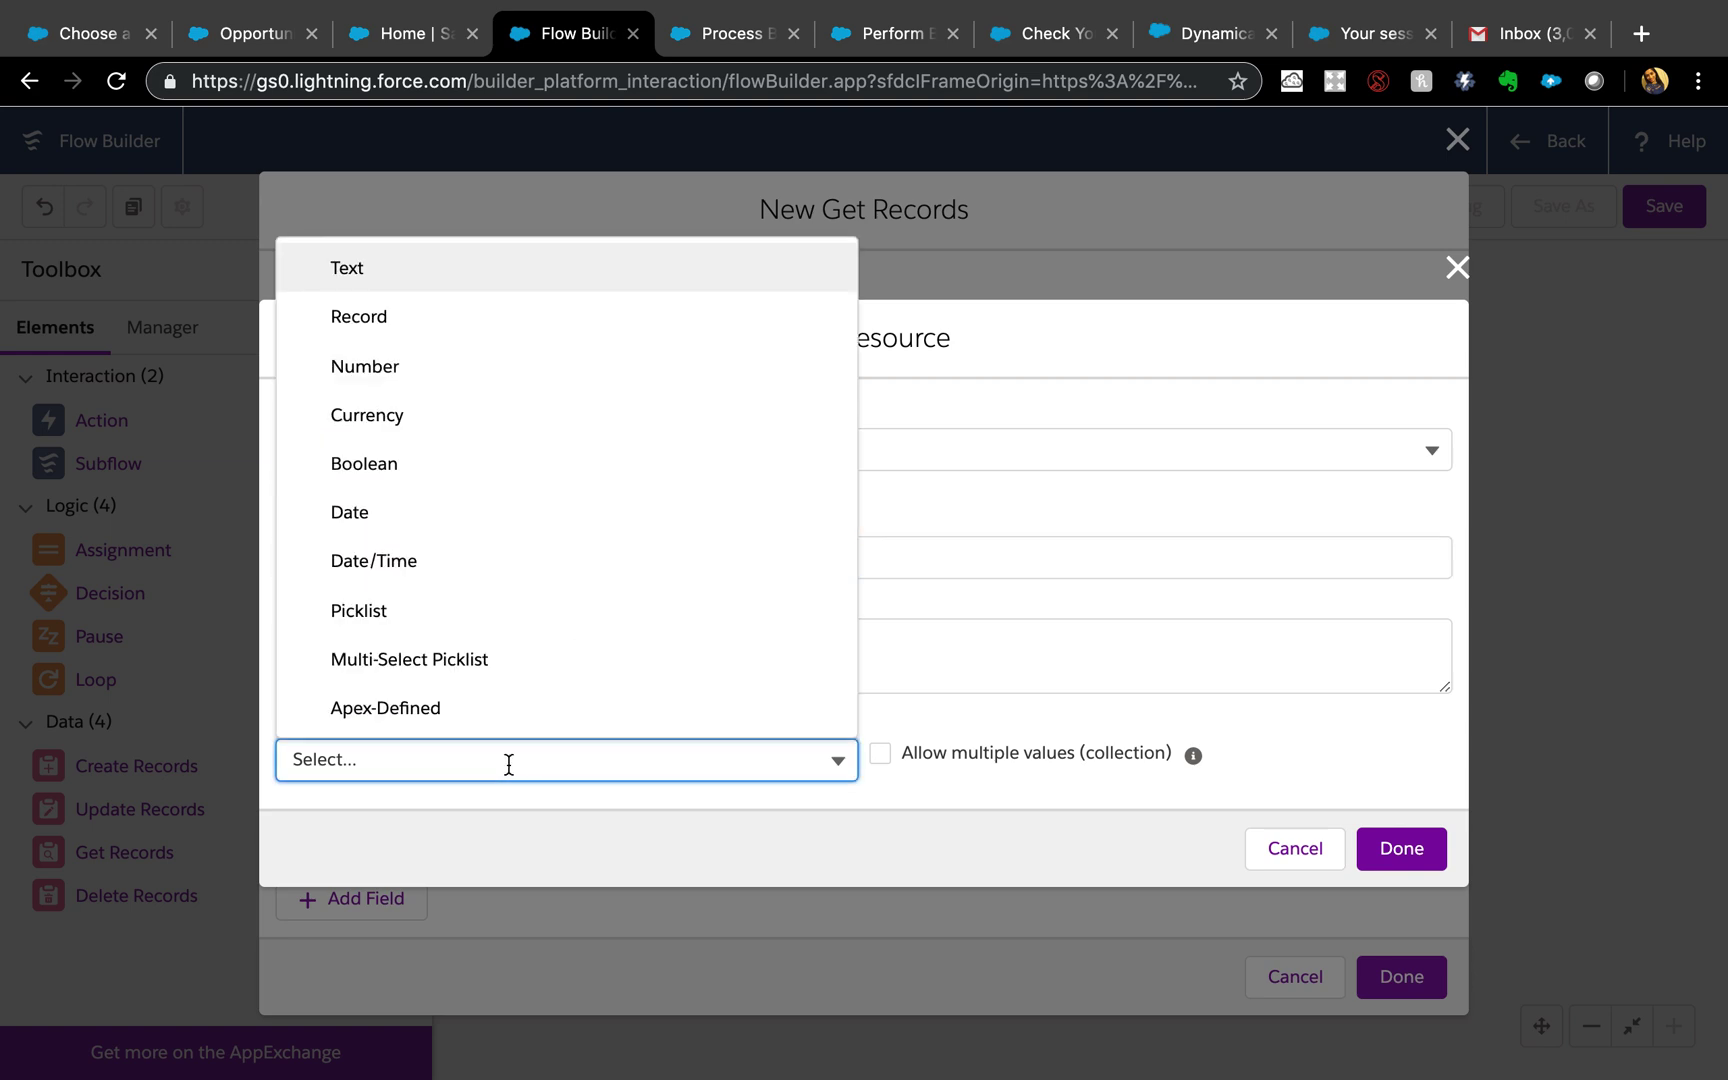
{"action": "left_click", "coordinate": [410, 290]}
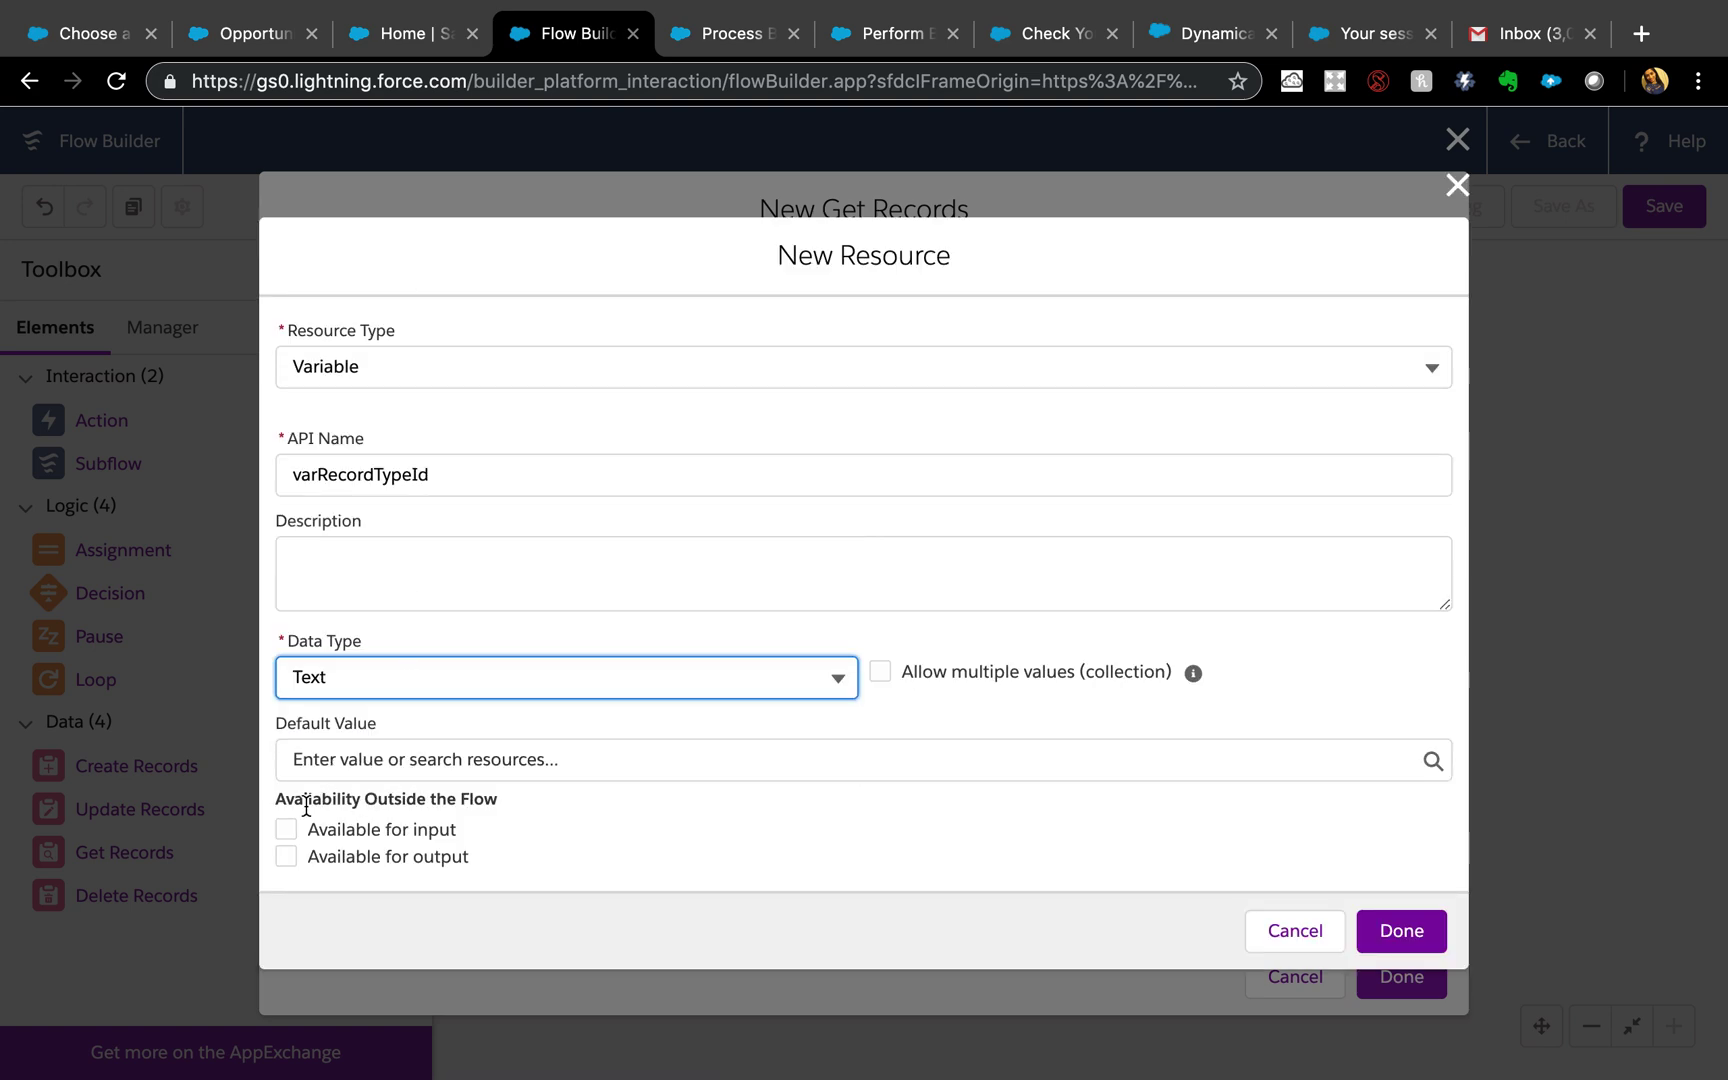
{"action": "left_click", "coordinate": [286, 857]}
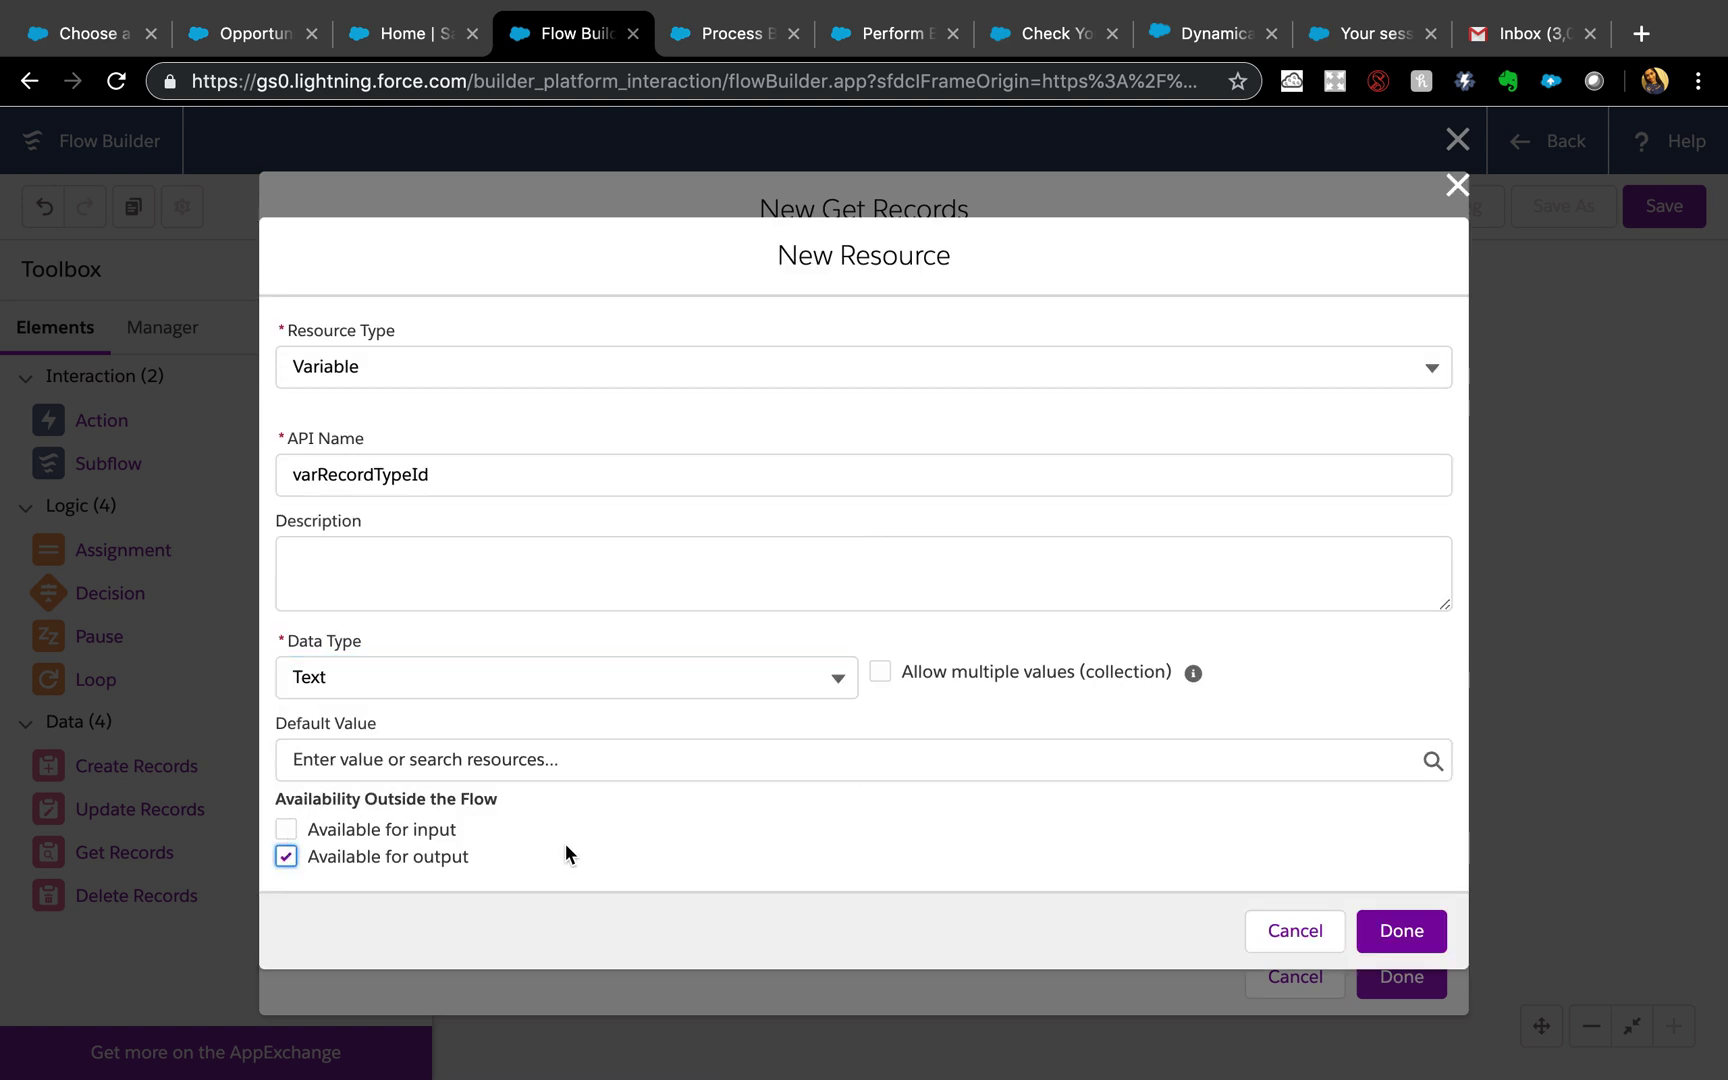
{"action": "left_click", "coordinate": [1401, 932]}
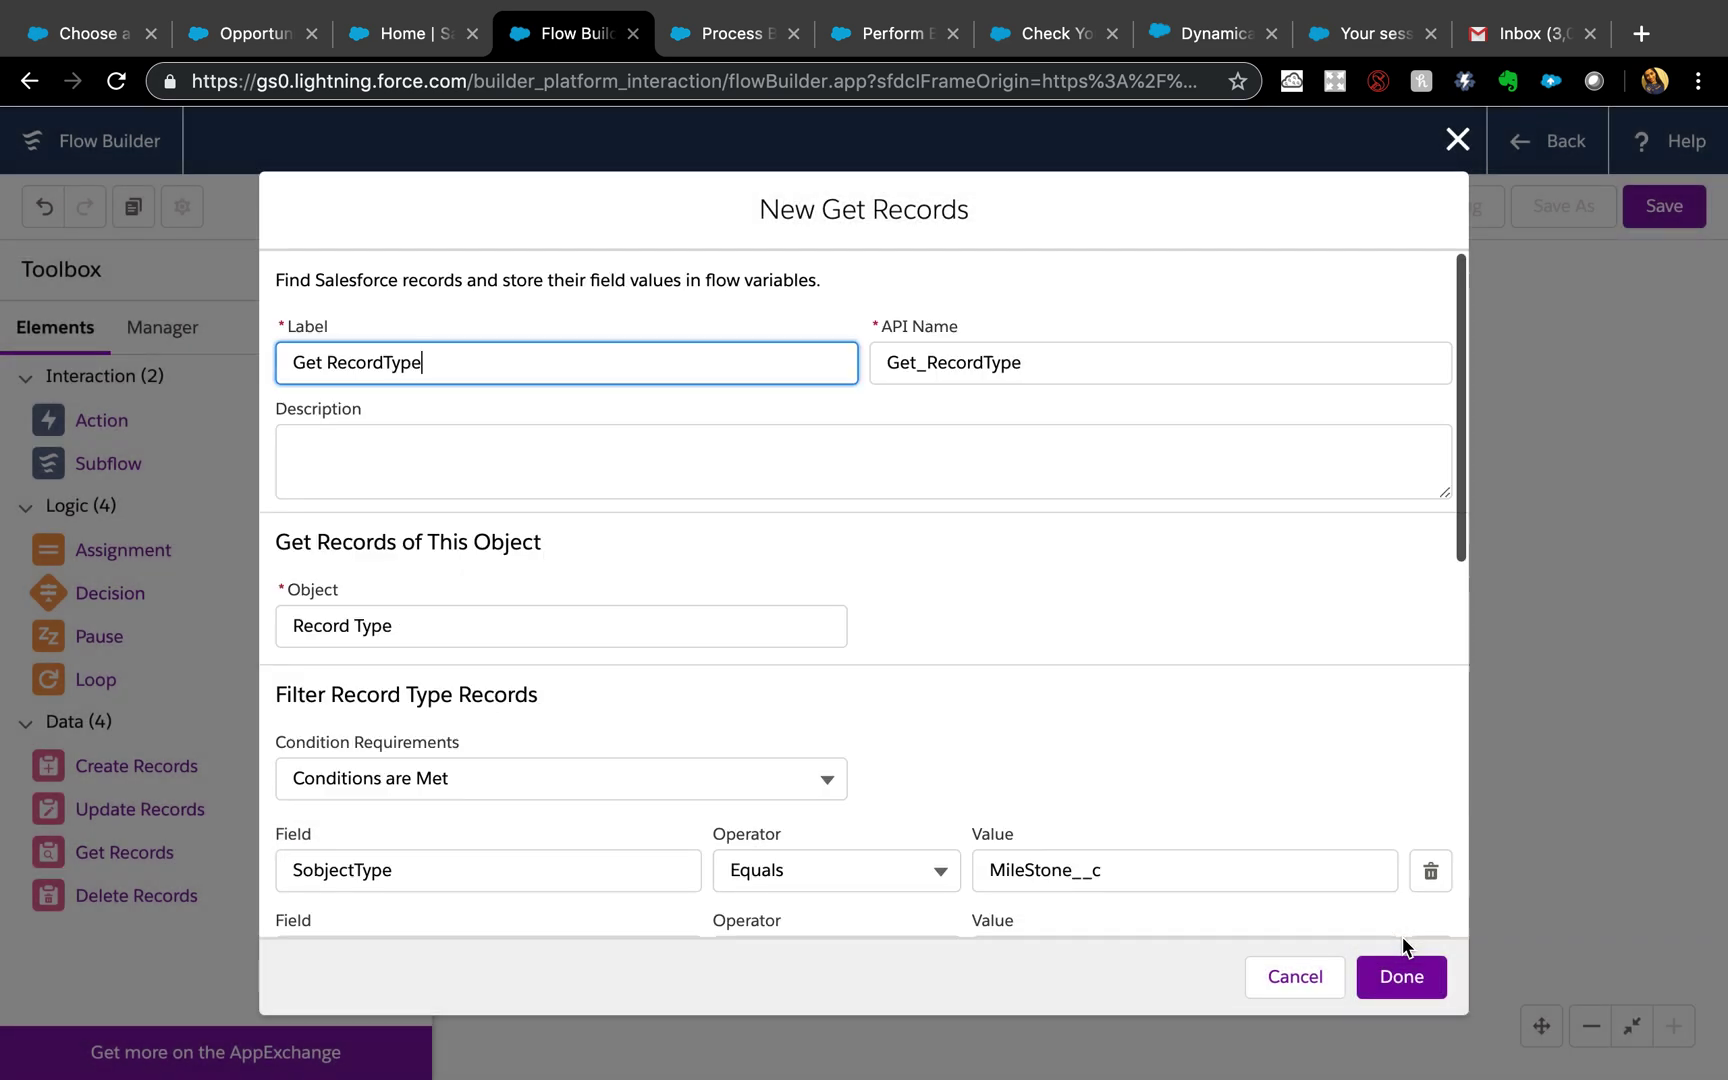
Store the Id field in the varRecordTypeId variable and finish the Get RecordType element
{"action": "scroll", "coordinate": [1264, 815], "scroll_direction": "down", "scroll_amount": 10}
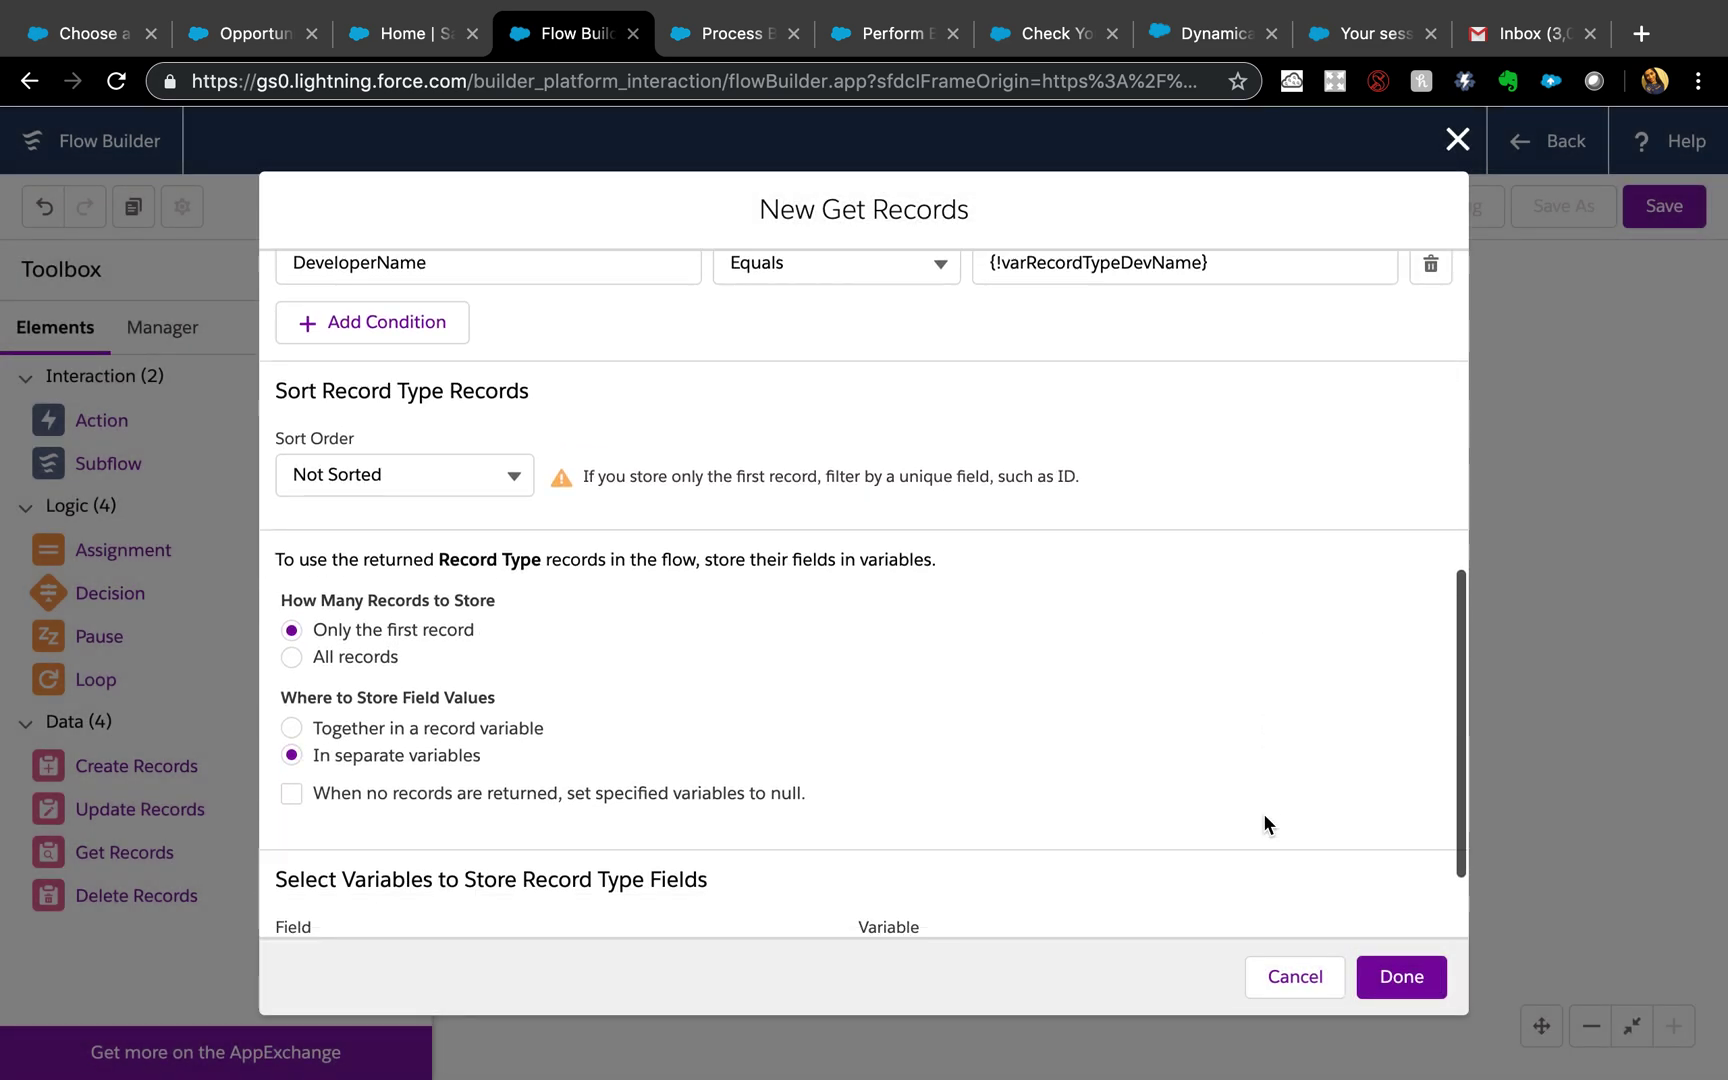
{"action": "left_click", "coordinate": [1212, 829]}
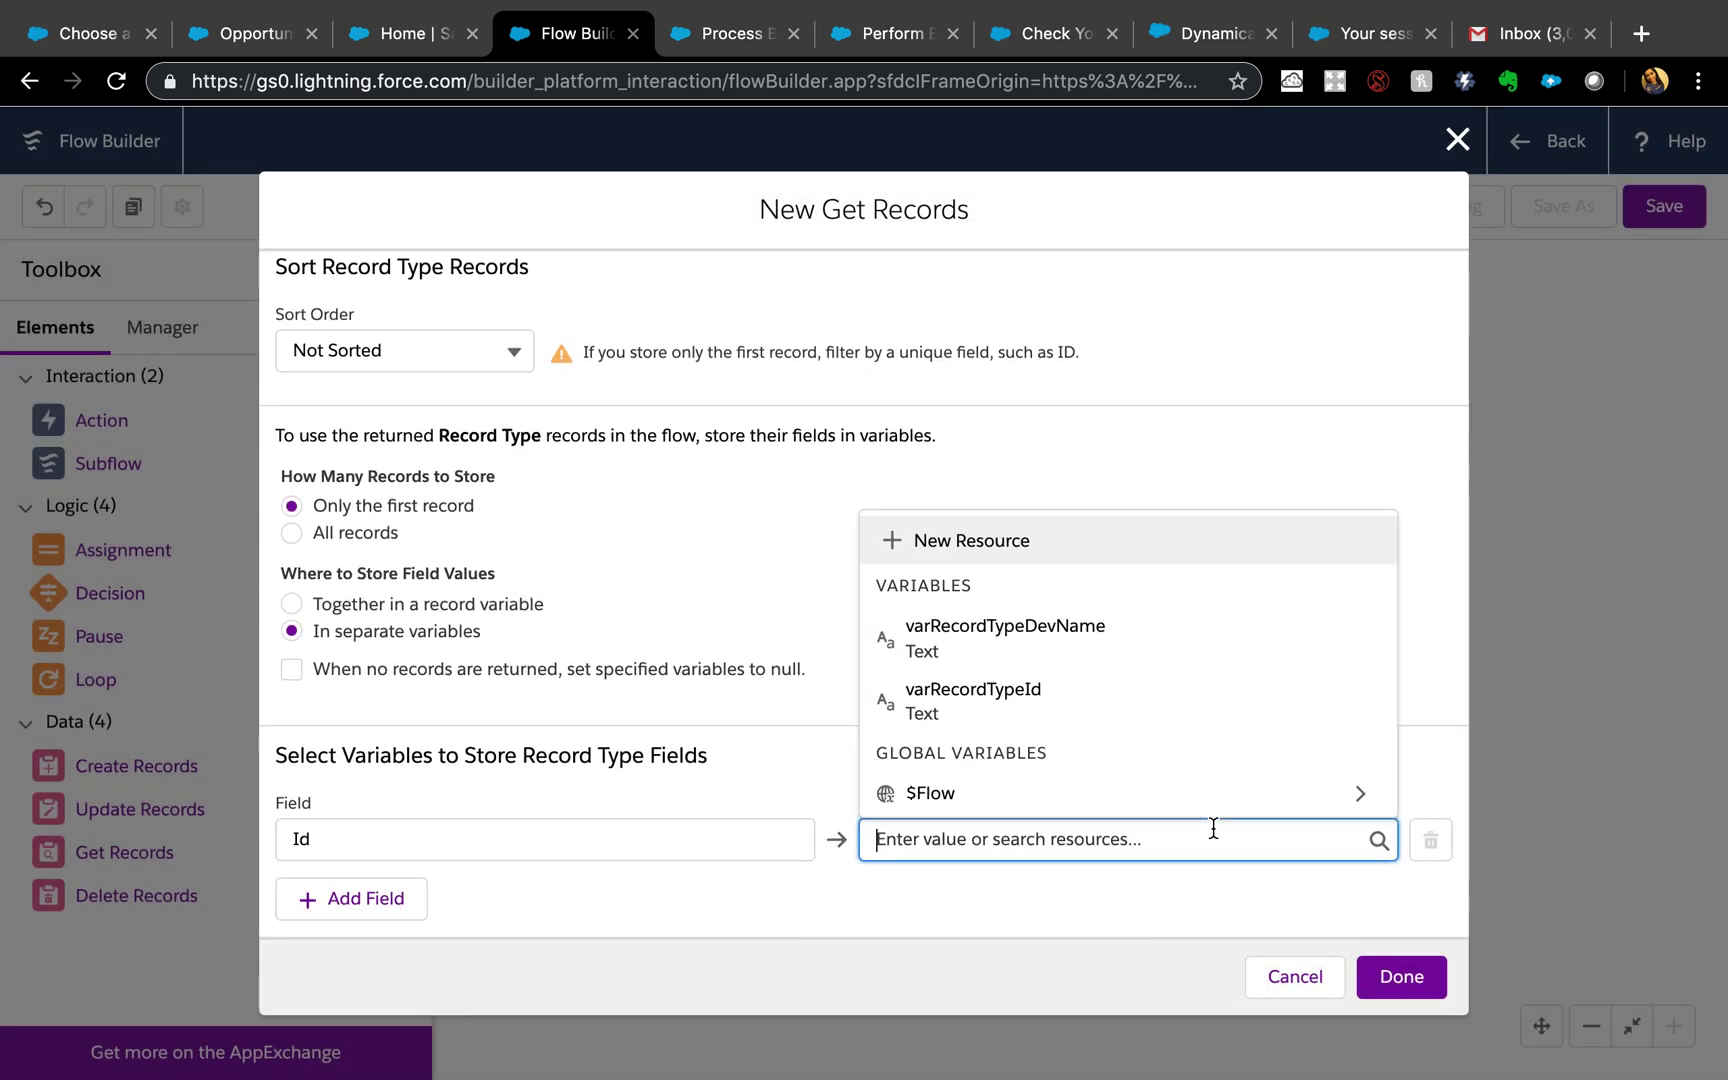
{"action": "left_click", "coordinate": [1100, 707]}
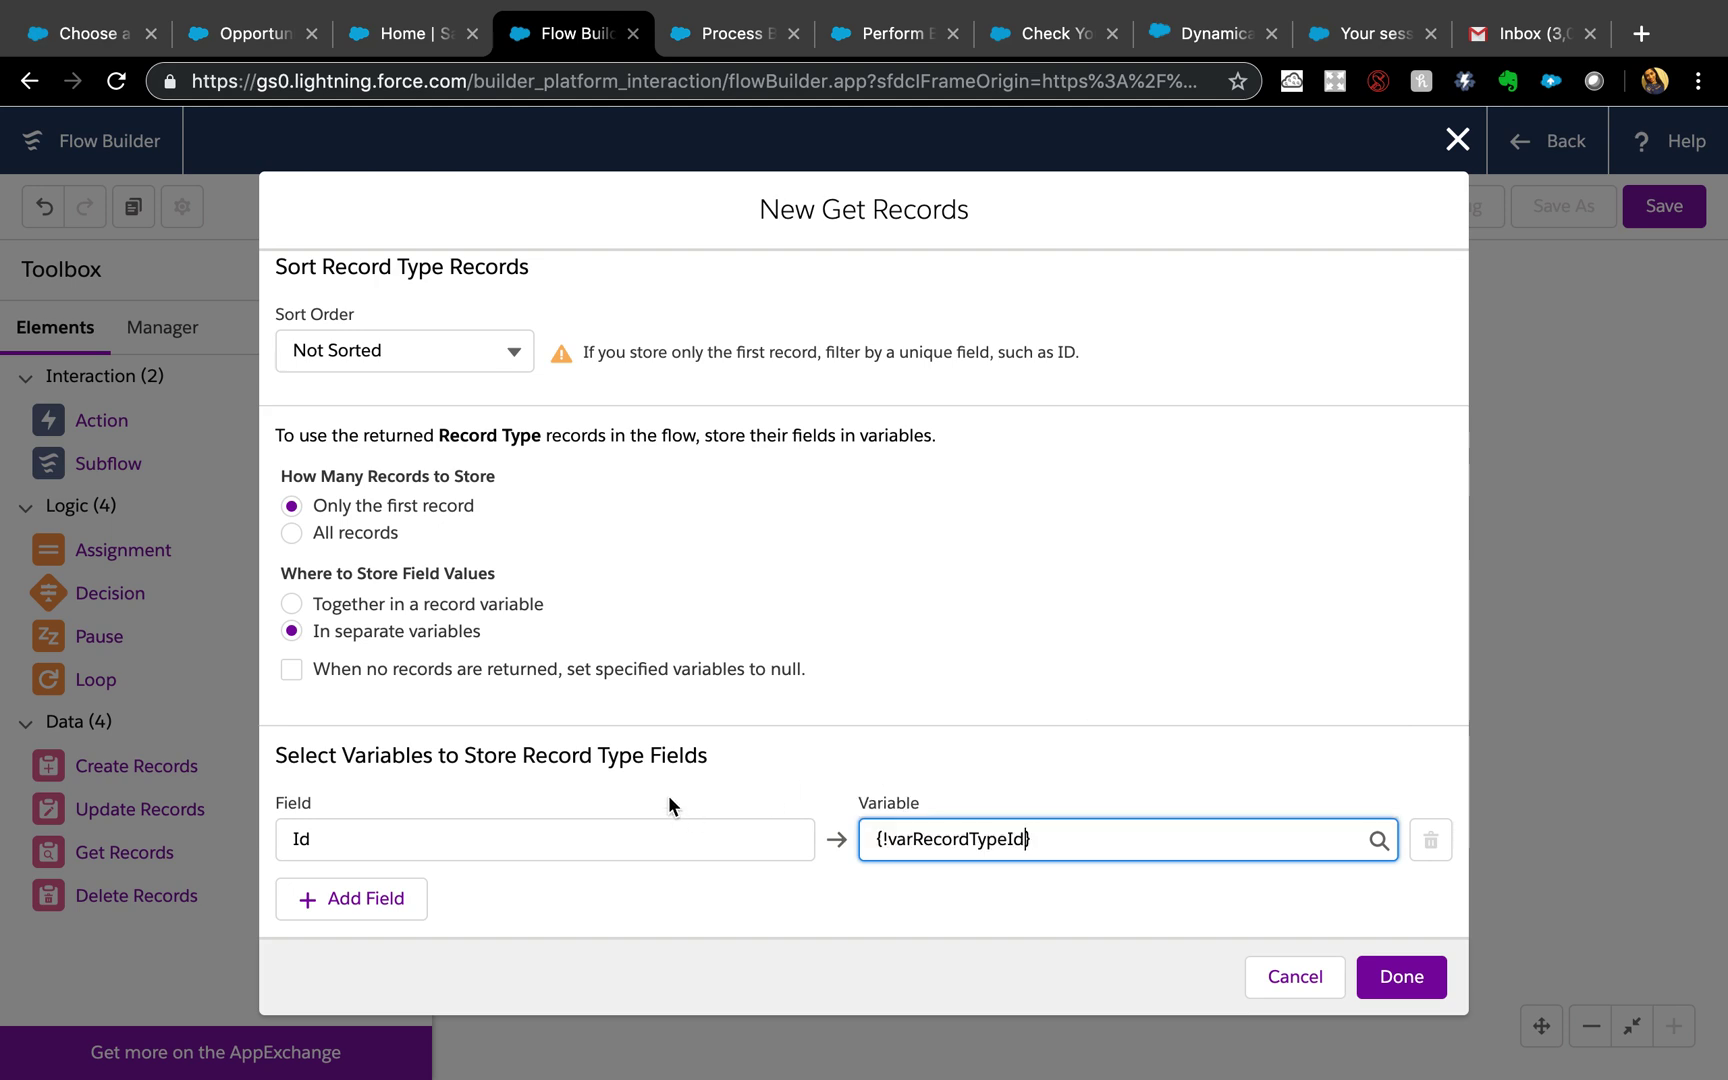
{"action": "scroll", "coordinate": [668, 805], "scroll_direction": "up", "scroll_amount": 2}
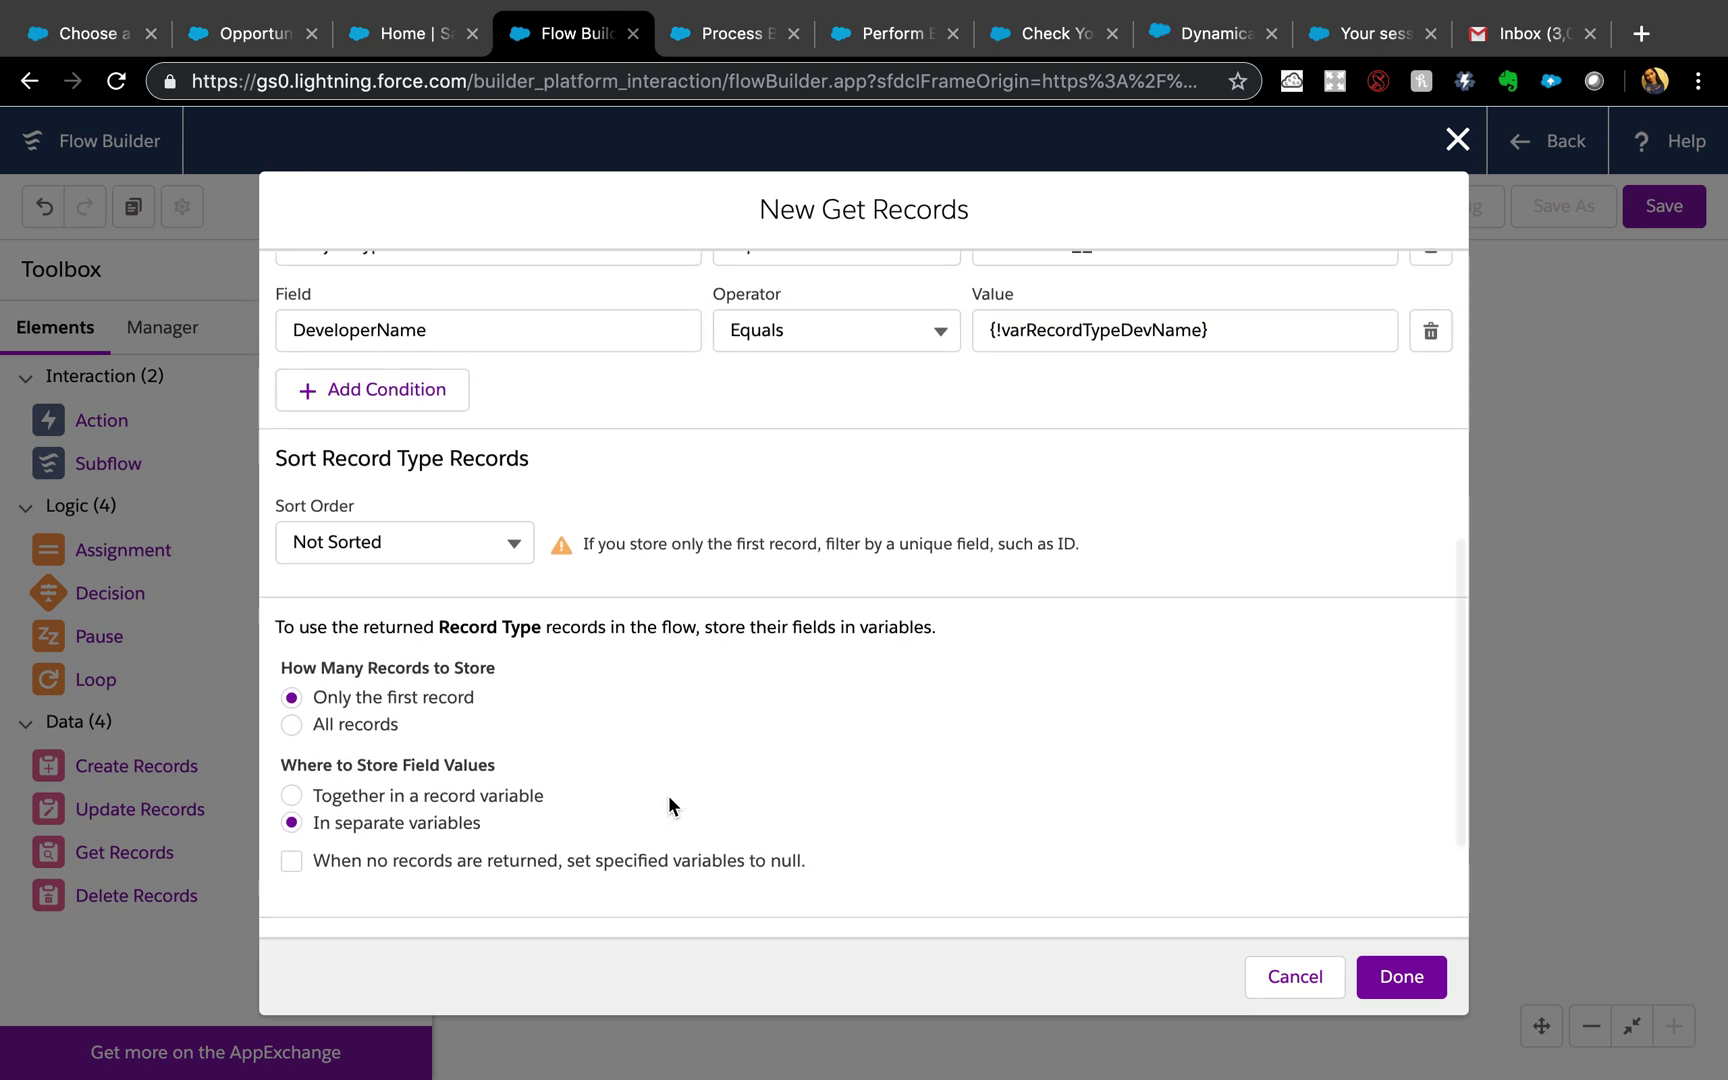
{"action": "scroll", "coordinate": [668, 805], "scroll_direction": "down", "scroll_amount": 3}
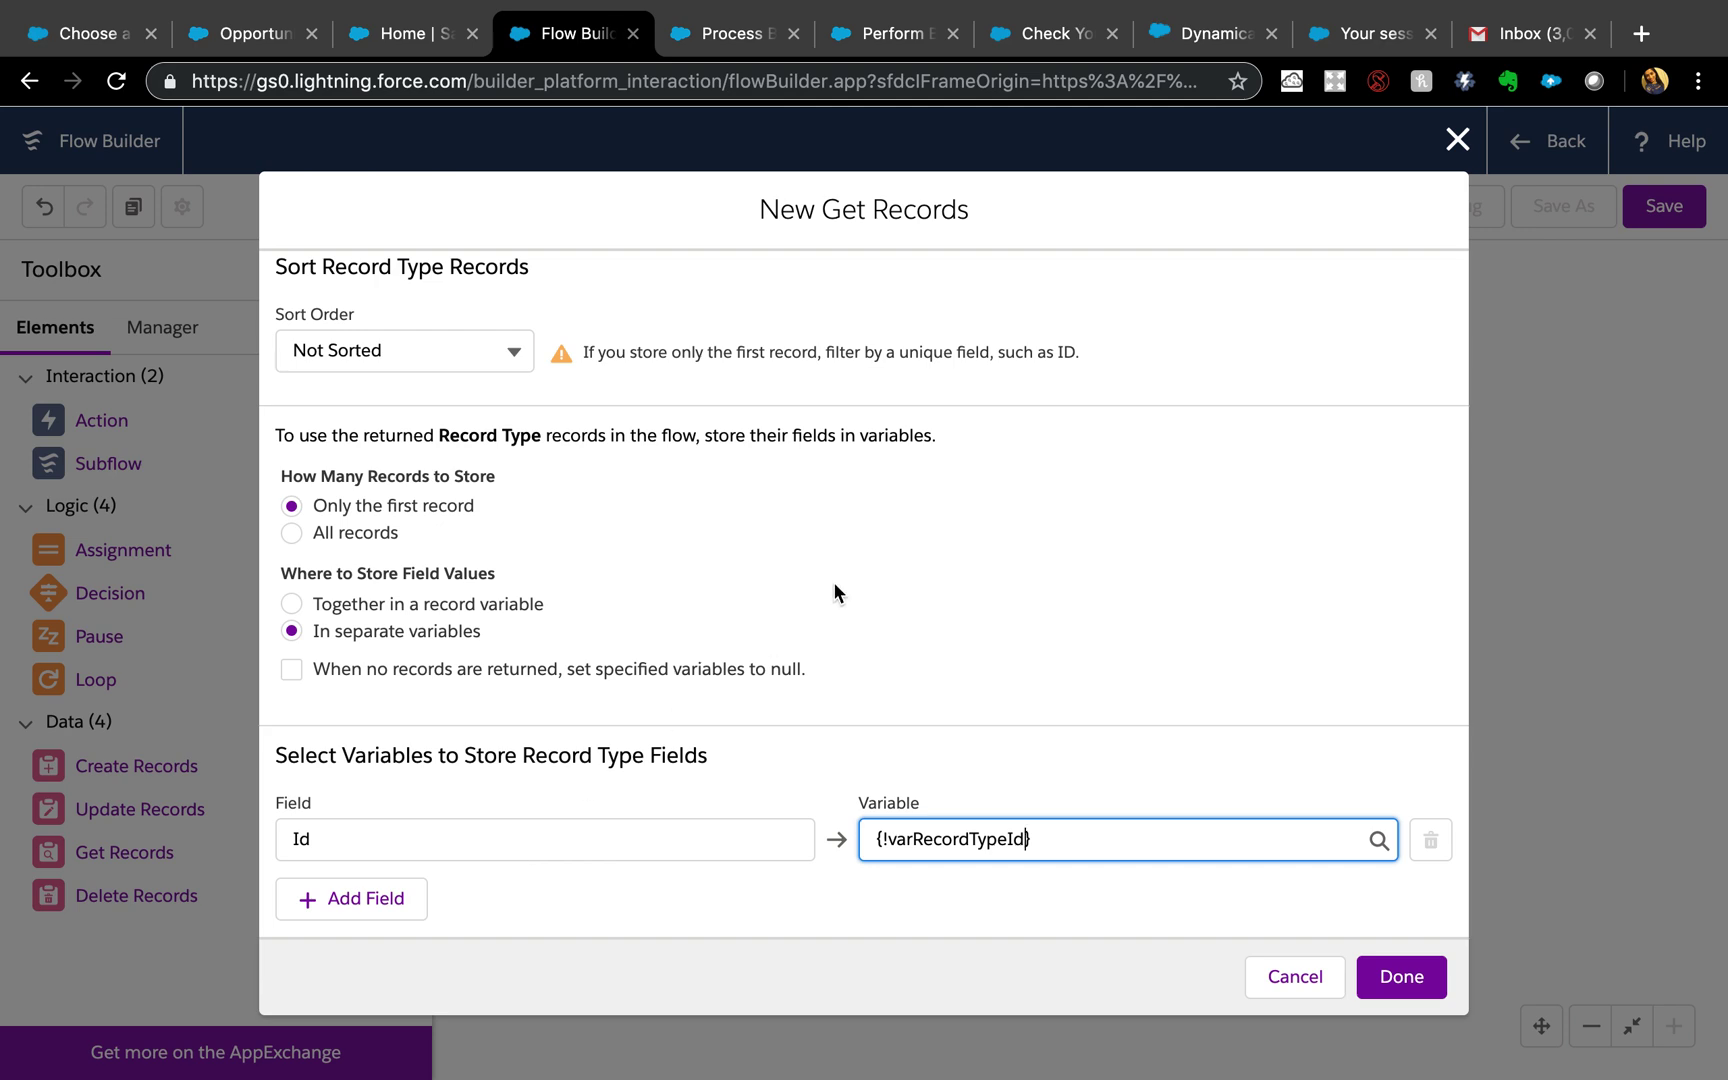
{"action": "scroll", "coordinate": [833, 580], "scroll_direction": "up", "scroll_amount": 4}
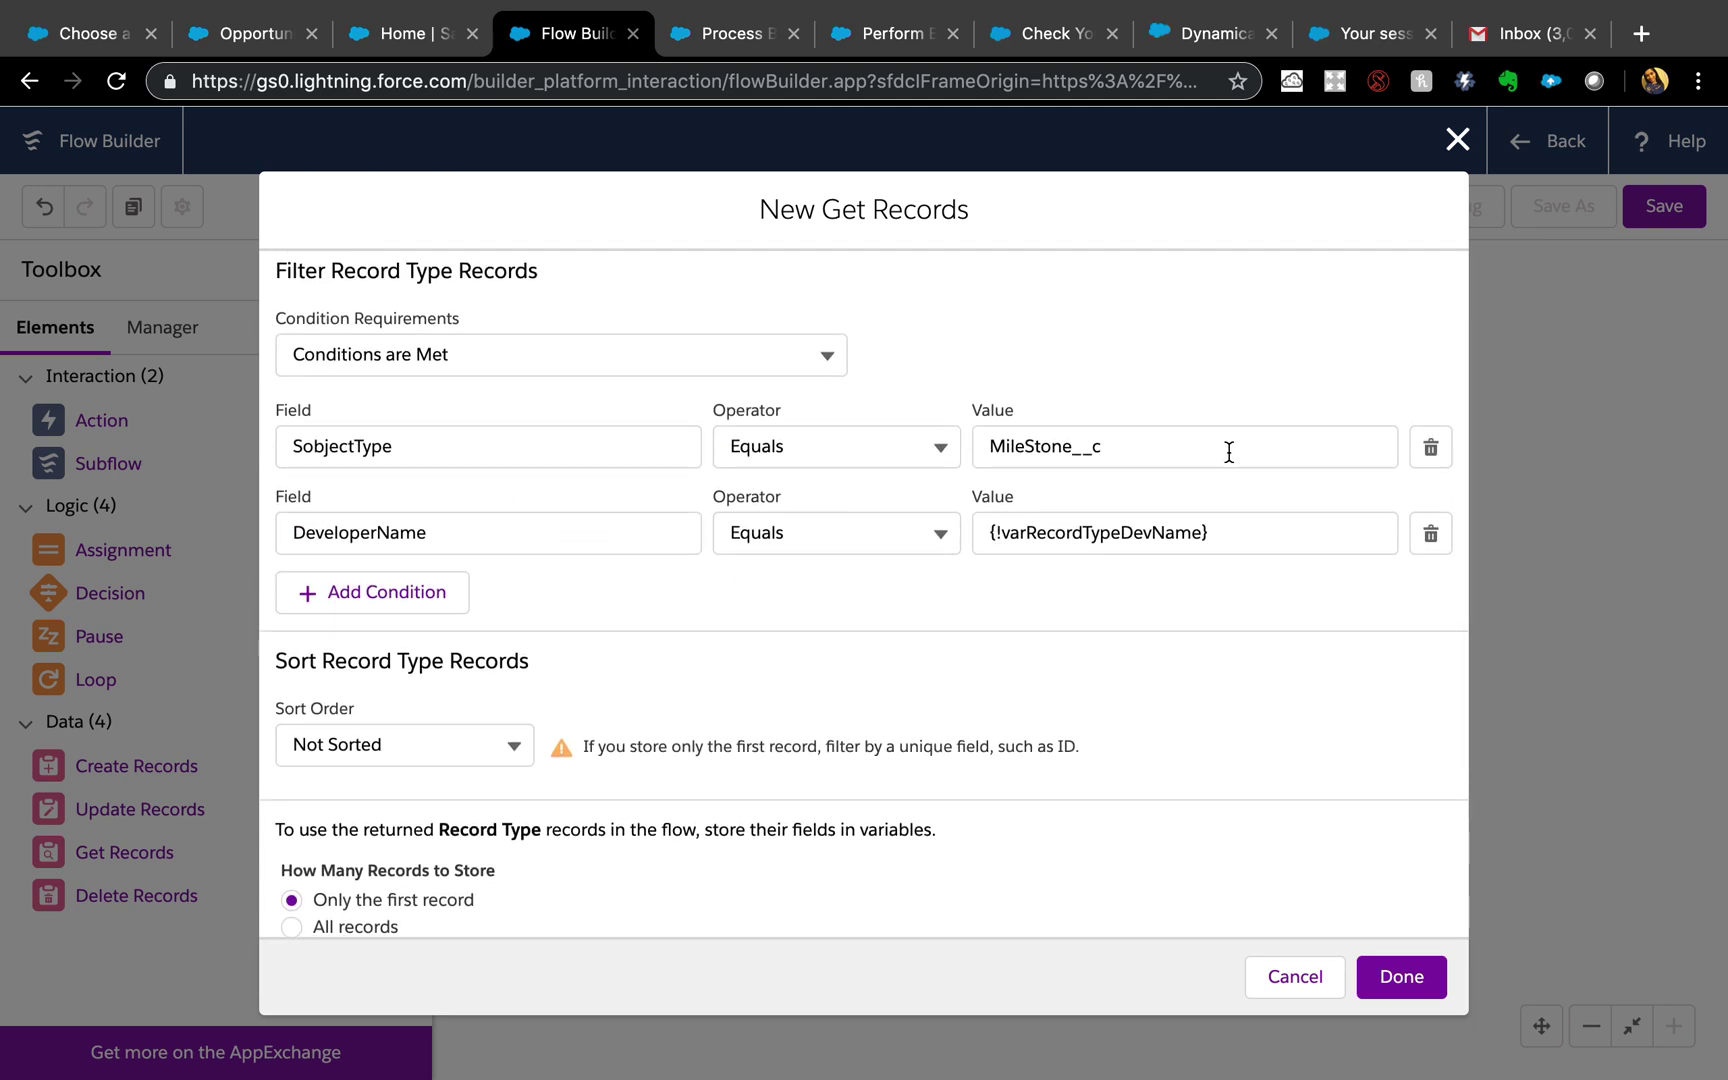
{"action": "scroll", "coordinate": [768, 784], "scroll_direction": "down", "scroll_amount": 4}
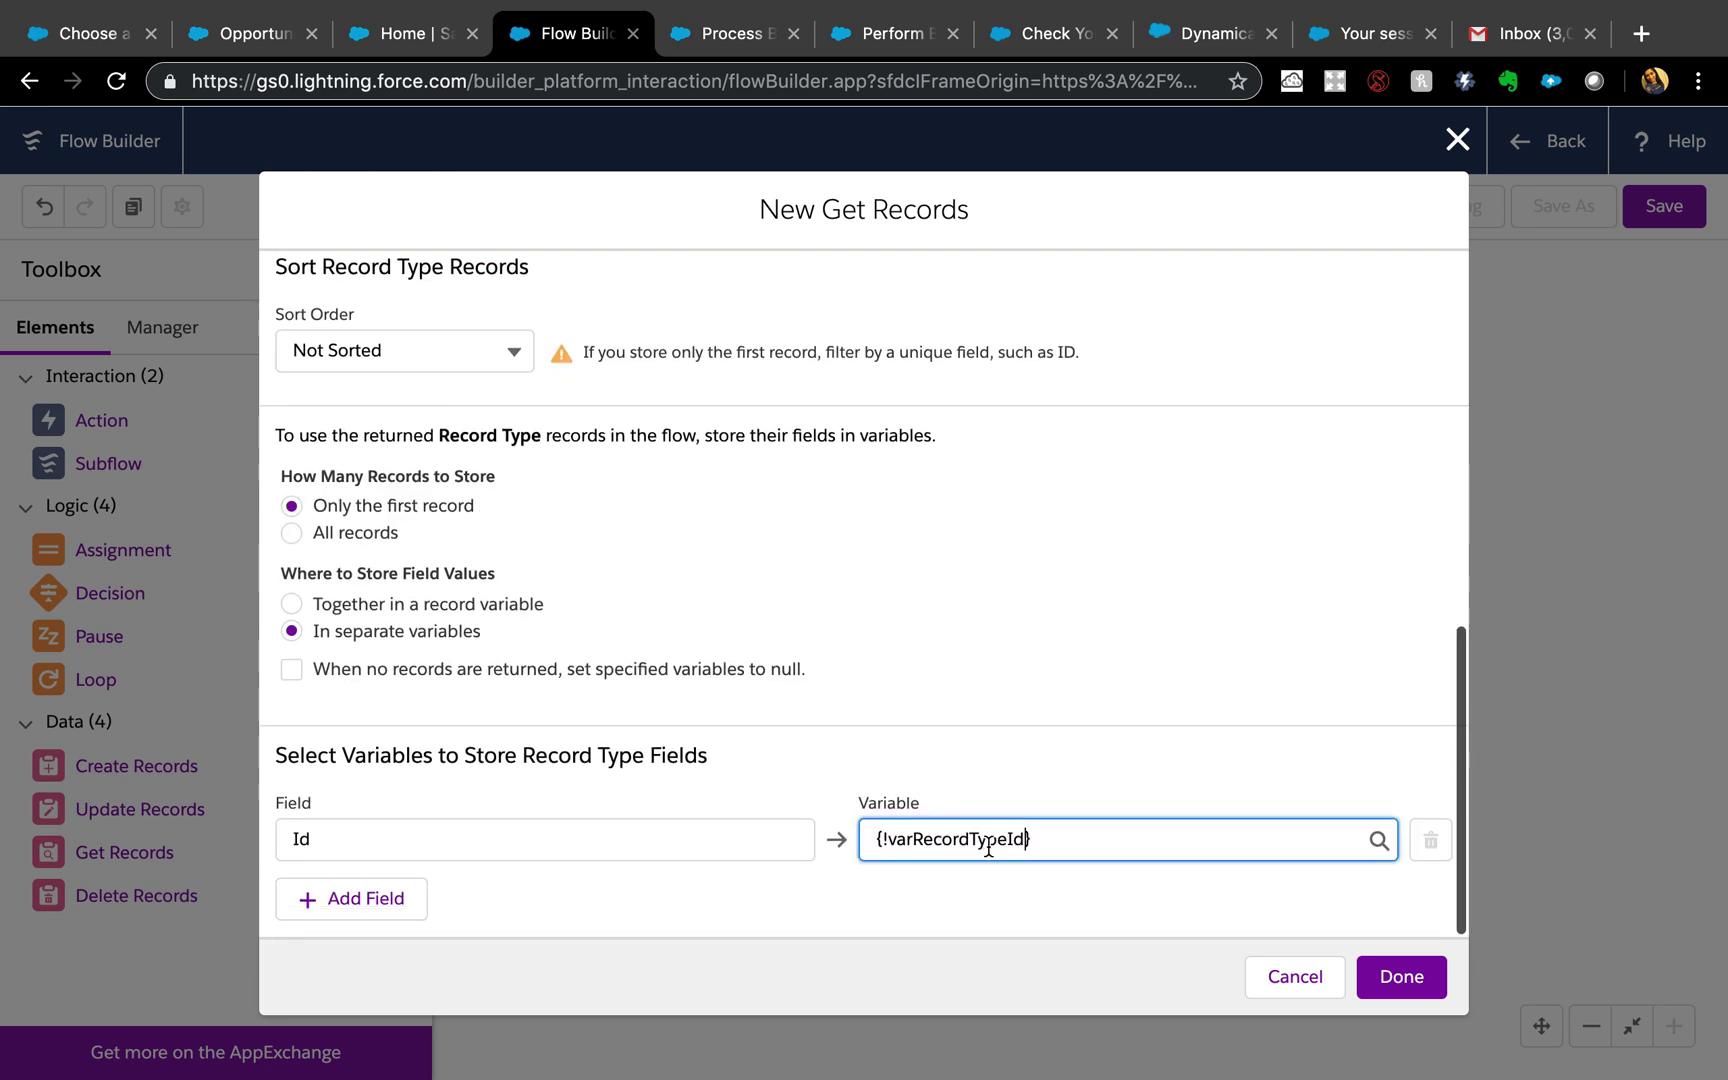
{"action": "left_click", "coordinate": [1398, 976]}
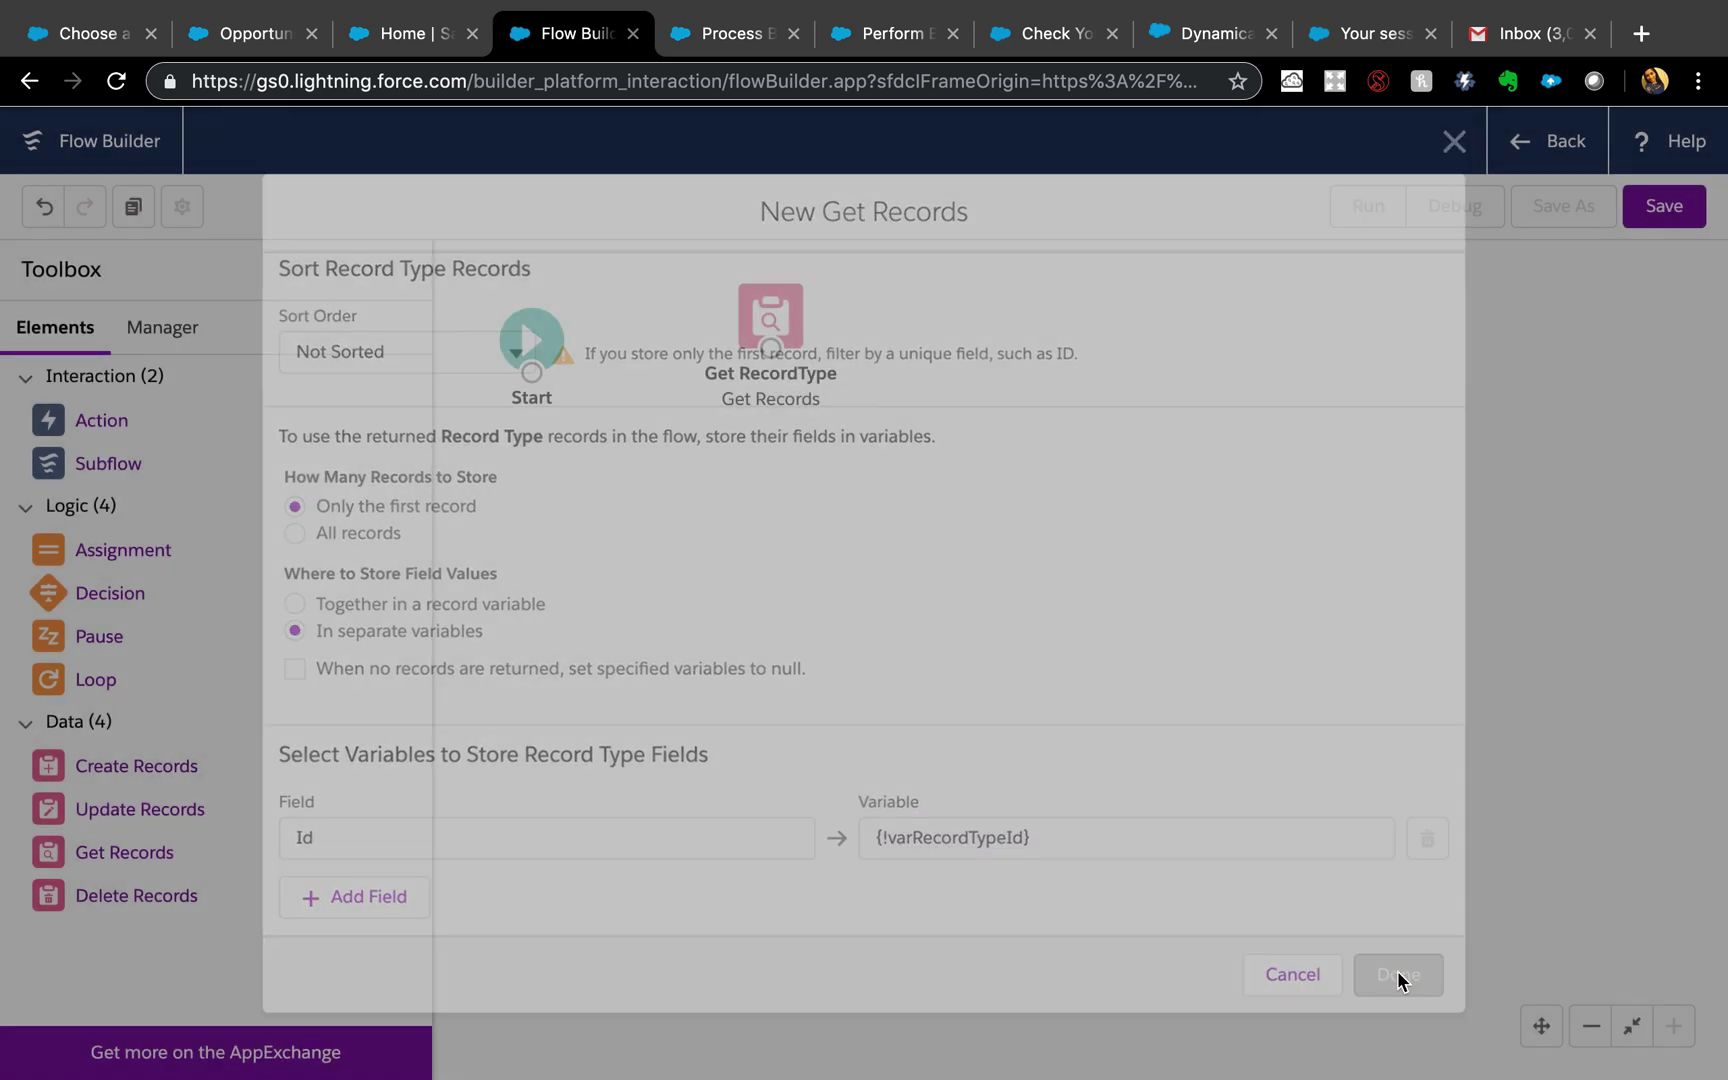
Connect Start to Get RecordType and add an Update Records element labelled "Update Milestone rec Type Ids" with its matching API name
{"action": "left_click_drag", "start_coordinate": [532, 372], "coordinate": [766, 340]}
{"action": "left_click_drag", "start_coordinate": [140, 810], "coordinate": [738, 620]}
{"action": "type", "text": "Update Milestone rec Type Id"}
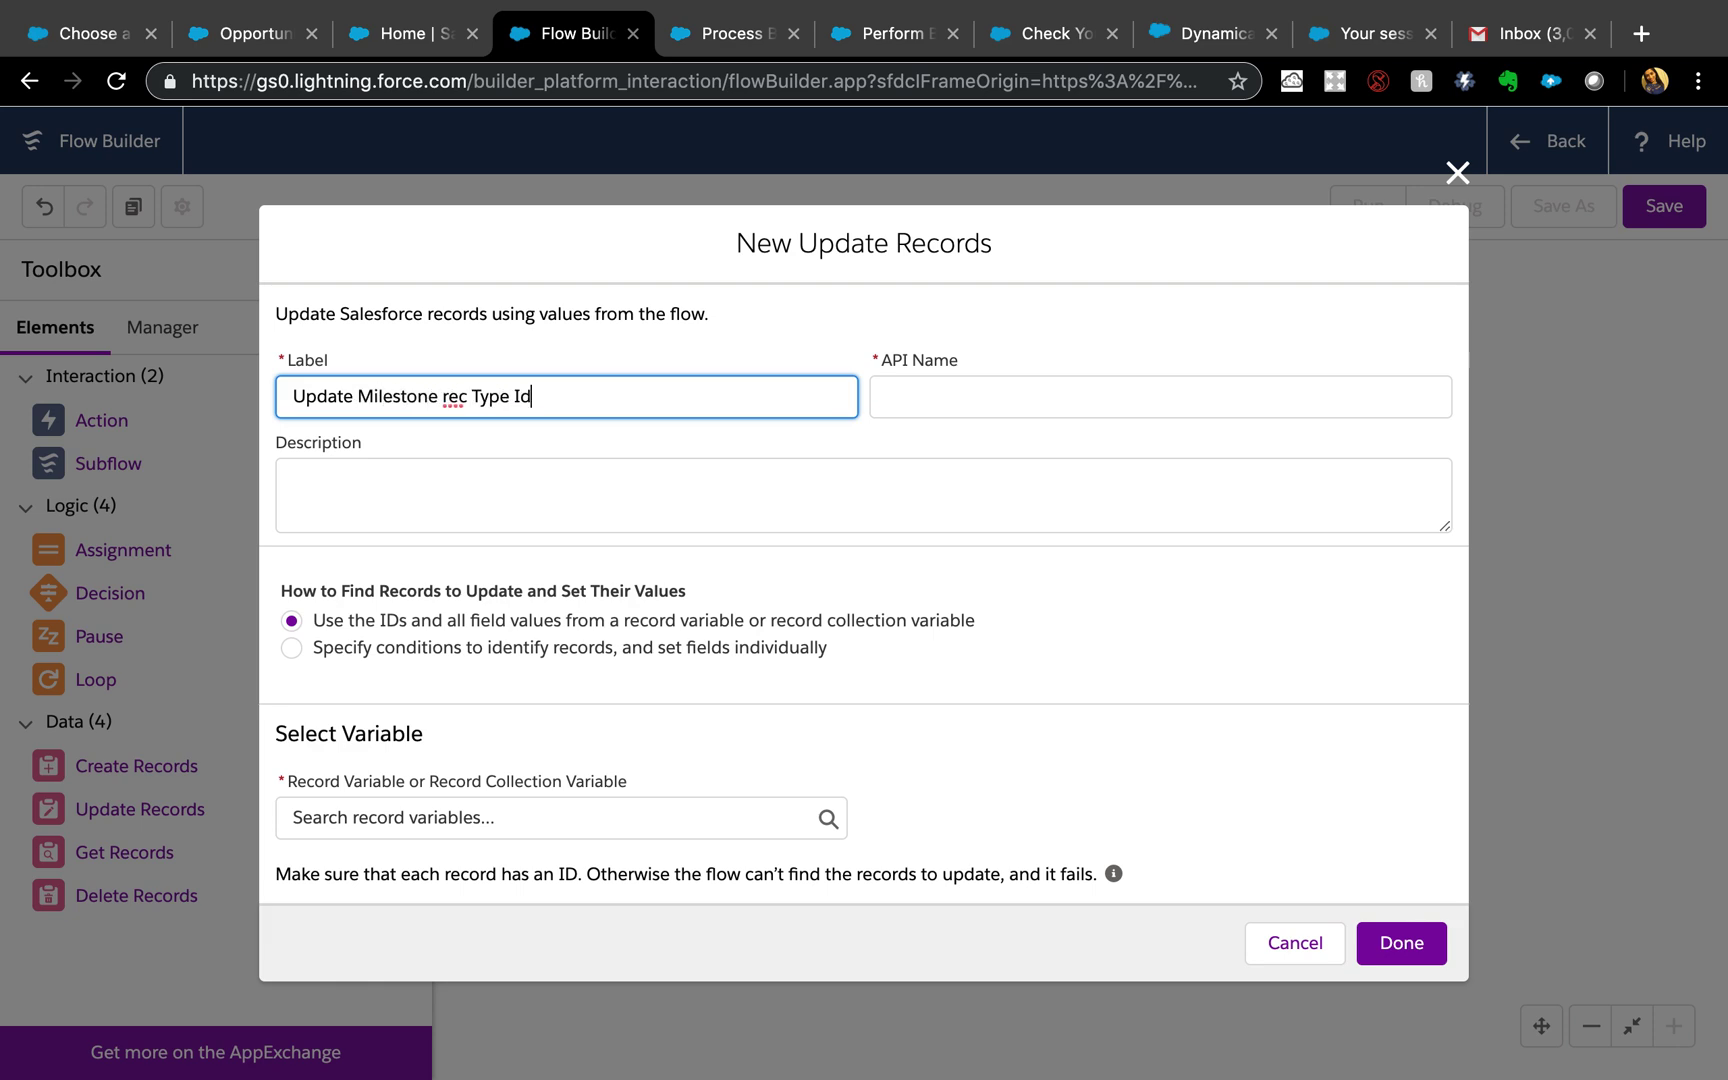
{"action": "type", "text": "s"}
{"action": "left_click", "coordinate": [617, 512]}
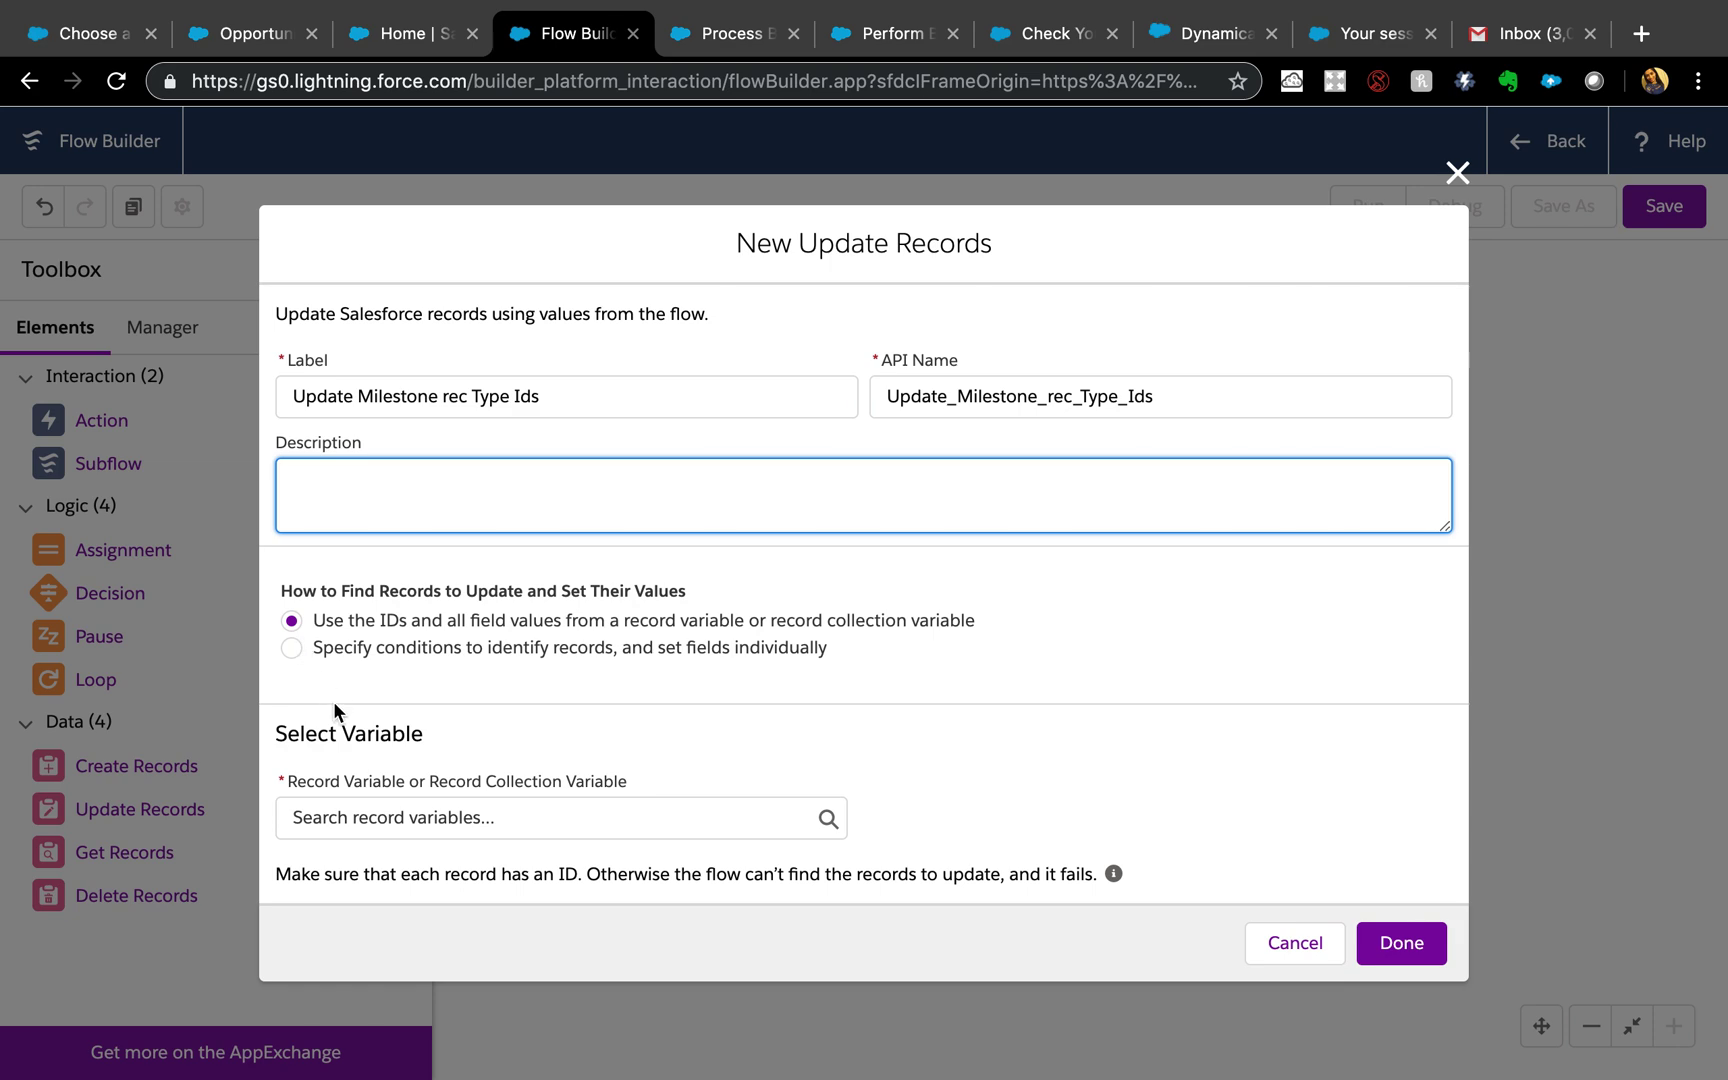
Set the update element to specify conditions and set fields individually, and choose MileStone as the object to update
{"action": "left_click", "coordinate": [300, 817]}
{"action": "type", "text": "mil"}
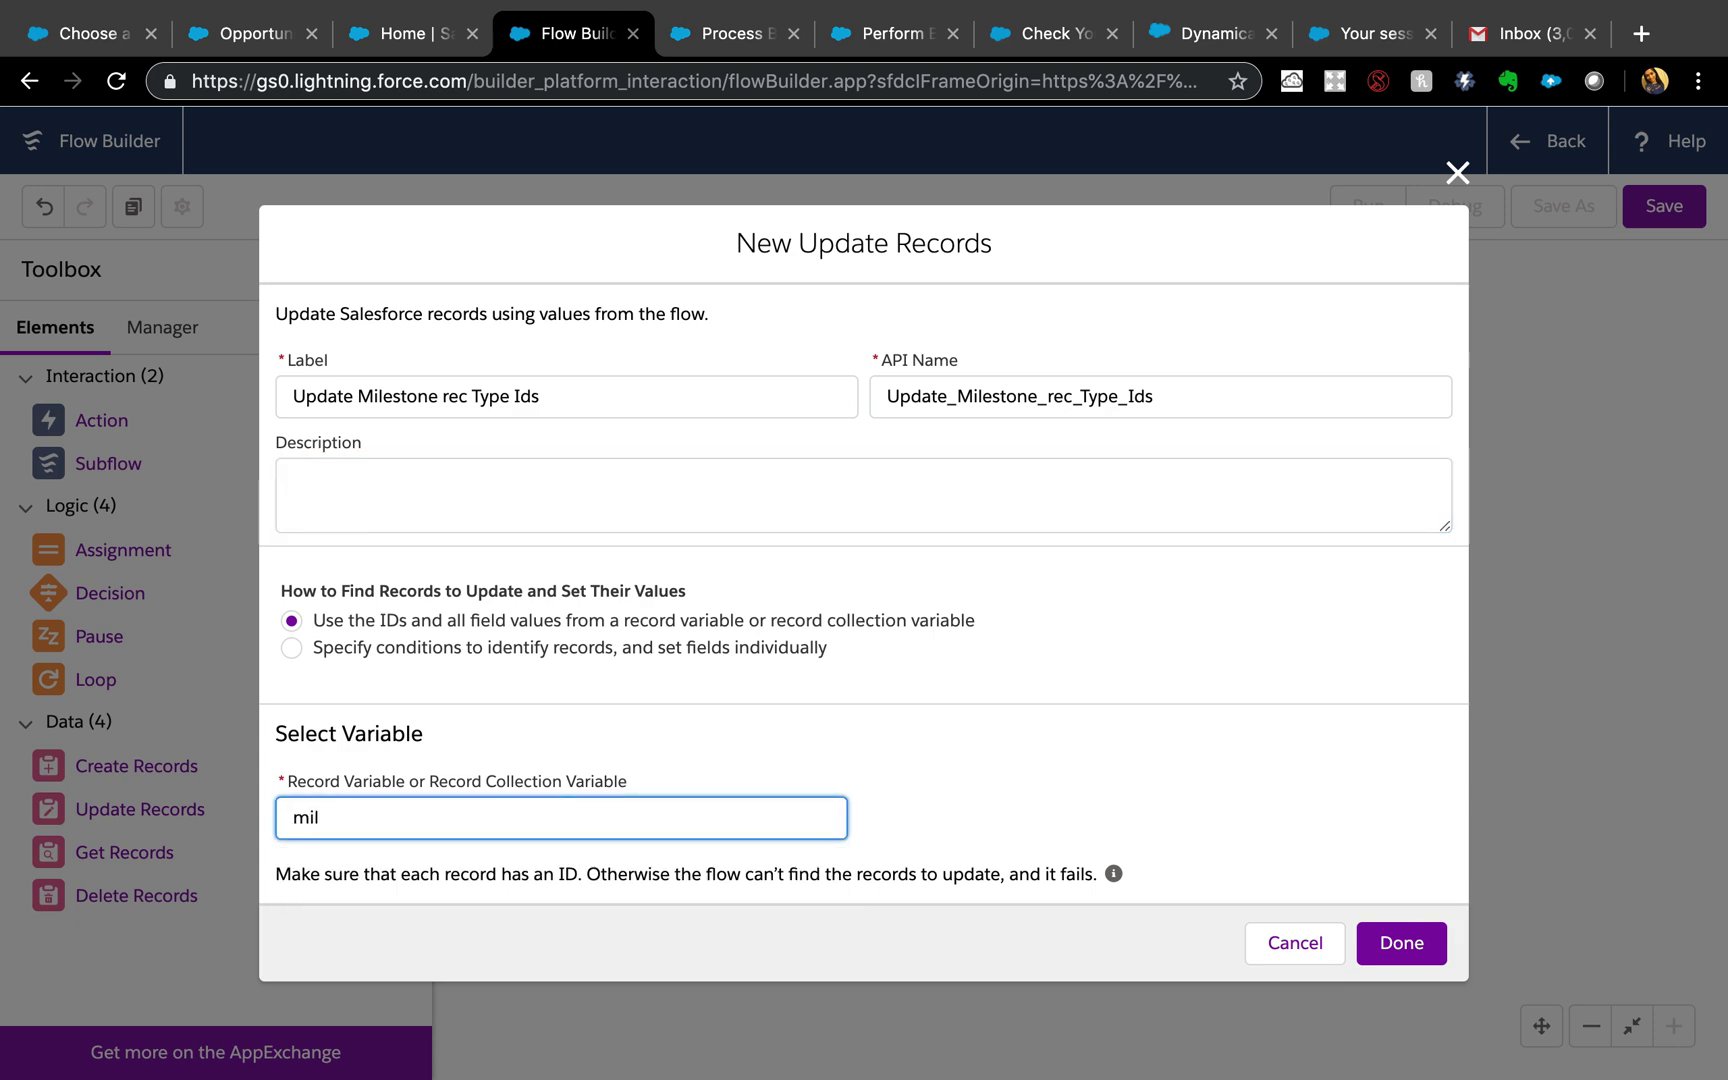
{"action": "left_click", "coordinate": [292, 656]}
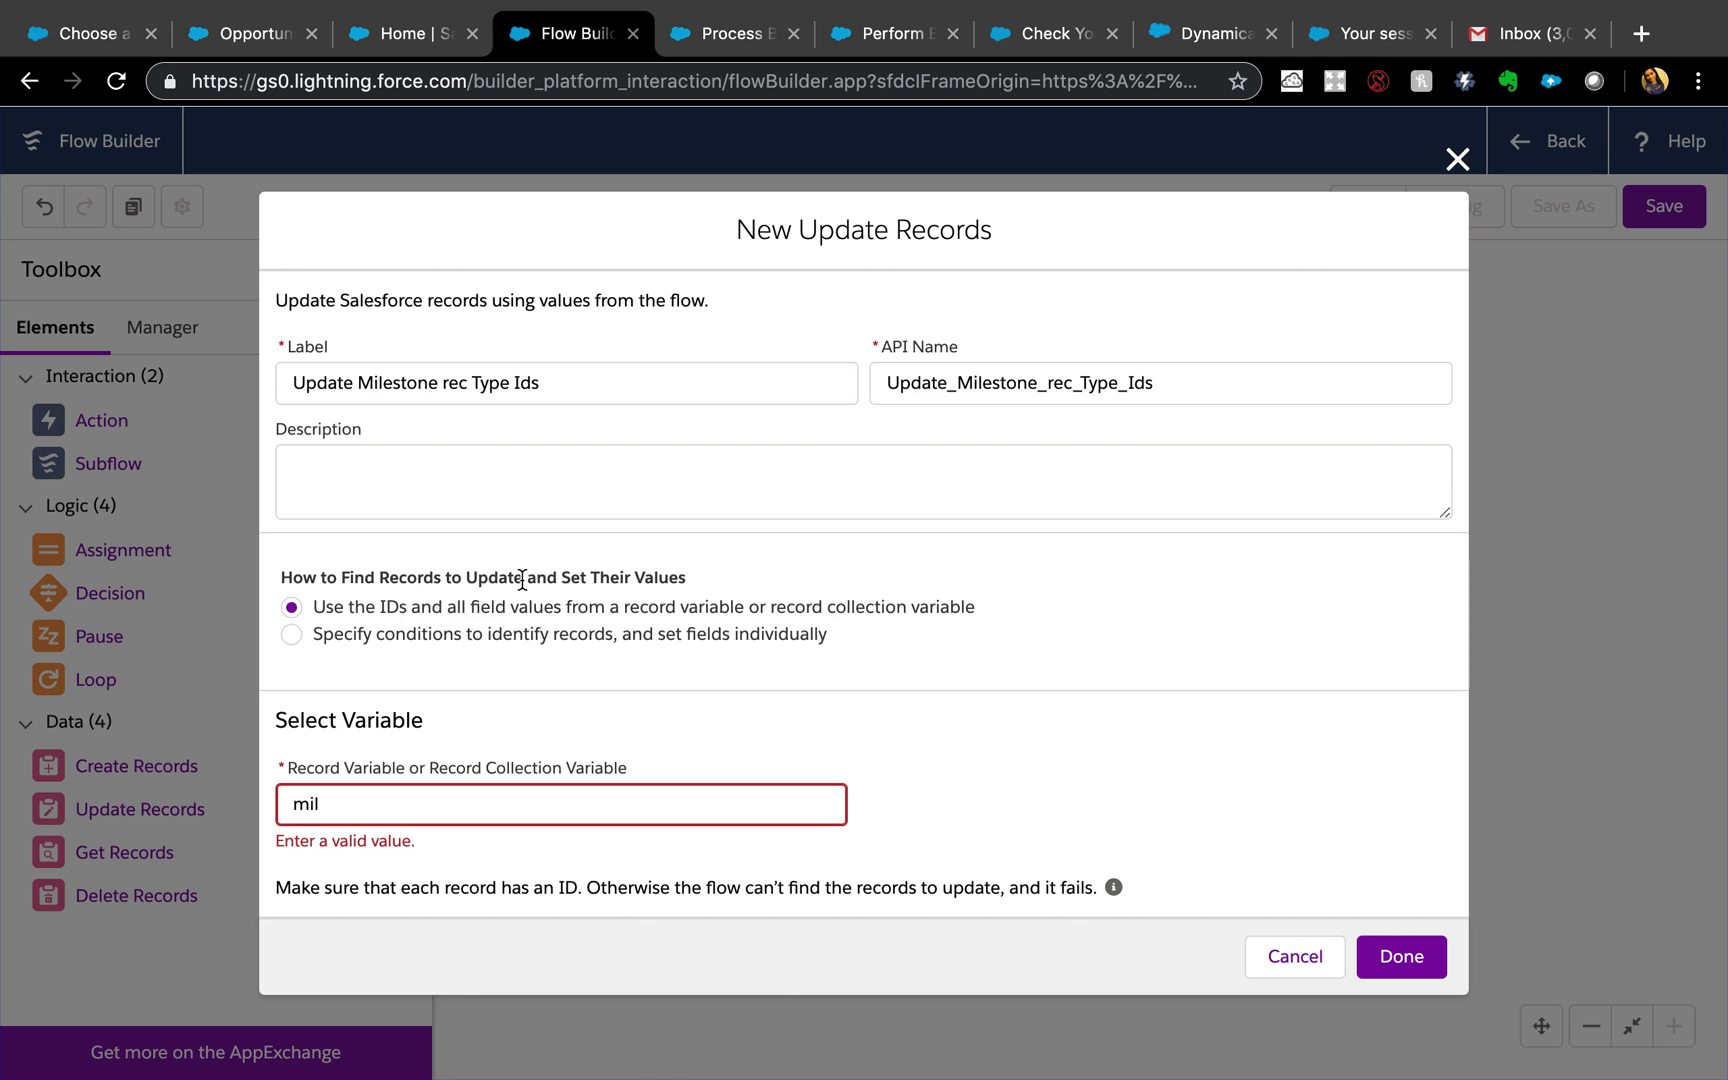
{"action": "left_click", "coordinate": [297, 634]}
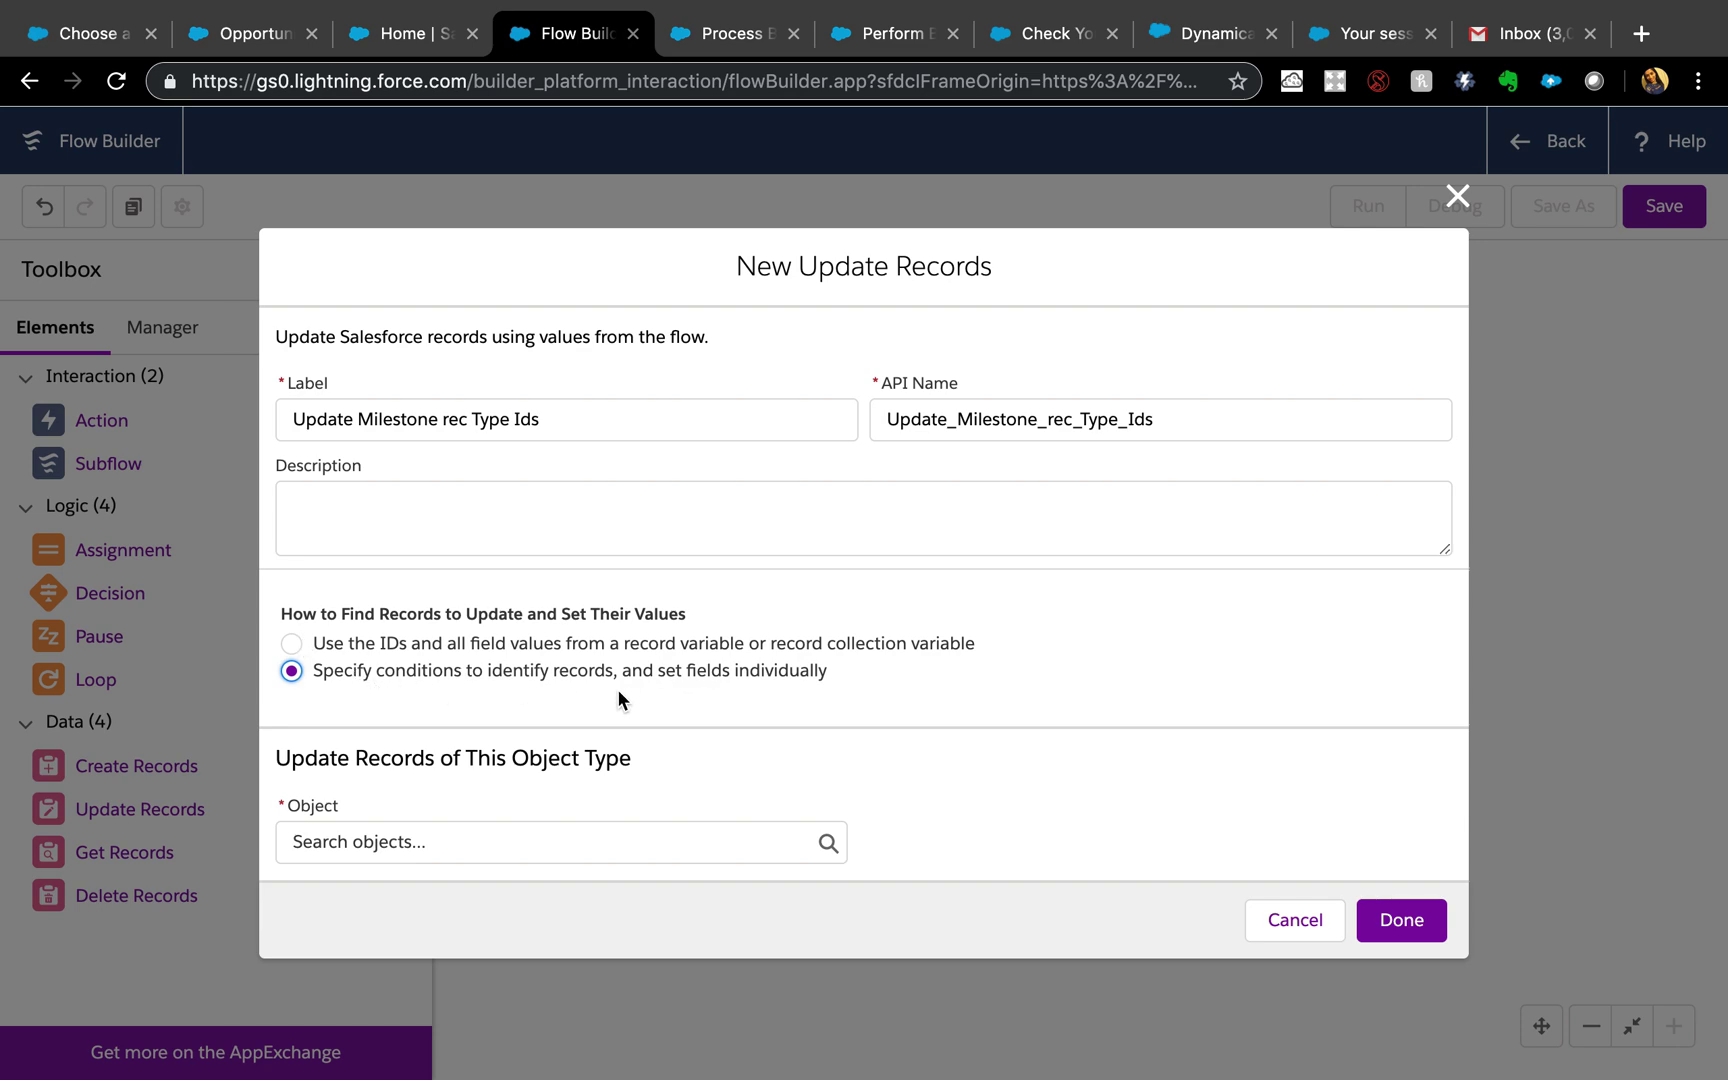
{"action": "left_click", "coordinate": [569, 838]}
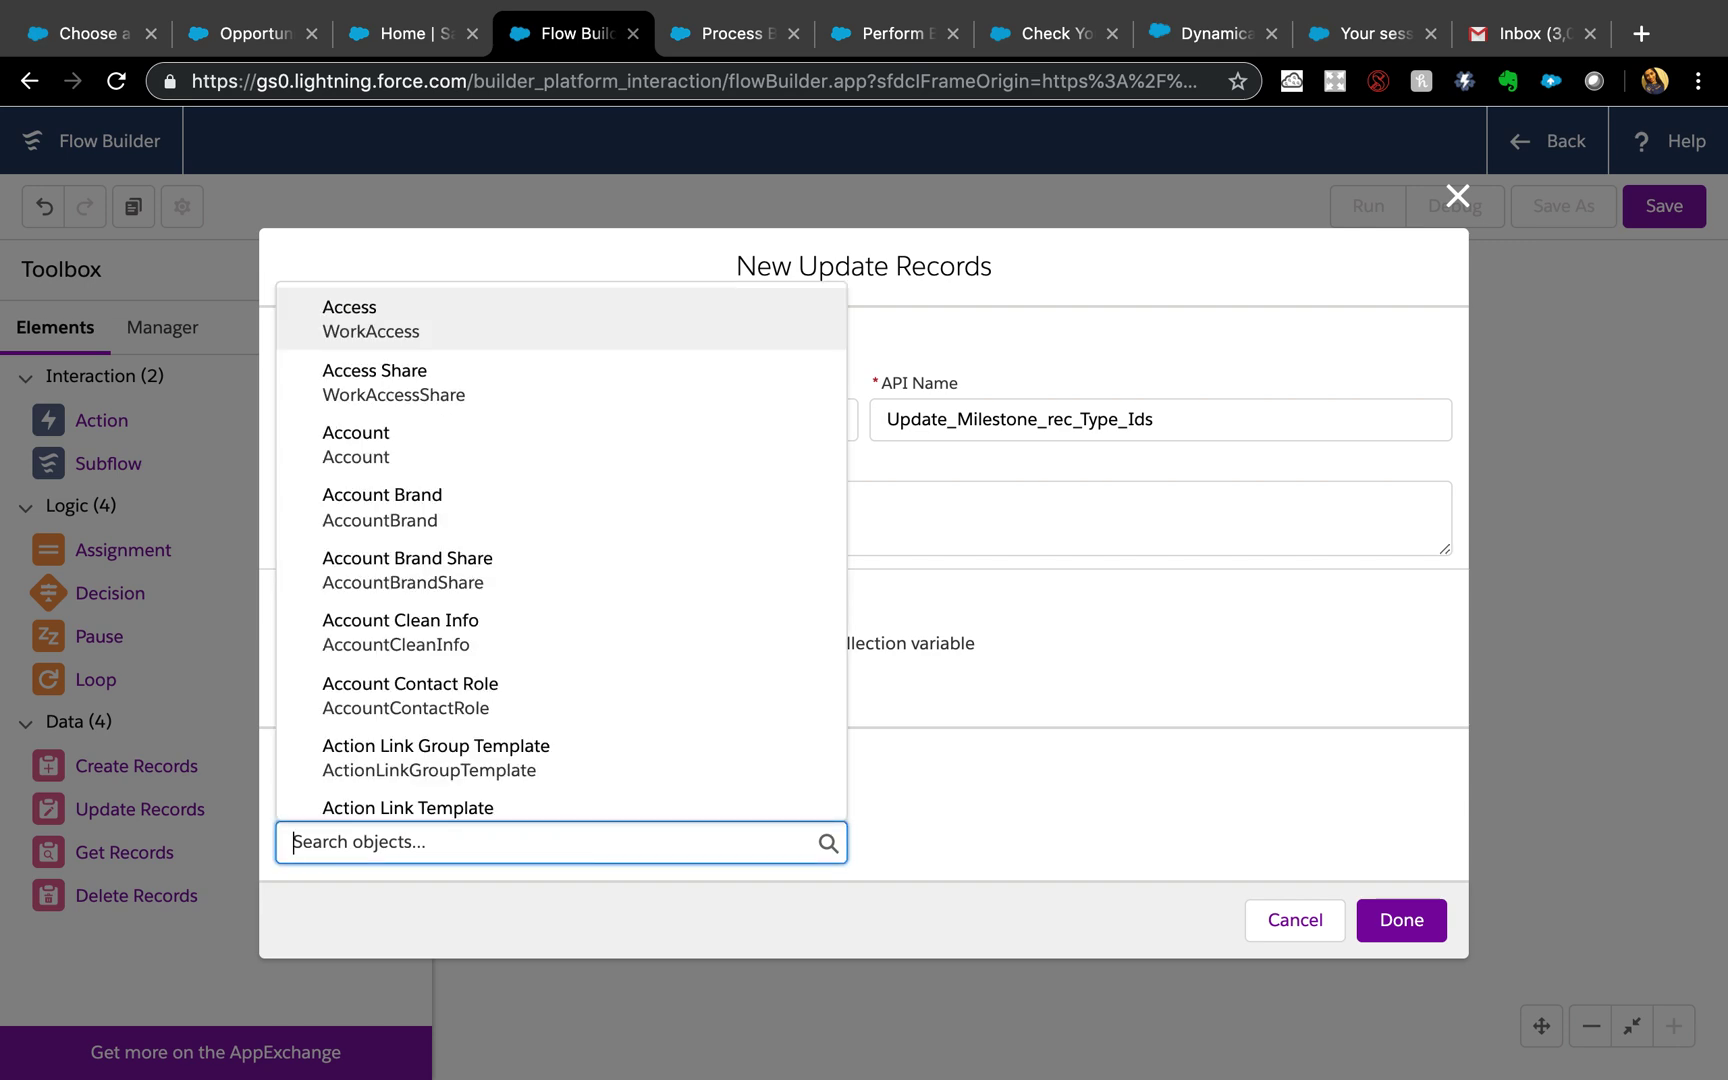
{"action": "type", "text": "mil"}
{"action": "left_click", "coordinate": [524, 742]}
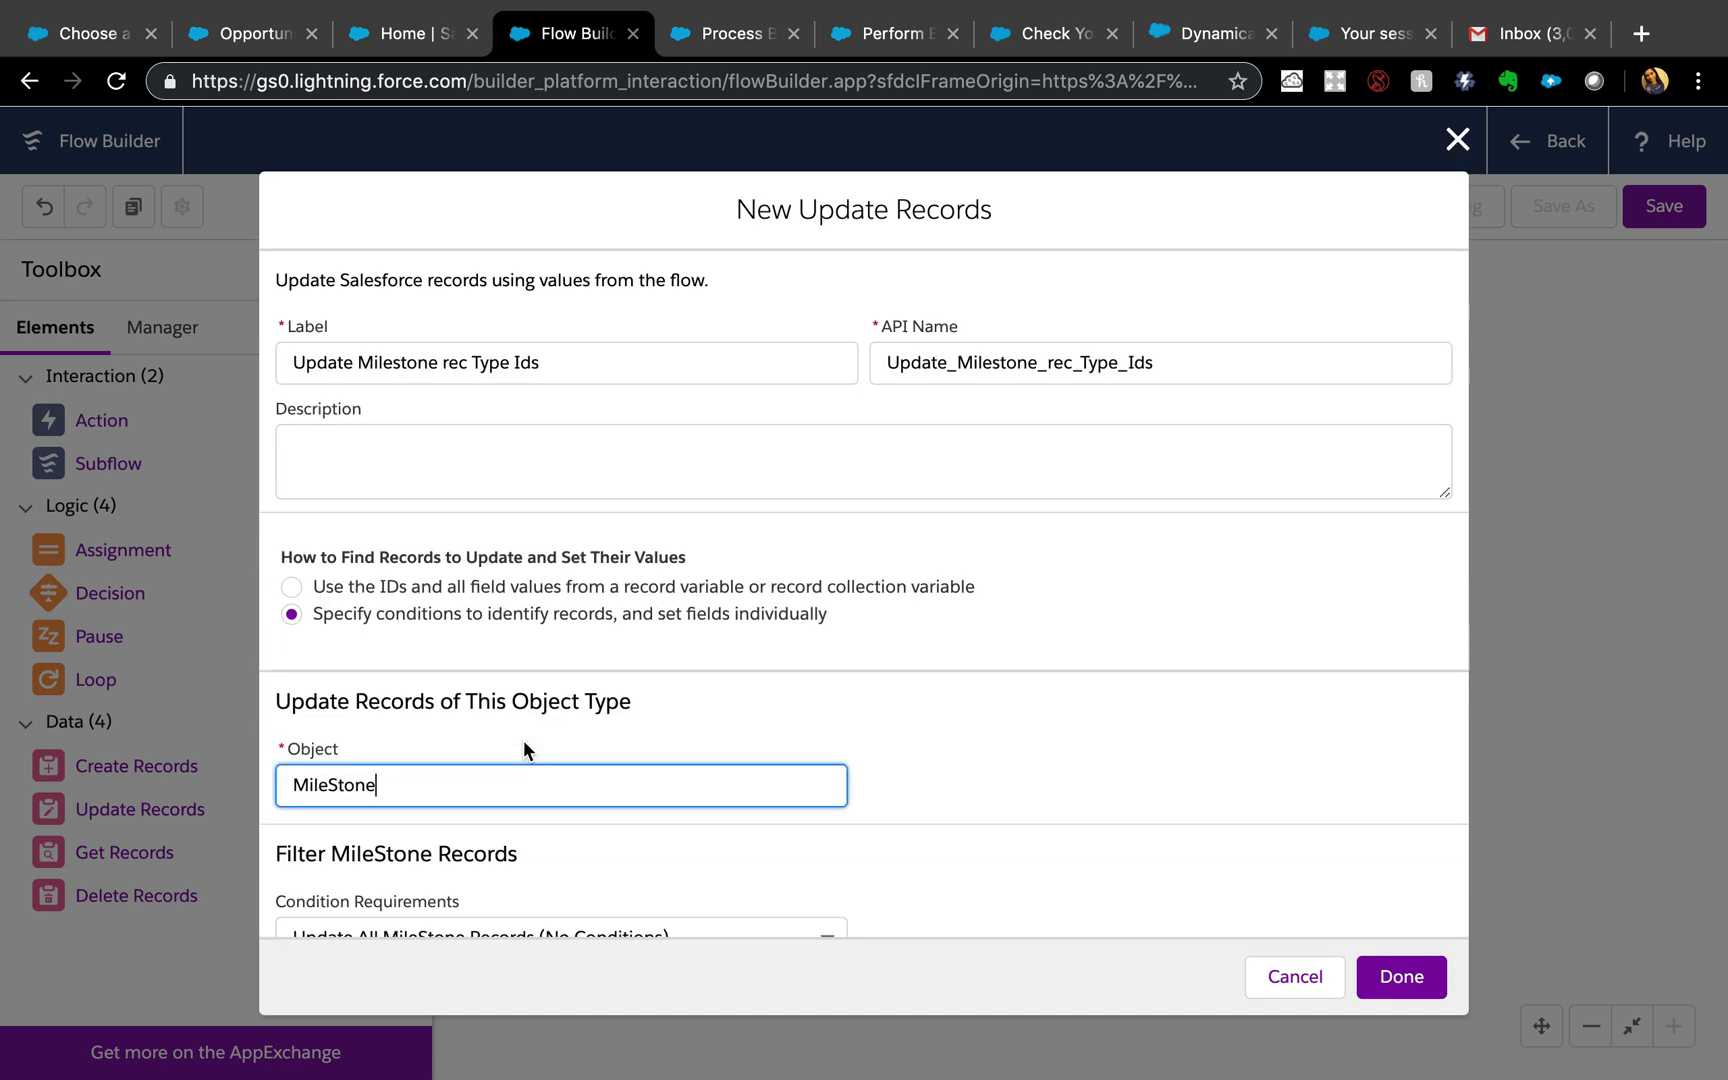
Set the MileStone filter's condition requirements to Conditions are Met and choose Id as the condition field
{"action": "scroll", "coordinate": [522, 740], "scroll_direction": "down", "scroll_amount": 1}
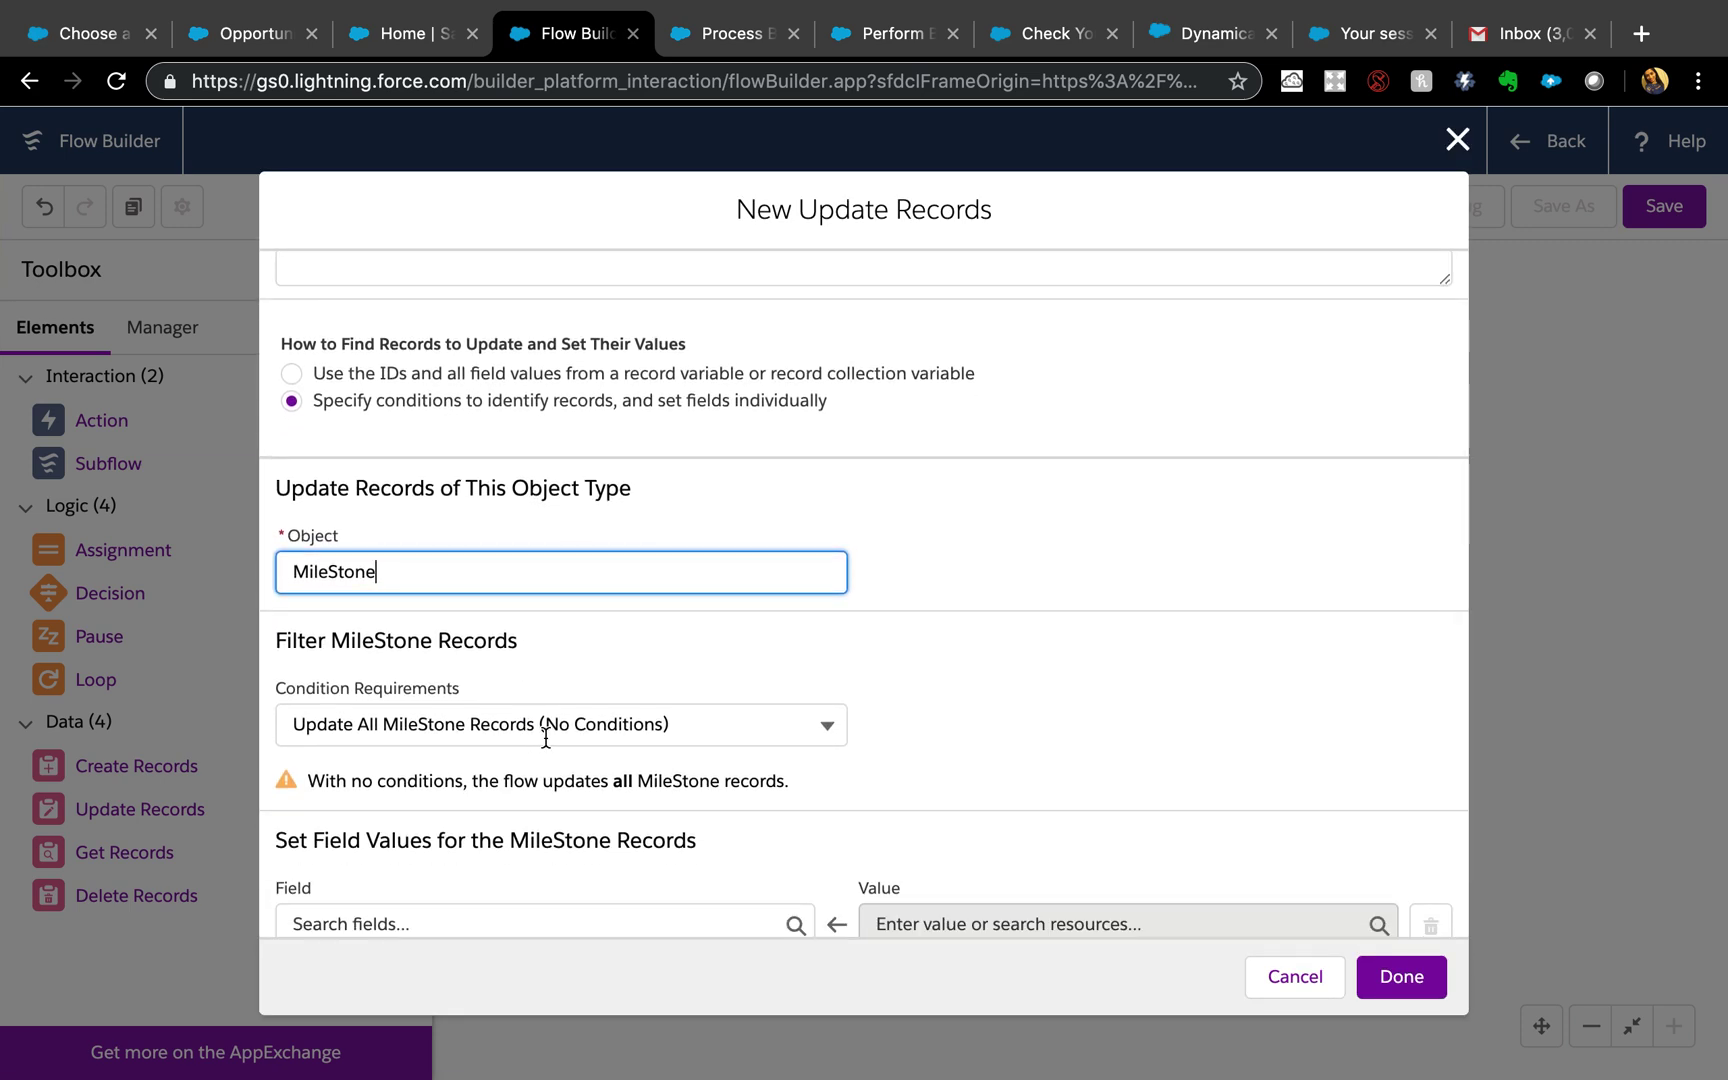
{"action": "left_click", "coordinate": [545, 724]}
{"action": "left_click", "coordinate": [522, 821]}
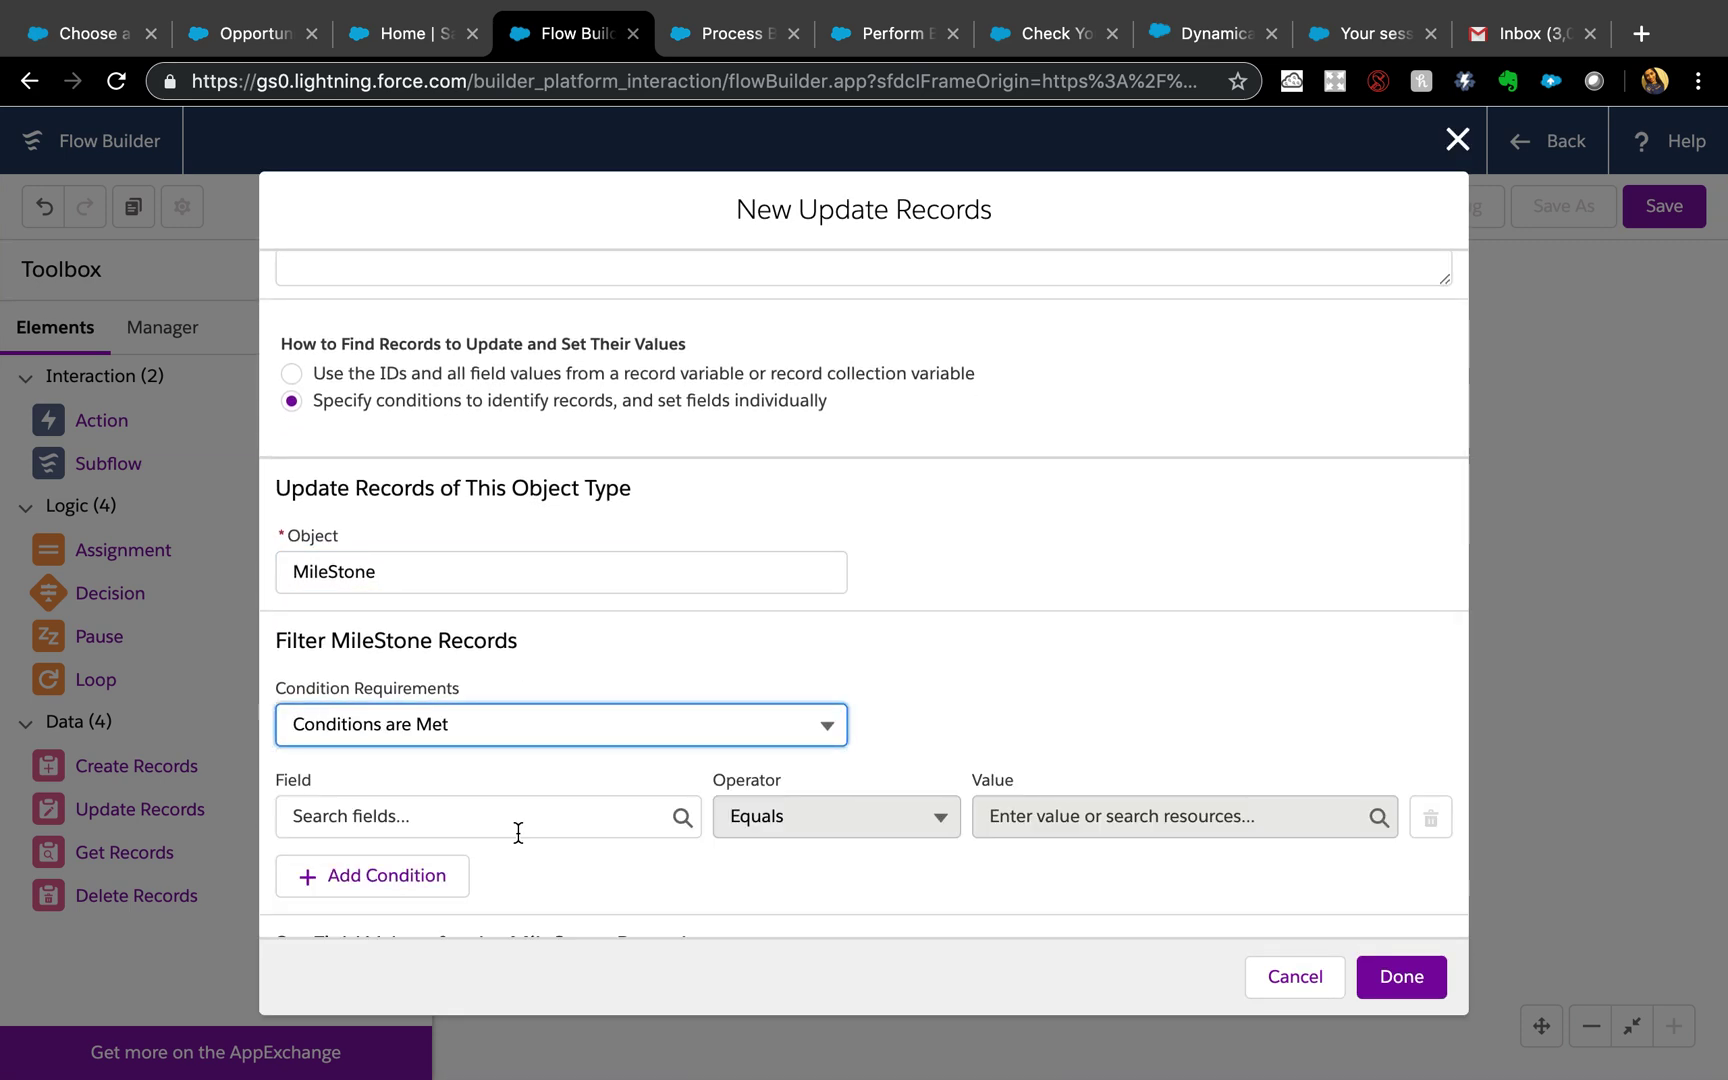
{"action": "scroll", "coordinate": [568, 819], "scroll_direction": "down", "scroll_amount": 1}
{"action": "left_click", "coordinate": [600, 750]}
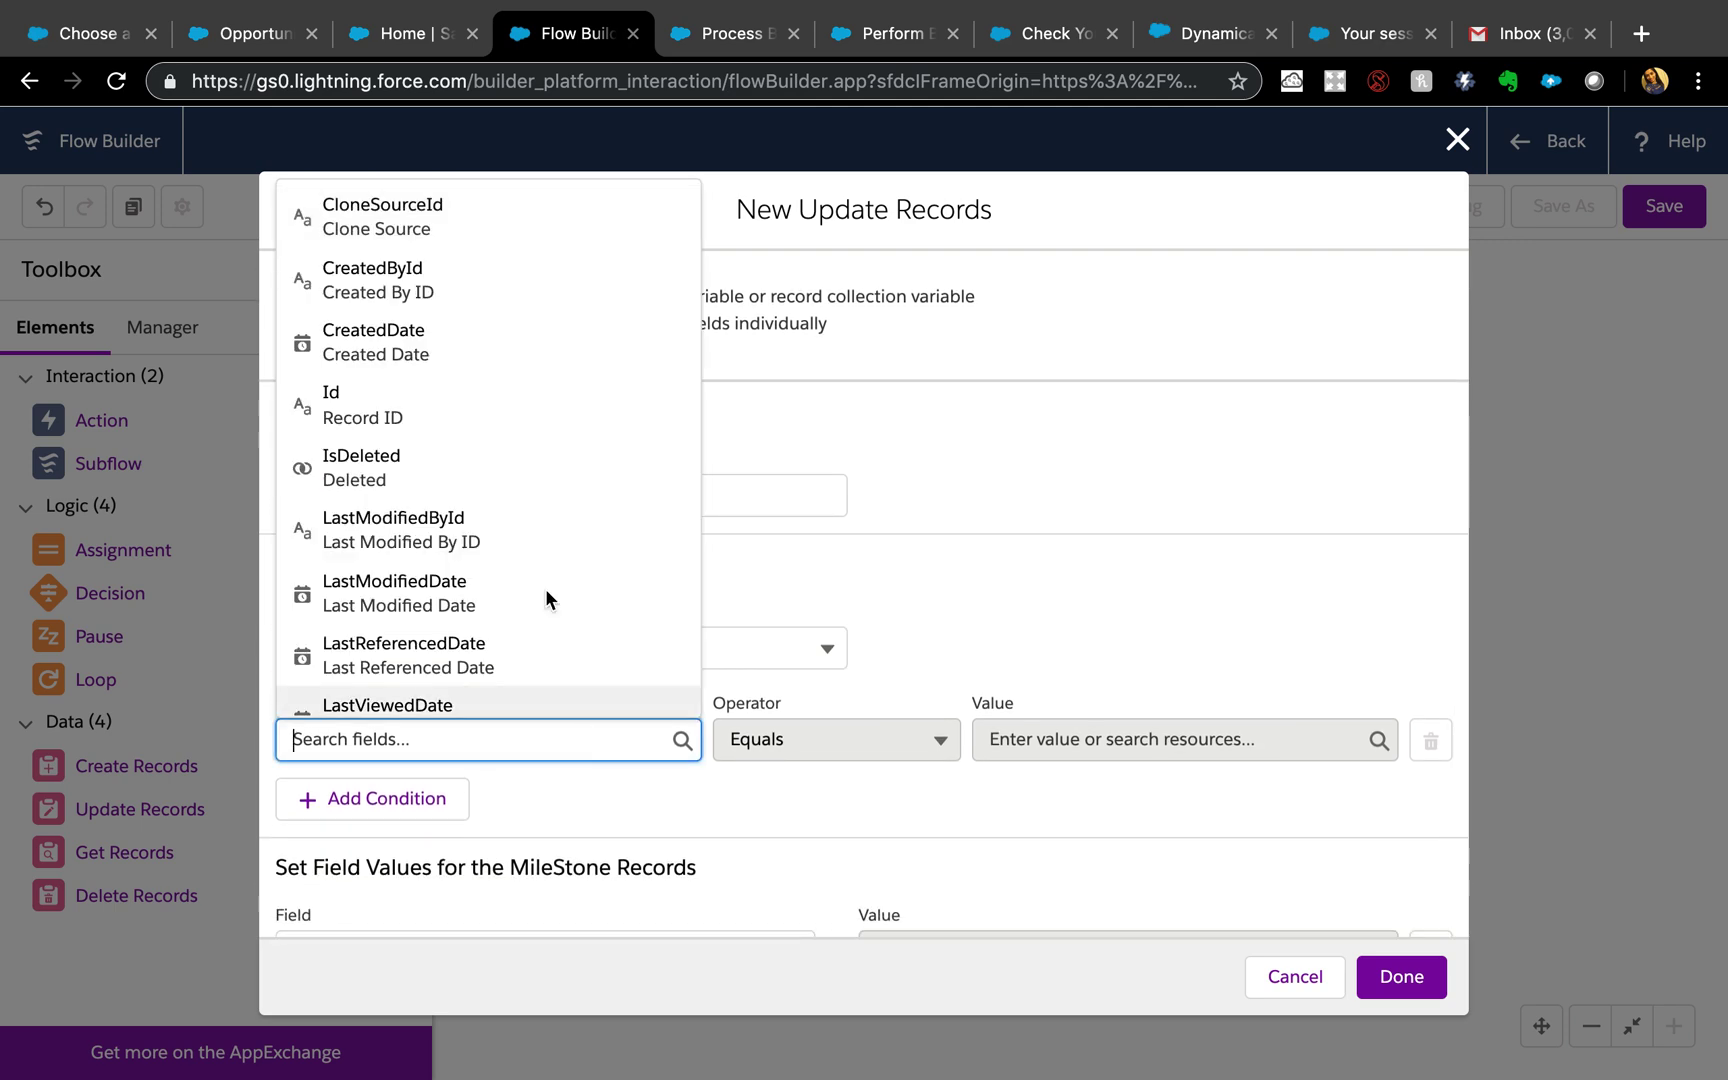
{"action": "left_click", "coordinate": [513, 426]}
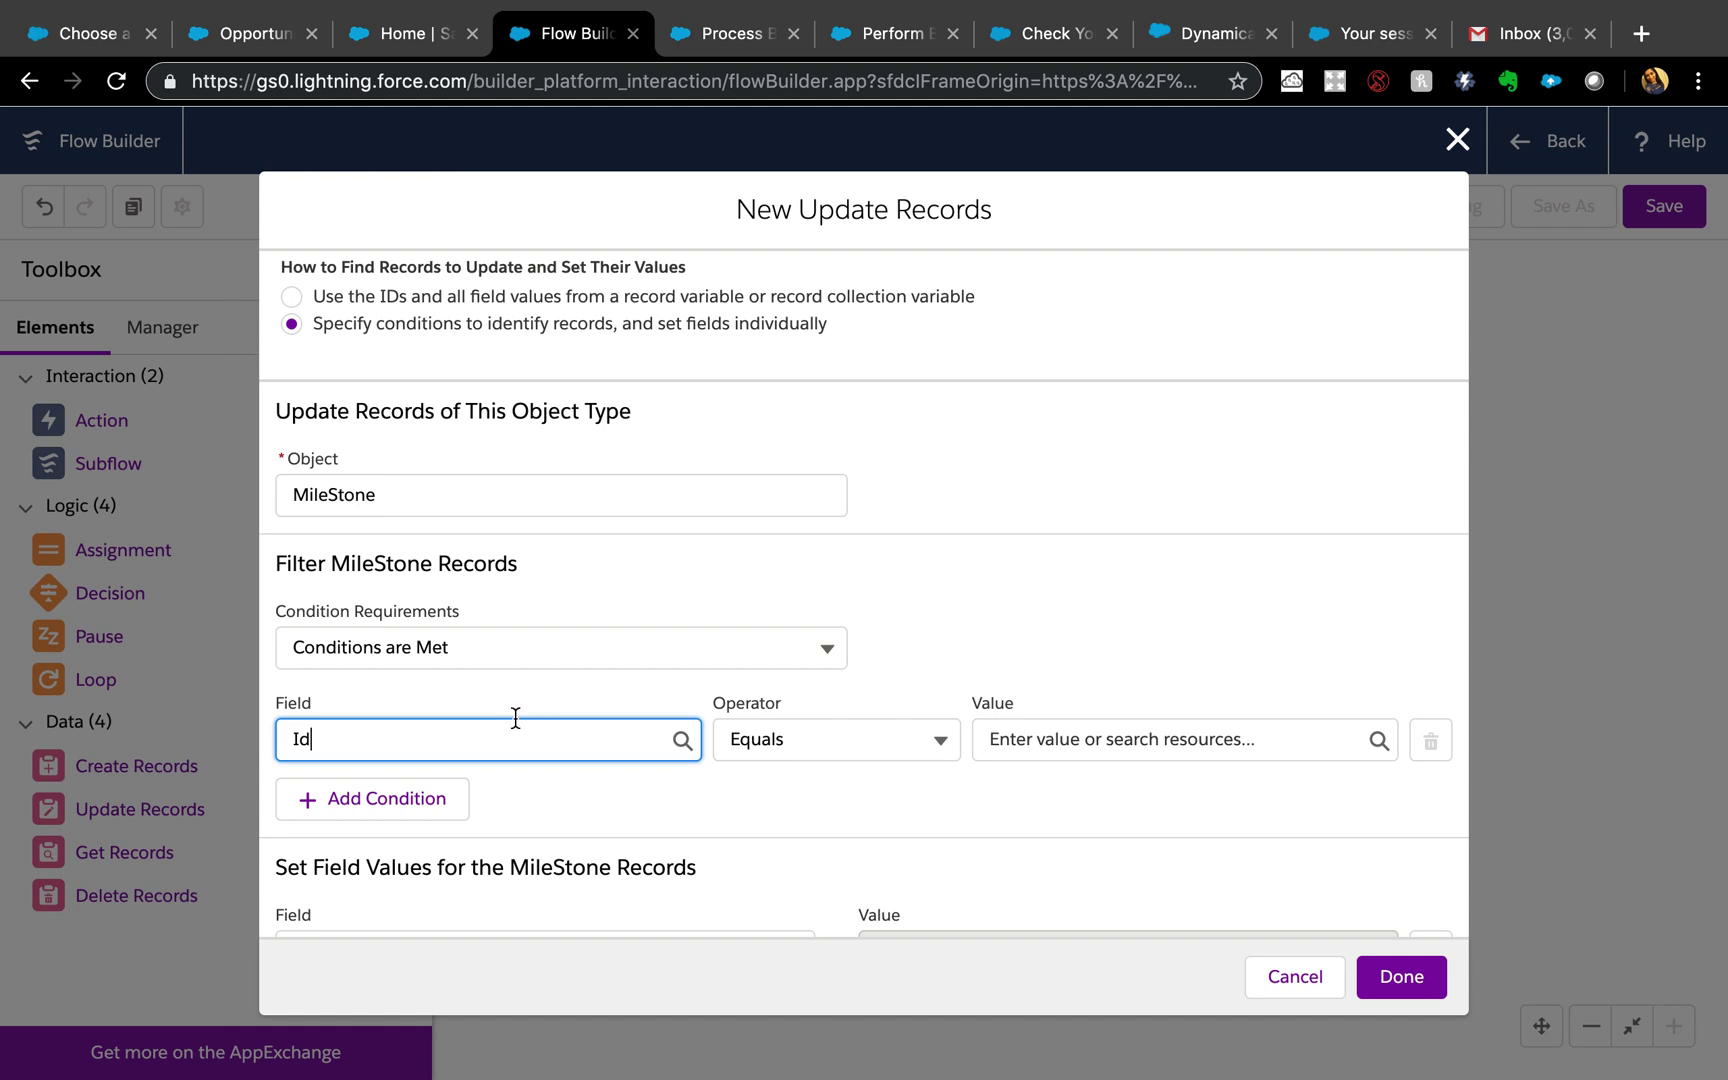
From the Id condition's value, define a new Variable resource with API name varMileSToneRecId and description "pass from PB"
{"action": "left_click", "coordinate": [1072, 737]}
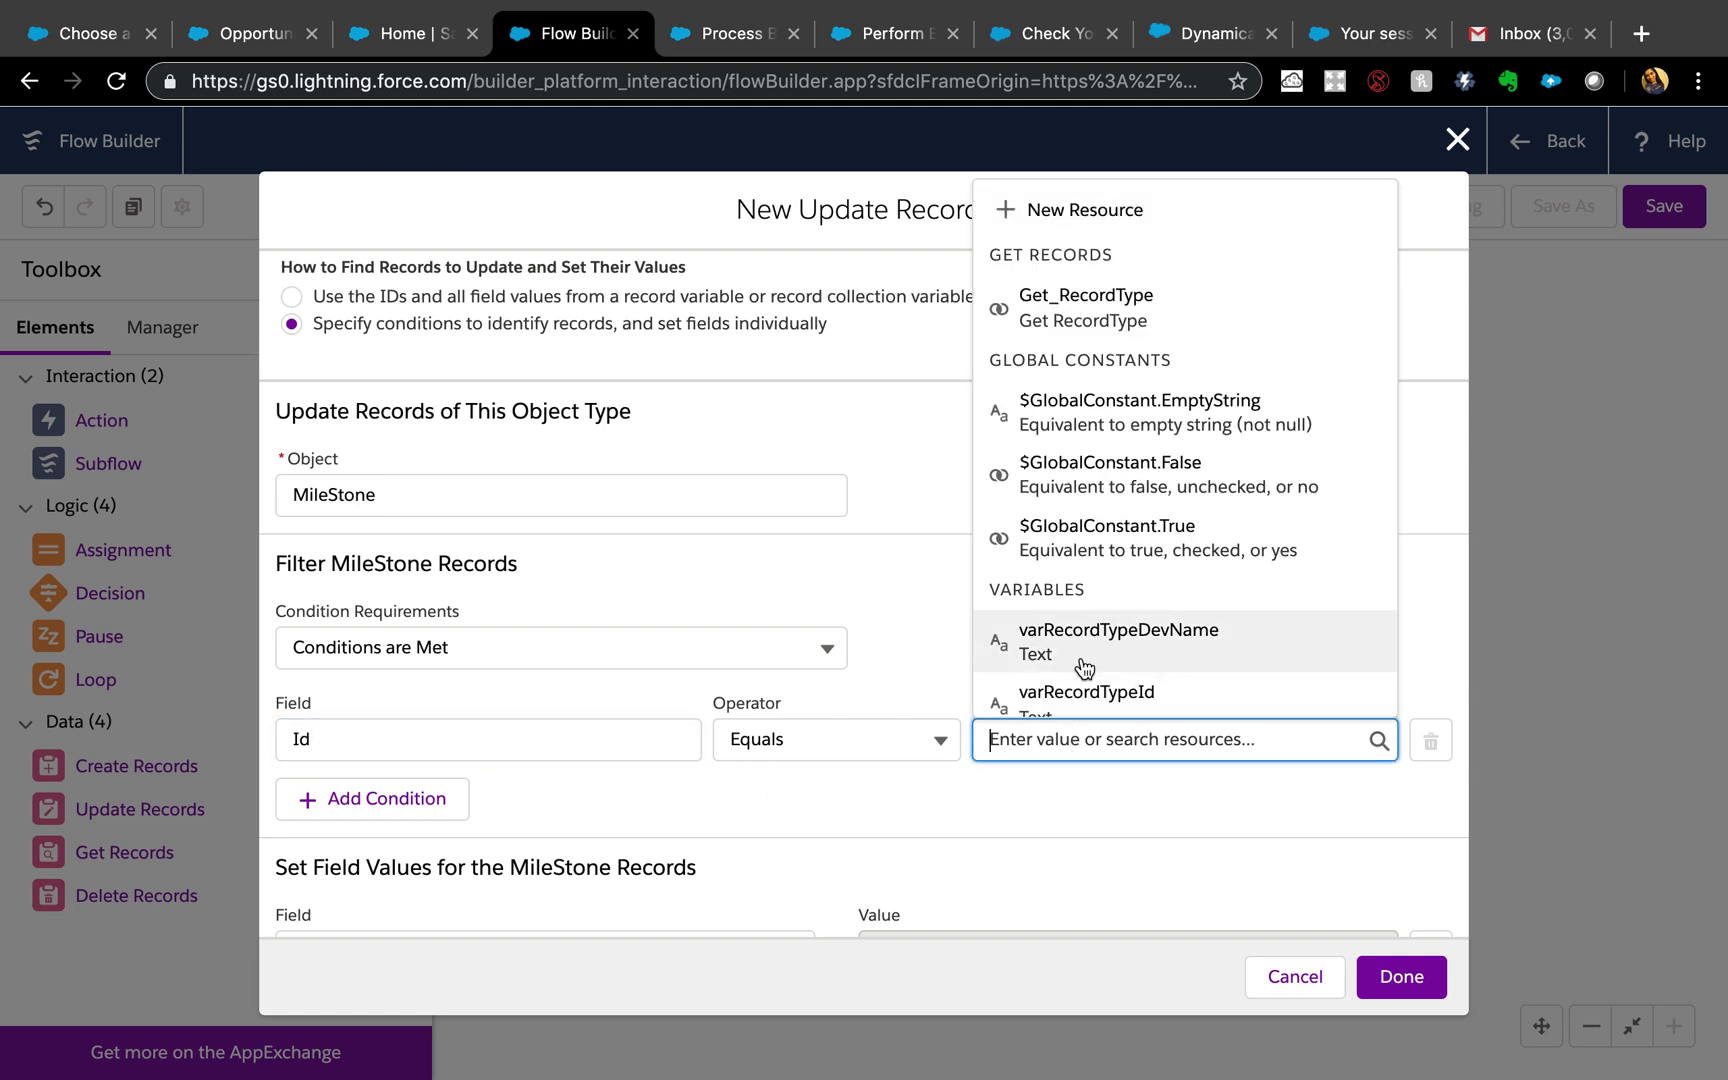
{"action": "left_click", "coordinate": [1087, 210]}
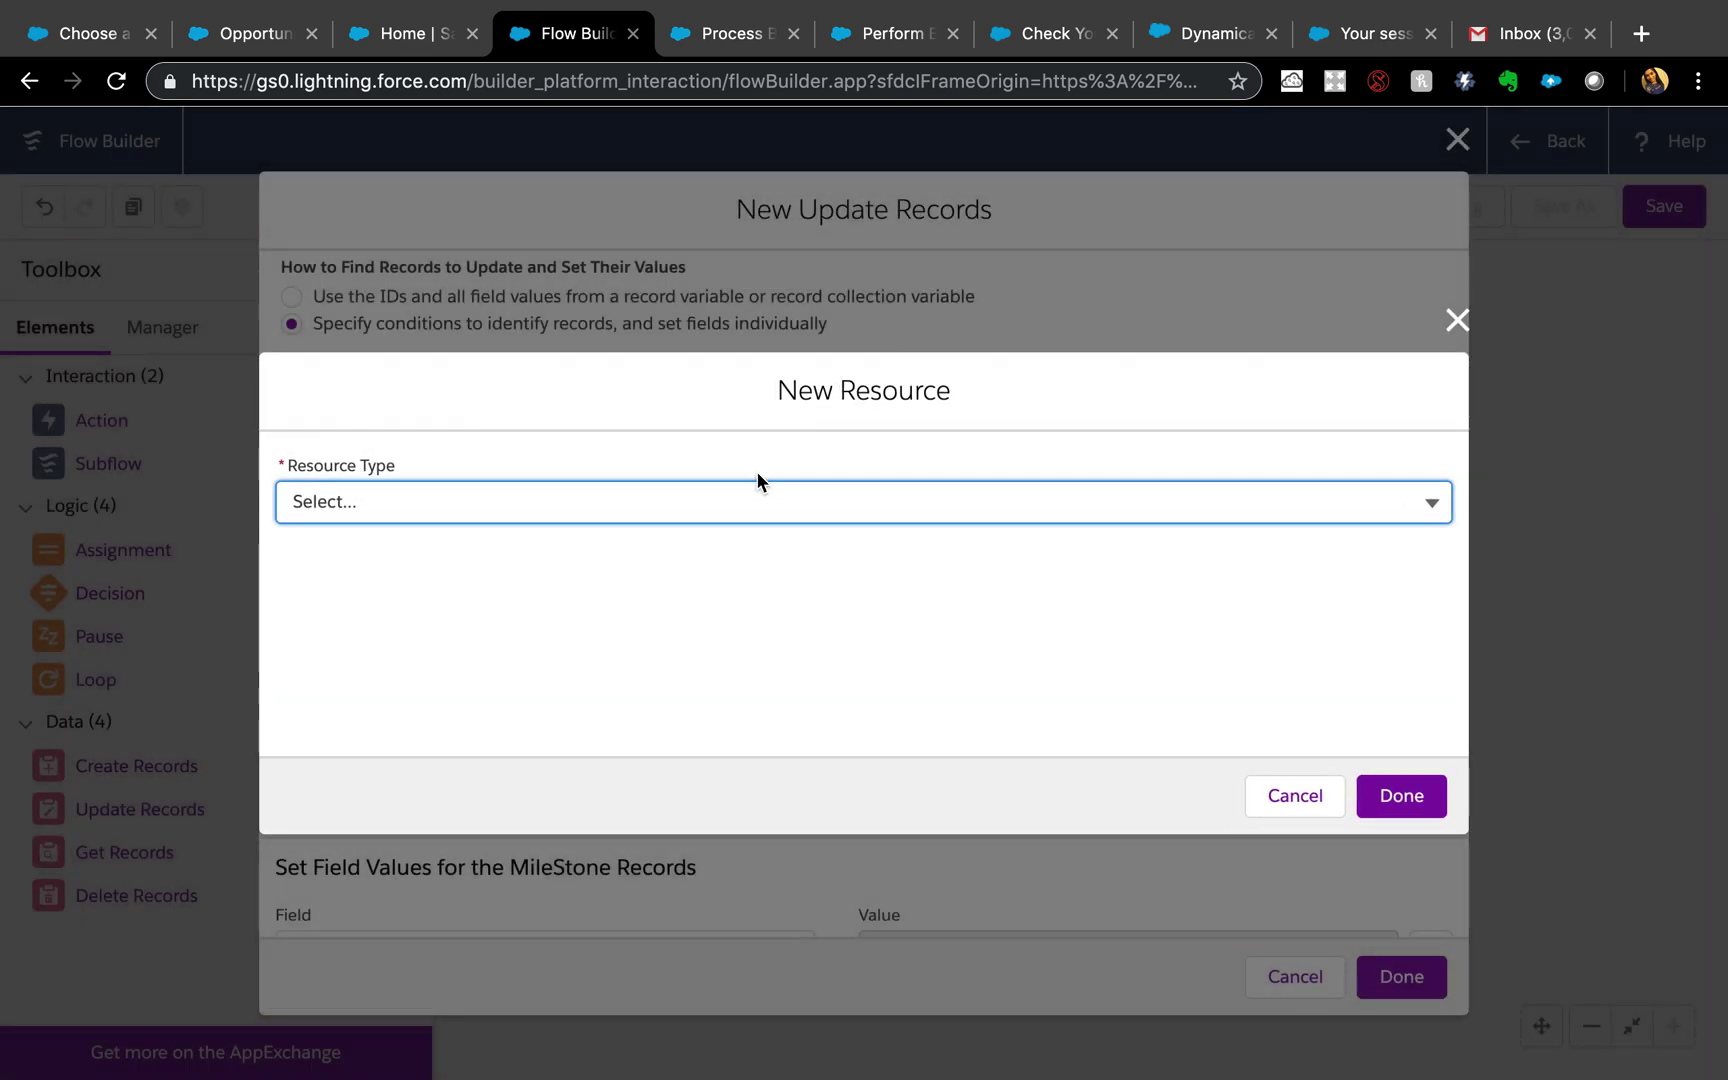
{"action": "left_click", "coordinate": [749, 499]}
{"action": "left_click", "coordinate": [557, 570]}
{"action": "left_click", "coordinate": [557, 557]}
{"action": "type", "text": "varMileSToneRecId"}
{"action": "left_click", "coordinate": [555, 636]}
{"action": "type", "text": "pass from PB"}
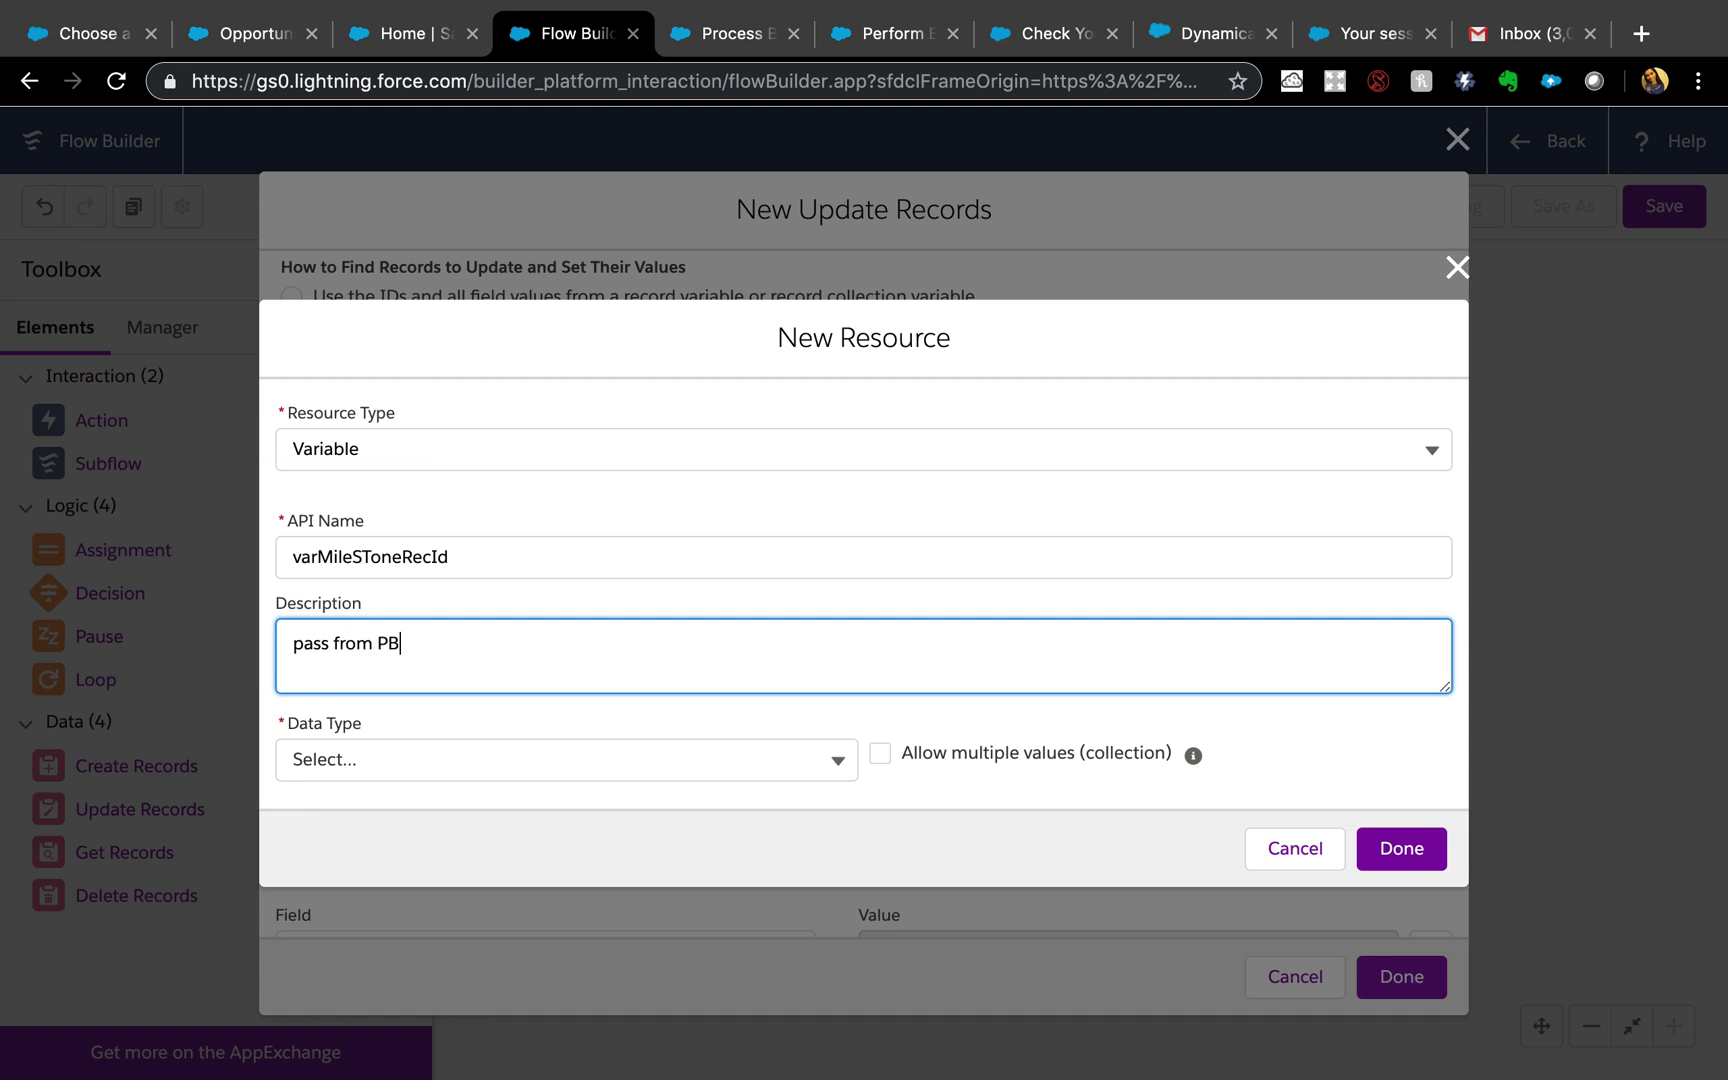
Set the new variable's data type to Text, make it available for input, and finish creating it
{"action": "left_click", "coordinate": [545, 748]}
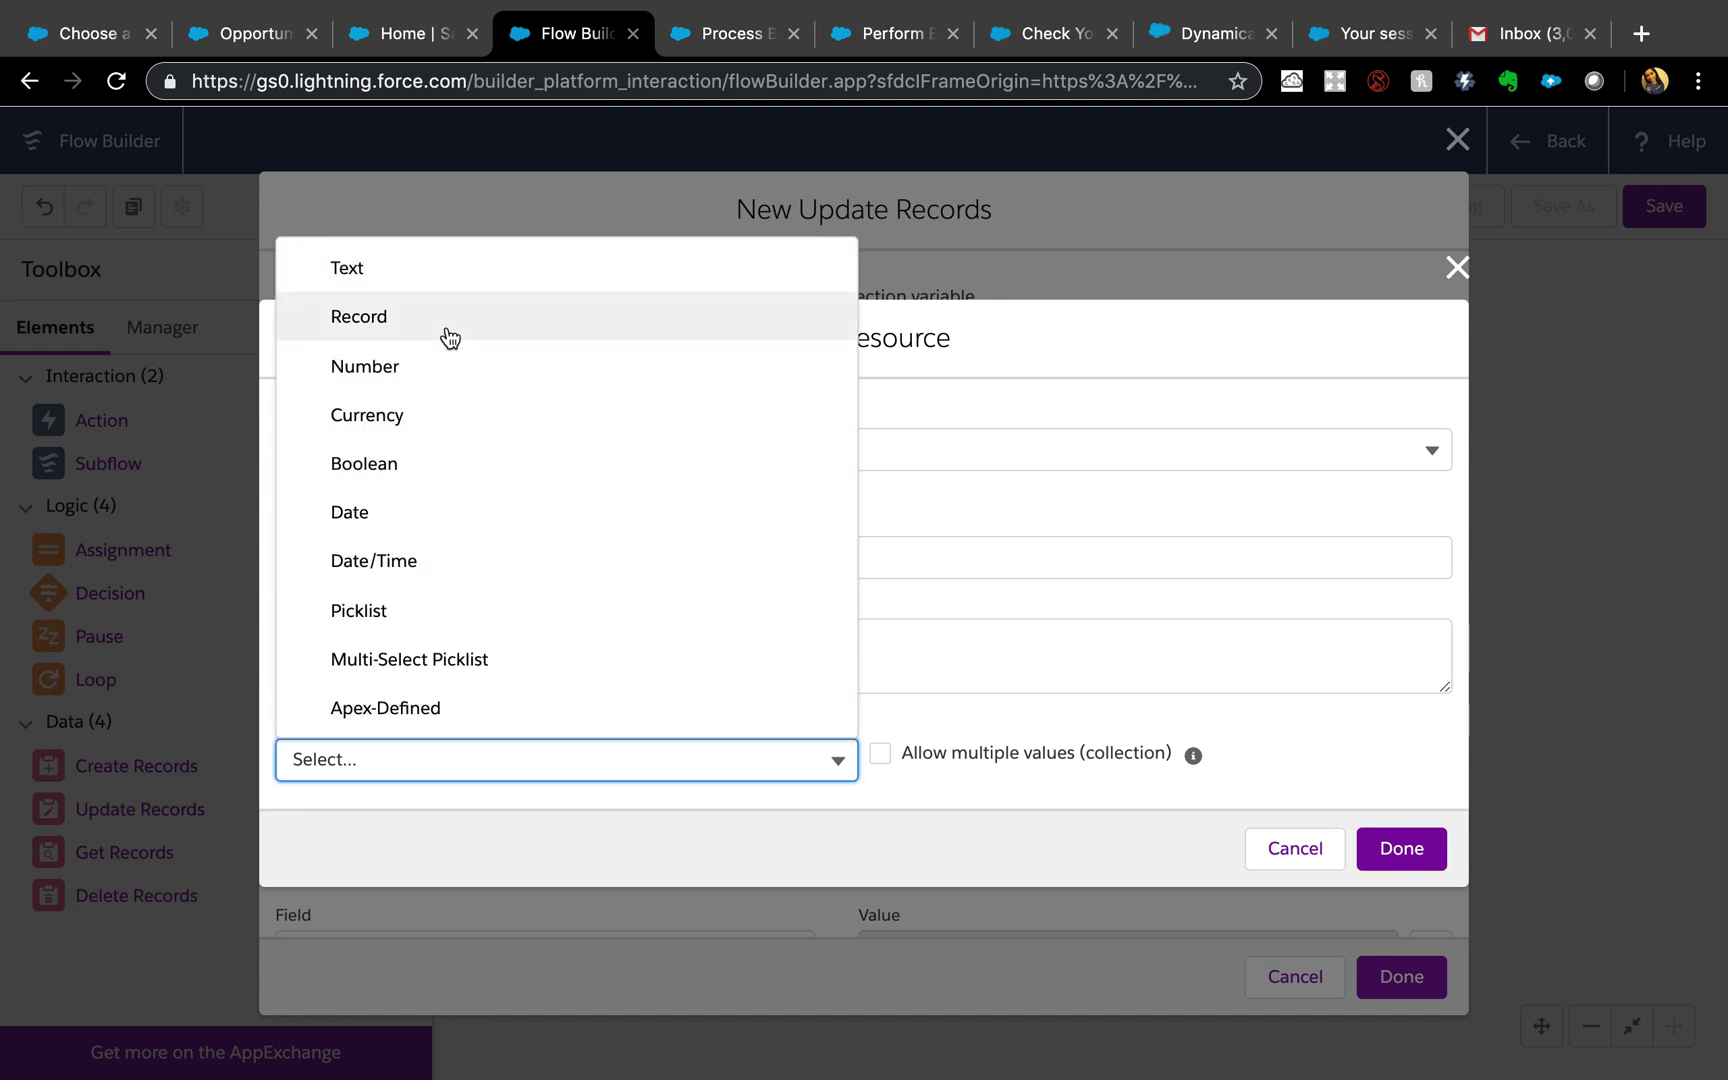
{"action": "left_click", "coordinate": [446, 283]}
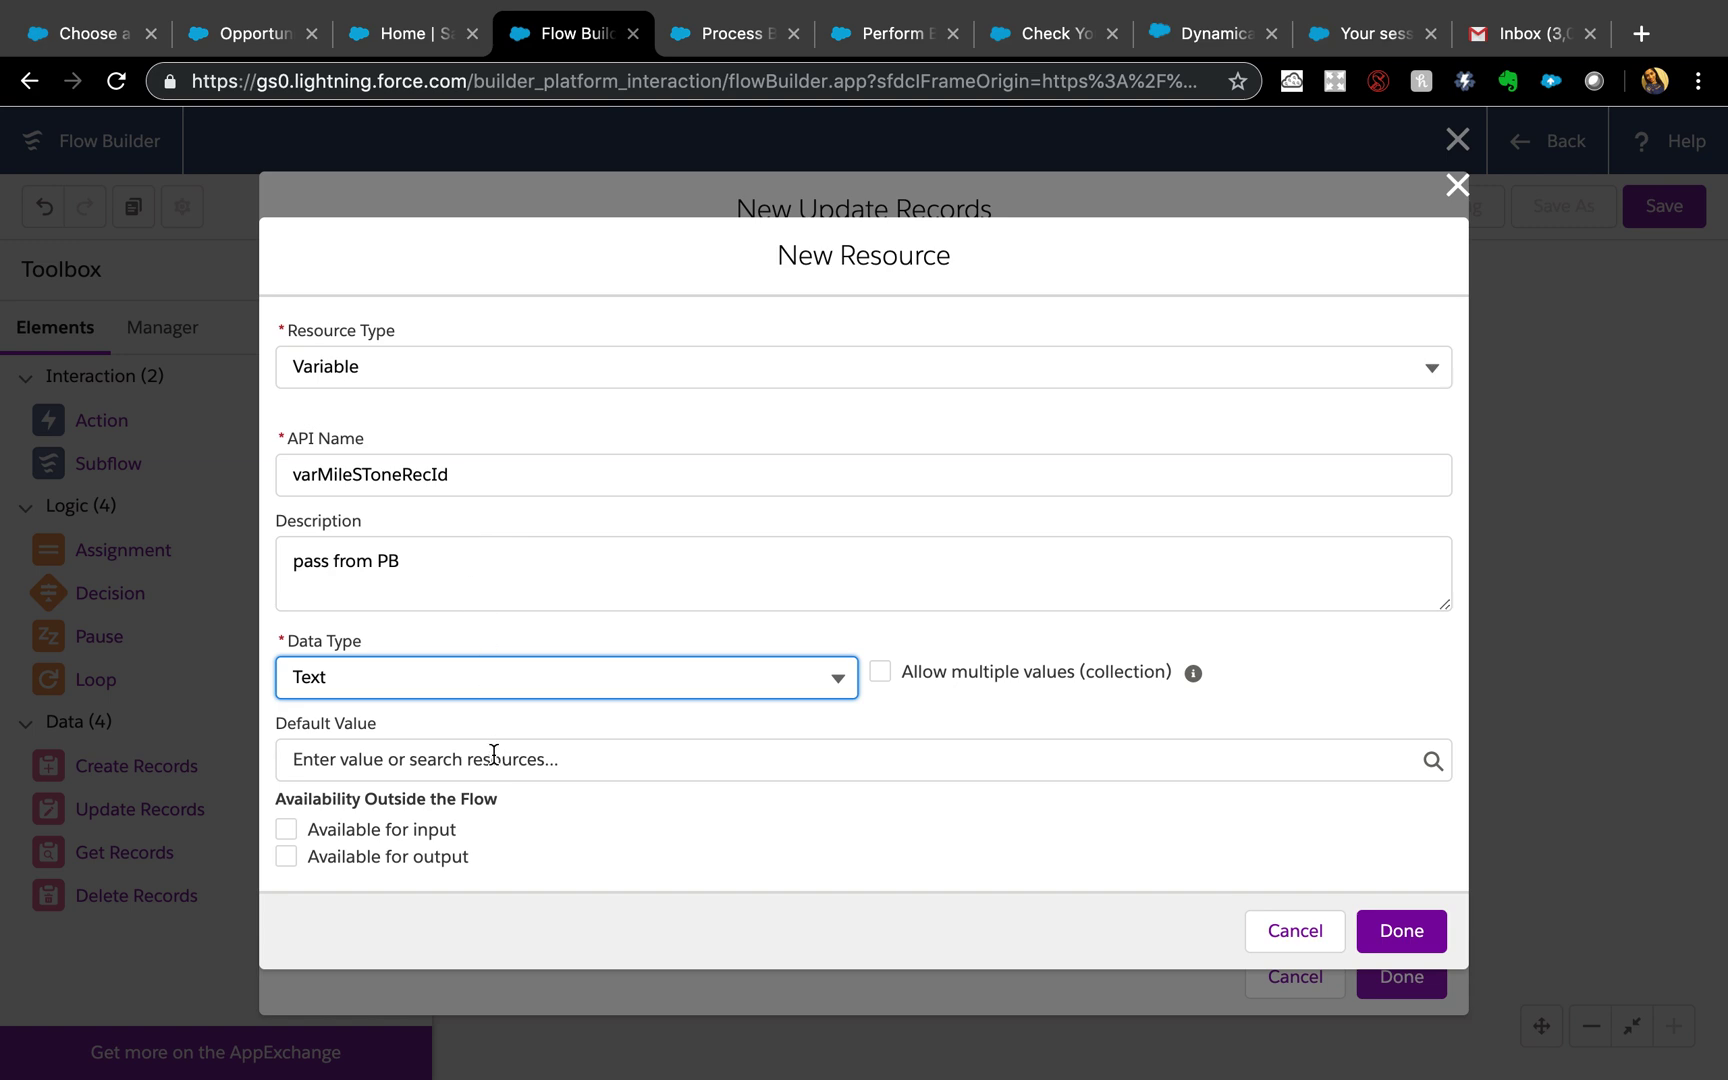
{"action": "left_click", "coordinate": [285, 829]}
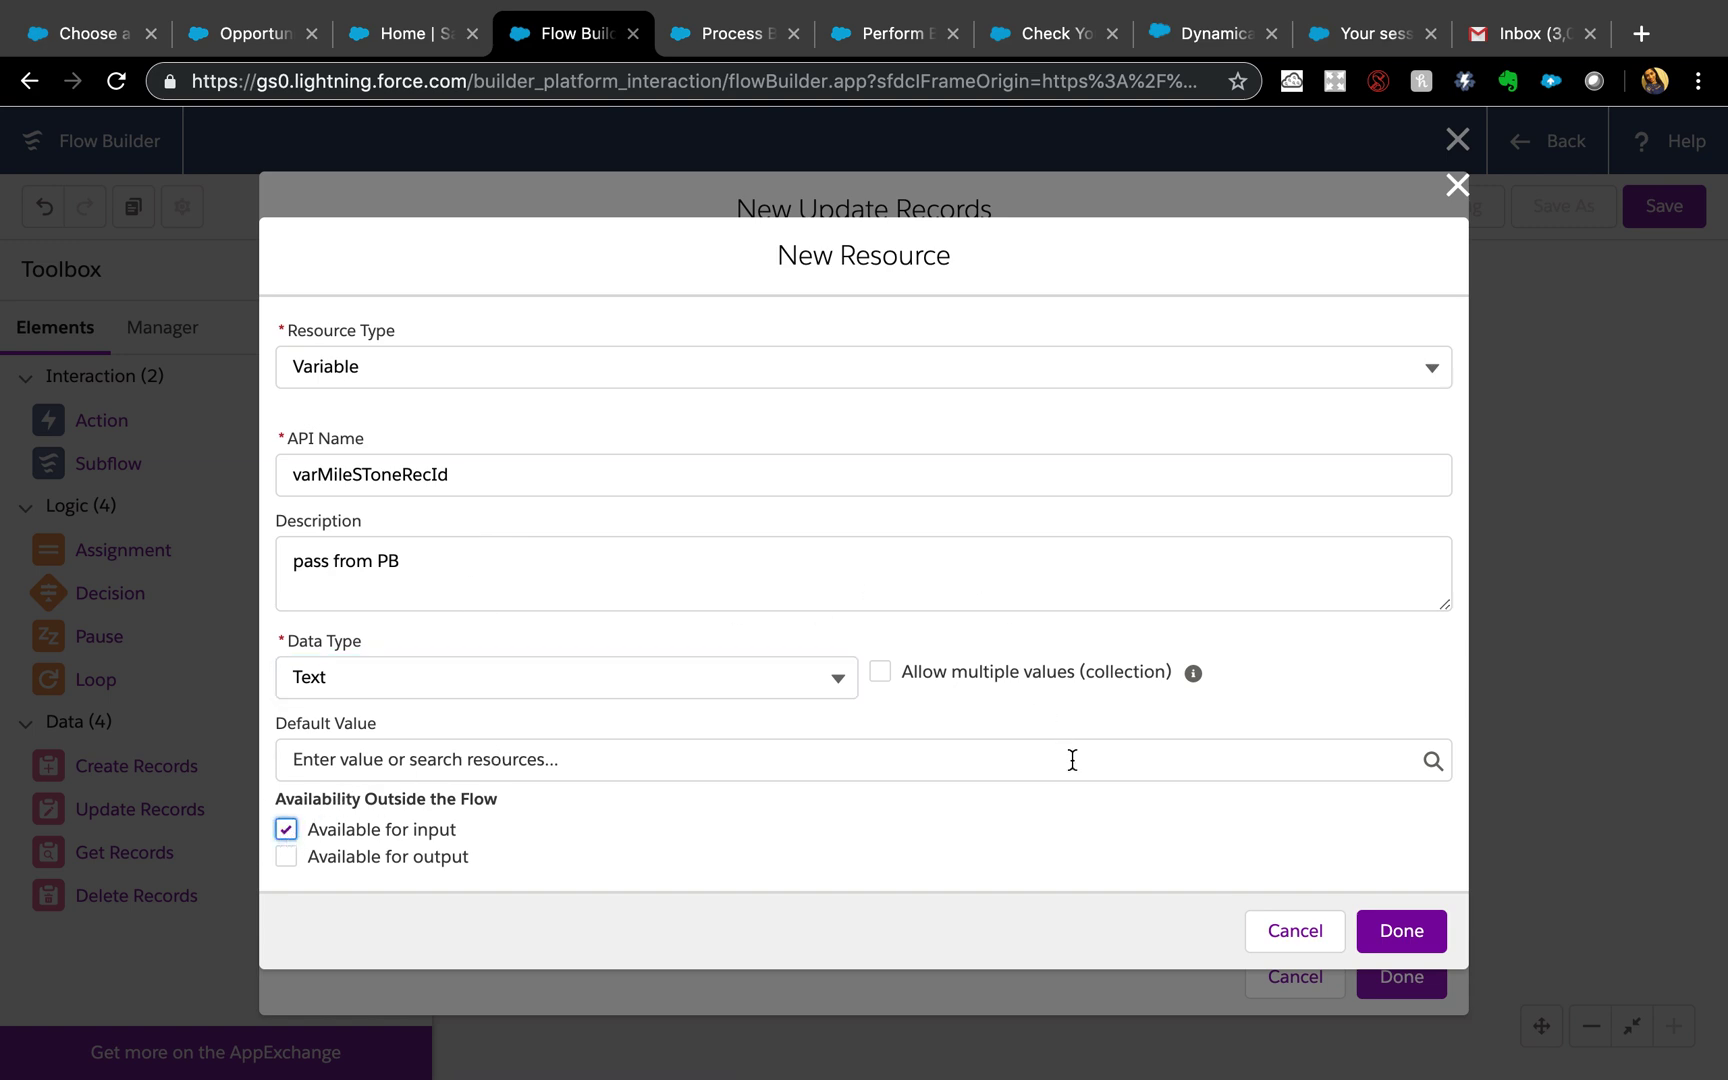
{"action": "left_click", "coordinate": [1384, 932]}
{"action": "scroll", "coordinate": [1192, 703], "scroll_direction": "down", "scroll_amount": 4}
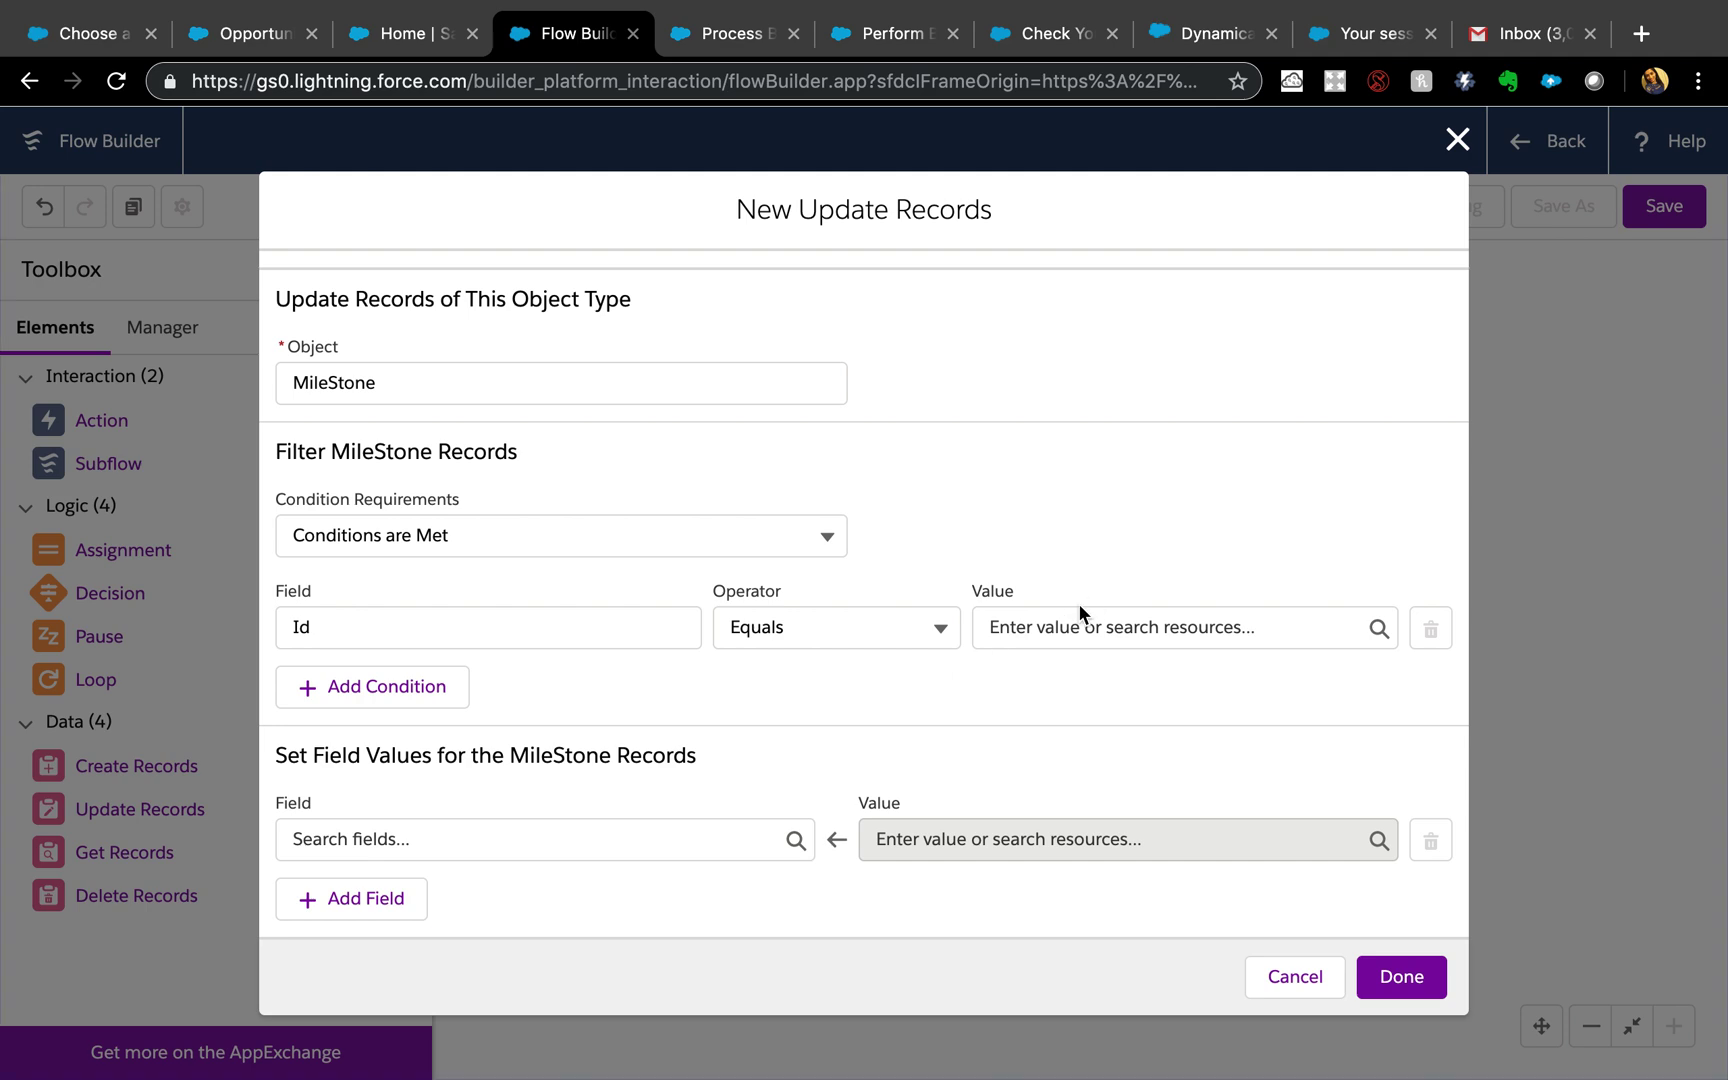
Set the value of the MileStone filter's Id condition to the variable varMileSToneRecId
{"action": "left_click", "coordinate": [1066, 633]}
{"action": "scroll", "coordinate": [1089, 829], "scroll_direction": "down", "scroll_amount": 1}
{"action": "type", "text": "var"}
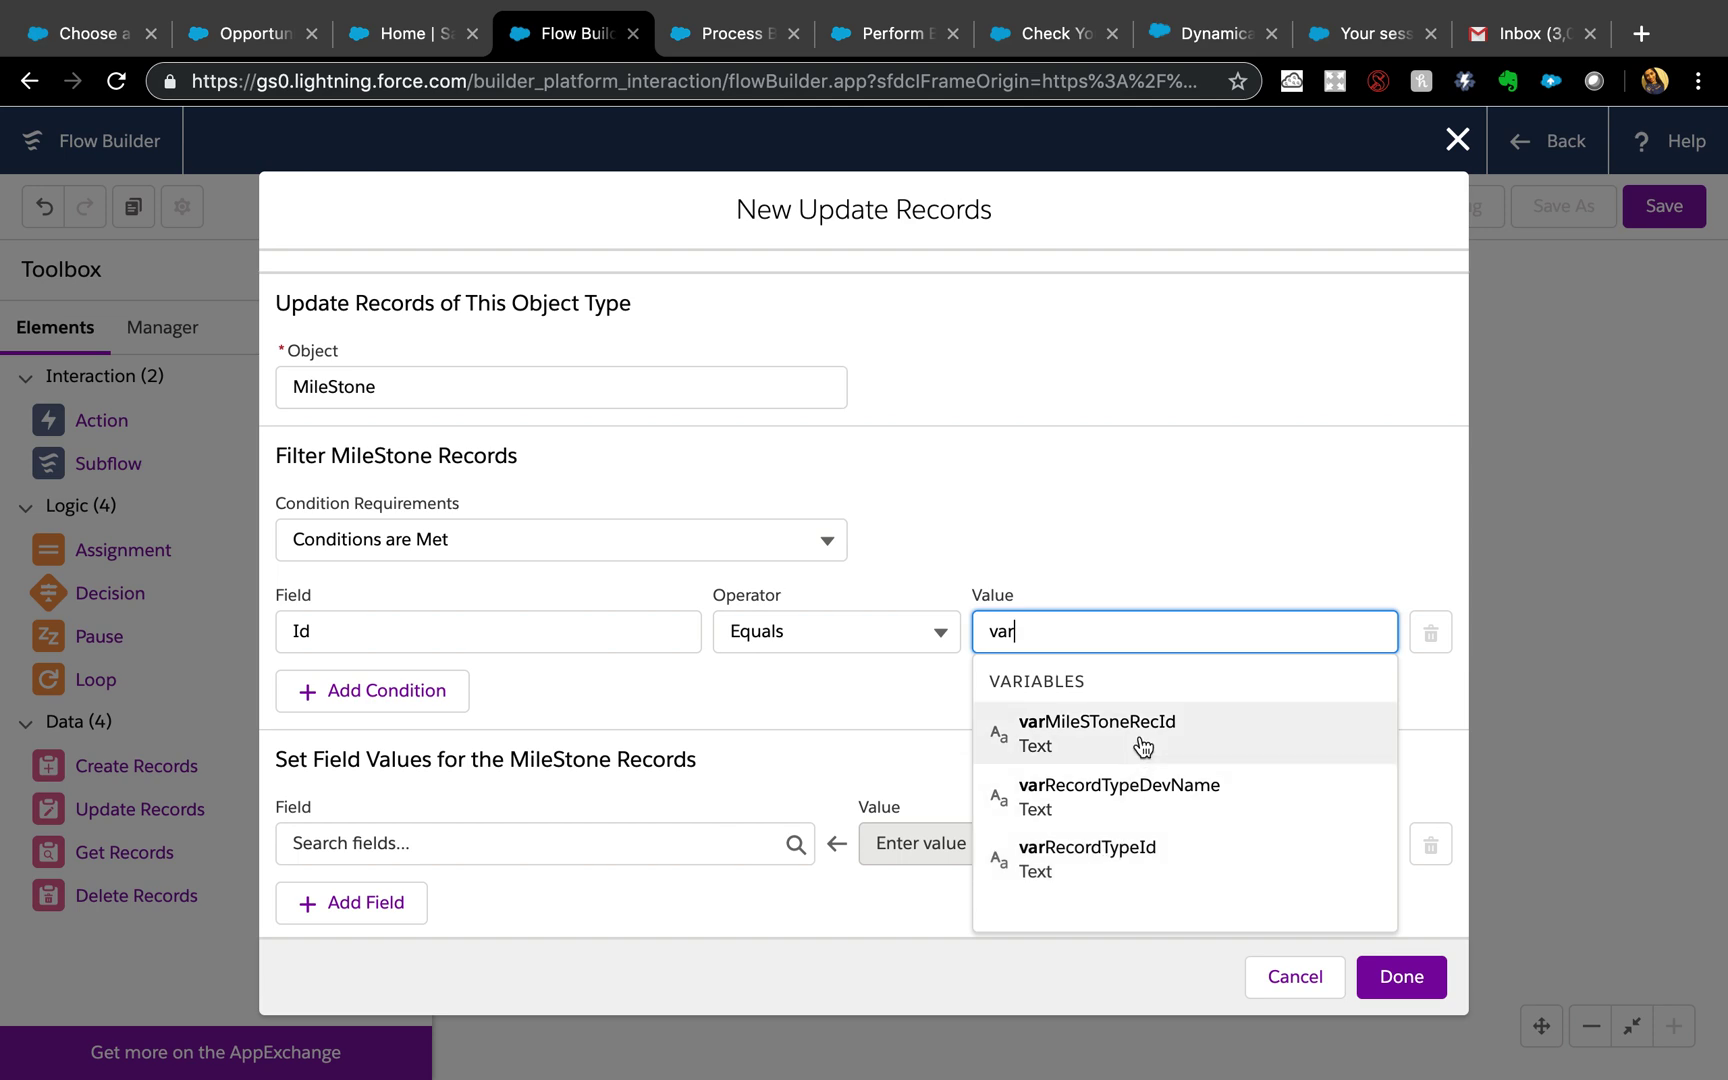
{"action": "left_click", "coordinate": [1142, 745]}
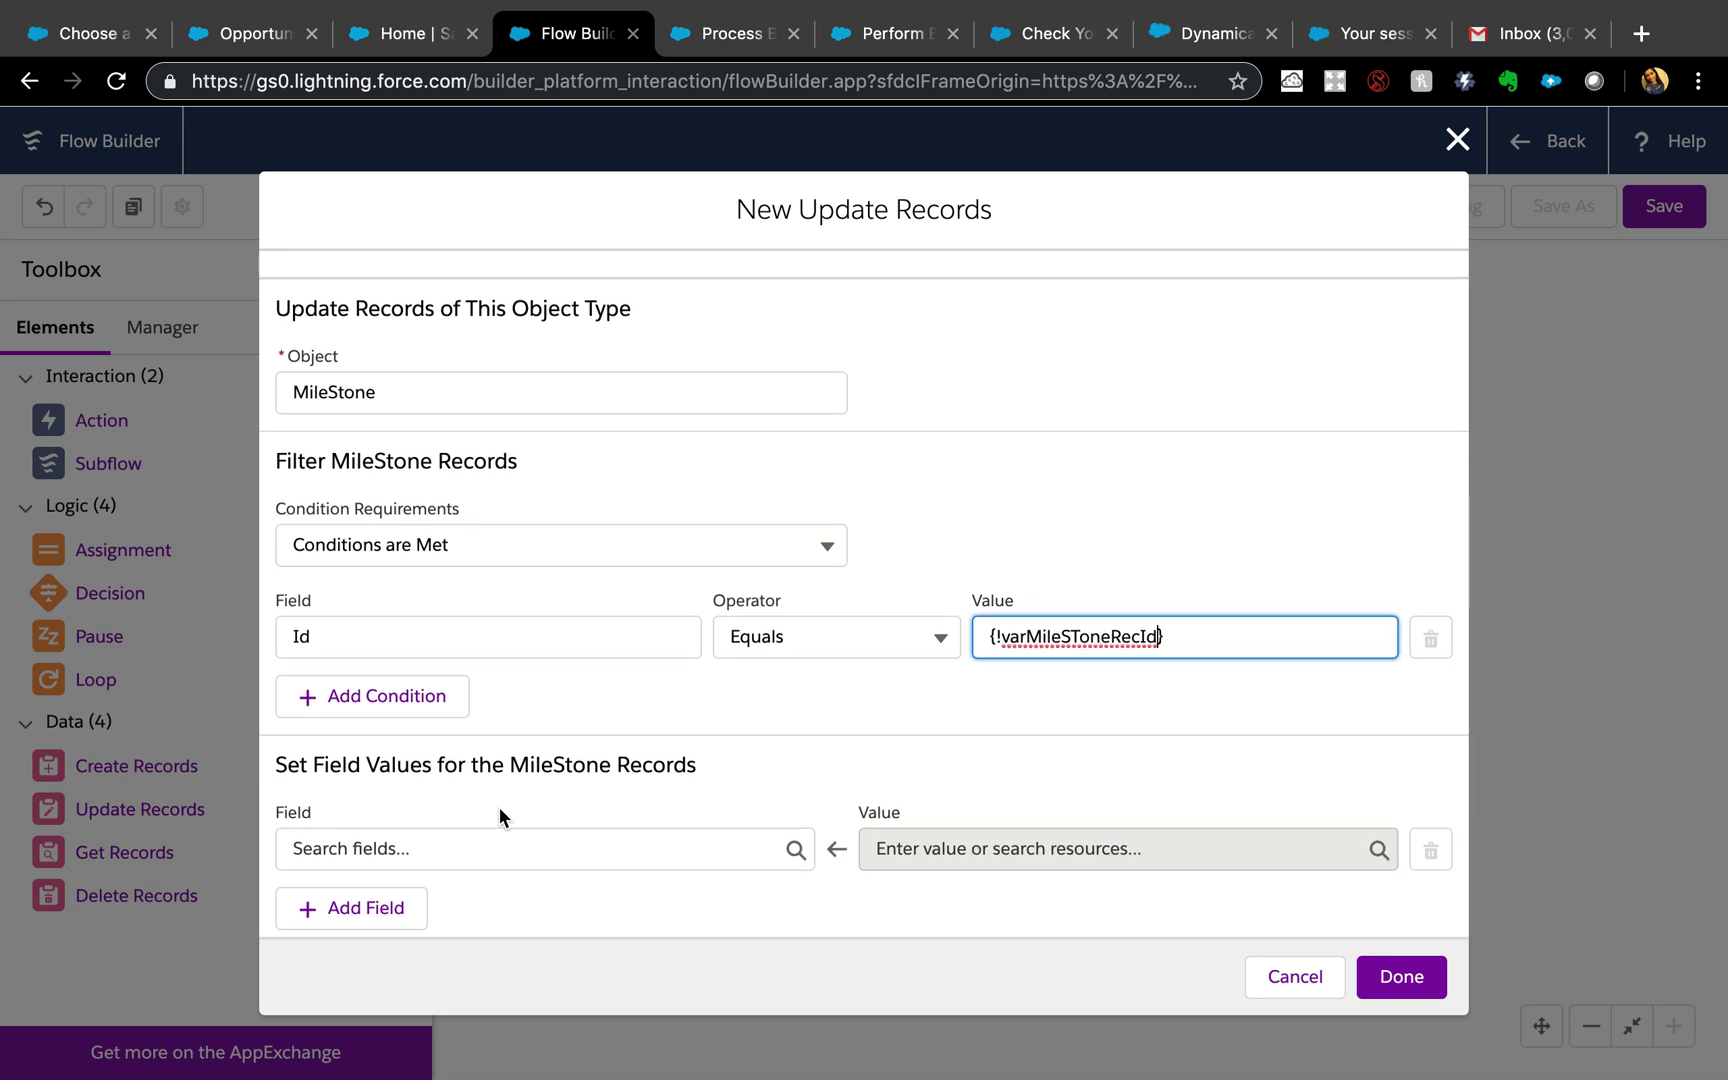
Set the MileStone records' RecordTypeId field to the variable varRecordTypeId and finish the update element
{"action": "left_click", "coordinate": [649, 845]}
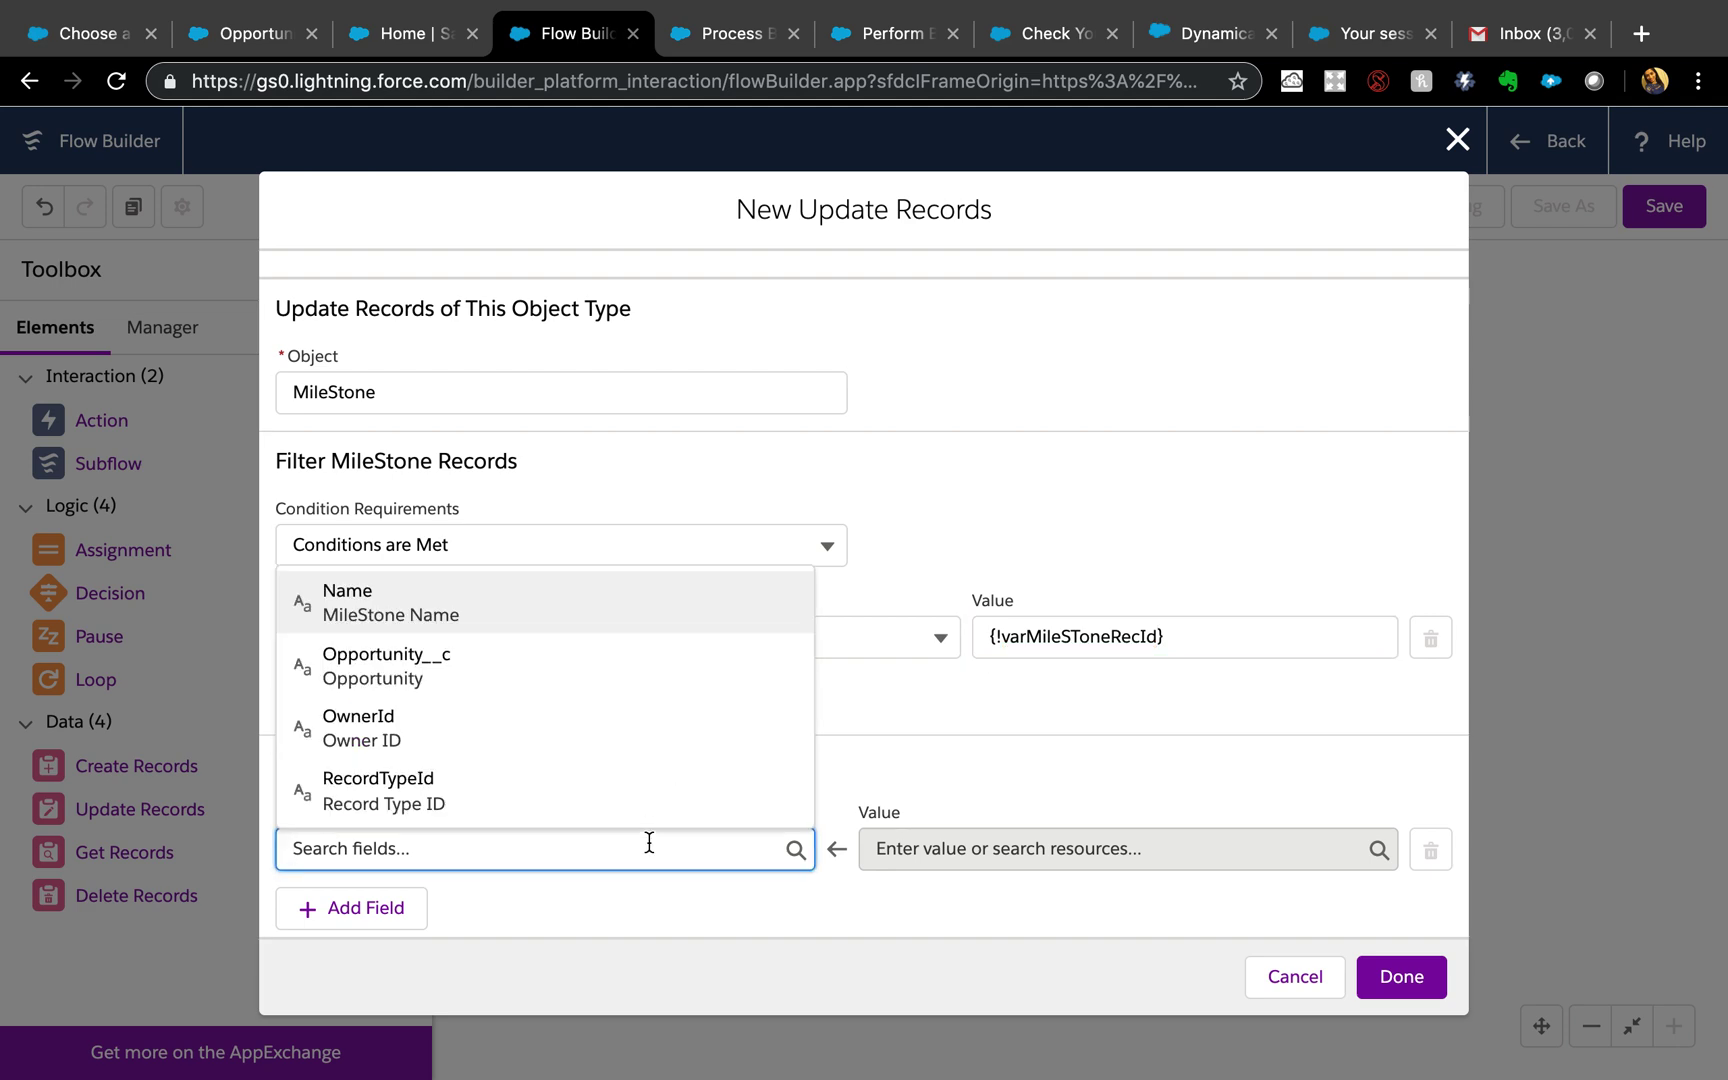
{"action": "left_click", "coordinate": [445, 790]}
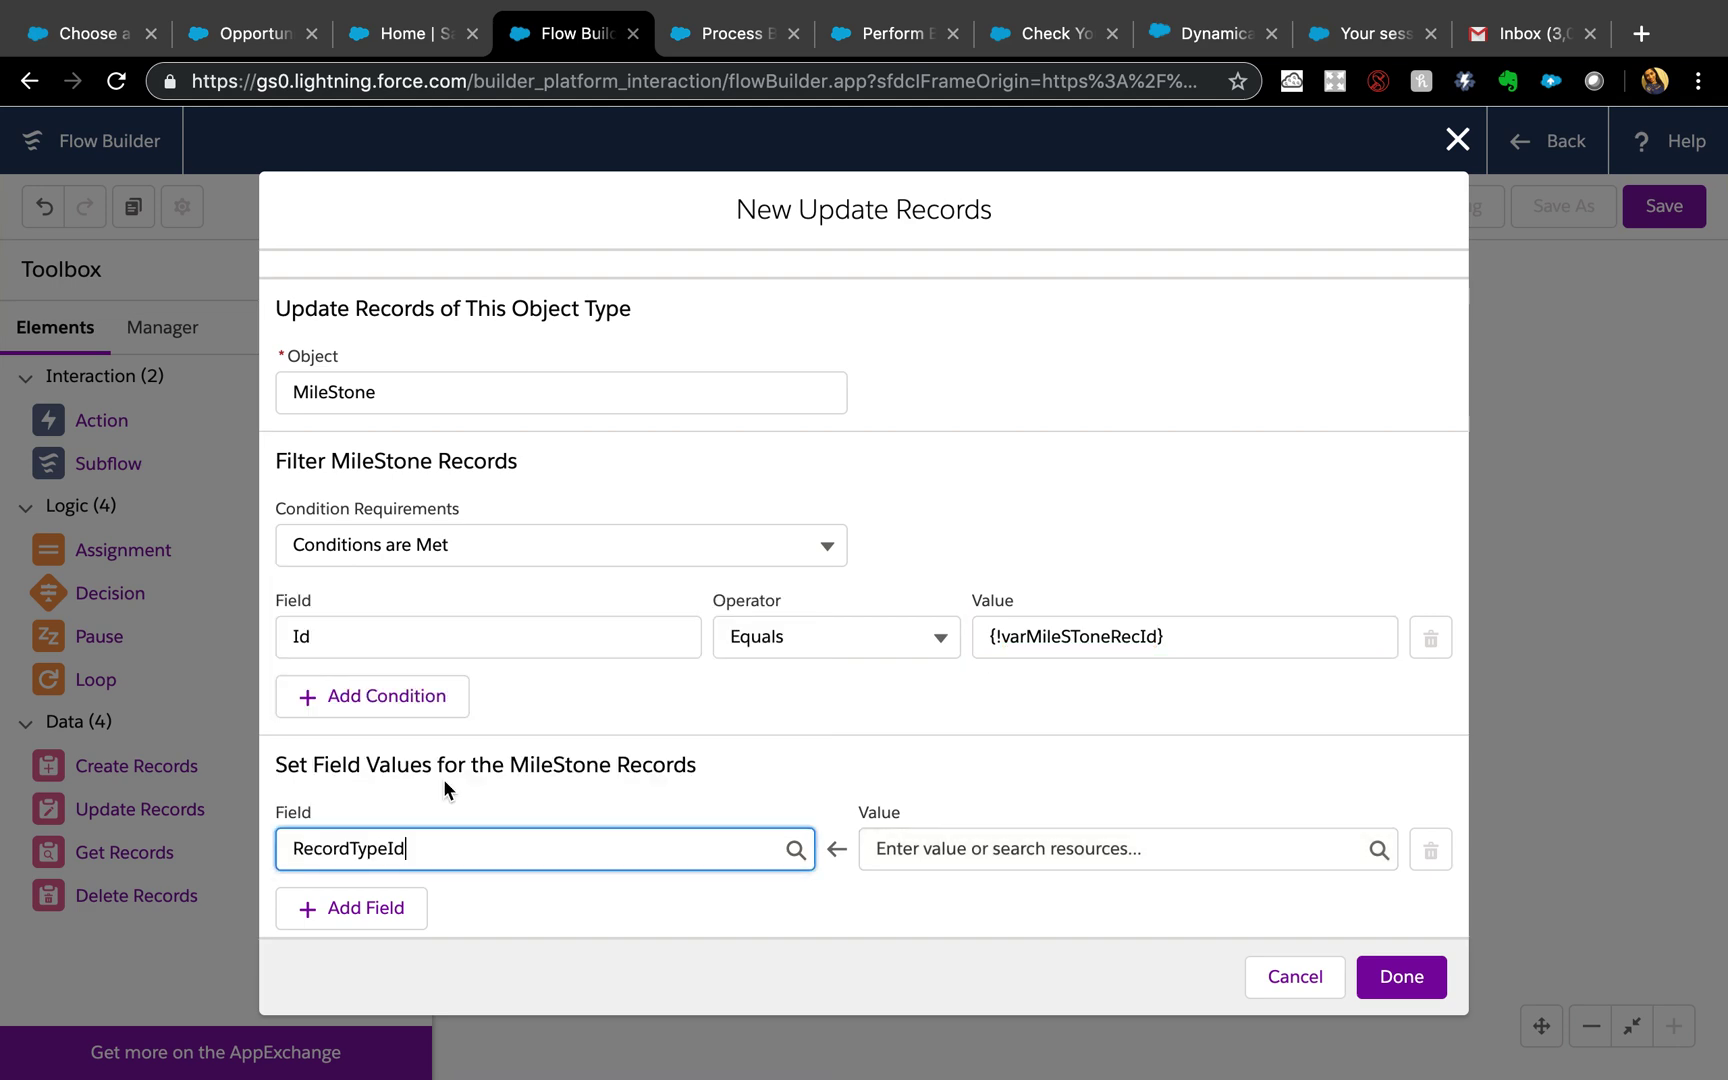
{"action": "left_click", "coordinate": [901, 835]}
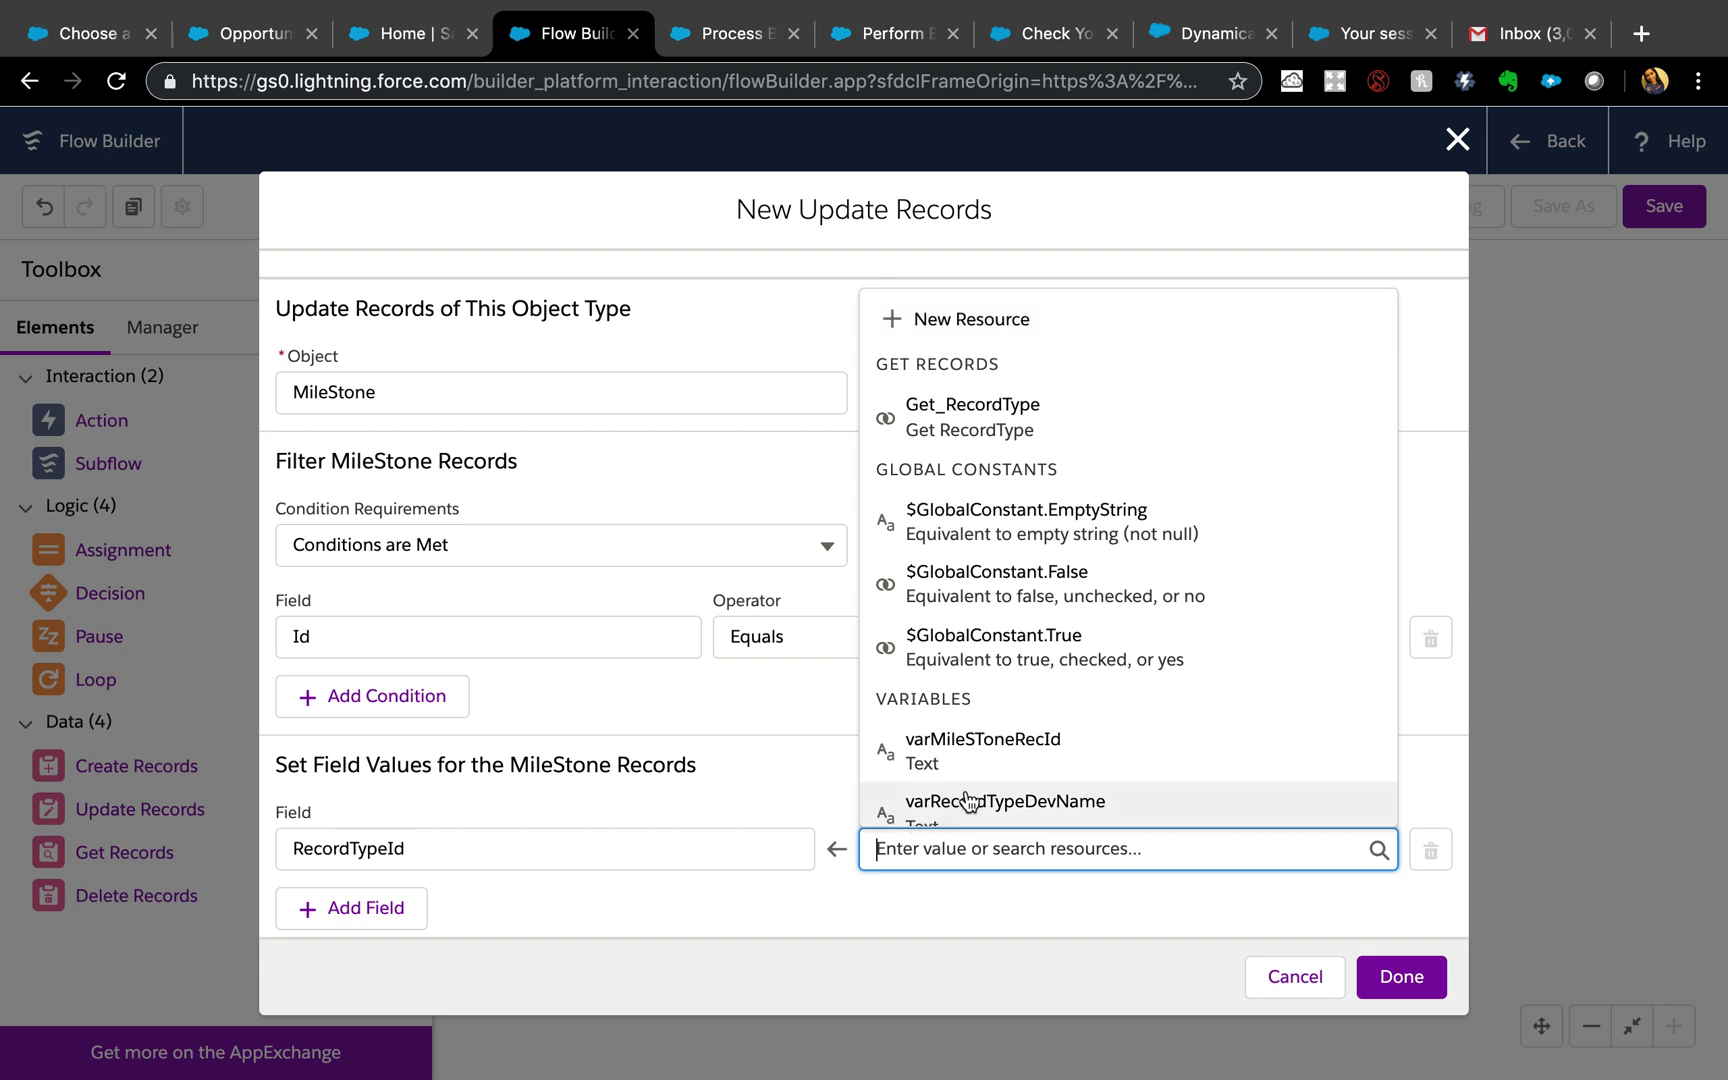
{"action": "scroll", "coordinate": [960, 800], "scroll_direction": "down", "scroll_amount": 2}
{"action": "scroll", "coordinate": [967, 800], "scroll_direction": "down", "scroll_amount": 1}
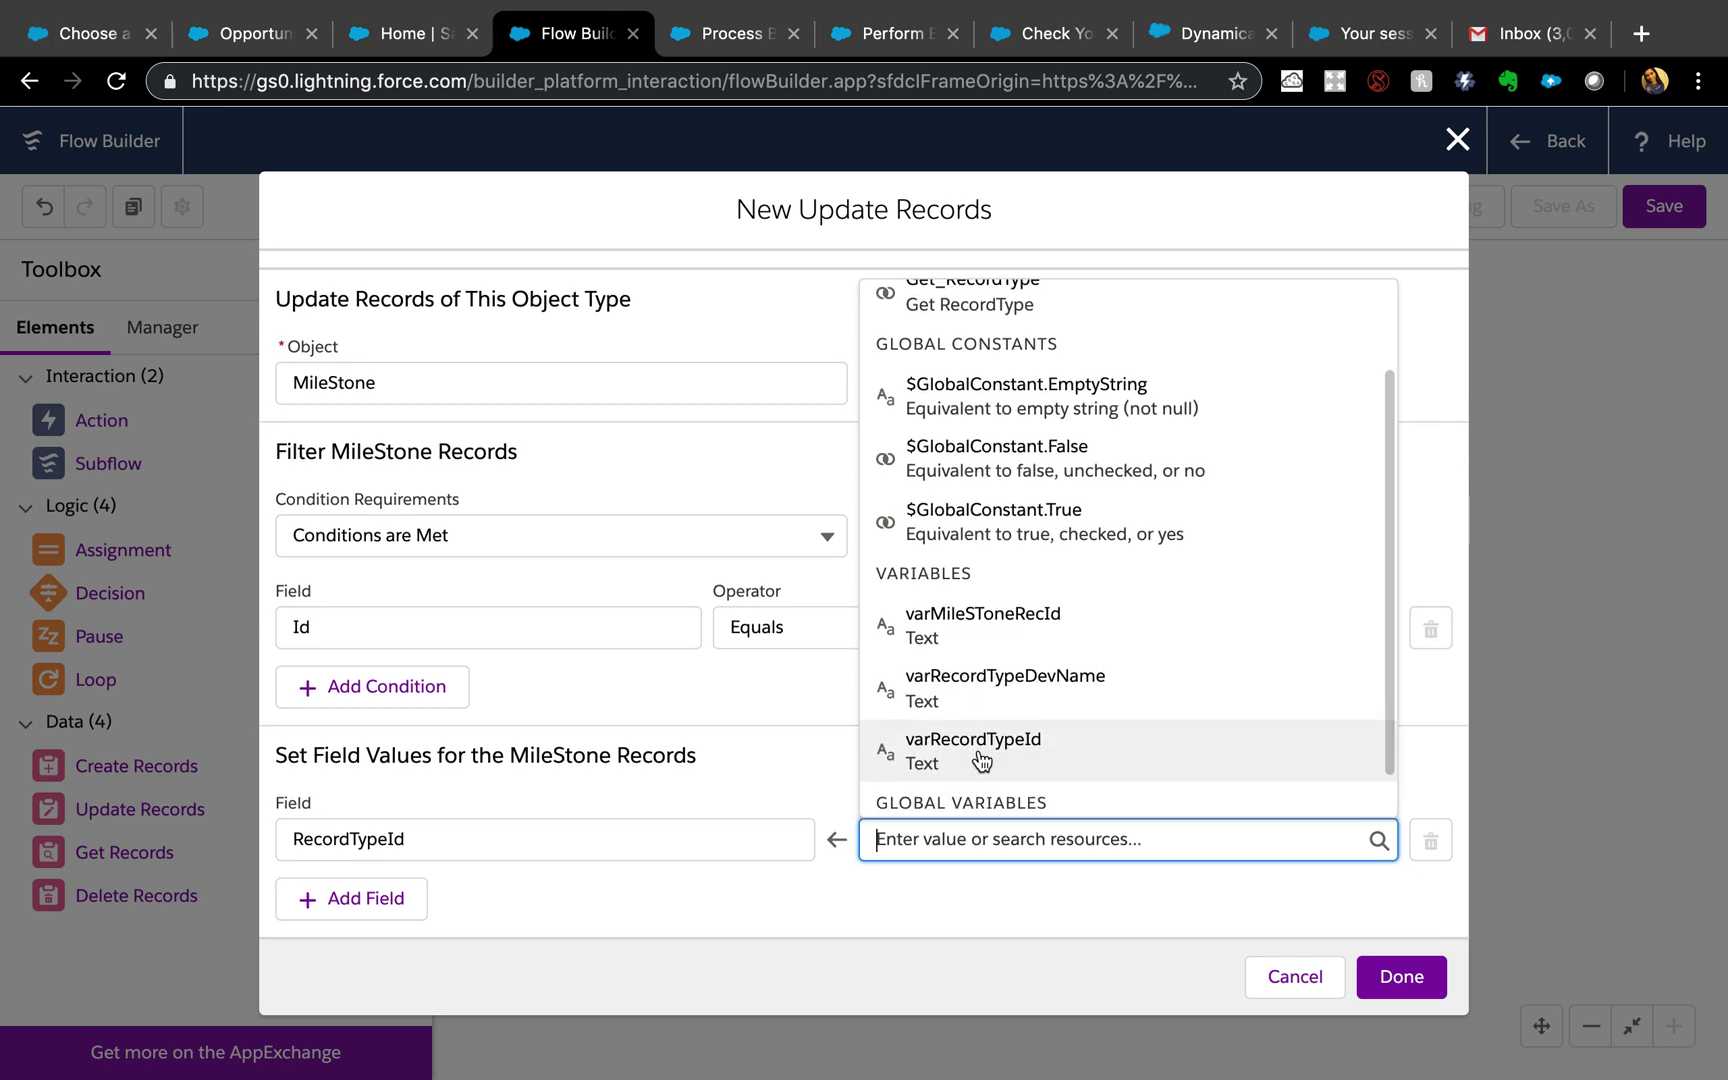
{"action": "left_click", "coordinate": [982, 760]}
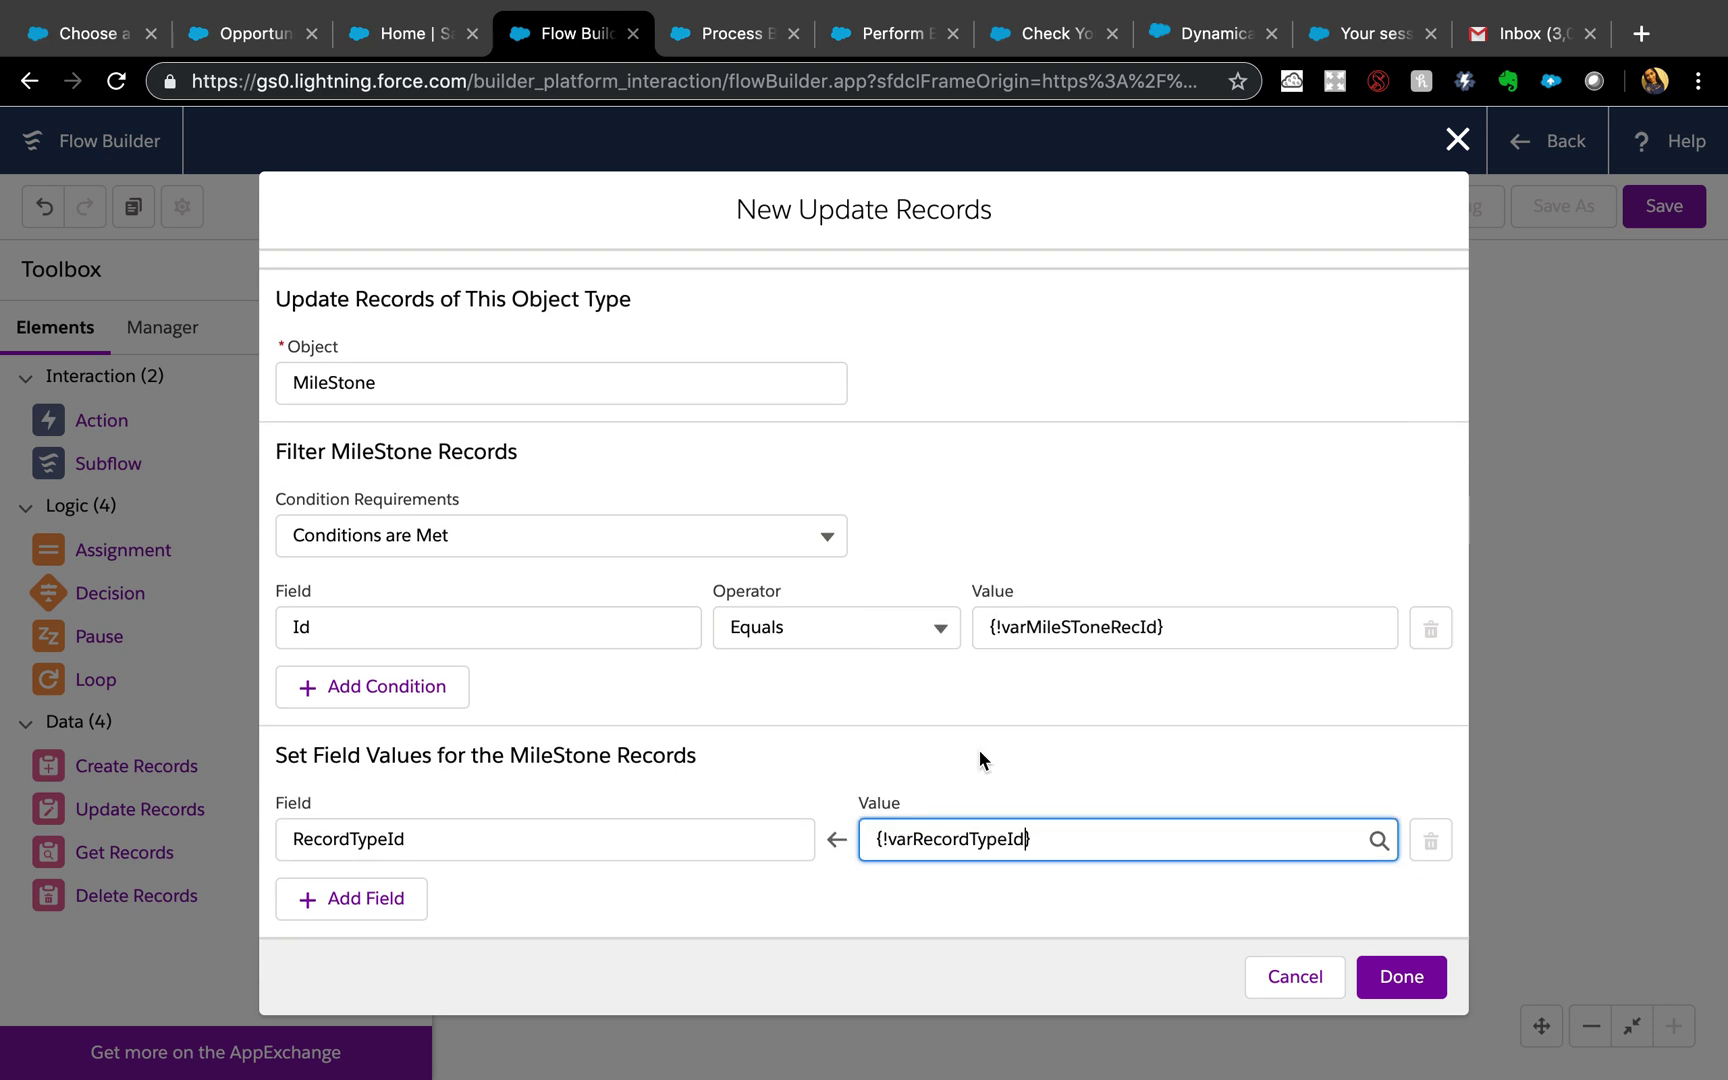
{"action": "left_click", "coordinate": [1401, 977]}
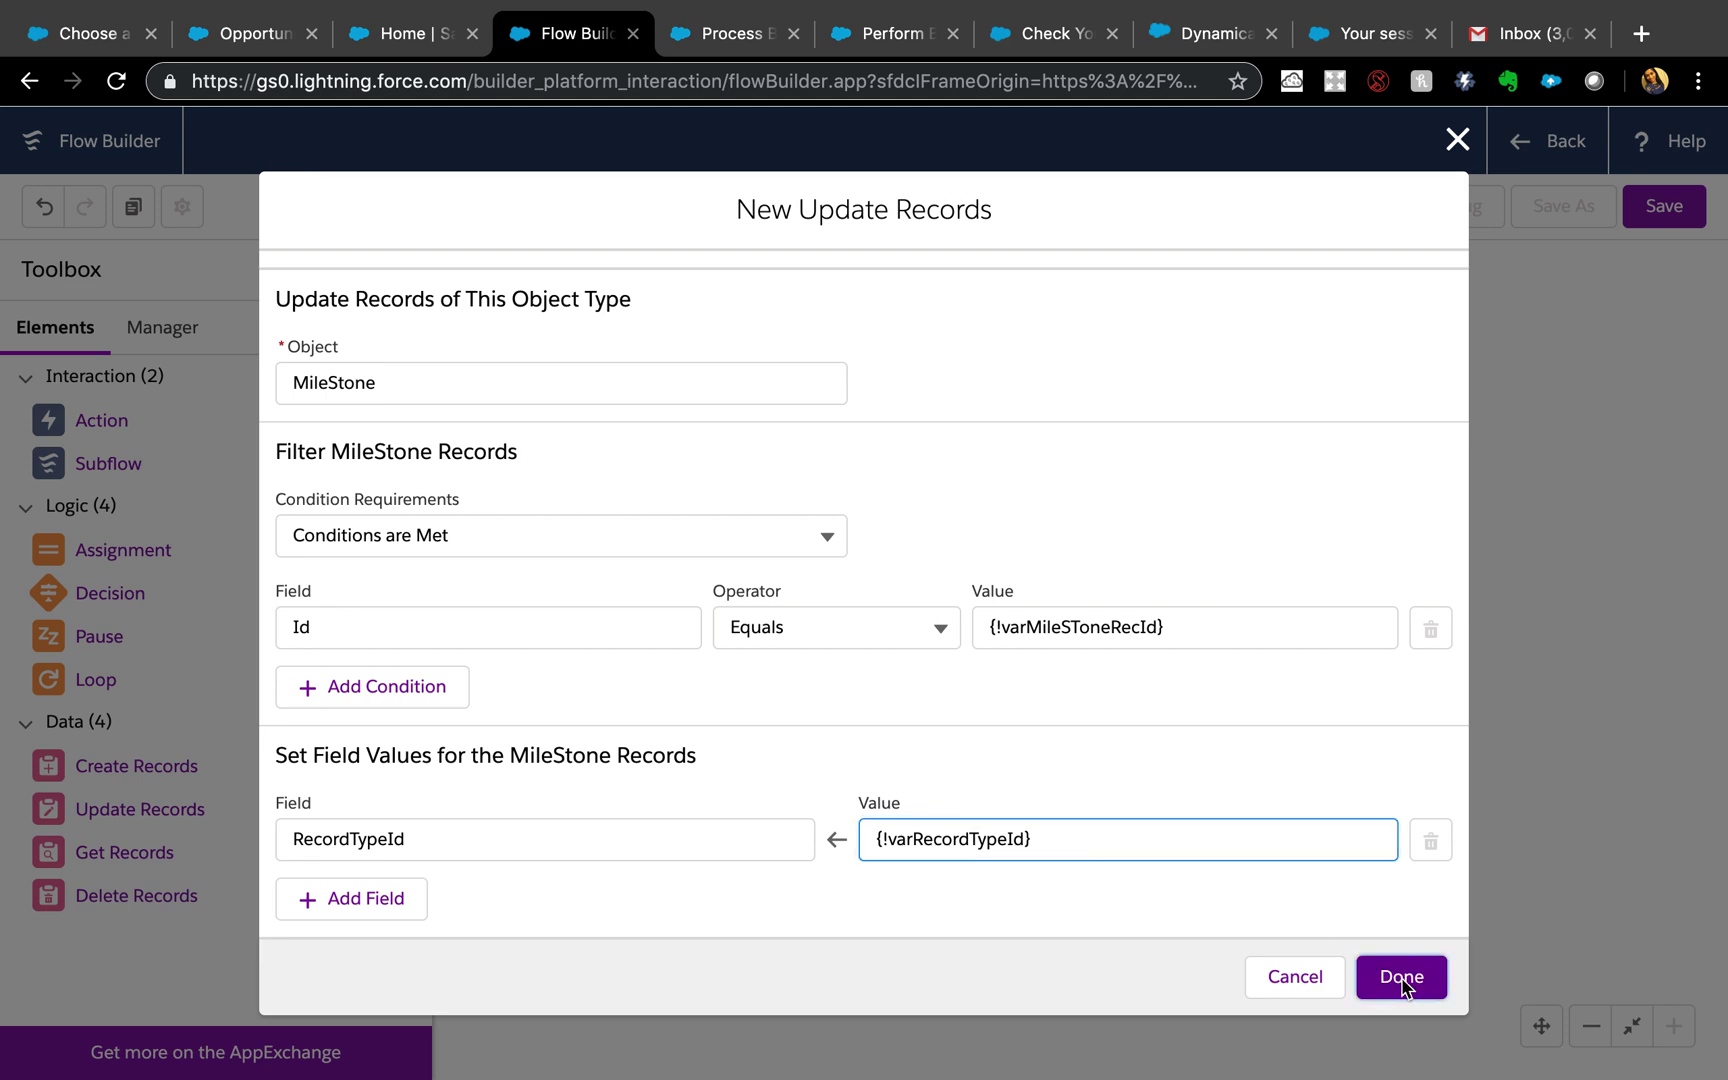
Connect the Get RecordType element to the Update Milestone element and save the flow with the label "Set Milestone RecIds"
{"action": "left_click_drag", "start_coordinate": [770, 348], "coordinate": [772, 688]}
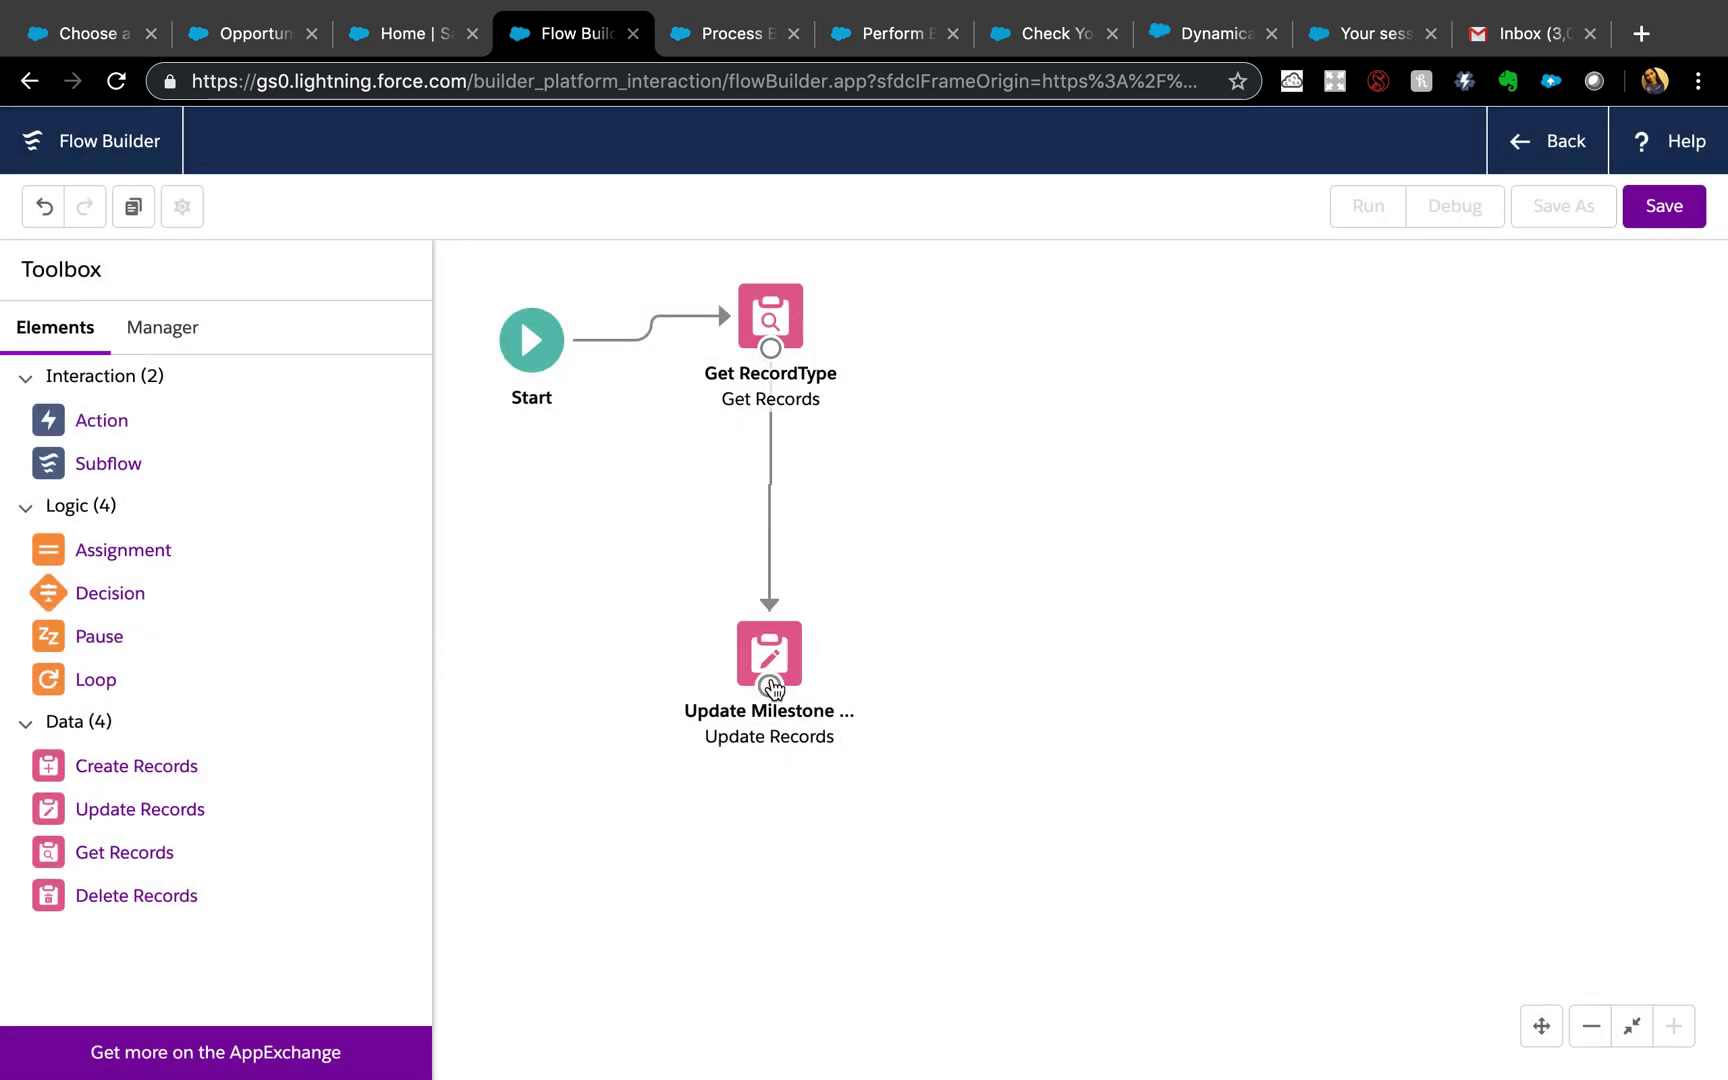
{"action": "left_click", "coordinate": [1676, 216]}
{"action": "type", "text": "Set Milestone"}
{"action": "type", "text": " Rev"}
{"action": "type", "text": "Ids"}
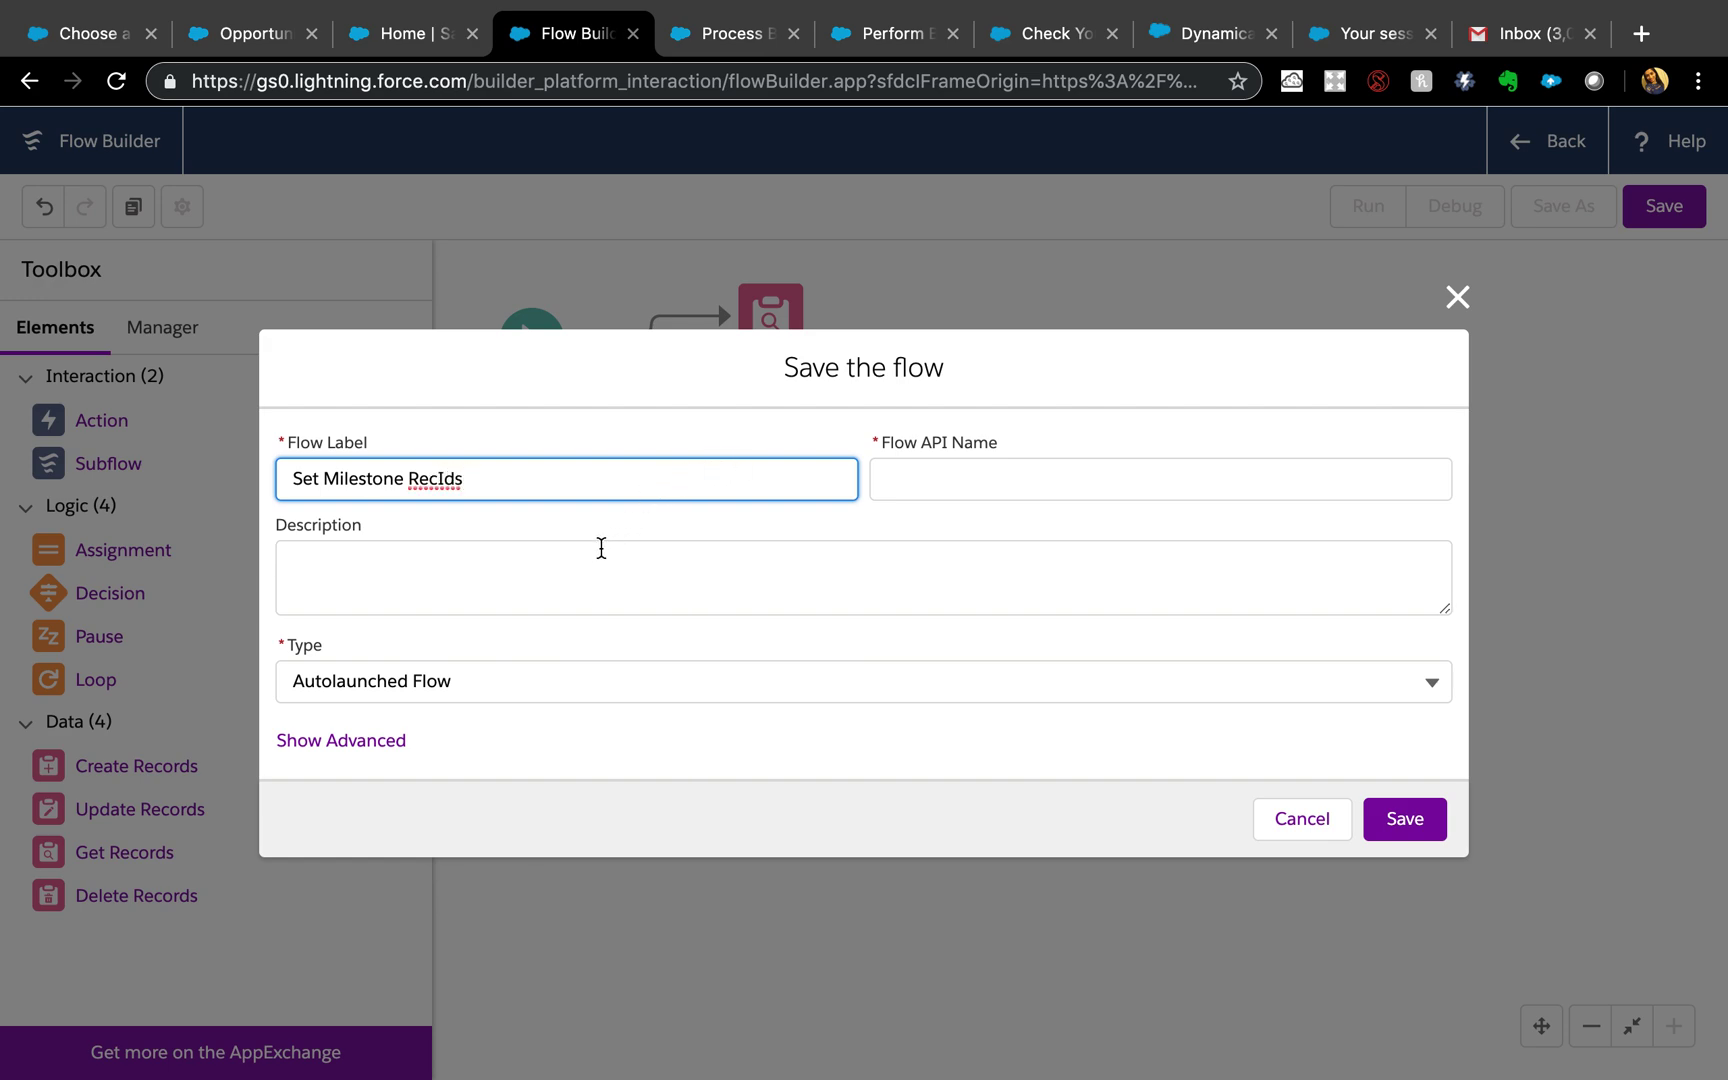
{"action": "left_click", "coordinate": [1405, 819]}
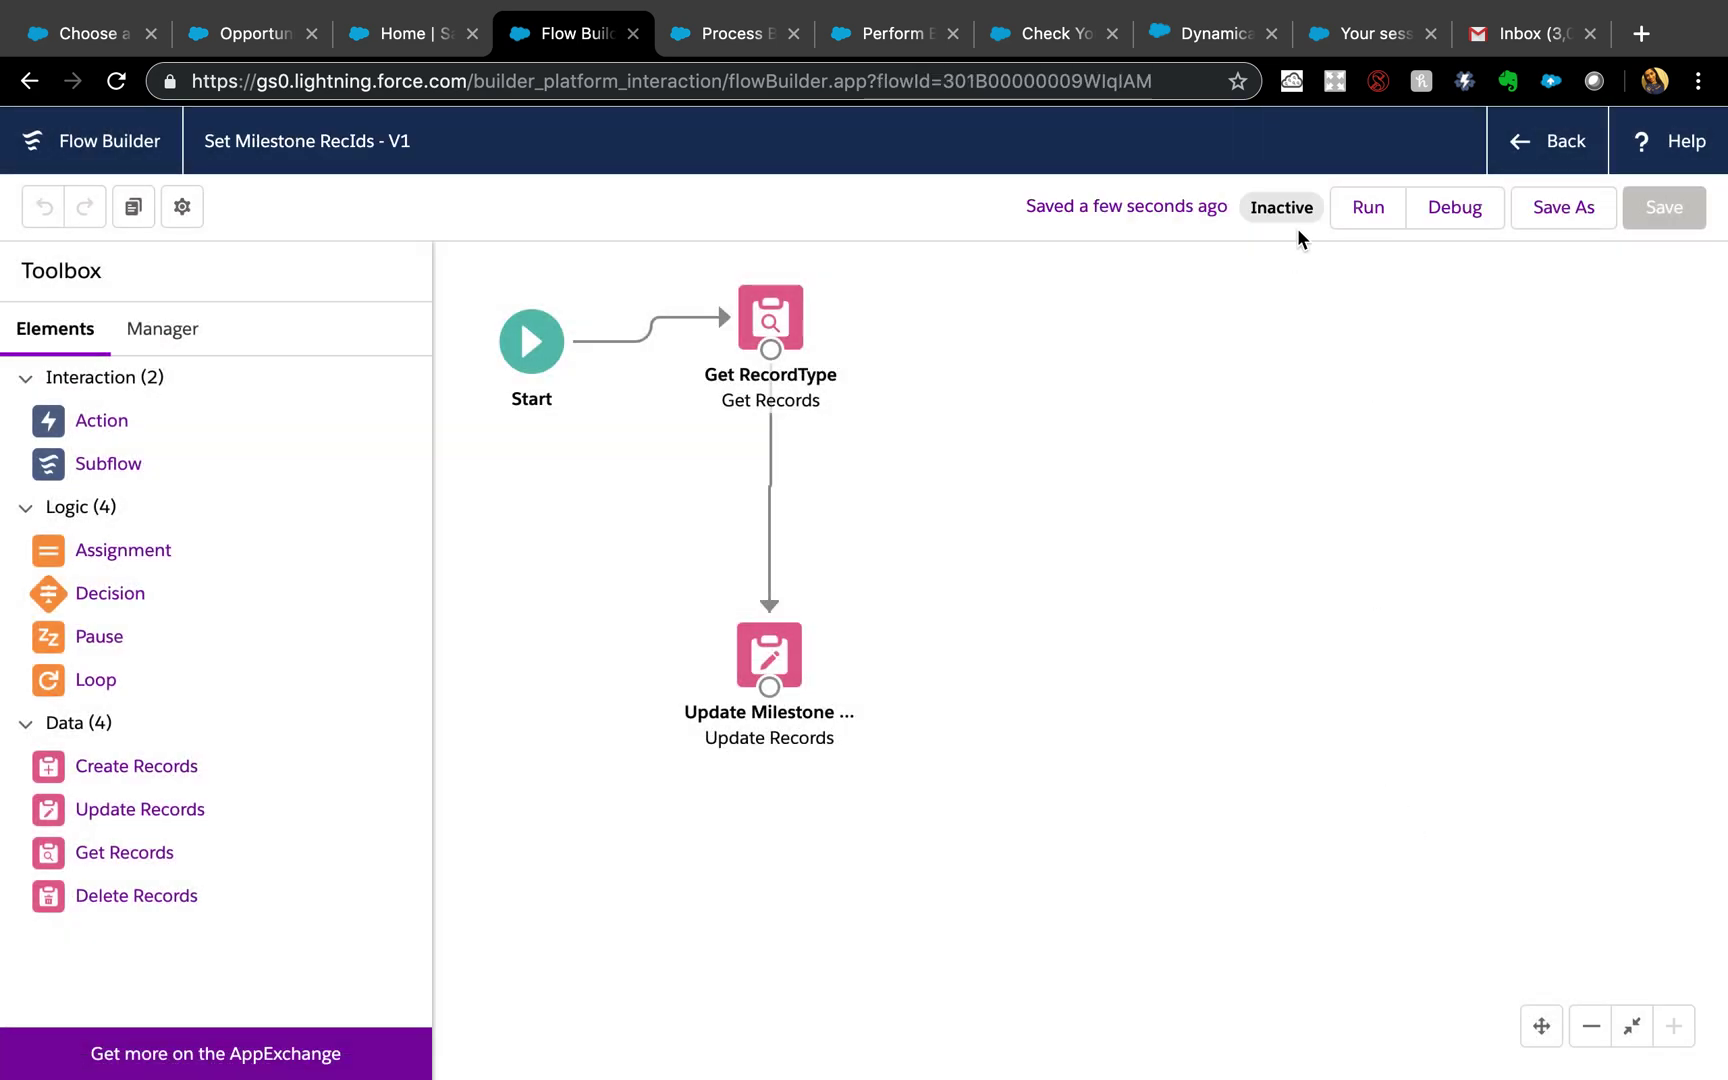
Leave the flow, view the details of the Assign RecordType Id flow, and review the process's Set Follow Up action
{"action": "left_click", "coordinate": [1528, 162]}
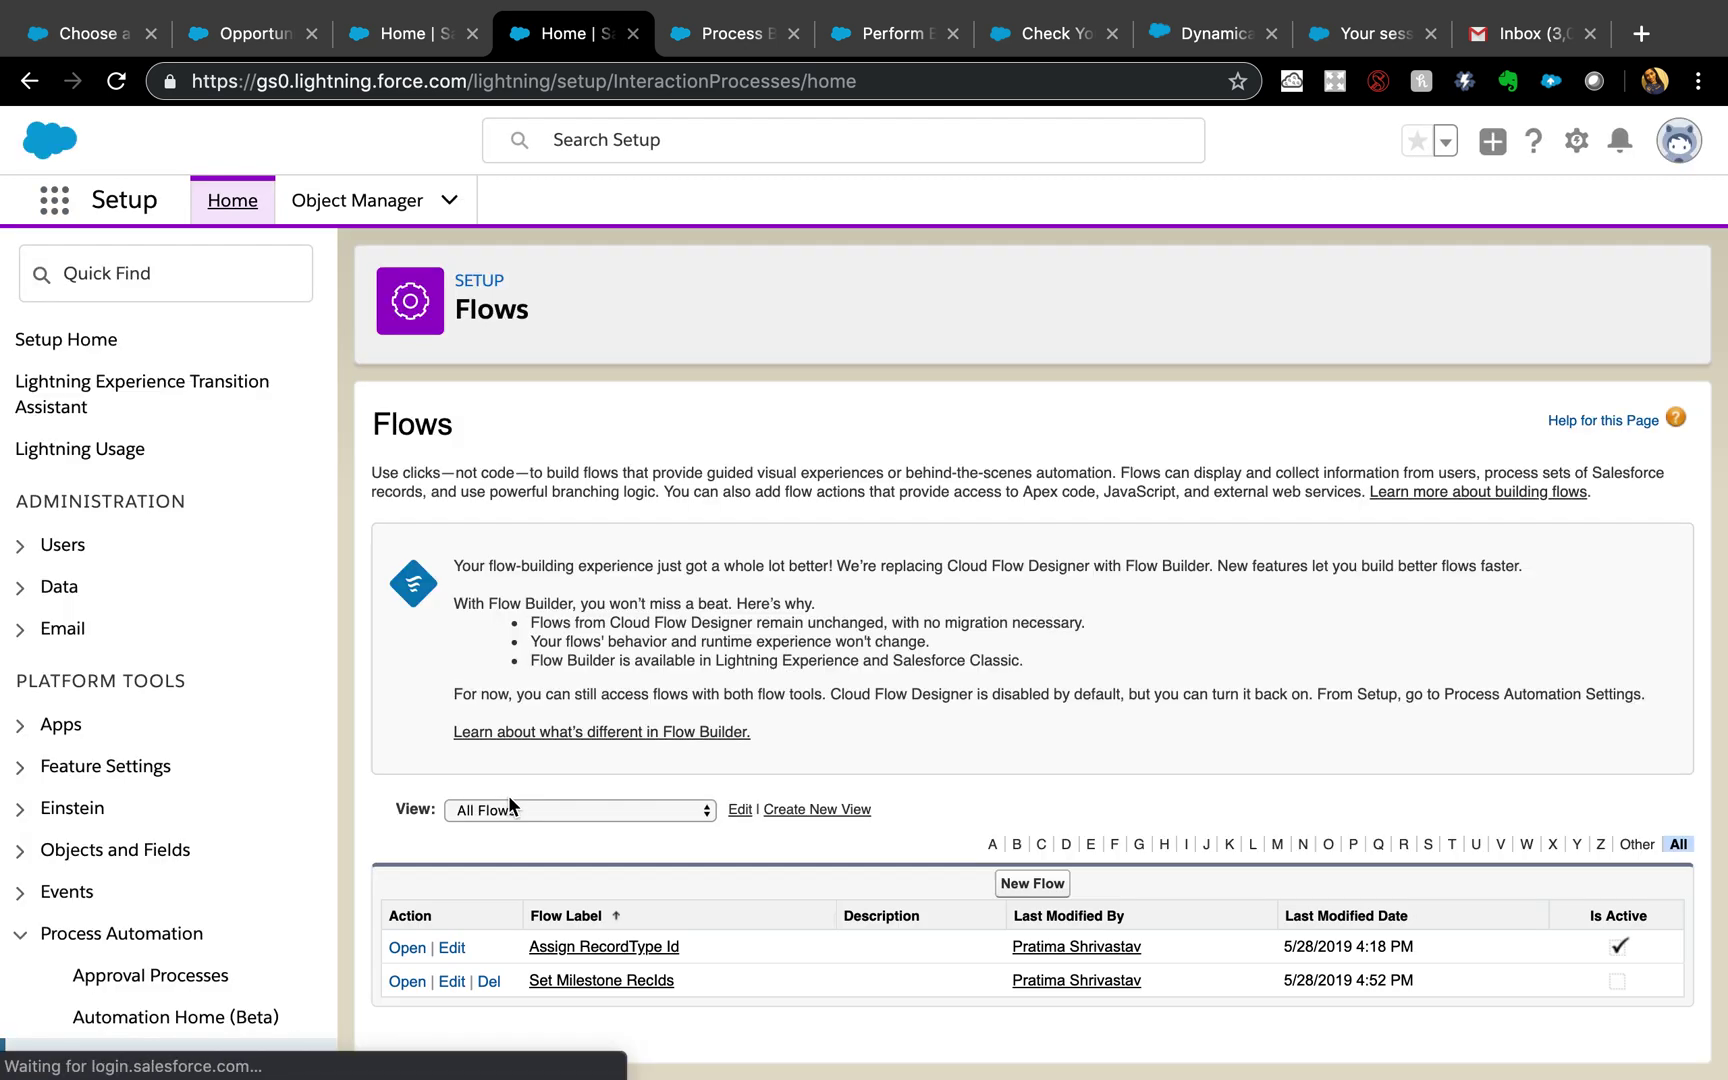
{"action": "left_click", "coordinate": [544, 948]}
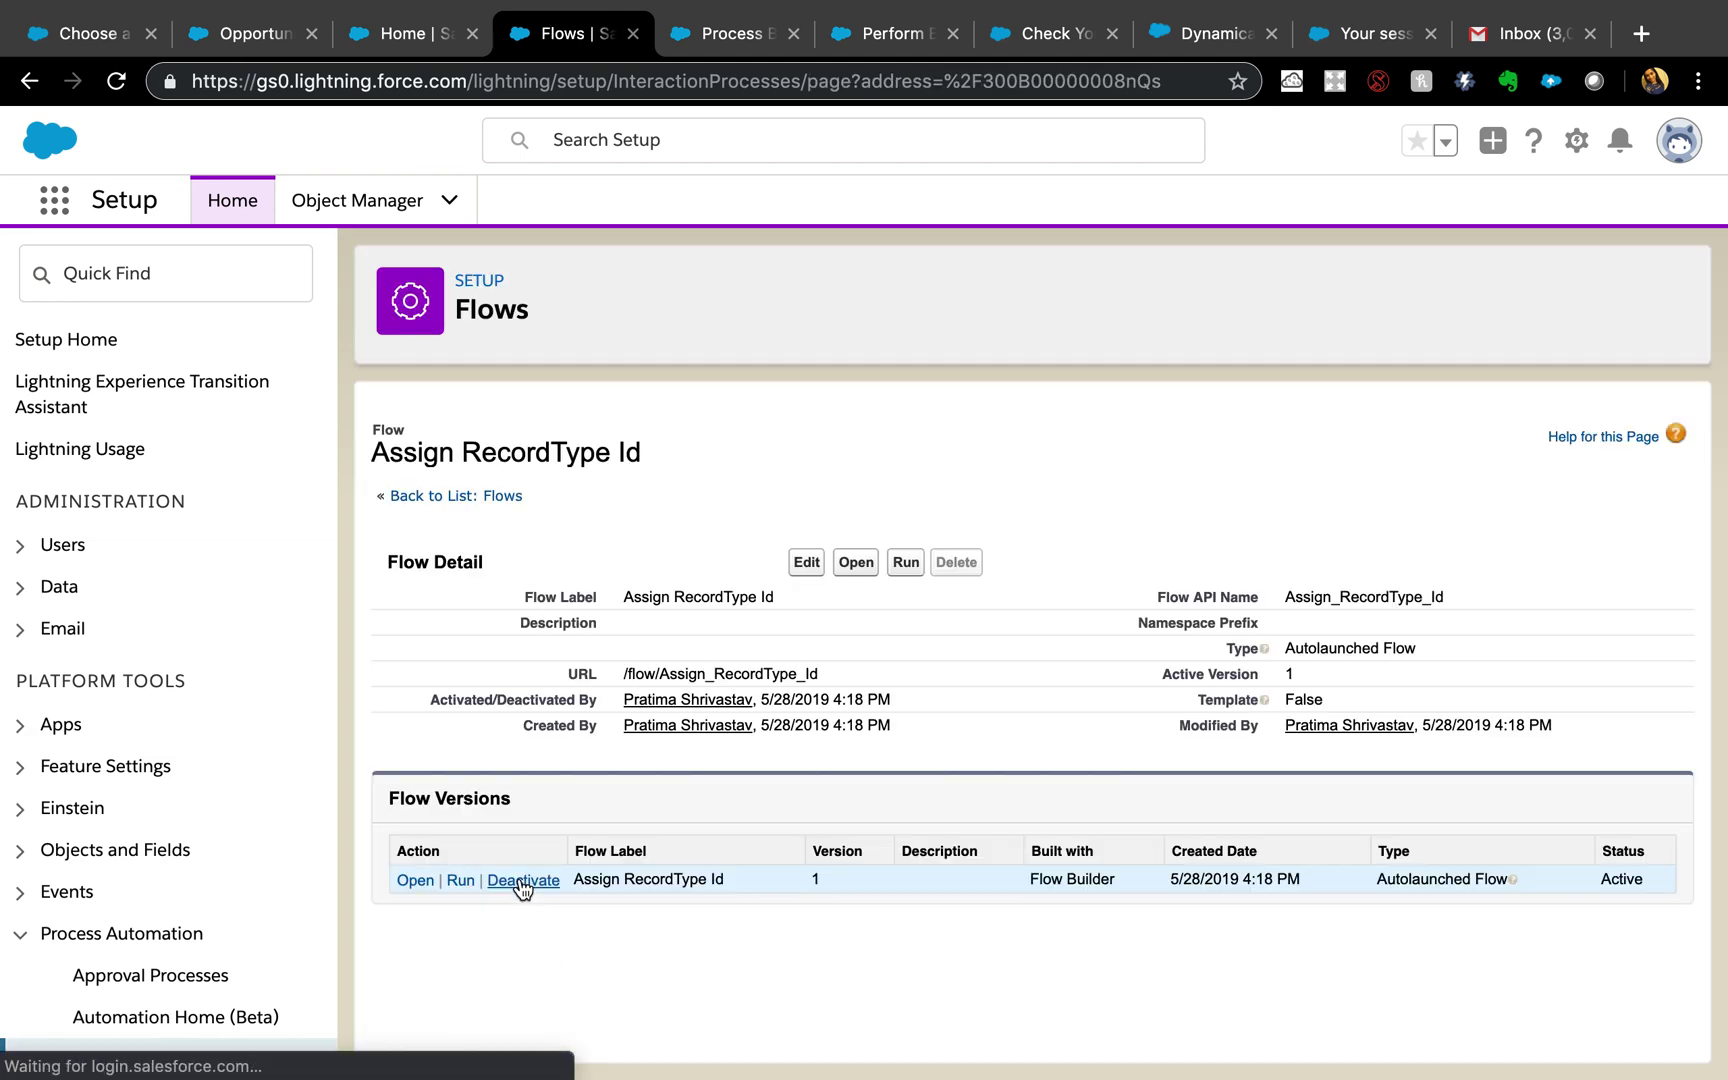
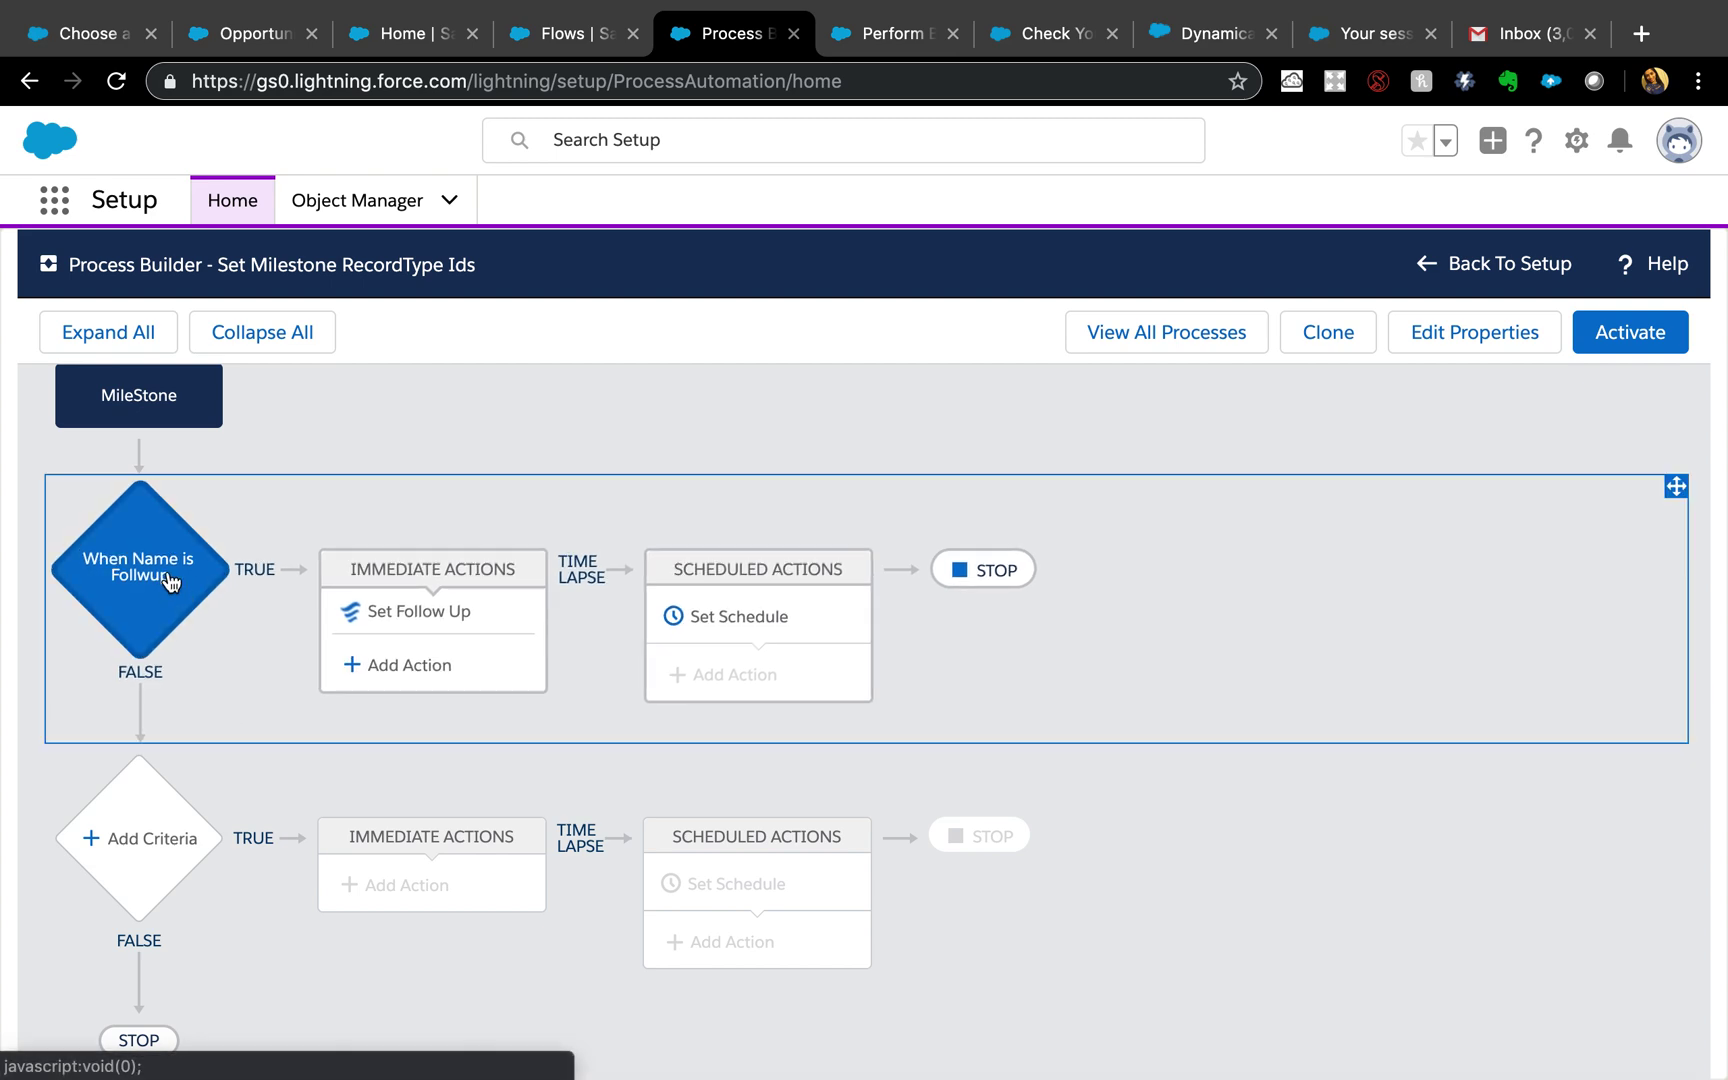
{"action": "left_click", "coordinate": [449, 614]}
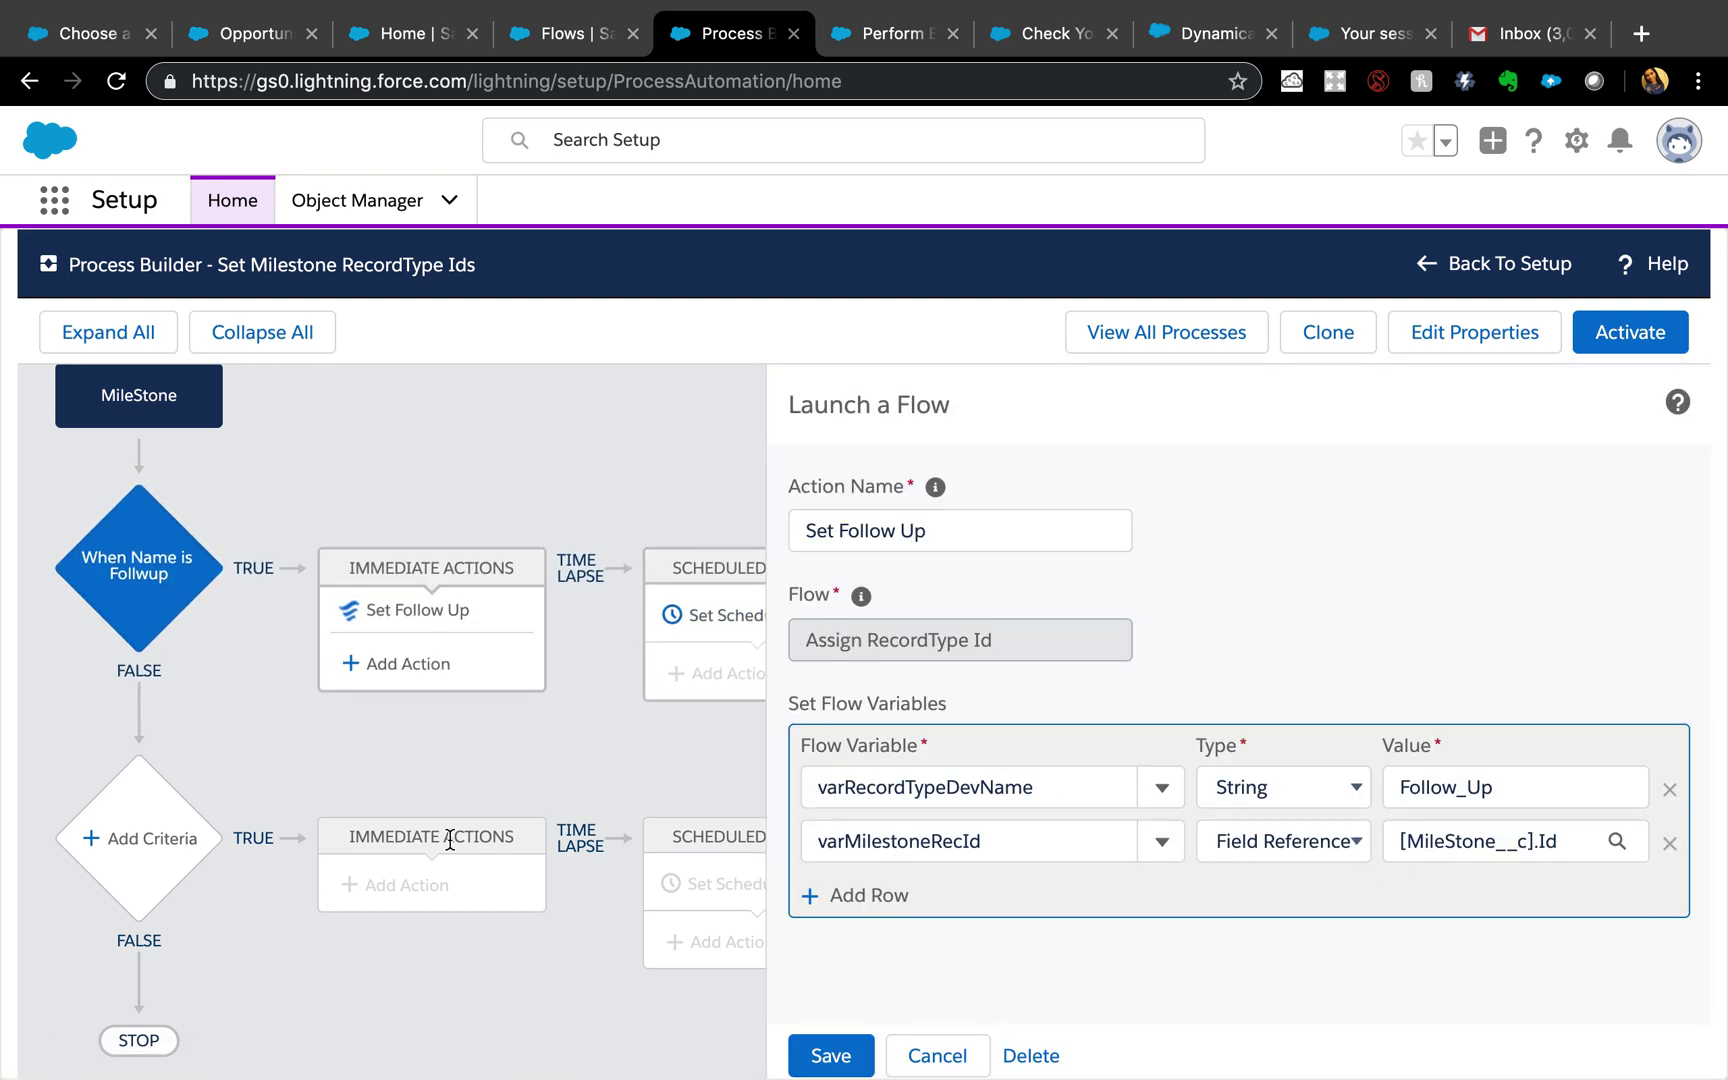
Add a second criteria node to the process, named "Name is Perform Background" after the MileStone Name on the milestone record
{"action": "left_click", "coordinate": [141, 868]}
{"action": "left_click", "coordinate": [708, 543]}
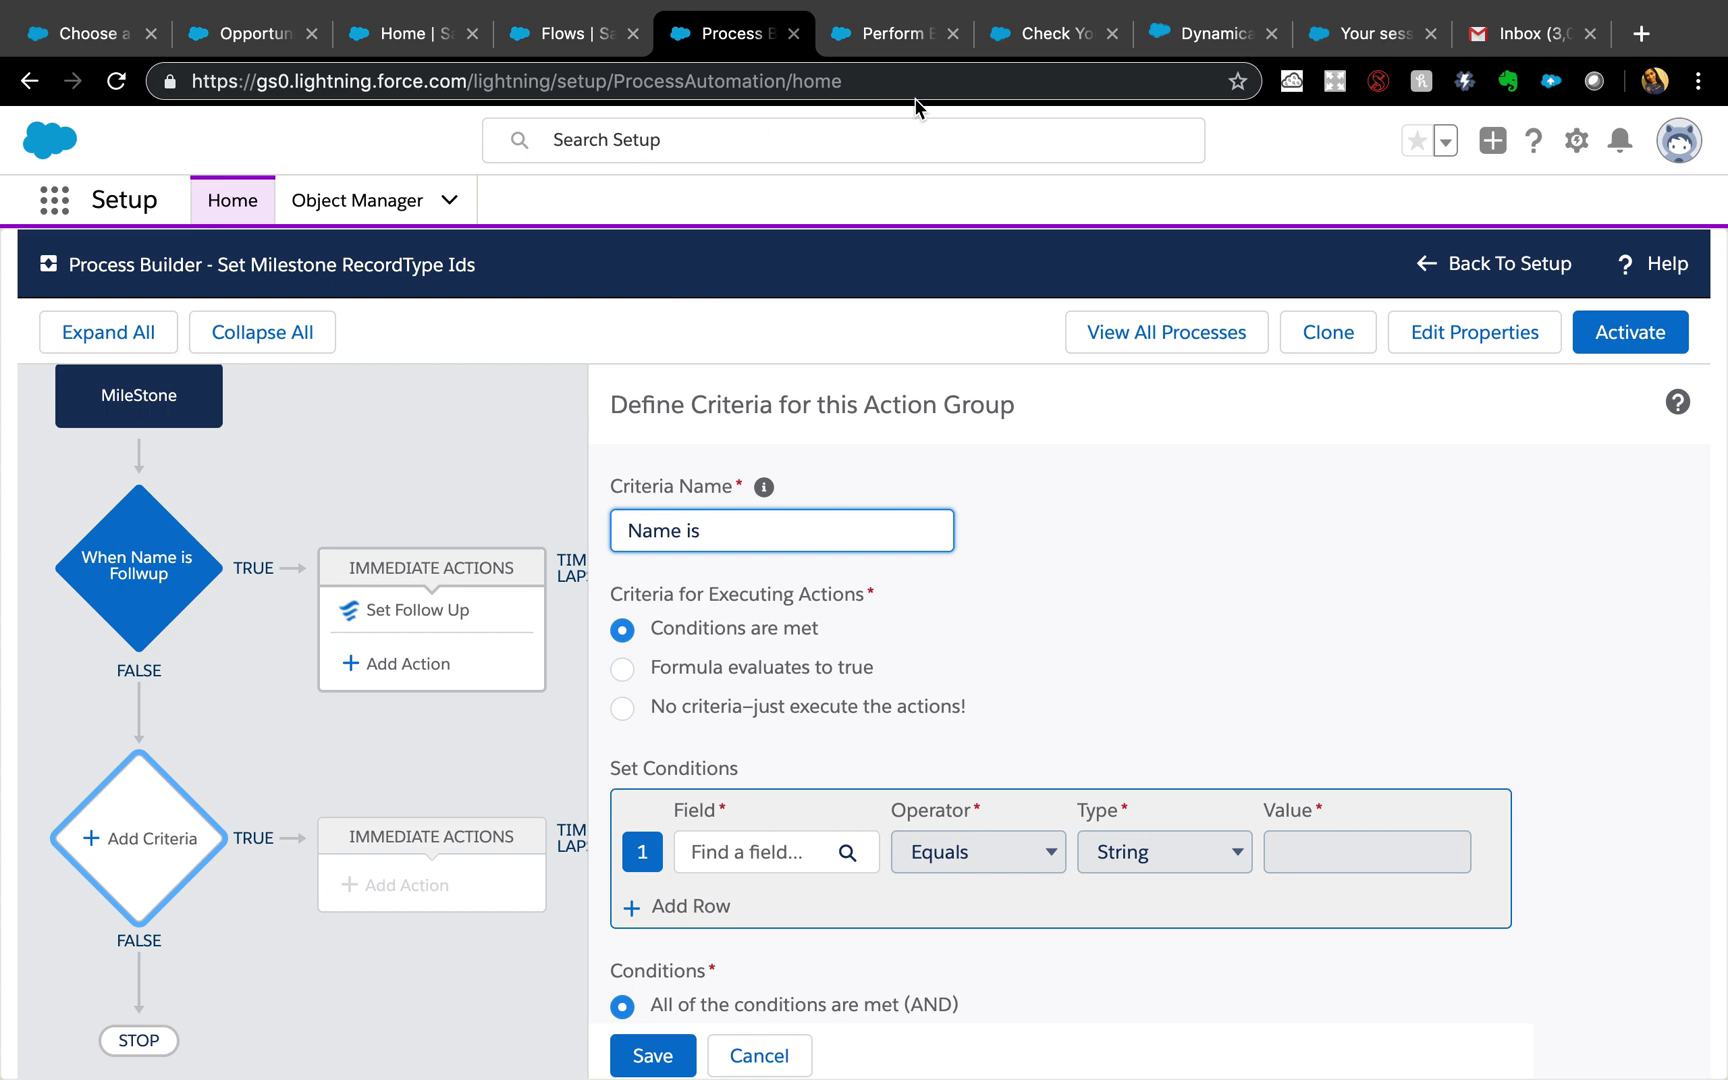
{"action": "left_click", "coordinate": [898, 33]}
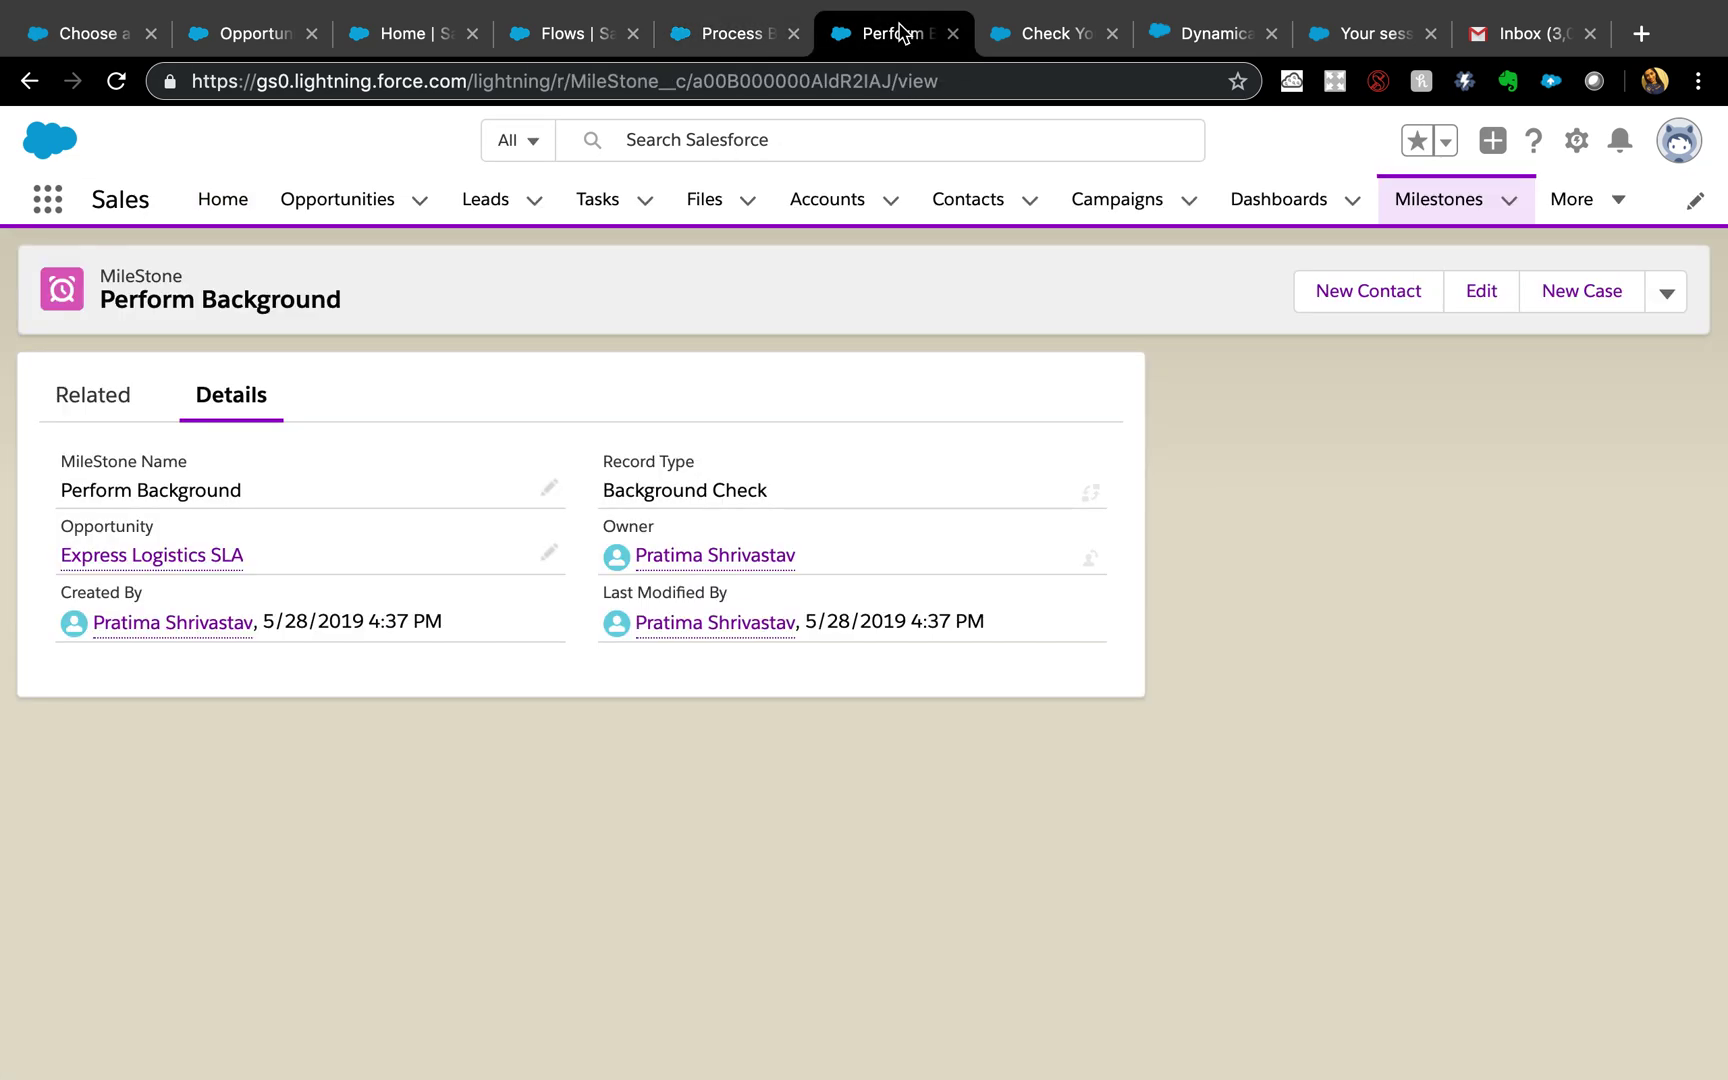
{"action": "double_click", "coordinate": [232, 488]}
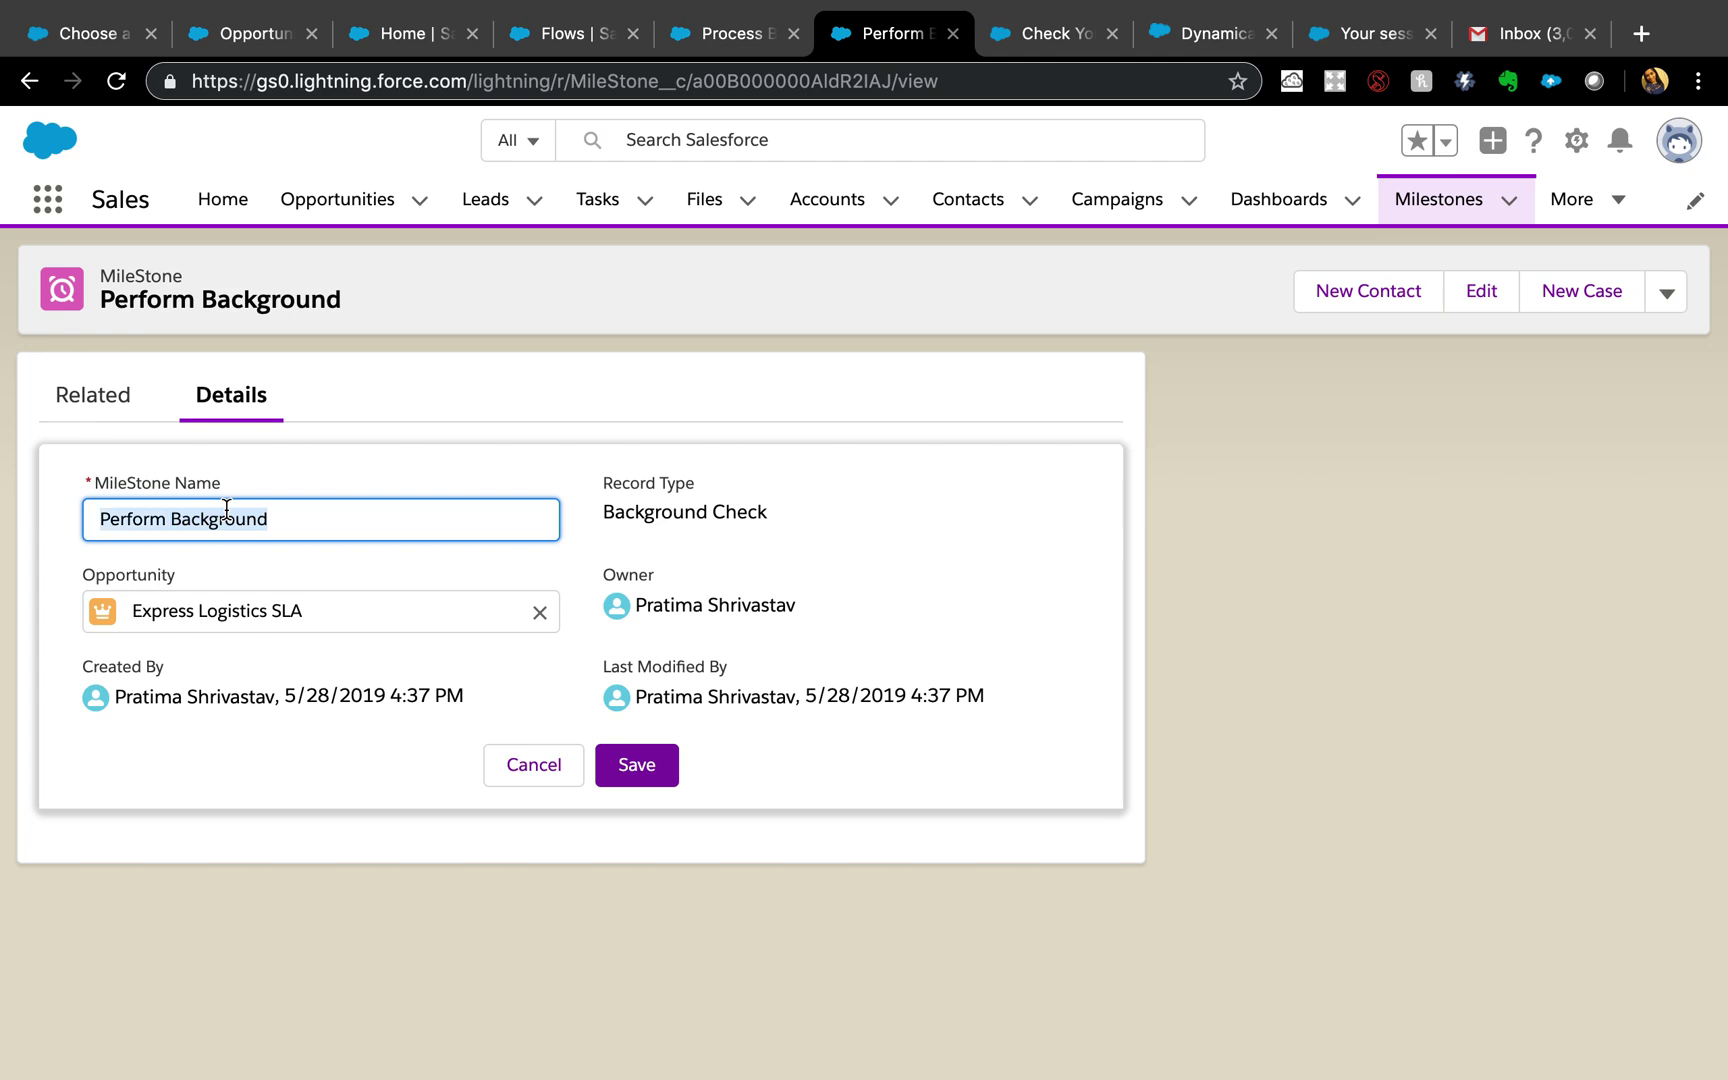
{"action": "left_click", "coordinate": [527, 35]}
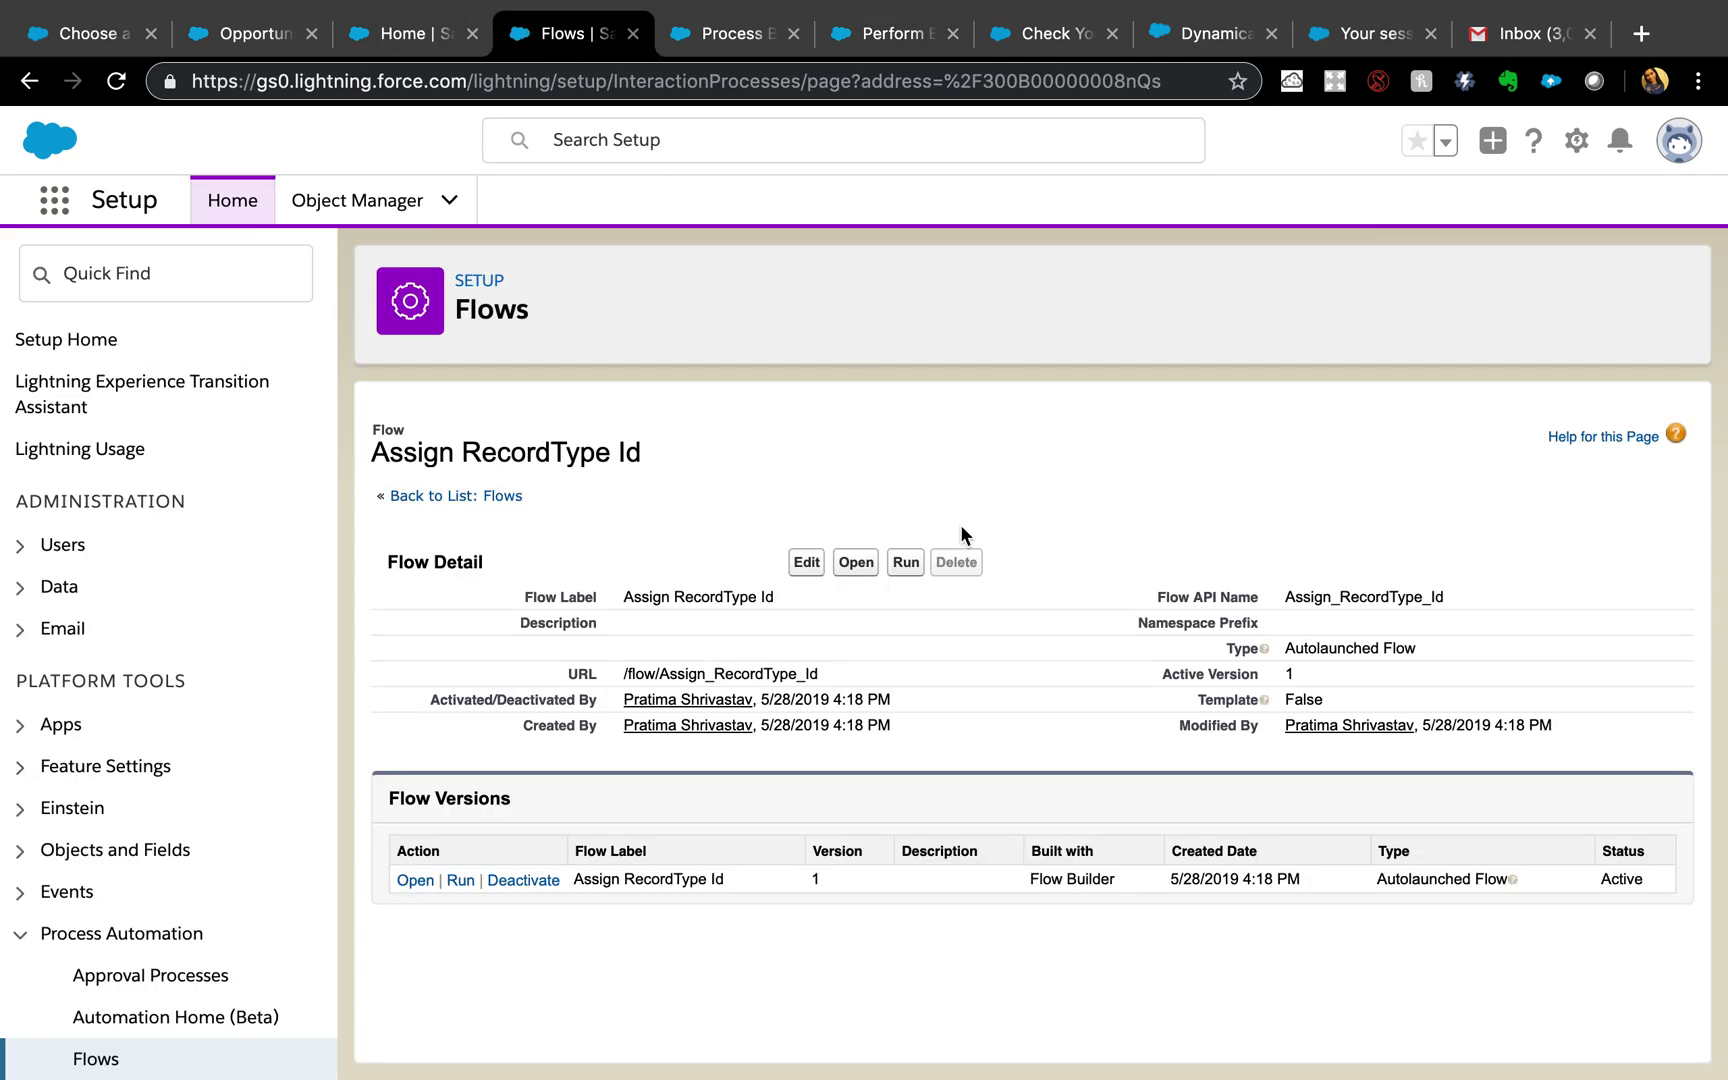
{"action": "left_click", "coordinate": [733, 35]}
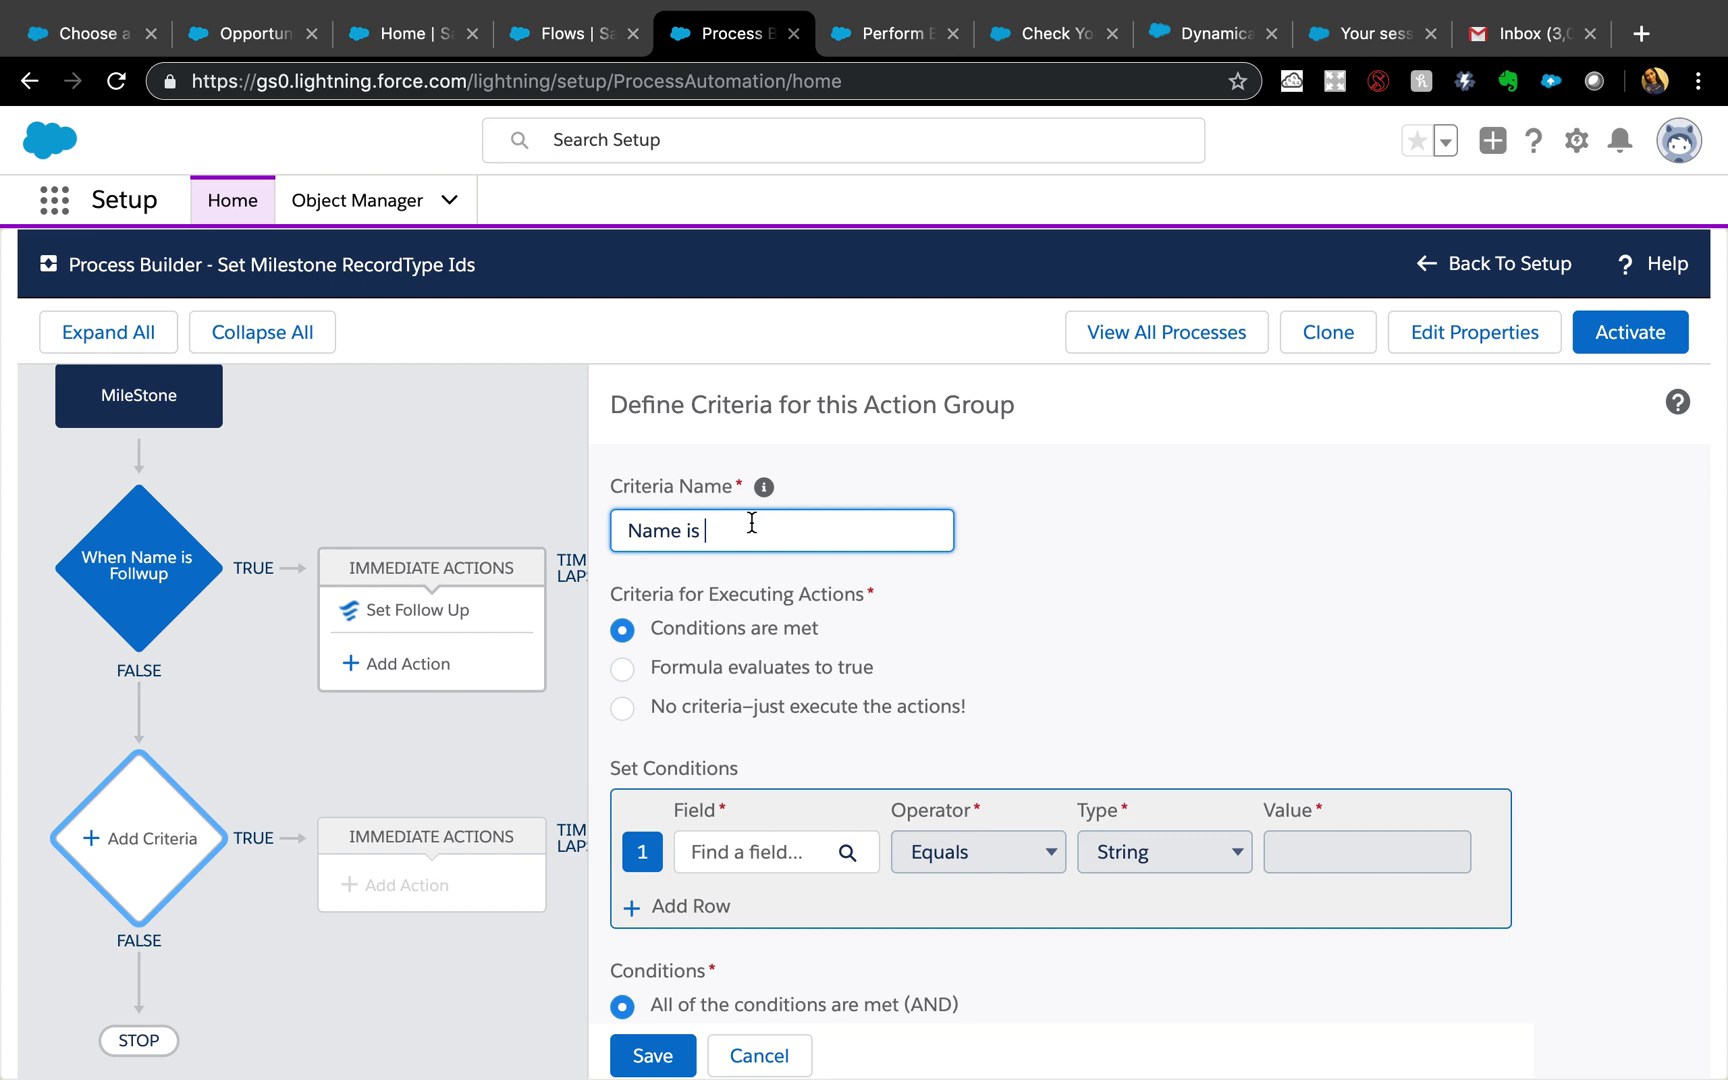
{"action": "type", "text": "Perform Background"}
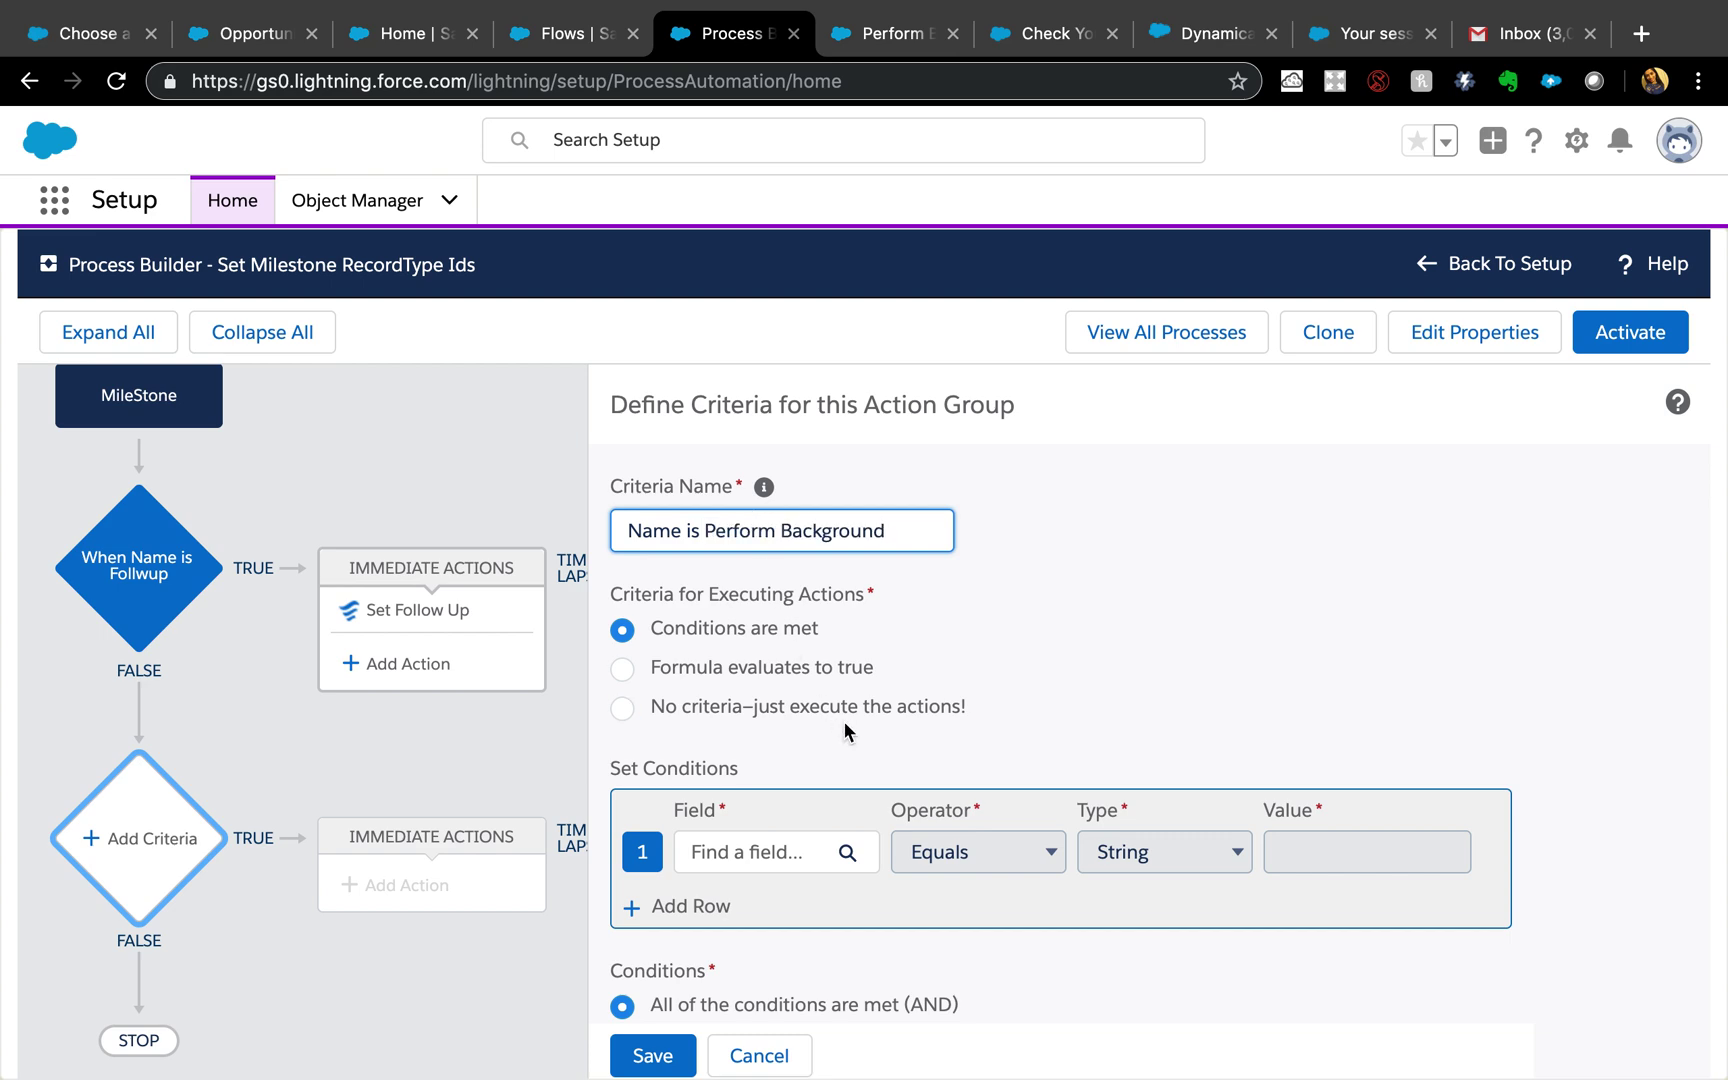
Set the criteria's condition to MileStone Name Equals the string "Perform Background" and save the criteria
{"action": "left_click", "coordinate": [759, 858]}
{"action": "type", "text": "nam"}
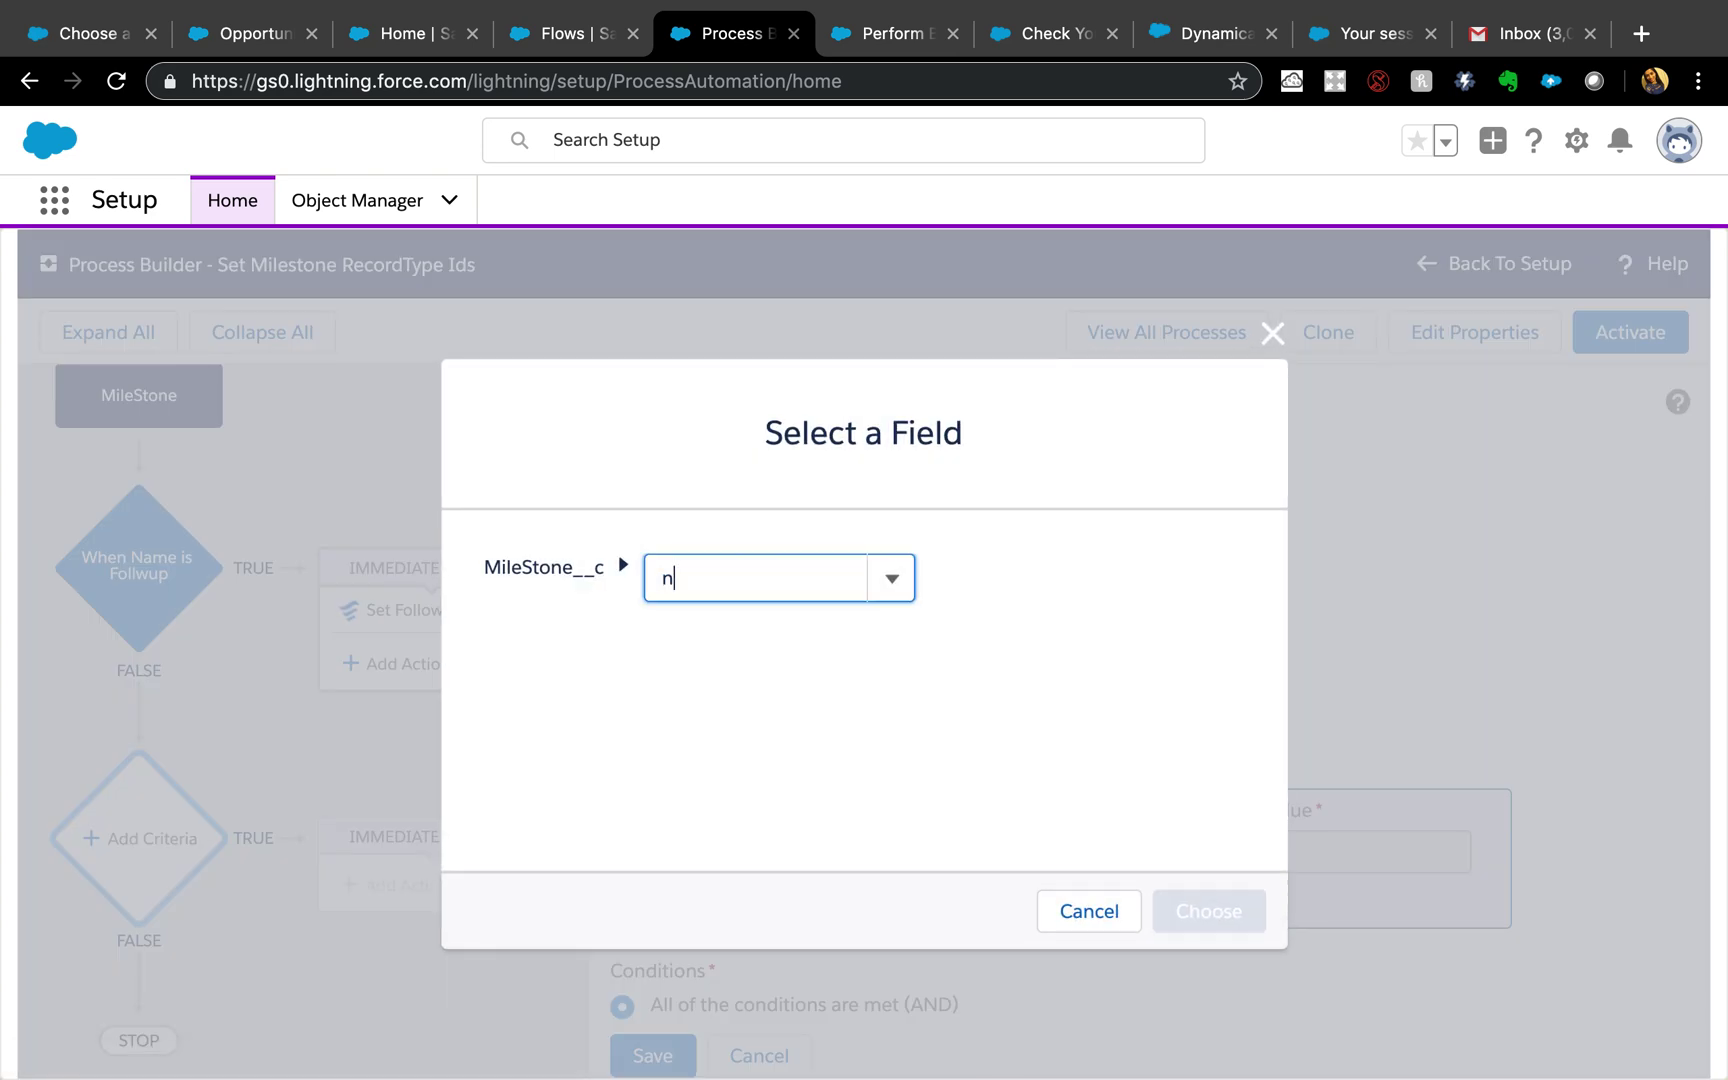
{"action": "left_click", "coordinate": [762, 626]}
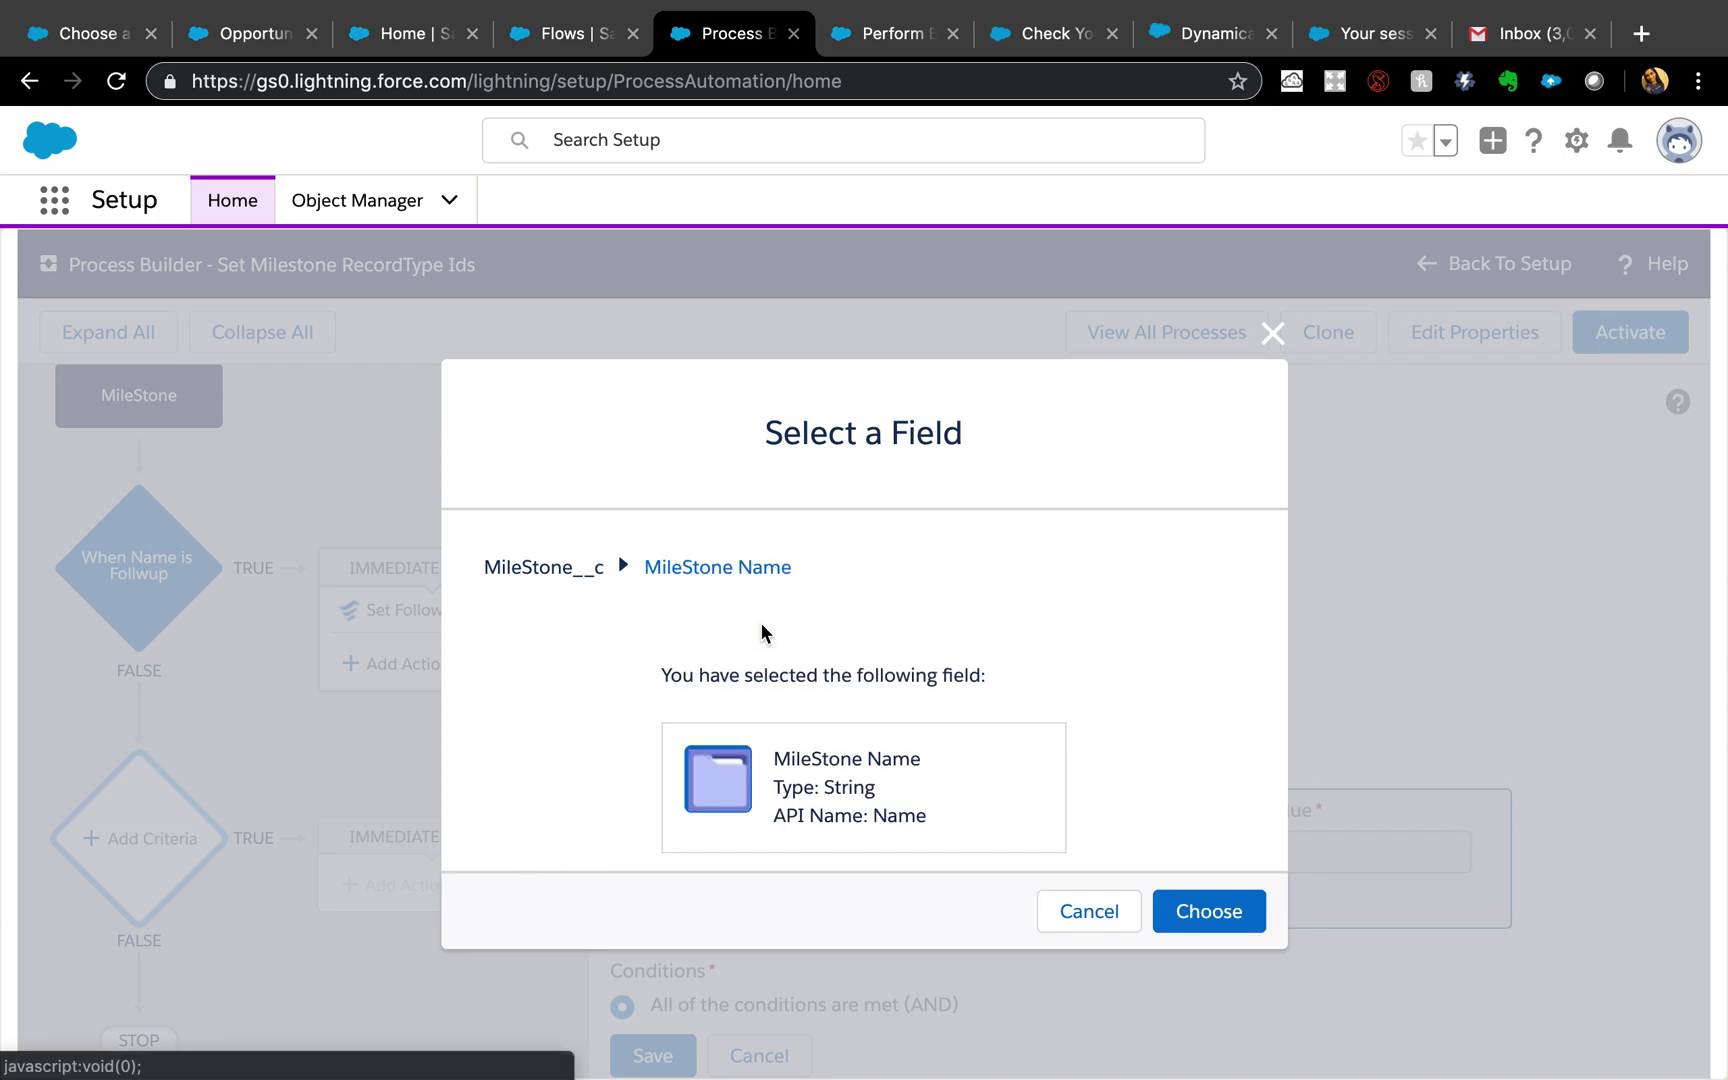
{"action": "left_click", "coordinate": [1211, 913]}
{"action": "left_click", "coordinate": [1330, 858]}
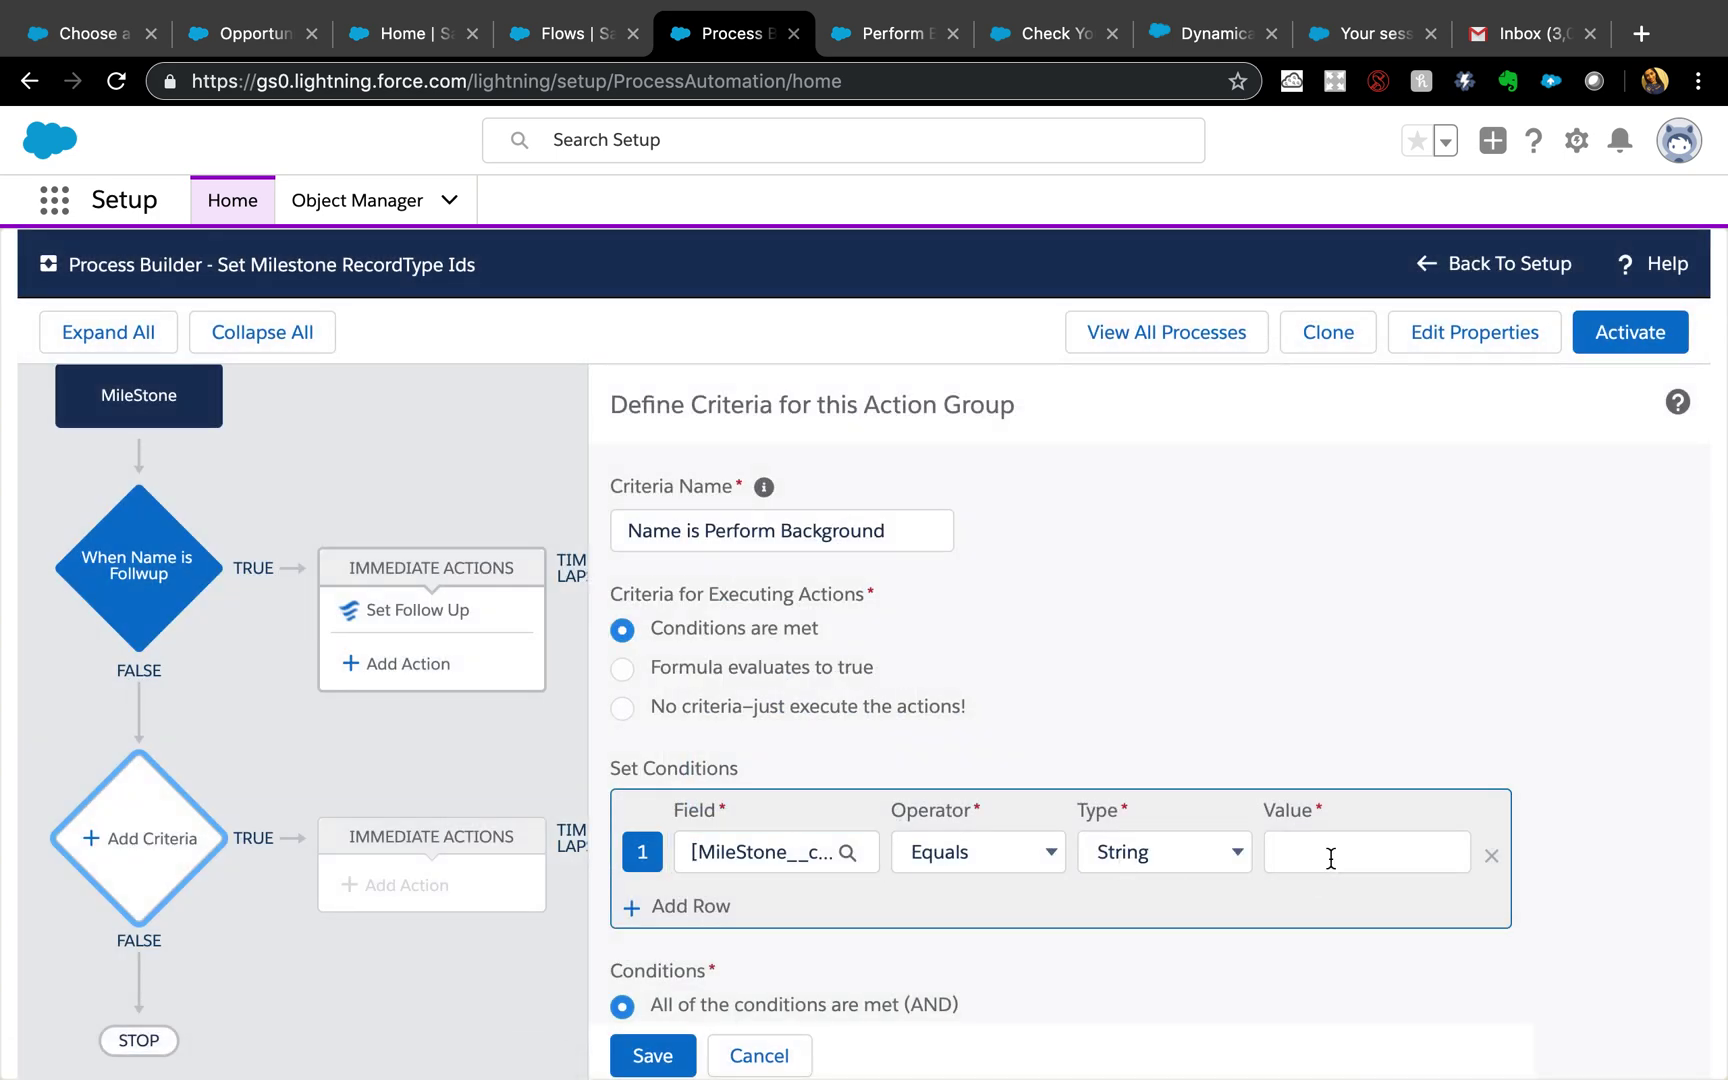
{"action": "type", "text": "Perform Background"}
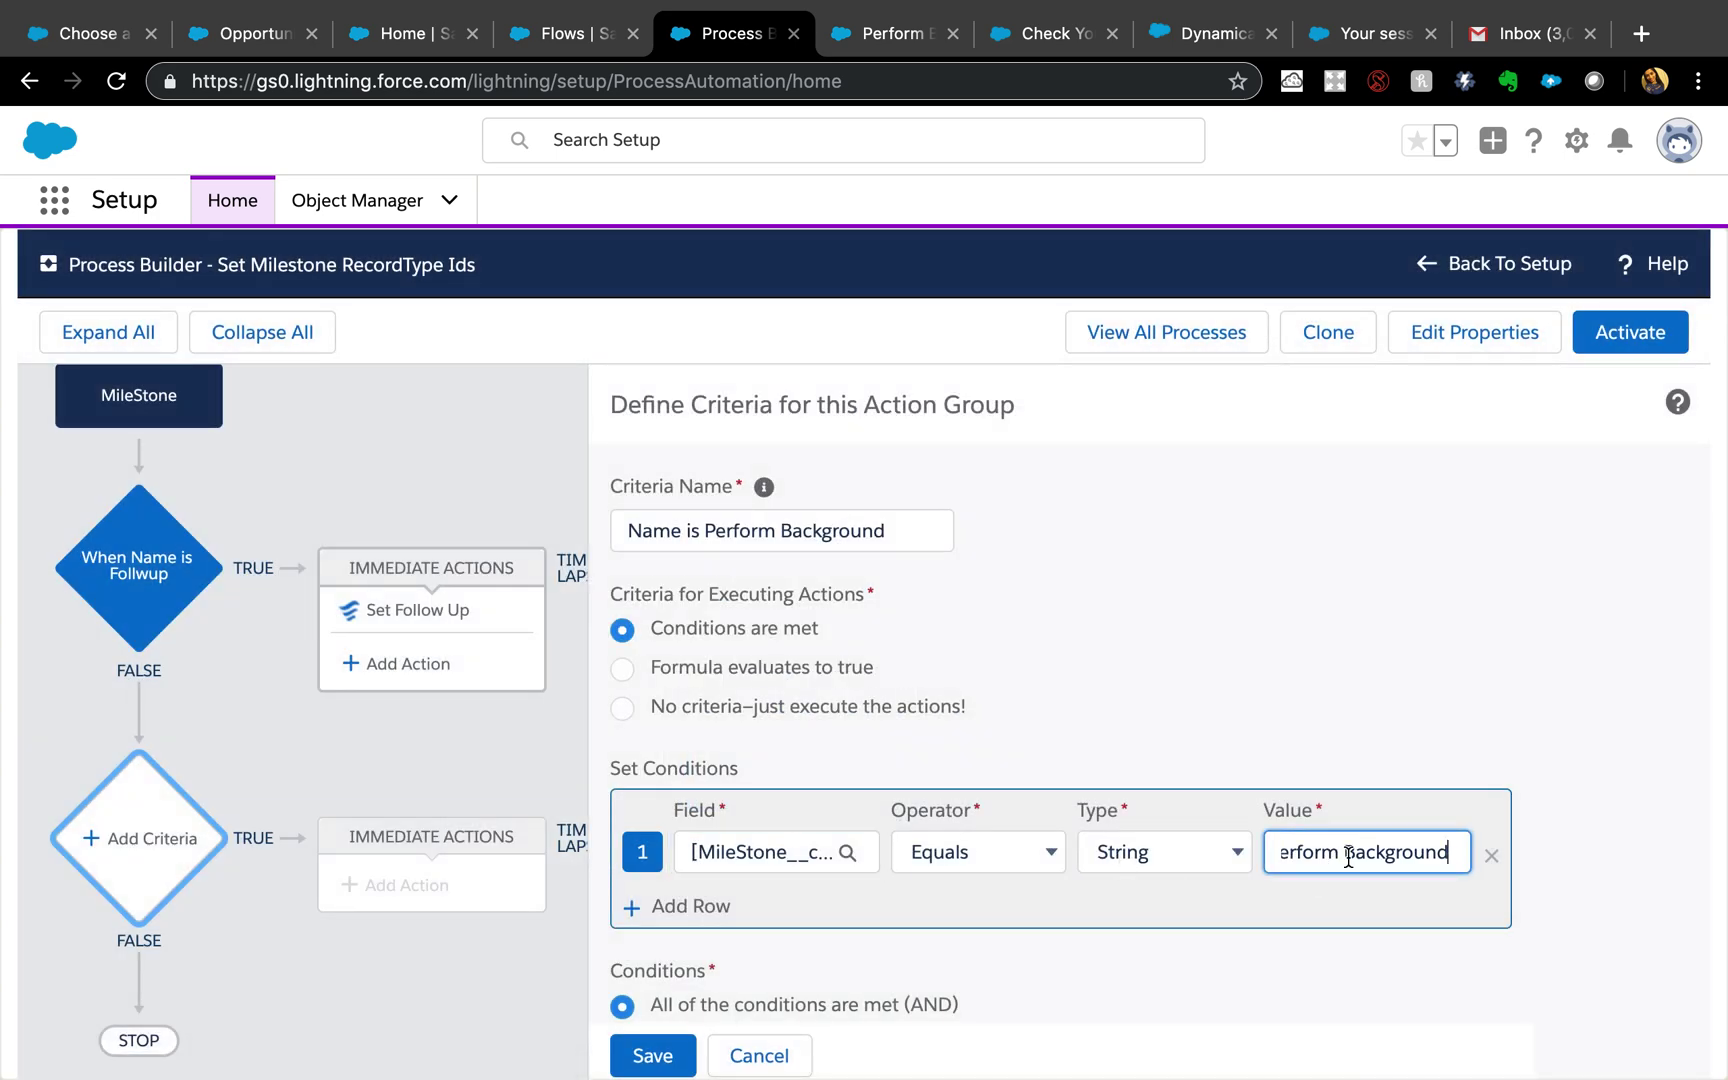
{"action": "key", "text": "super+Left"}
{"action": "scroll", "coordinate": [1348, 858], "scroll_direction": "down", "scroll_amount": 3}
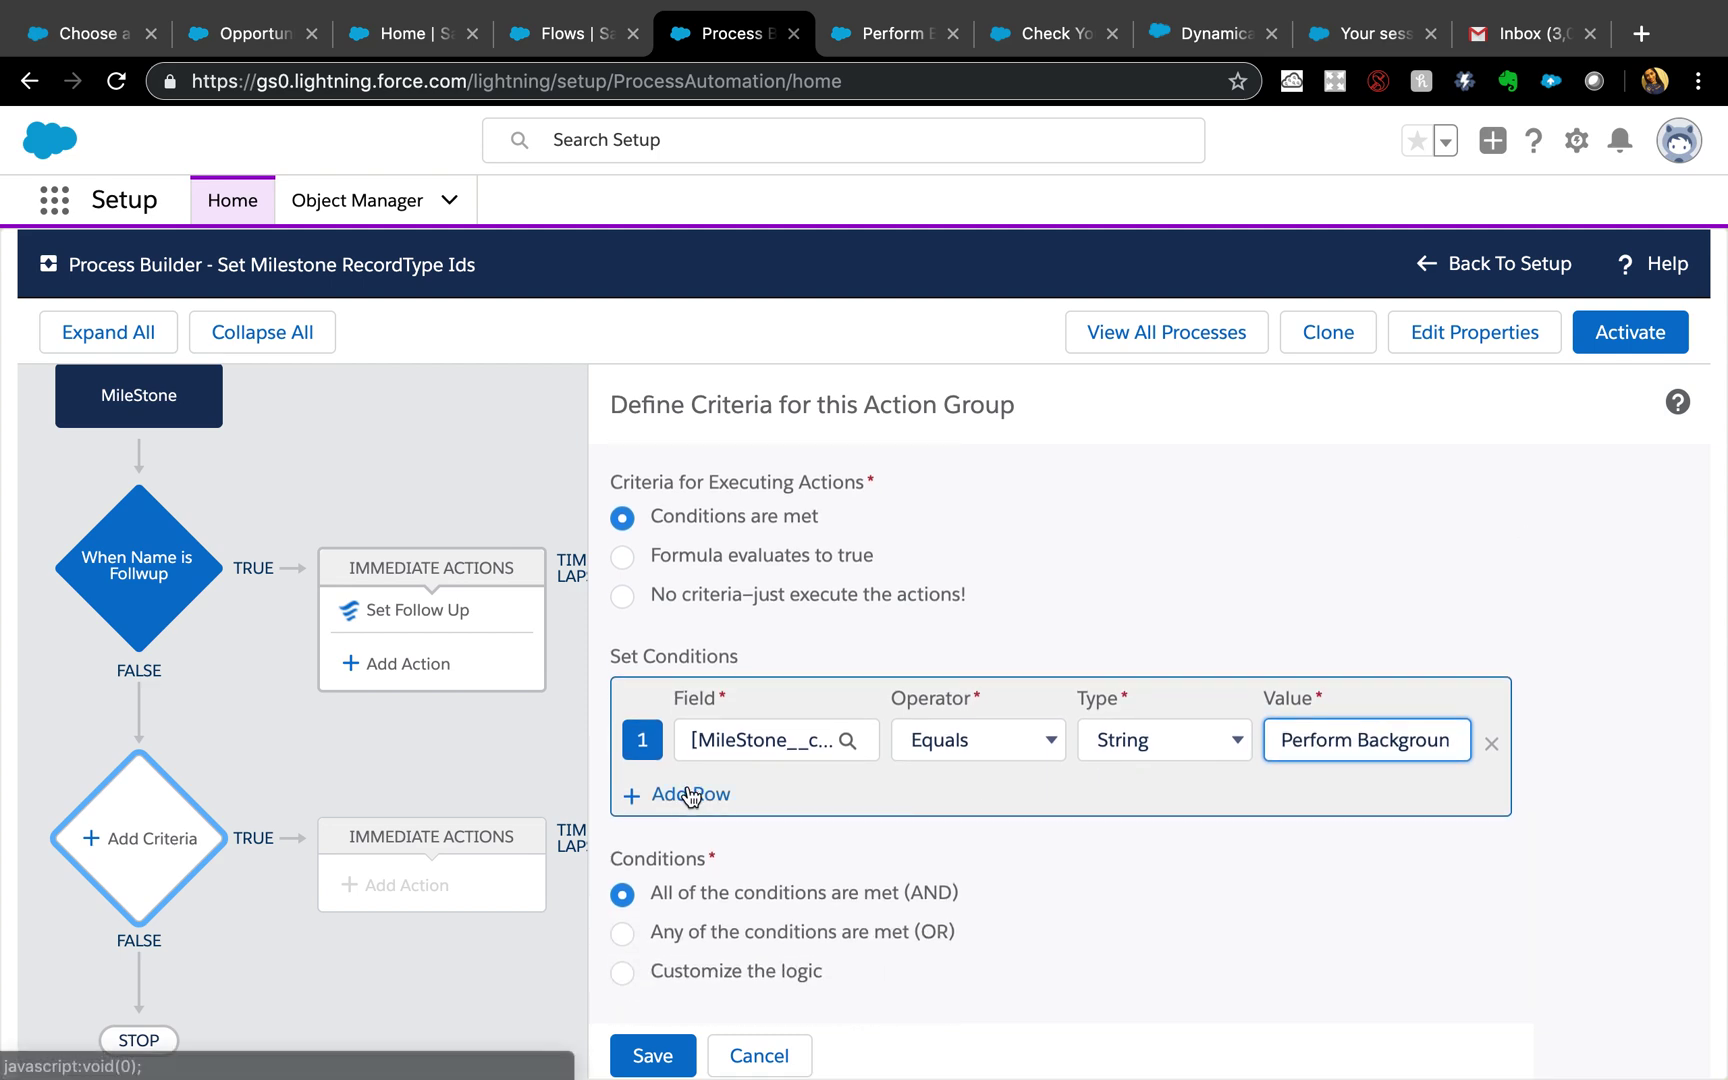
{"action": "scroll", "coordinate": [796, 779], "scroll_direction": "down", "scroll_amount": 1}
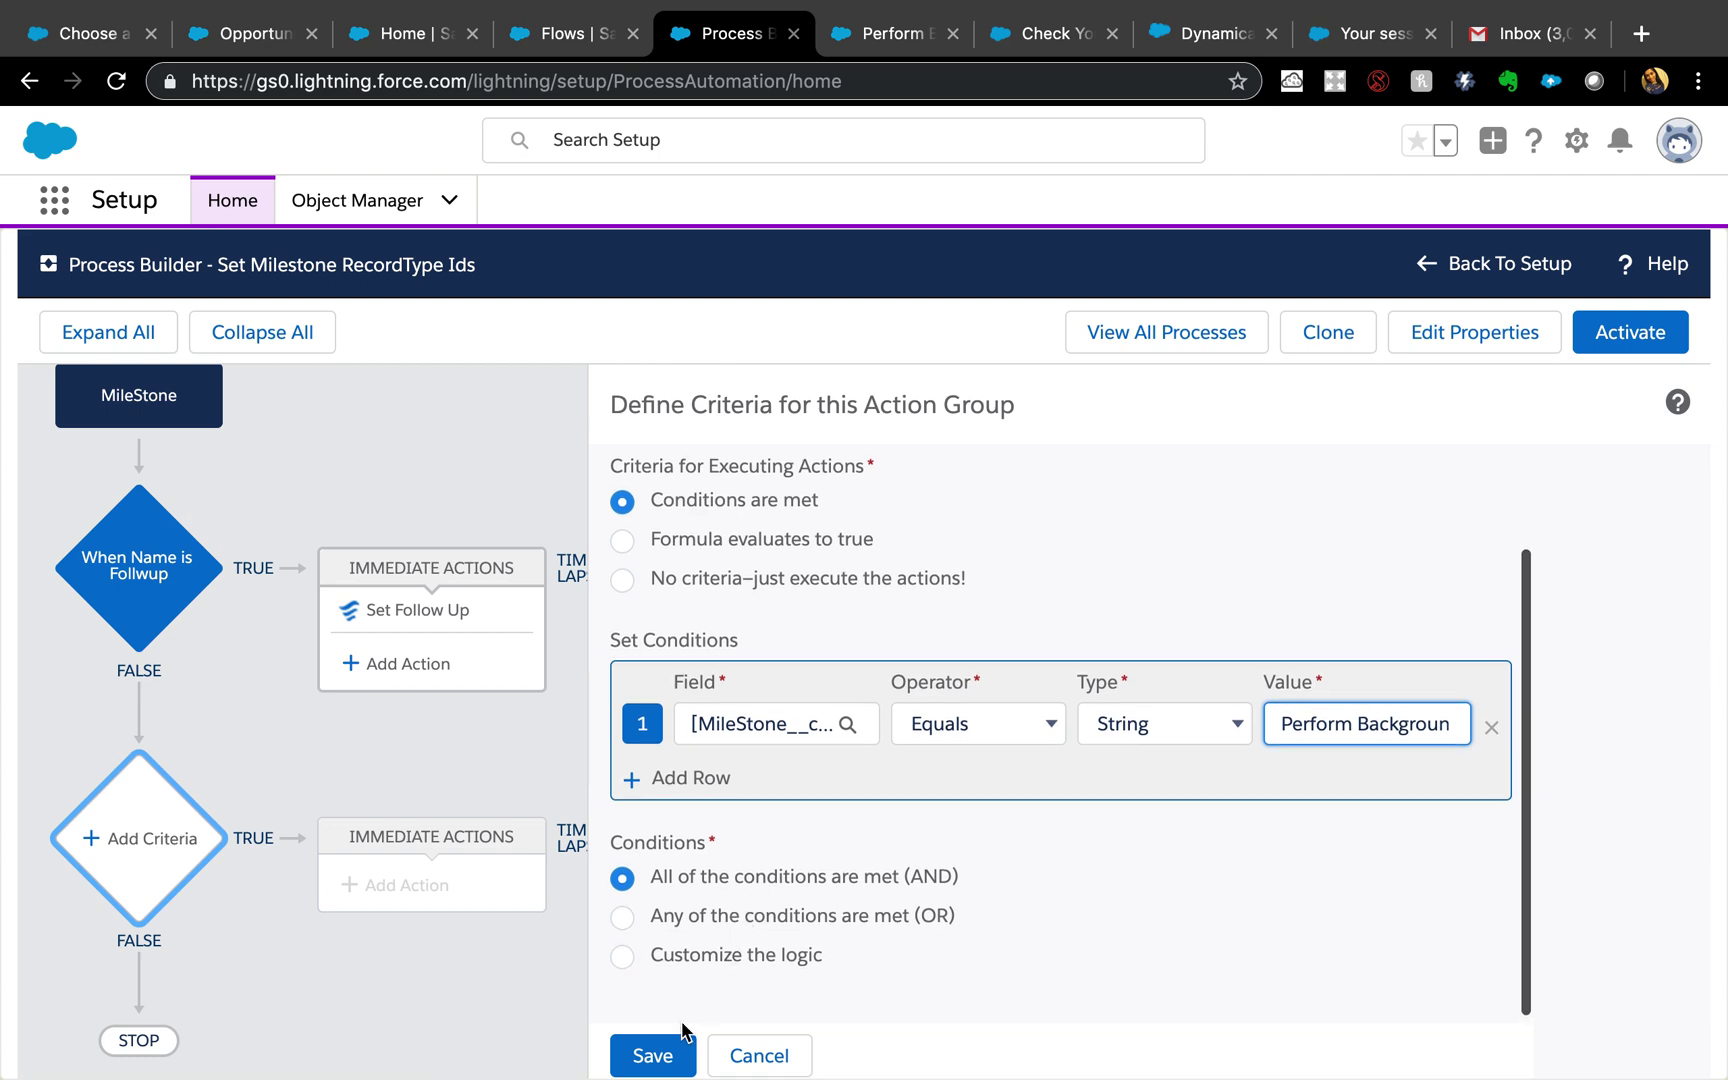
{"action": "left_click", "coordinate": [663, 1053]}
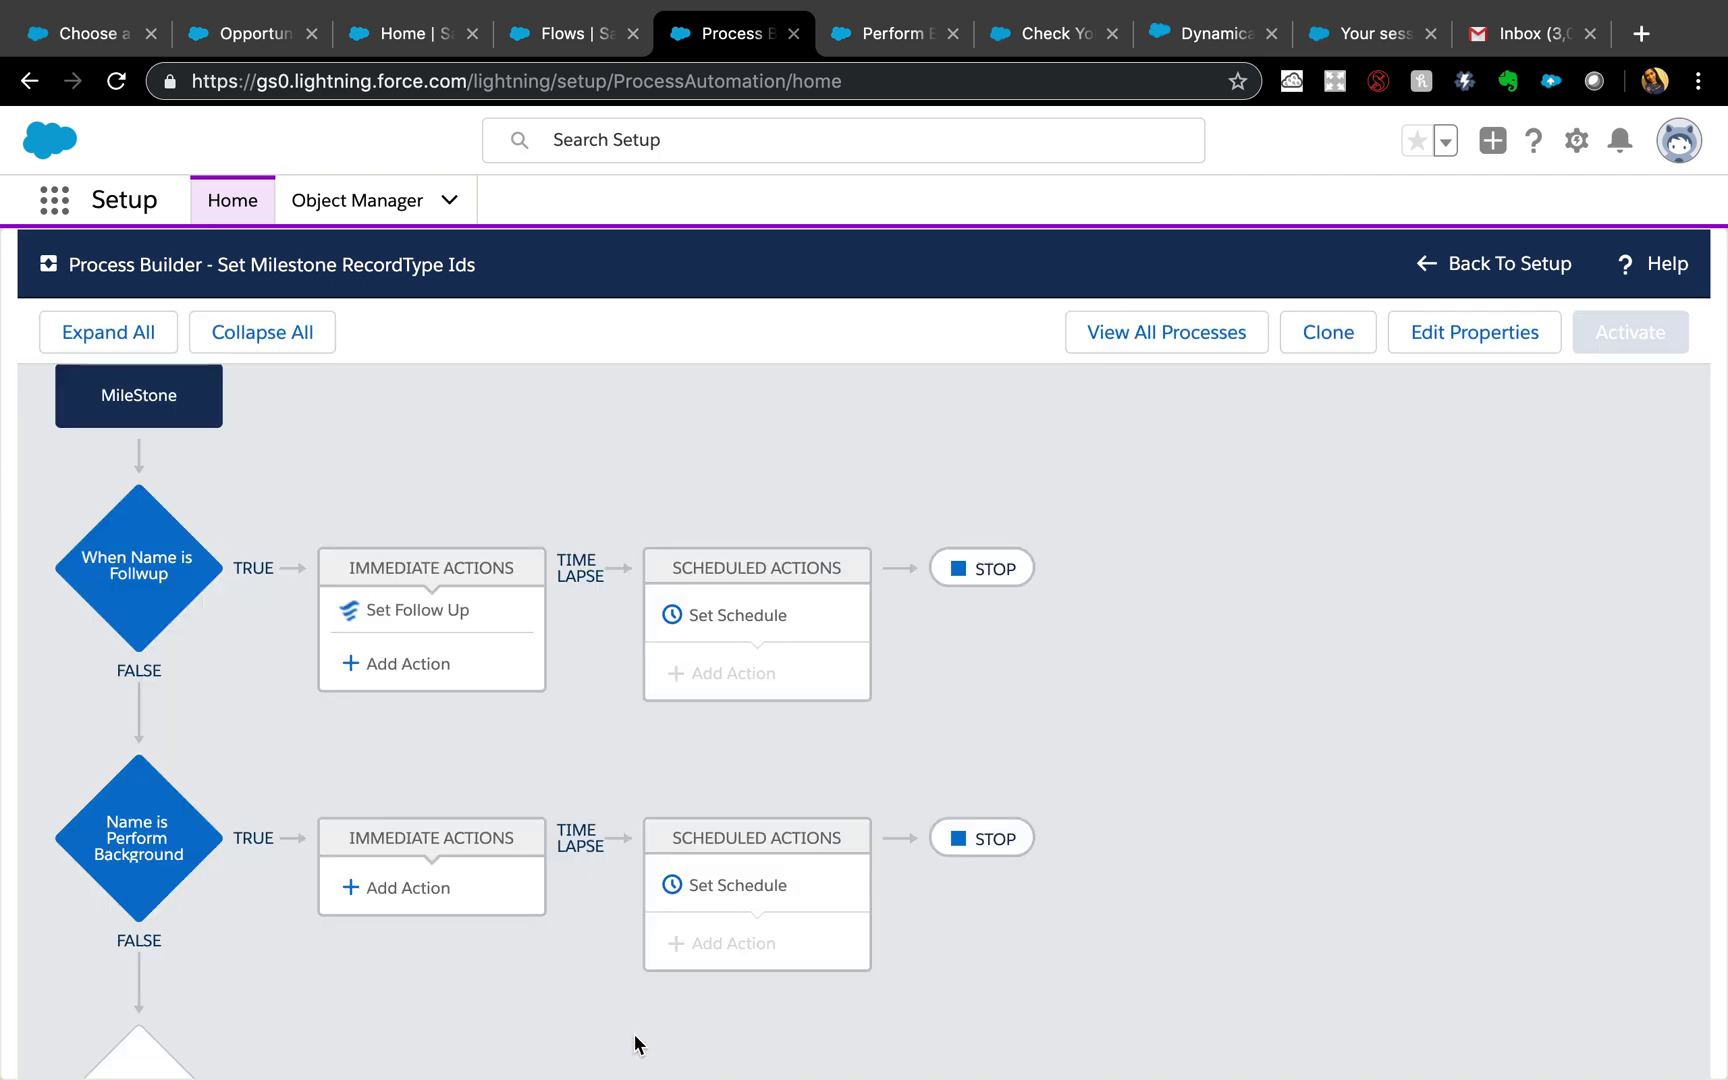
Add a Flows immediate action named "set Perform Background recordtype" to the Perform Background criteria, using the Assign RecordType Id flow
{"action": "left_click", "coordinate": [452, 889]}
{"action": "left_click", "coordinate": [902, 535]}
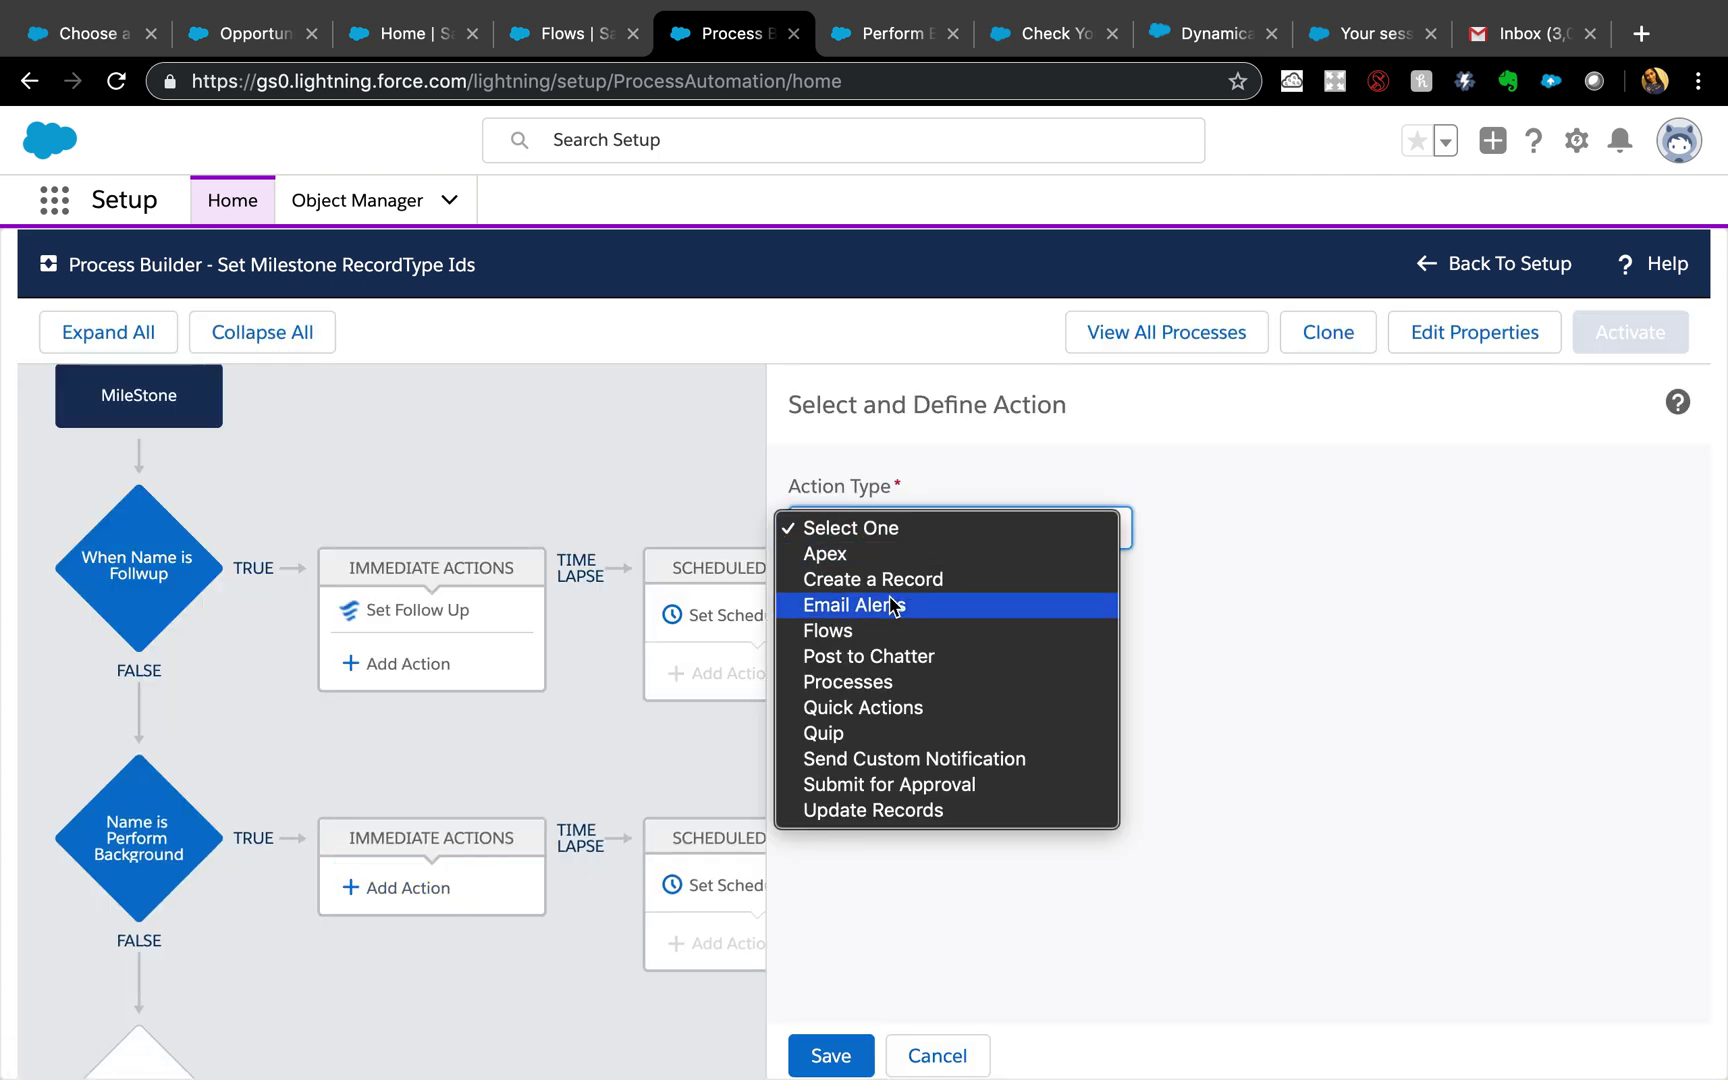
{"action": "left_click", "coordinate": [886, 630]}
{"action": "left_click", "coordinate": [886, 632]}
{"action": "type", "text": "s"}
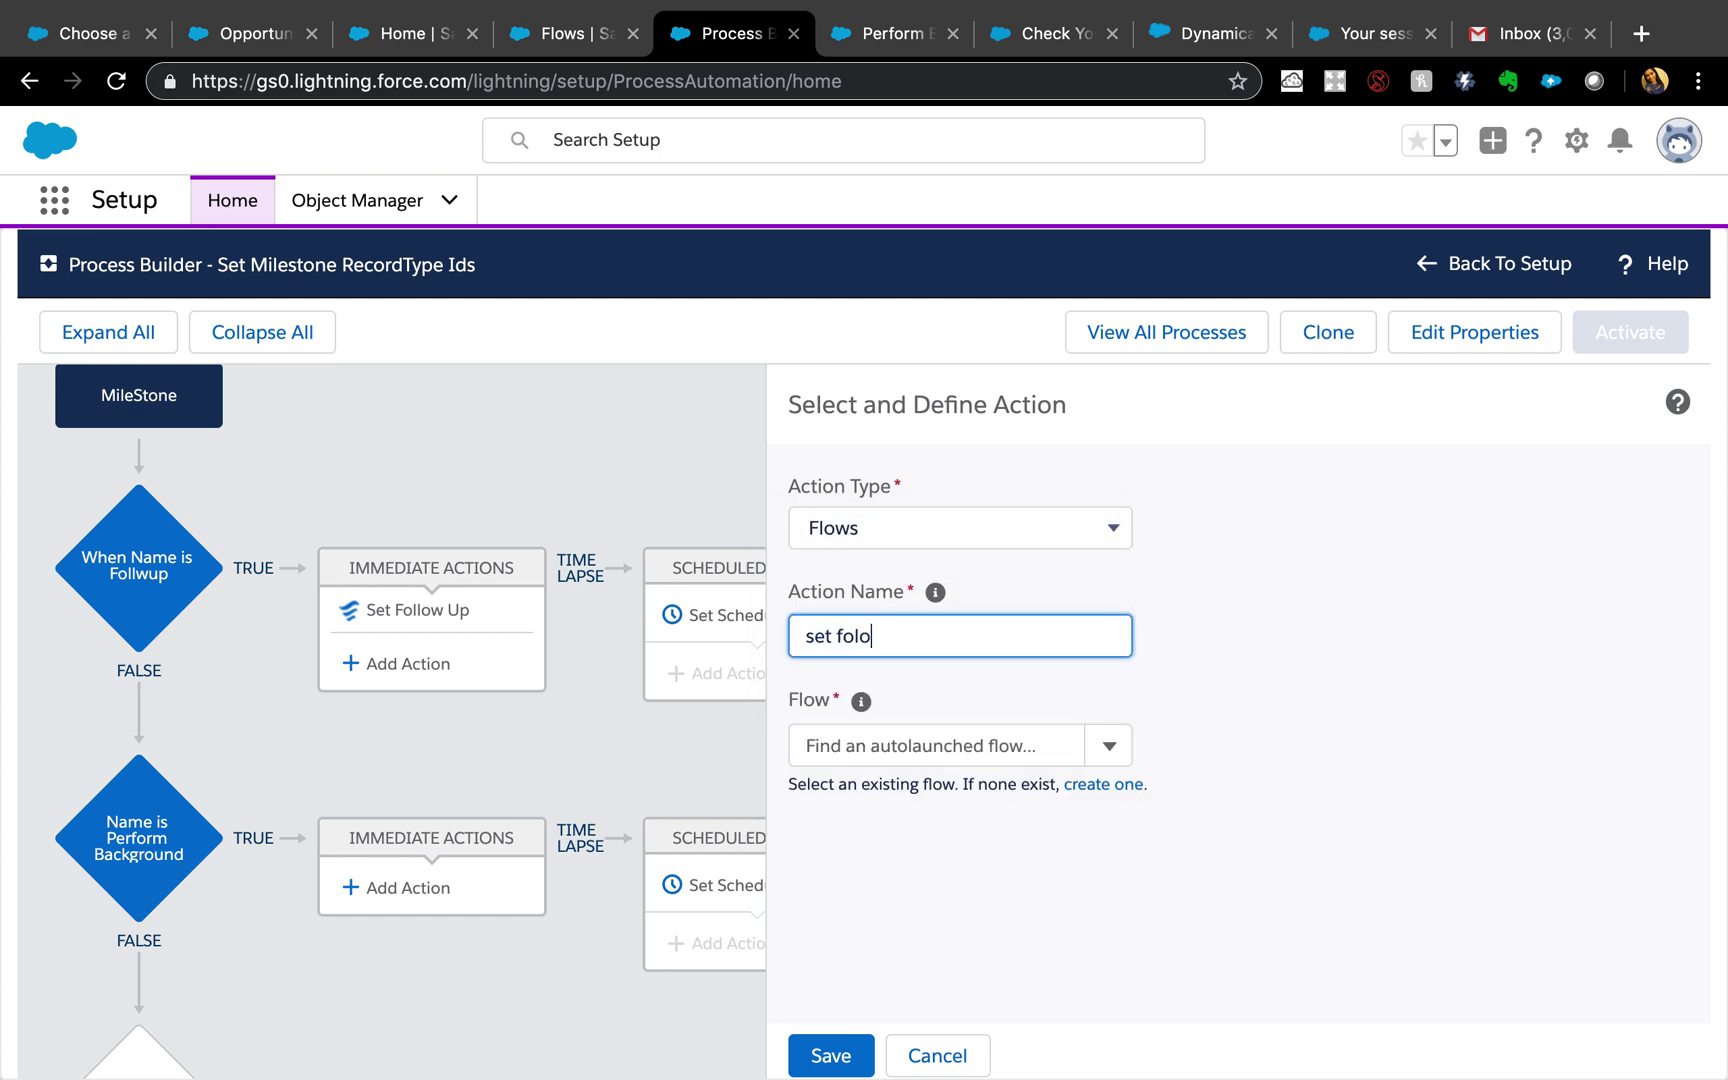
{"action": "type", "text": "et Perform Background recor"}
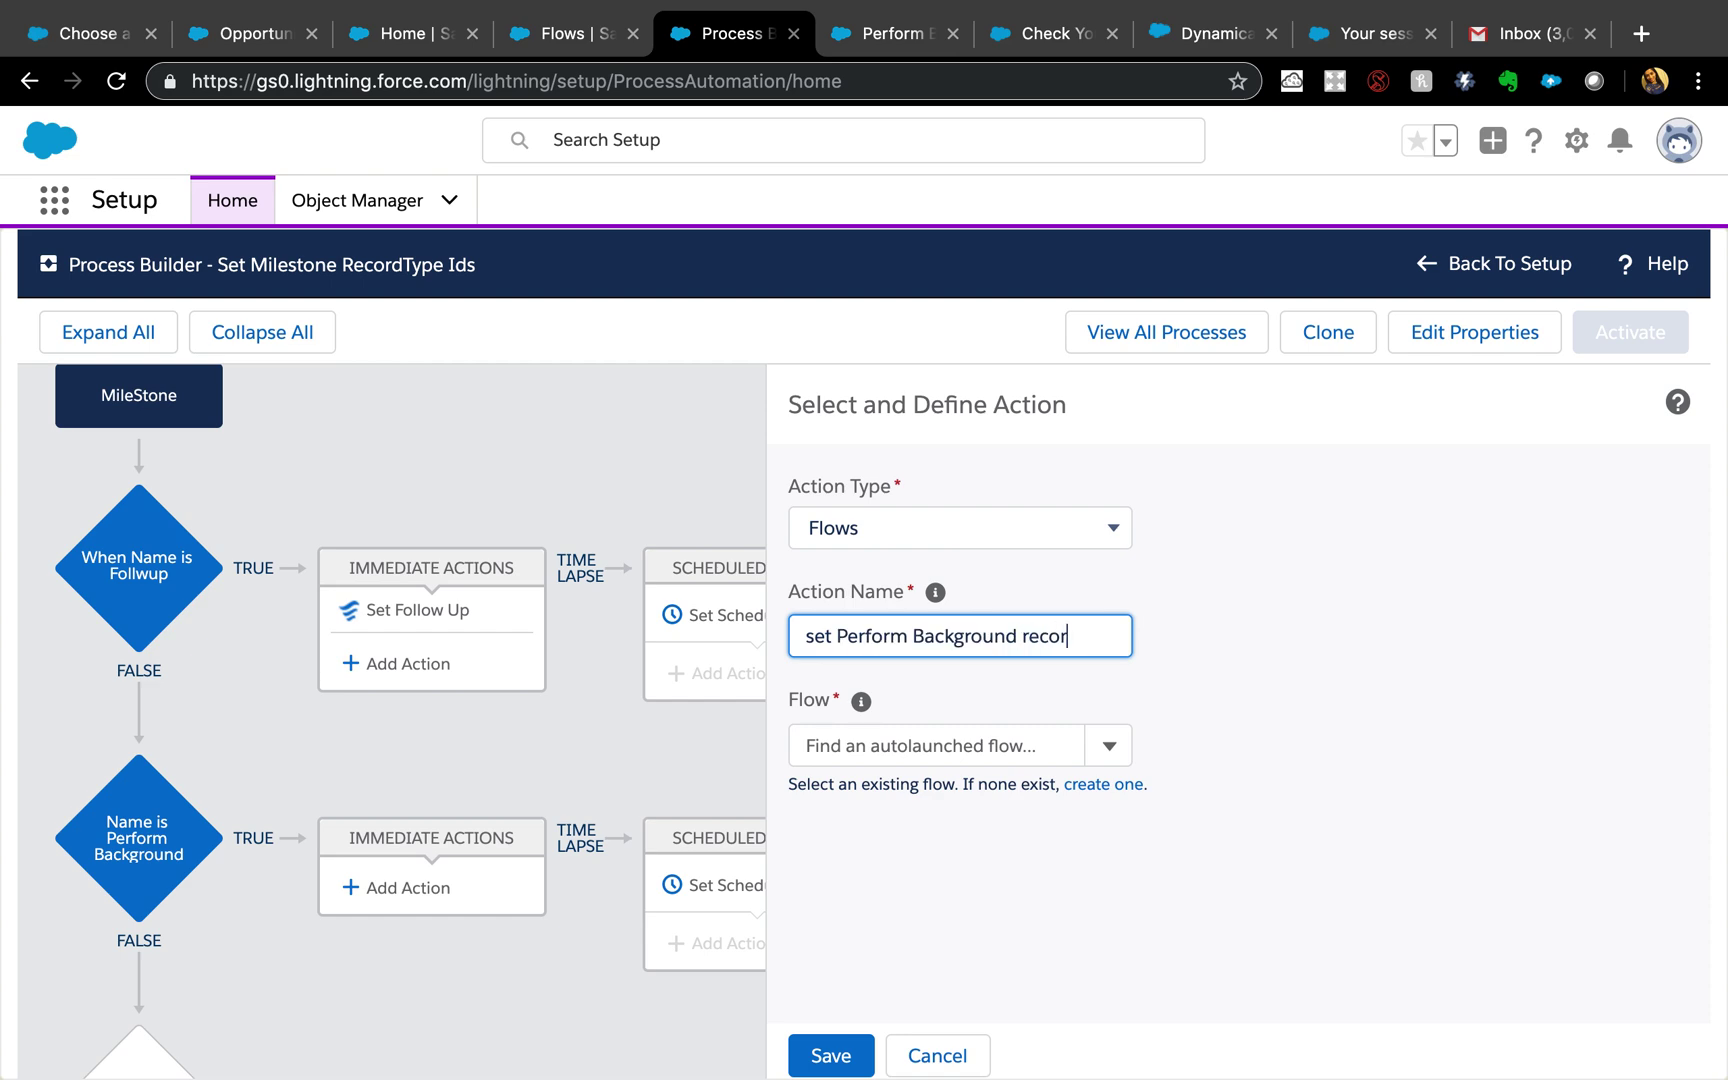
{"action": "type", "text": "dtype"}
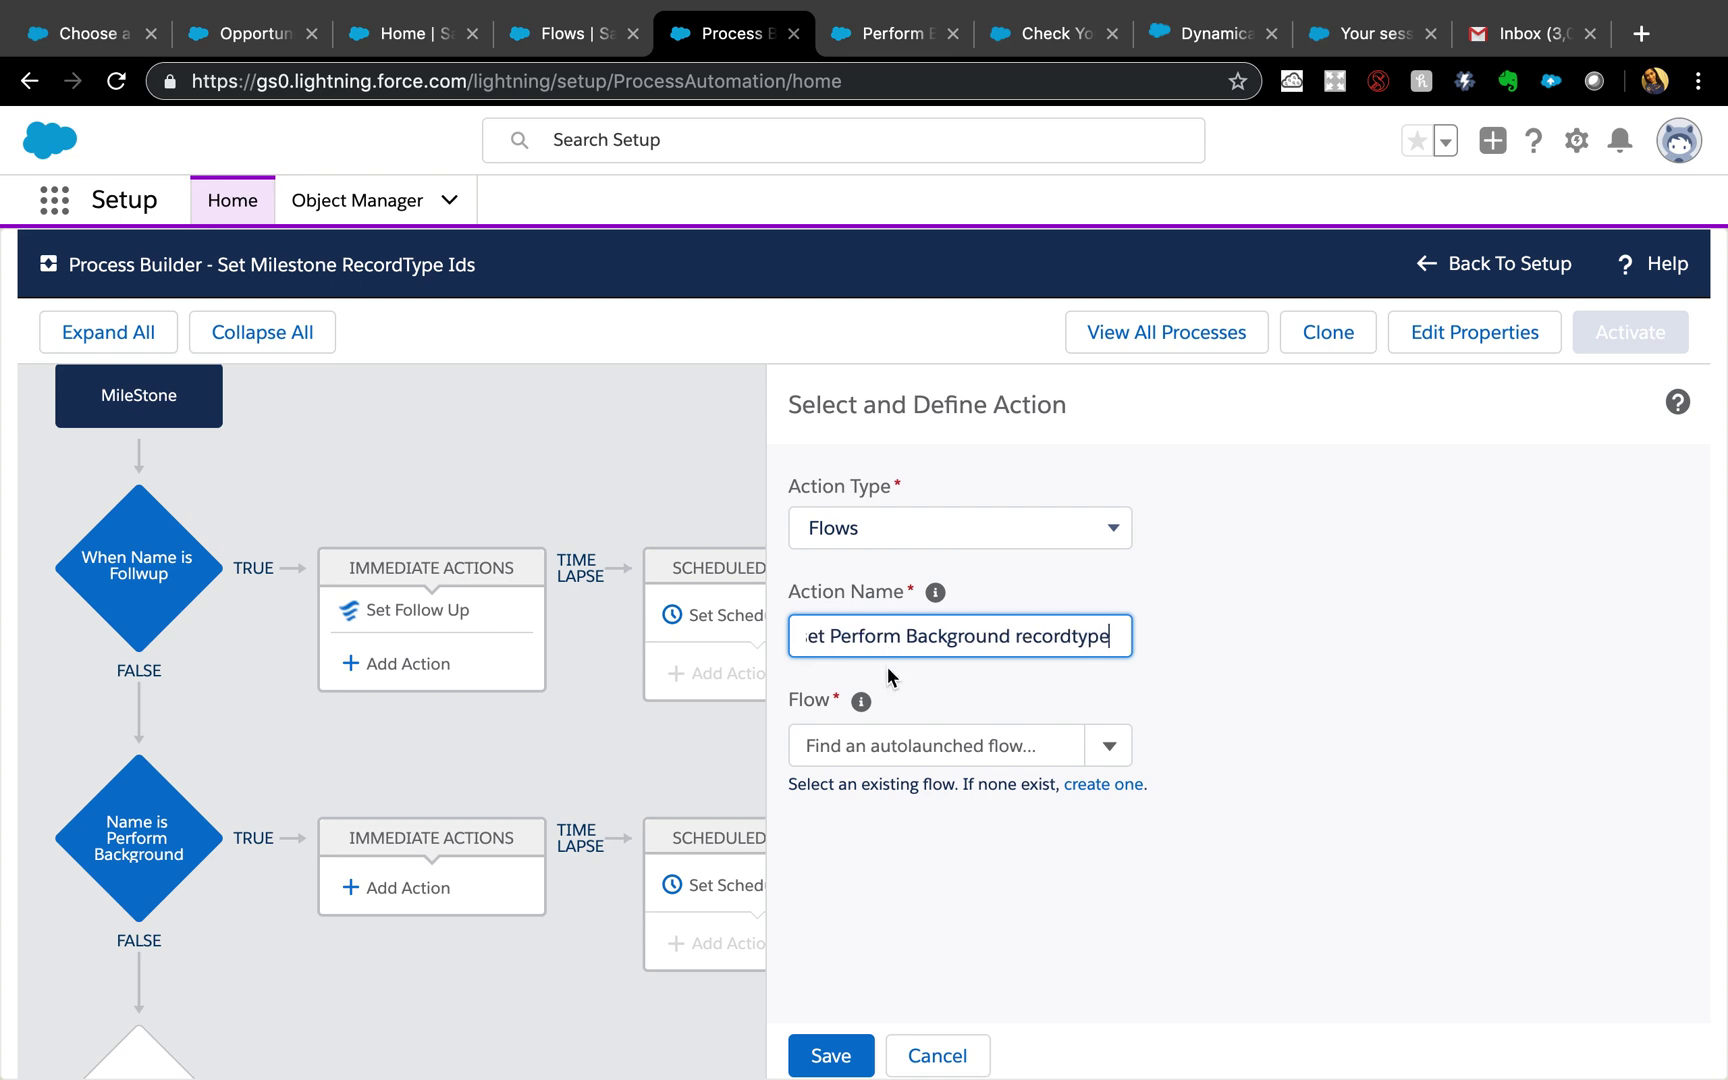
{"action": "left_click", "coordinate": [899, 742]}
{"action": "left_click", "coordinate": [898, 800]}
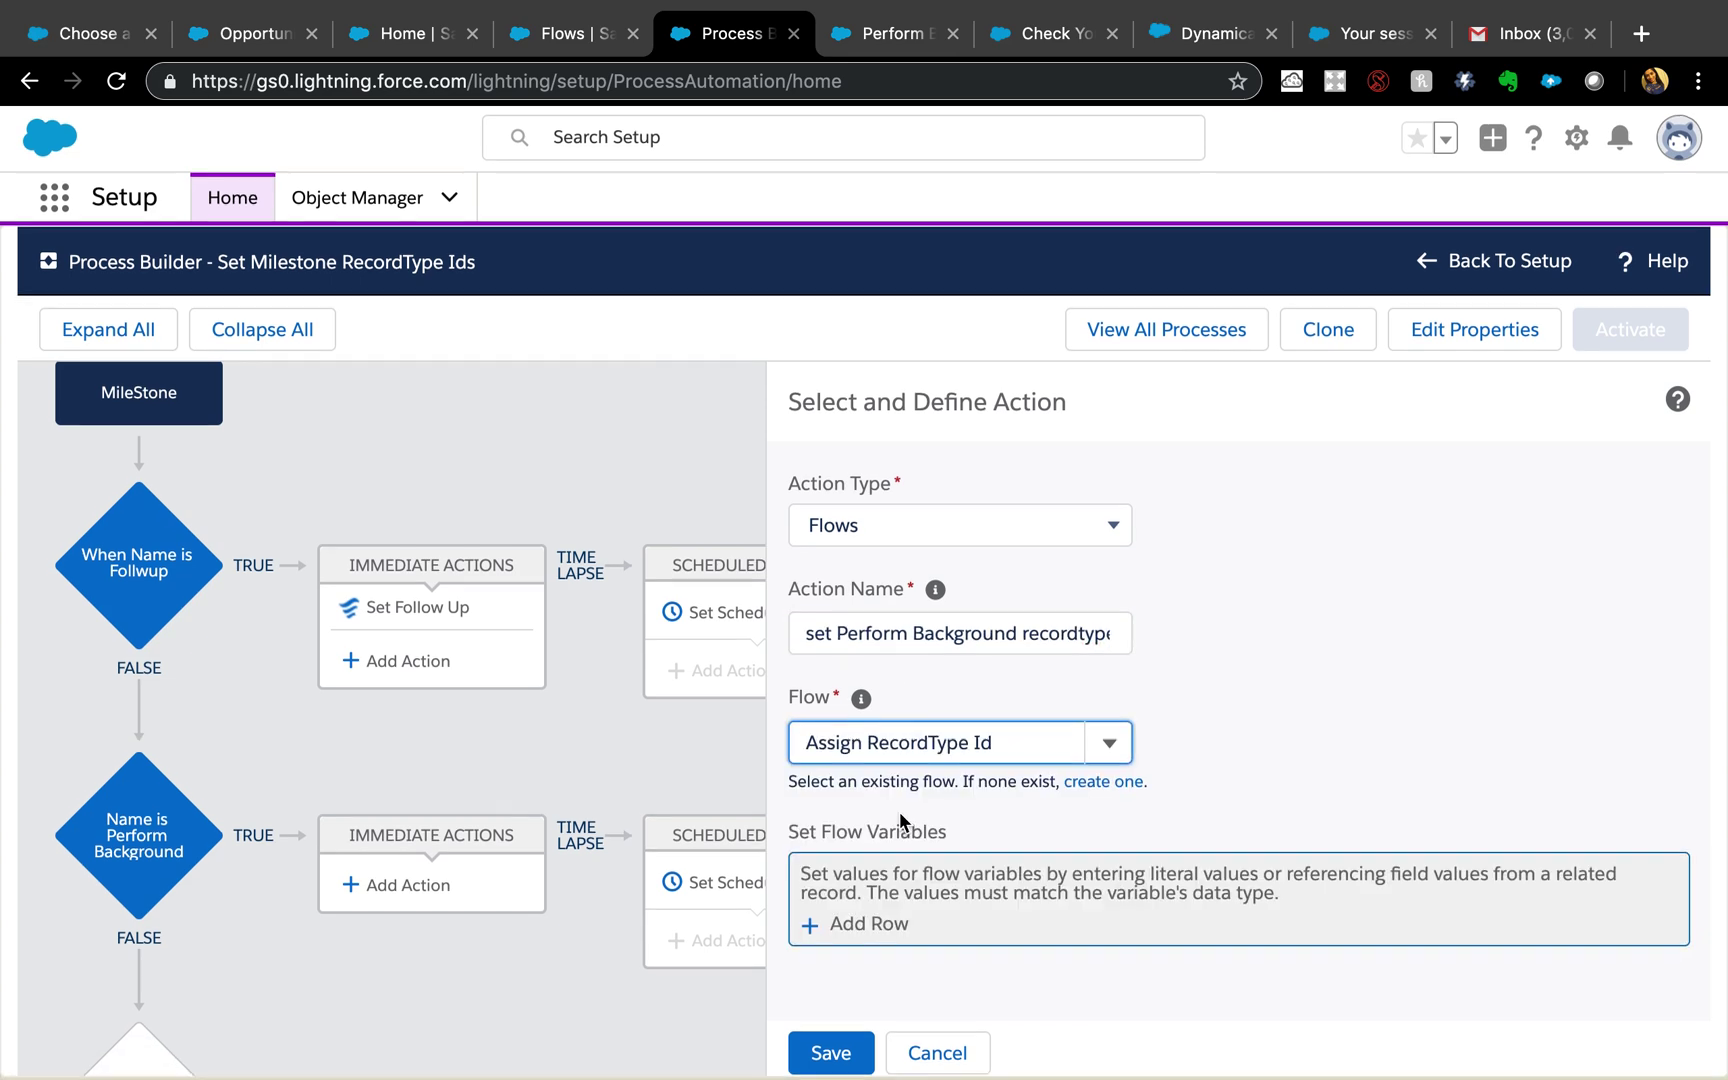
Set the flow variable varMilestoneRecId to a field reference to the milestone's Record ID, [MileStone__c].Id
{"action": "left_click", "coordinate": [868, 929]}
{"action": "left_click", "coordinate": [943, 910]}
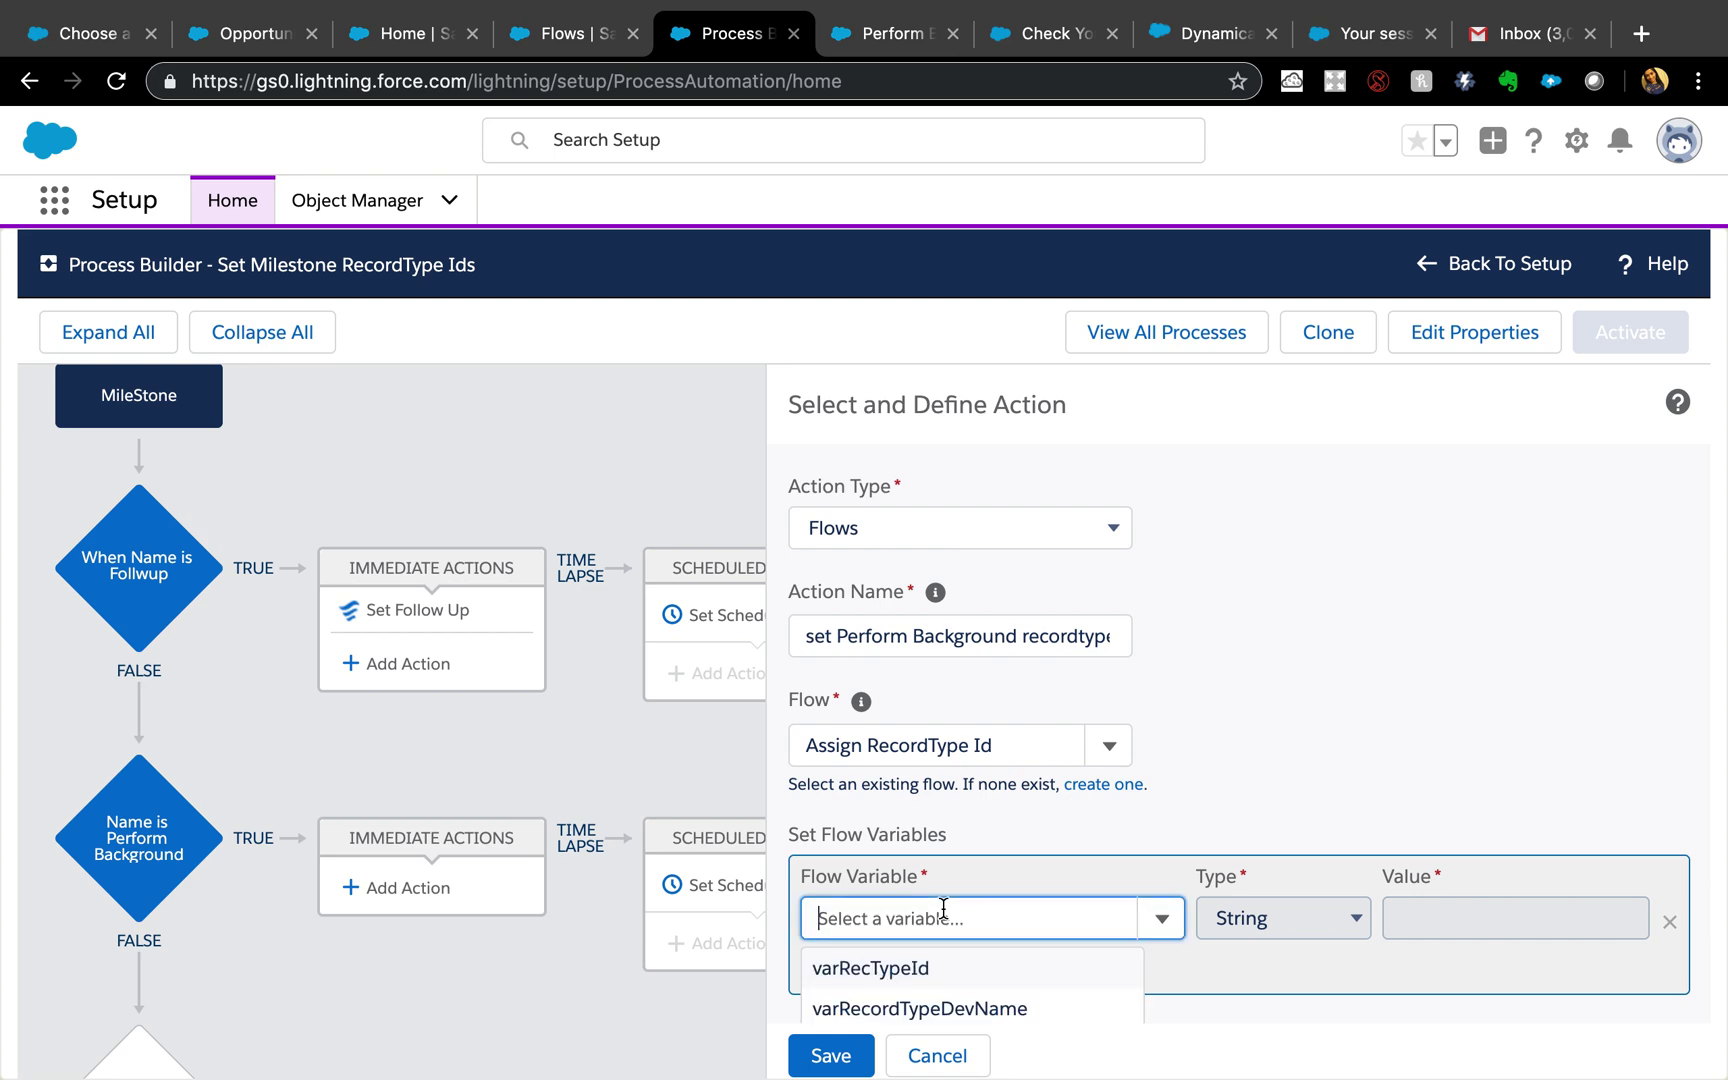
{"action": "scroll", "coordinate": [925, 1005], "scroll_direction": "down", "scroll_amount": 1}
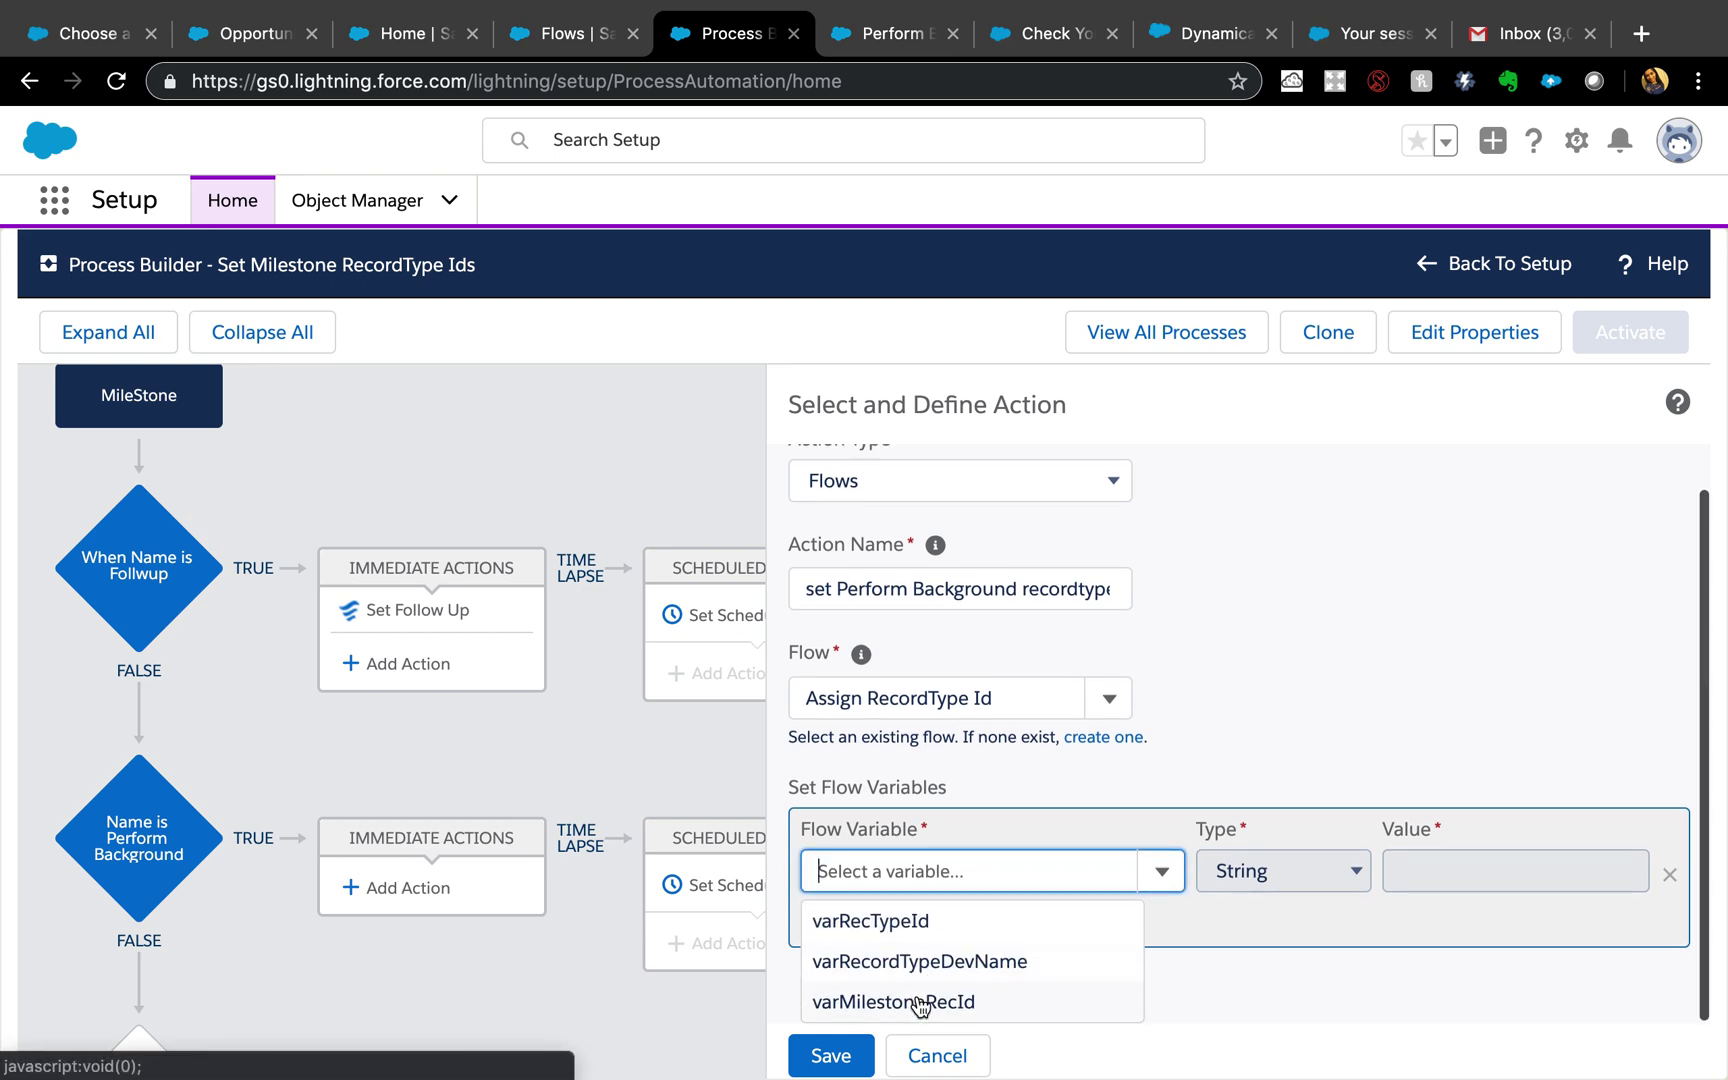
{"action": "left_click", "coordinate": [921, 1004]}
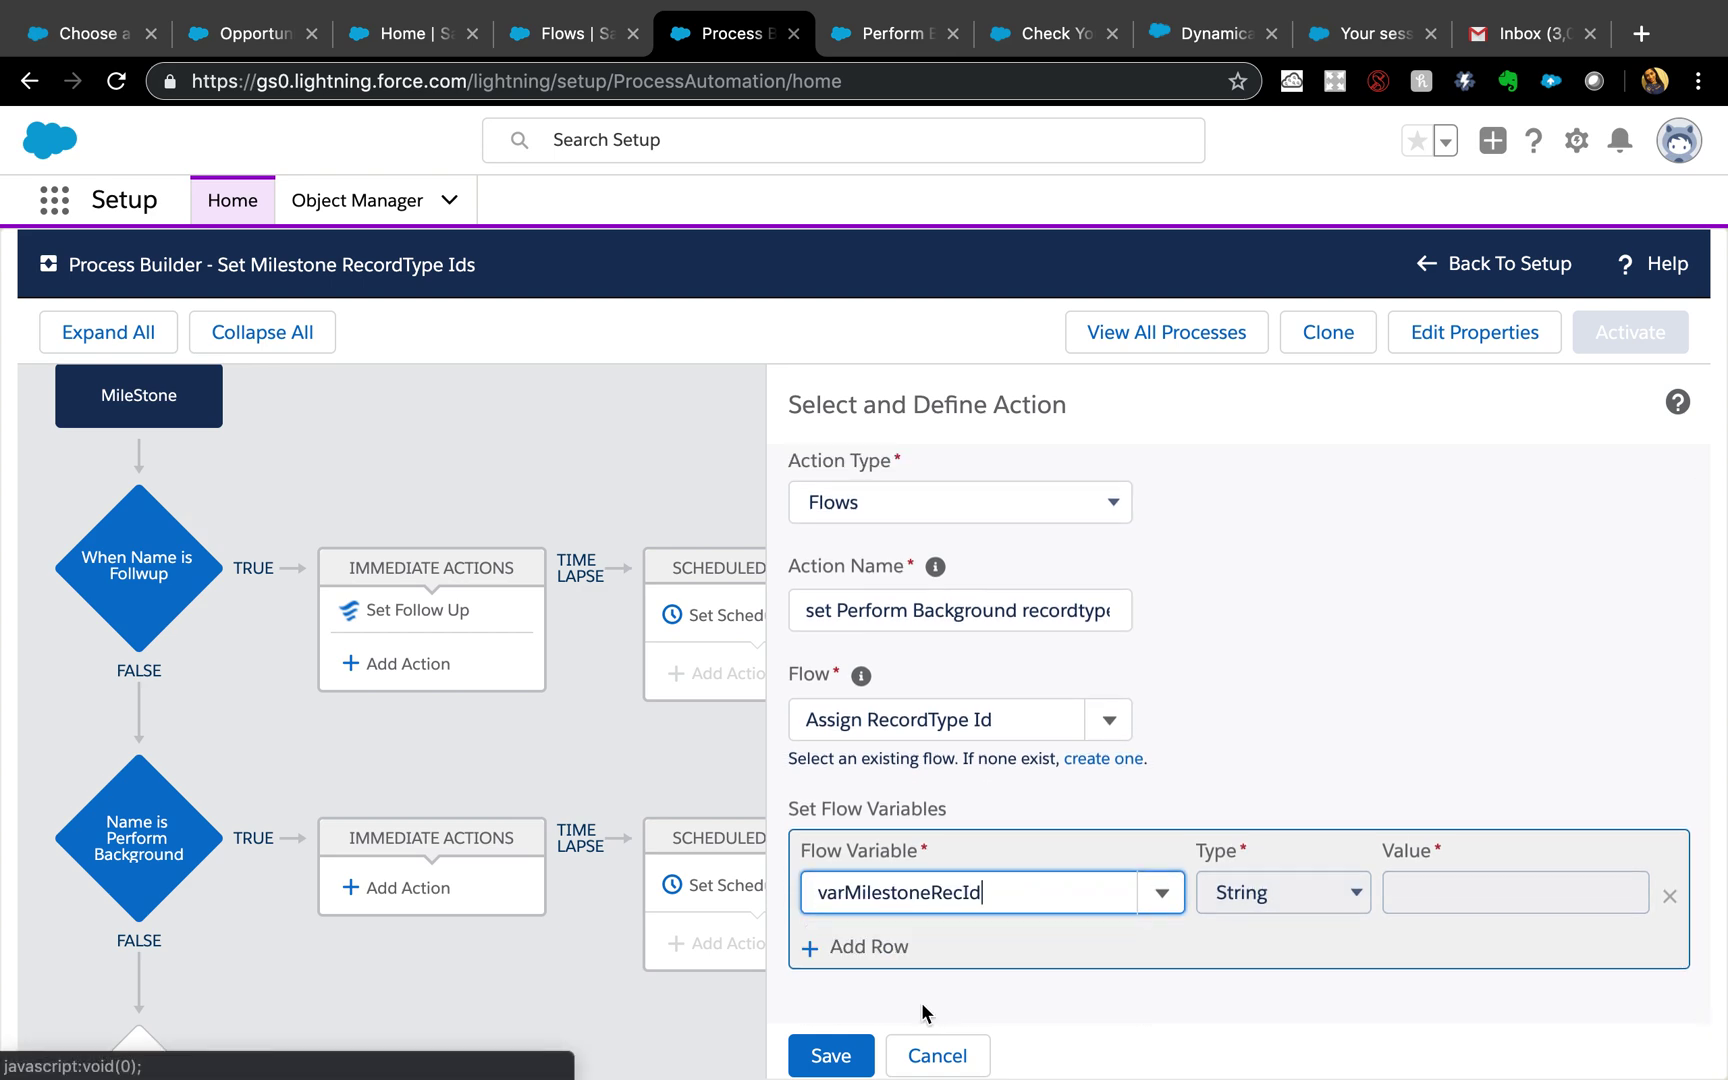
{"action": "left_click", "coordinate": [1343, 888]}
{"action": "left_click", "coordinate": [1228, 912]}
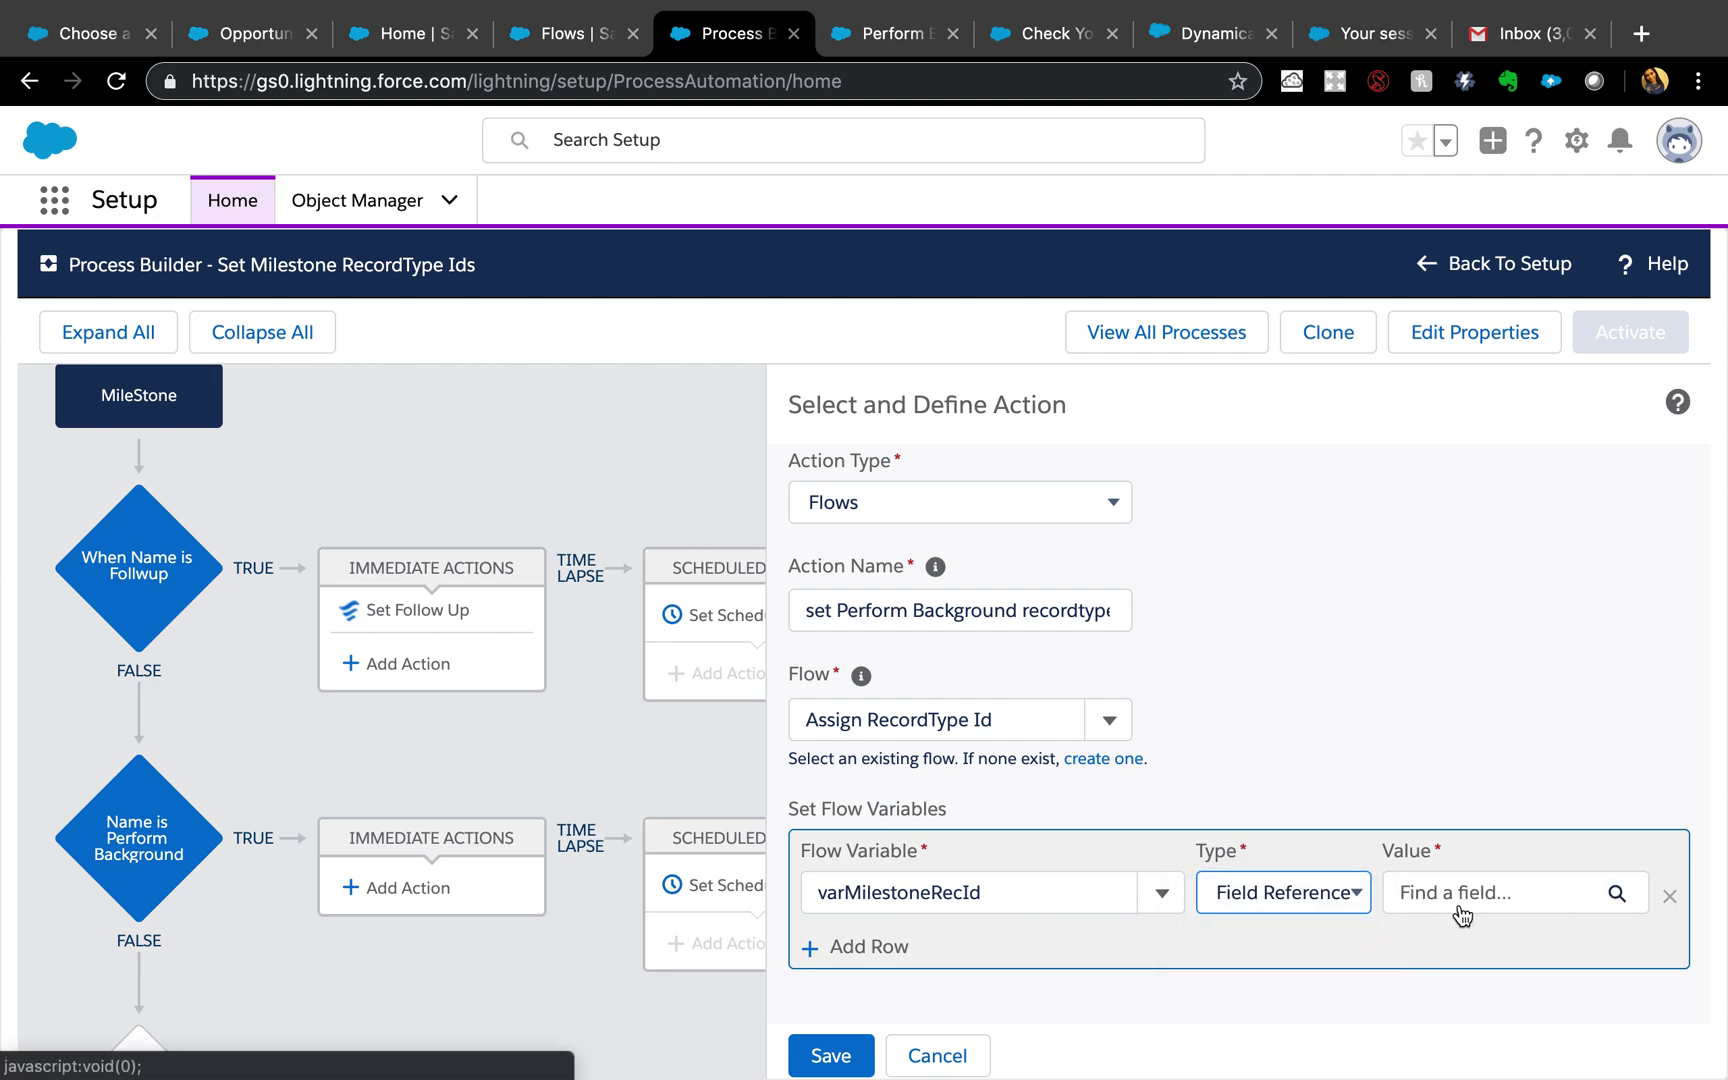
{"action": "left_click", "coordinate": [1459, 905]}
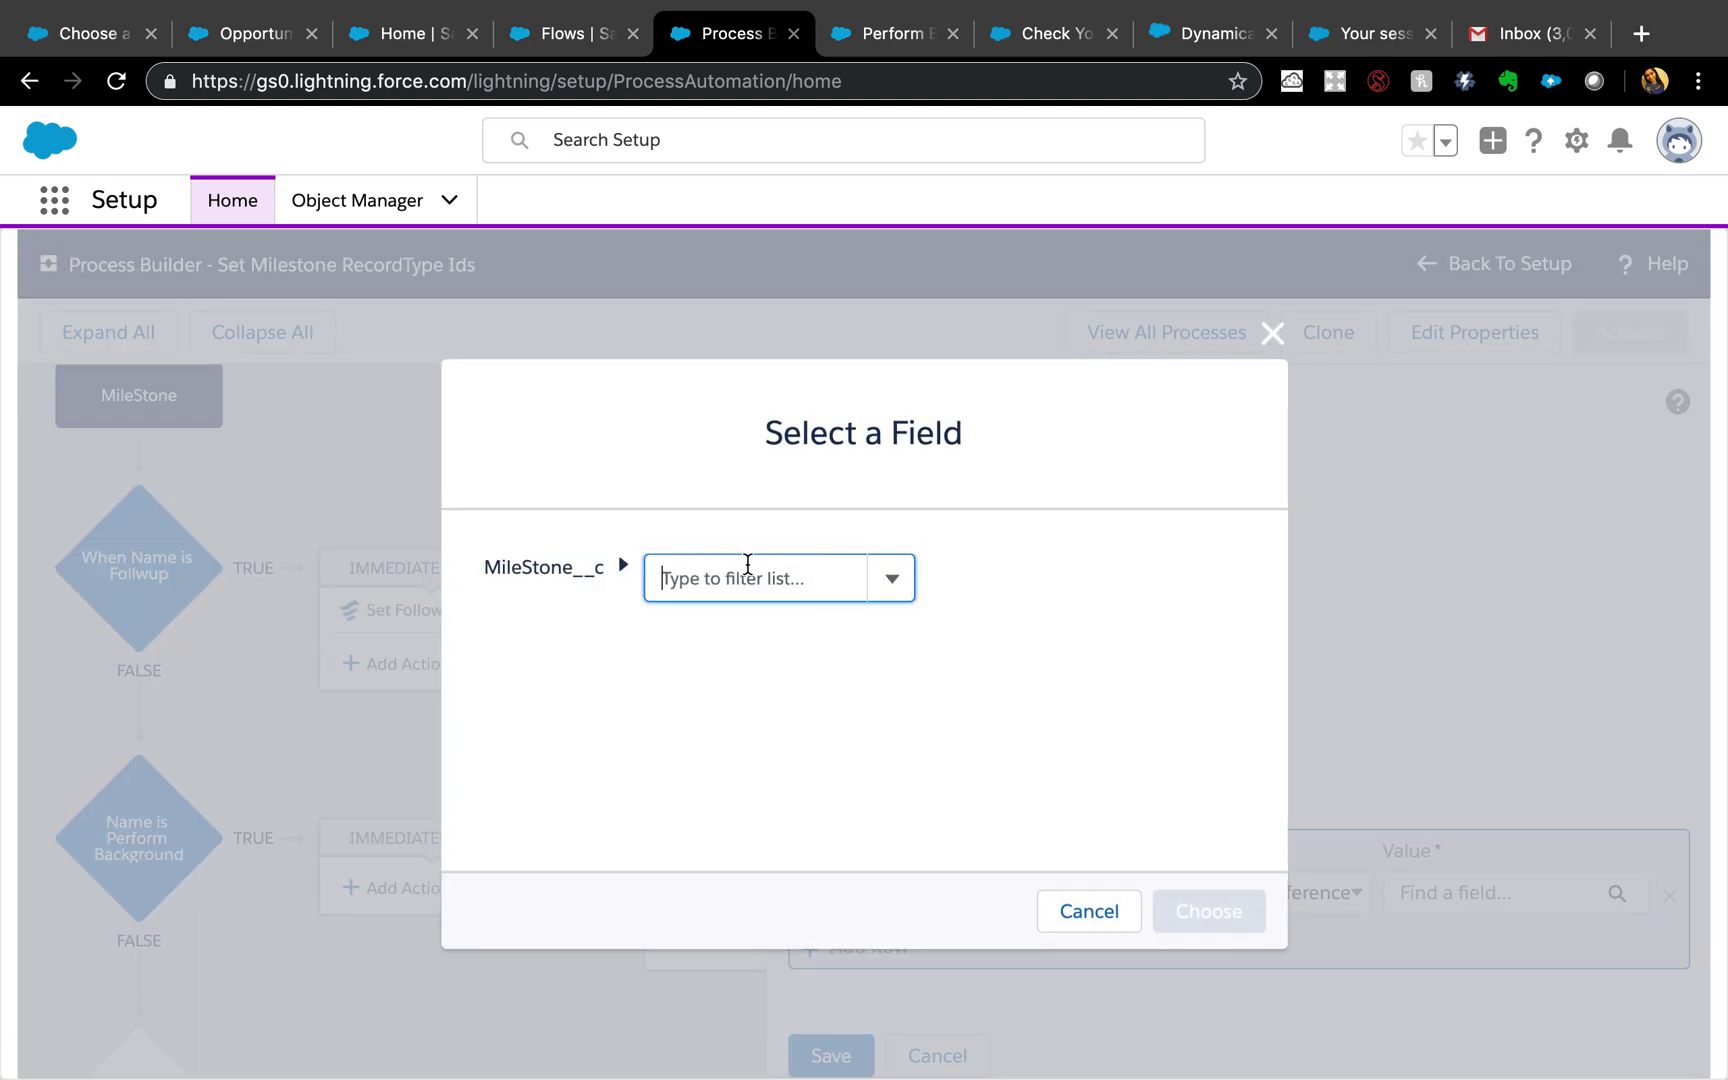
{"action": "type", "text": "rec"}
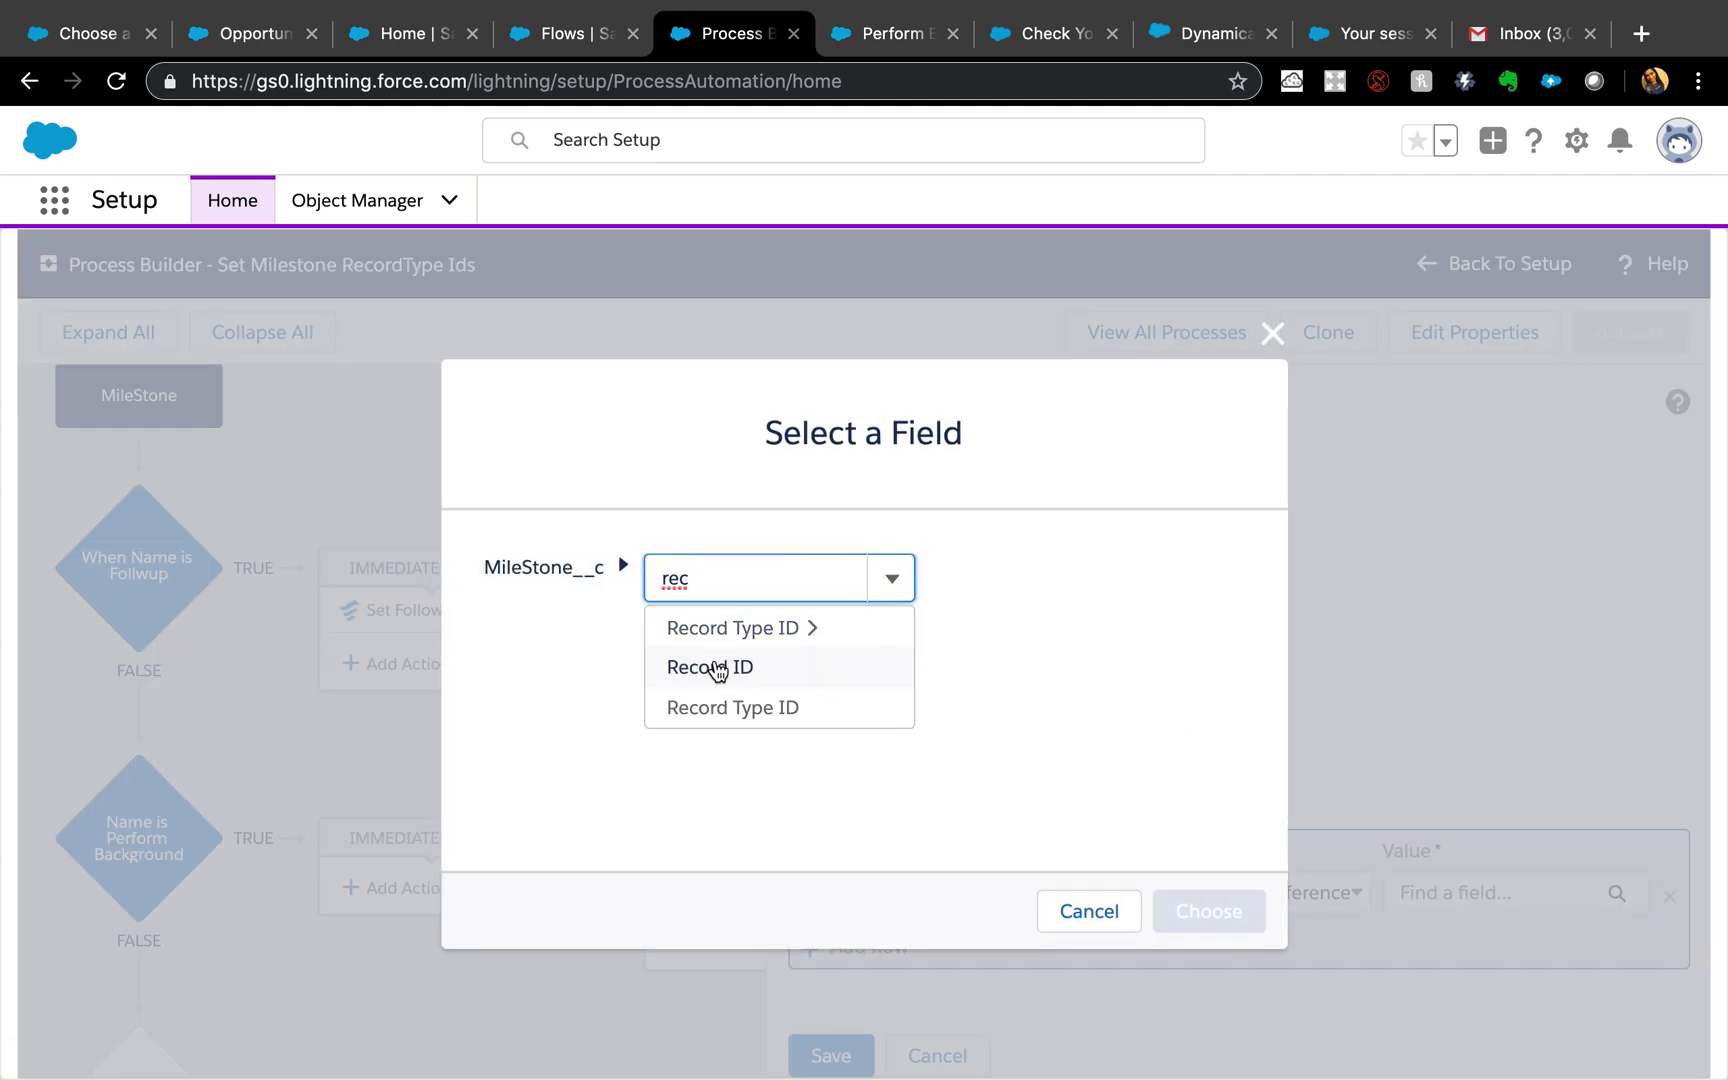
{"action": "left_click", "coordinate": [717, 668]}
{"action": "left_click", "coordinate": [1165, 911]}
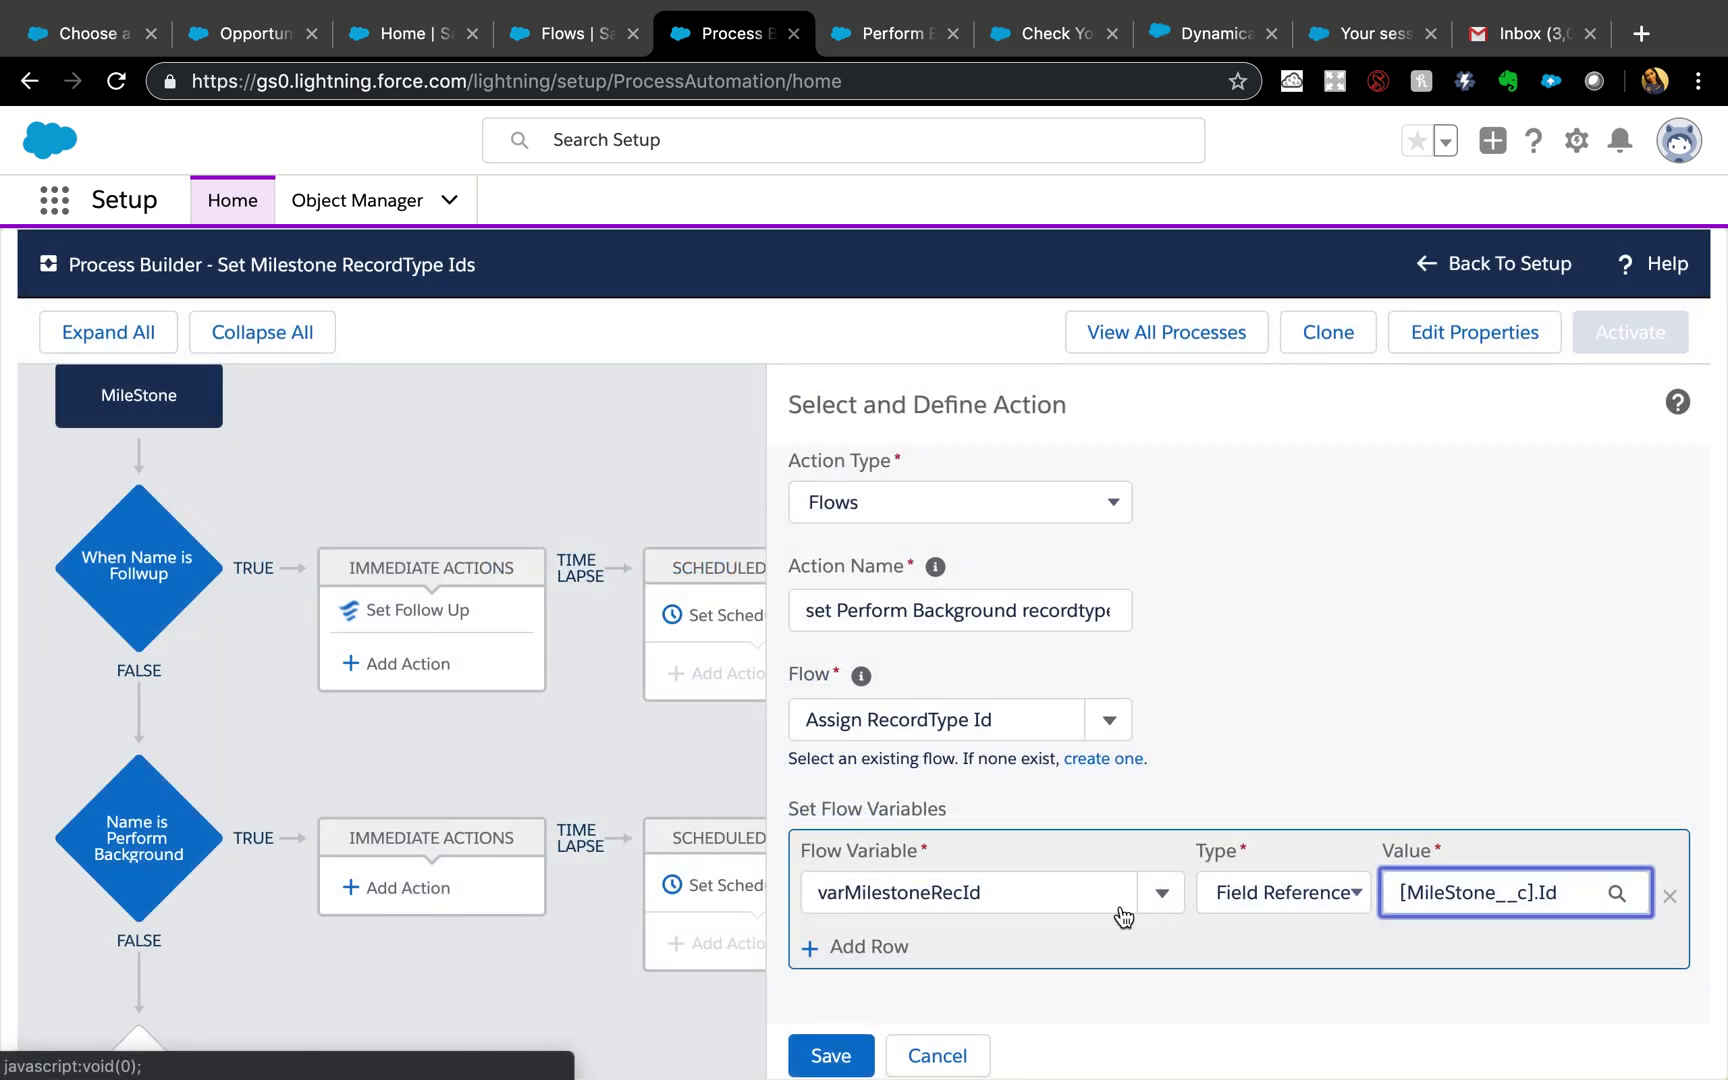
Add a second flow variable row for varRecordTypeDevName with the type String
{"action": "left_click", "coordinate": [869, 946]}
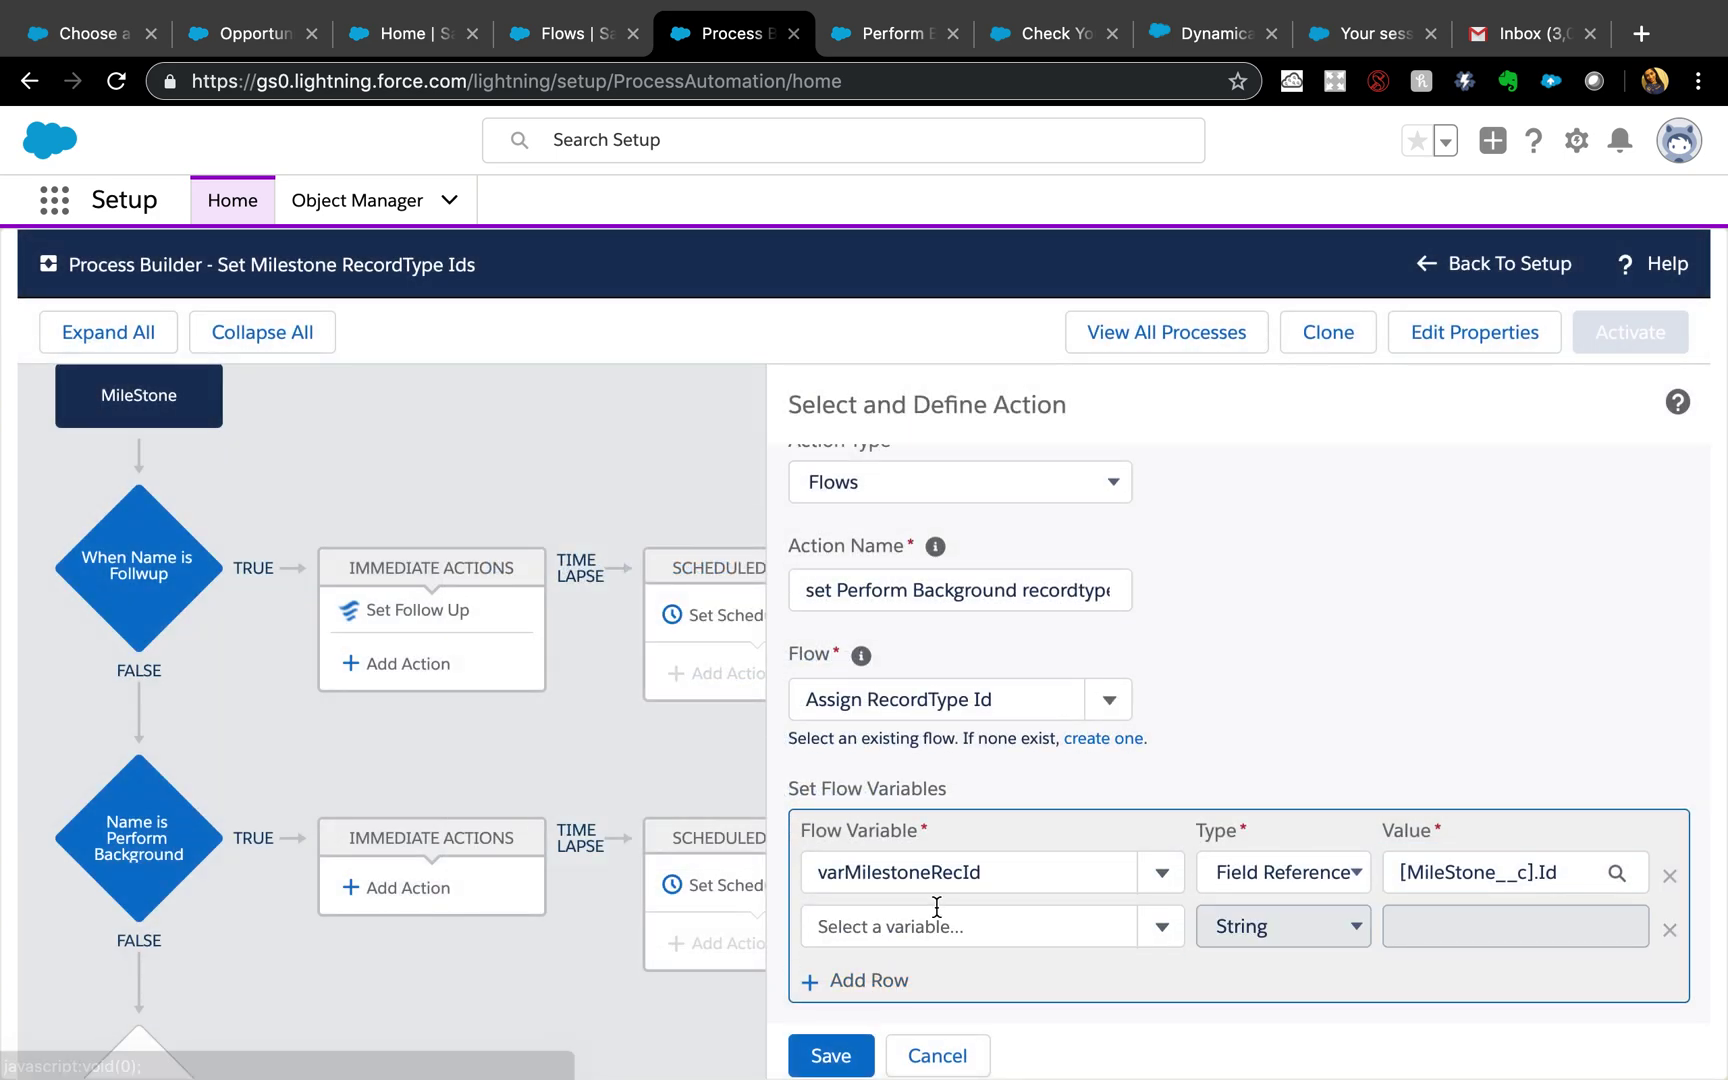
{"action": "left_click", "coordinate": [931, 913]}
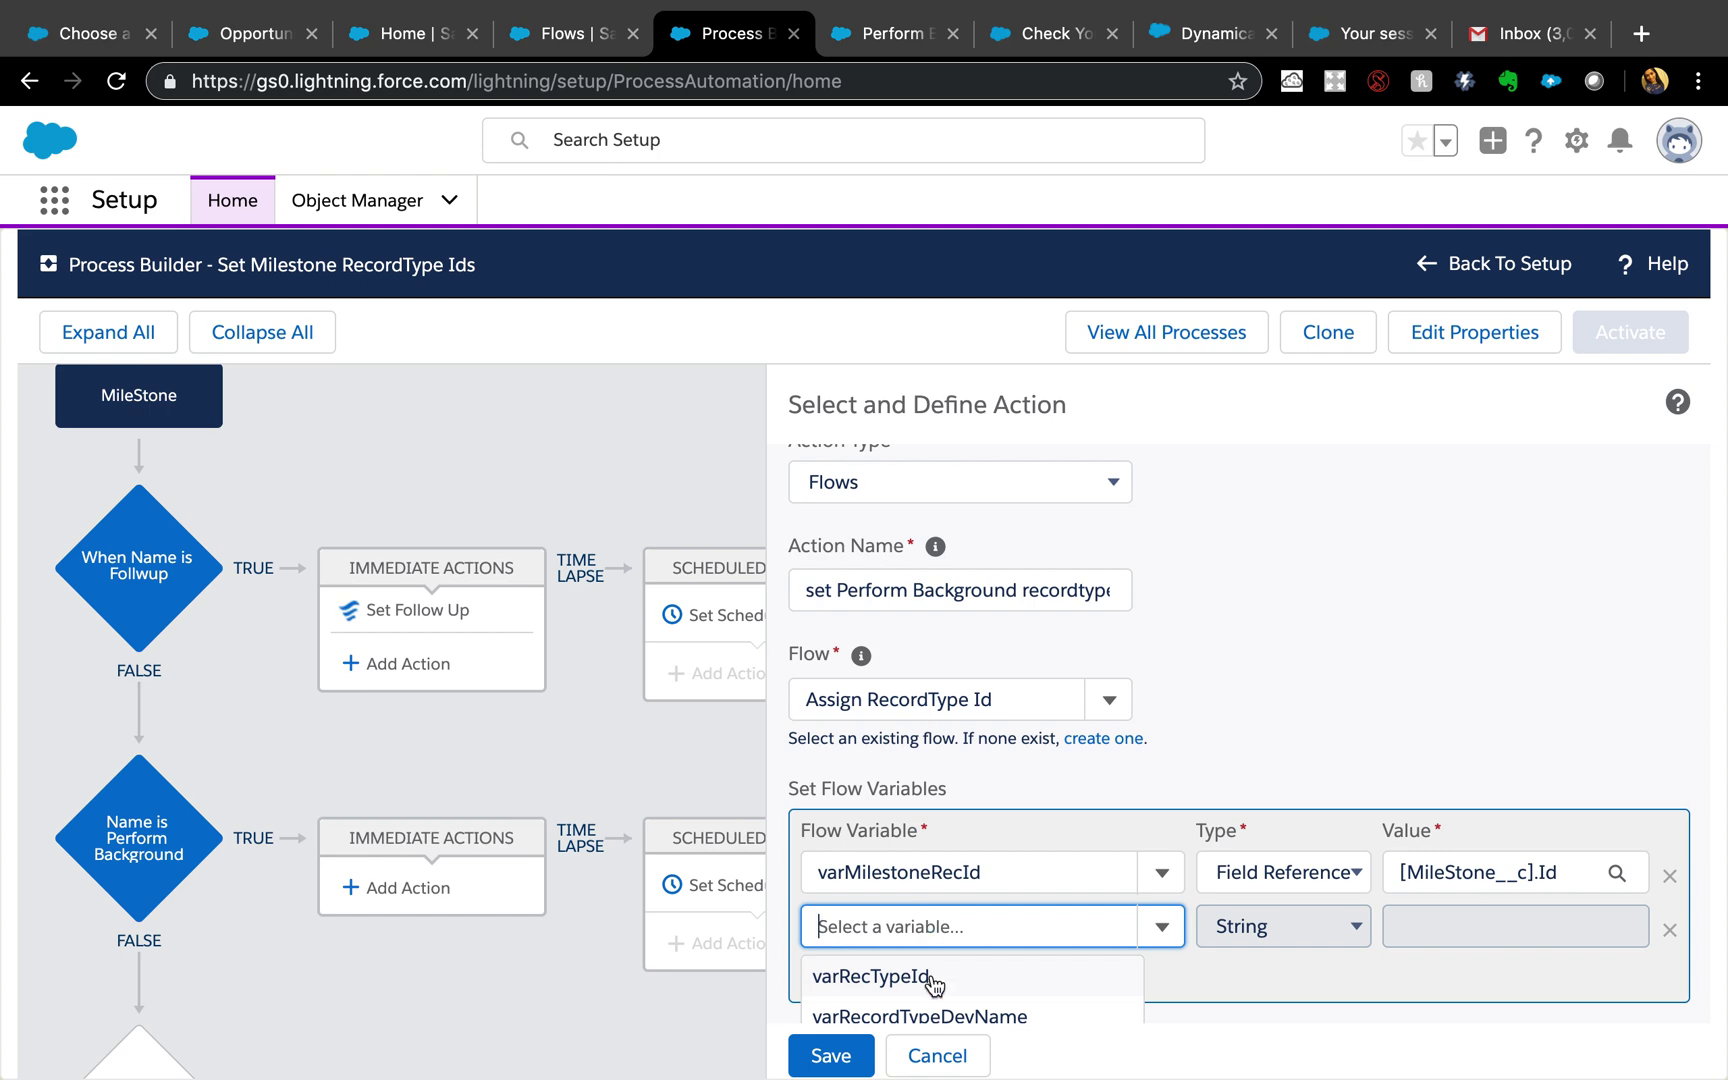
{"action": "left_click", "coordinate": [937, 1016]}
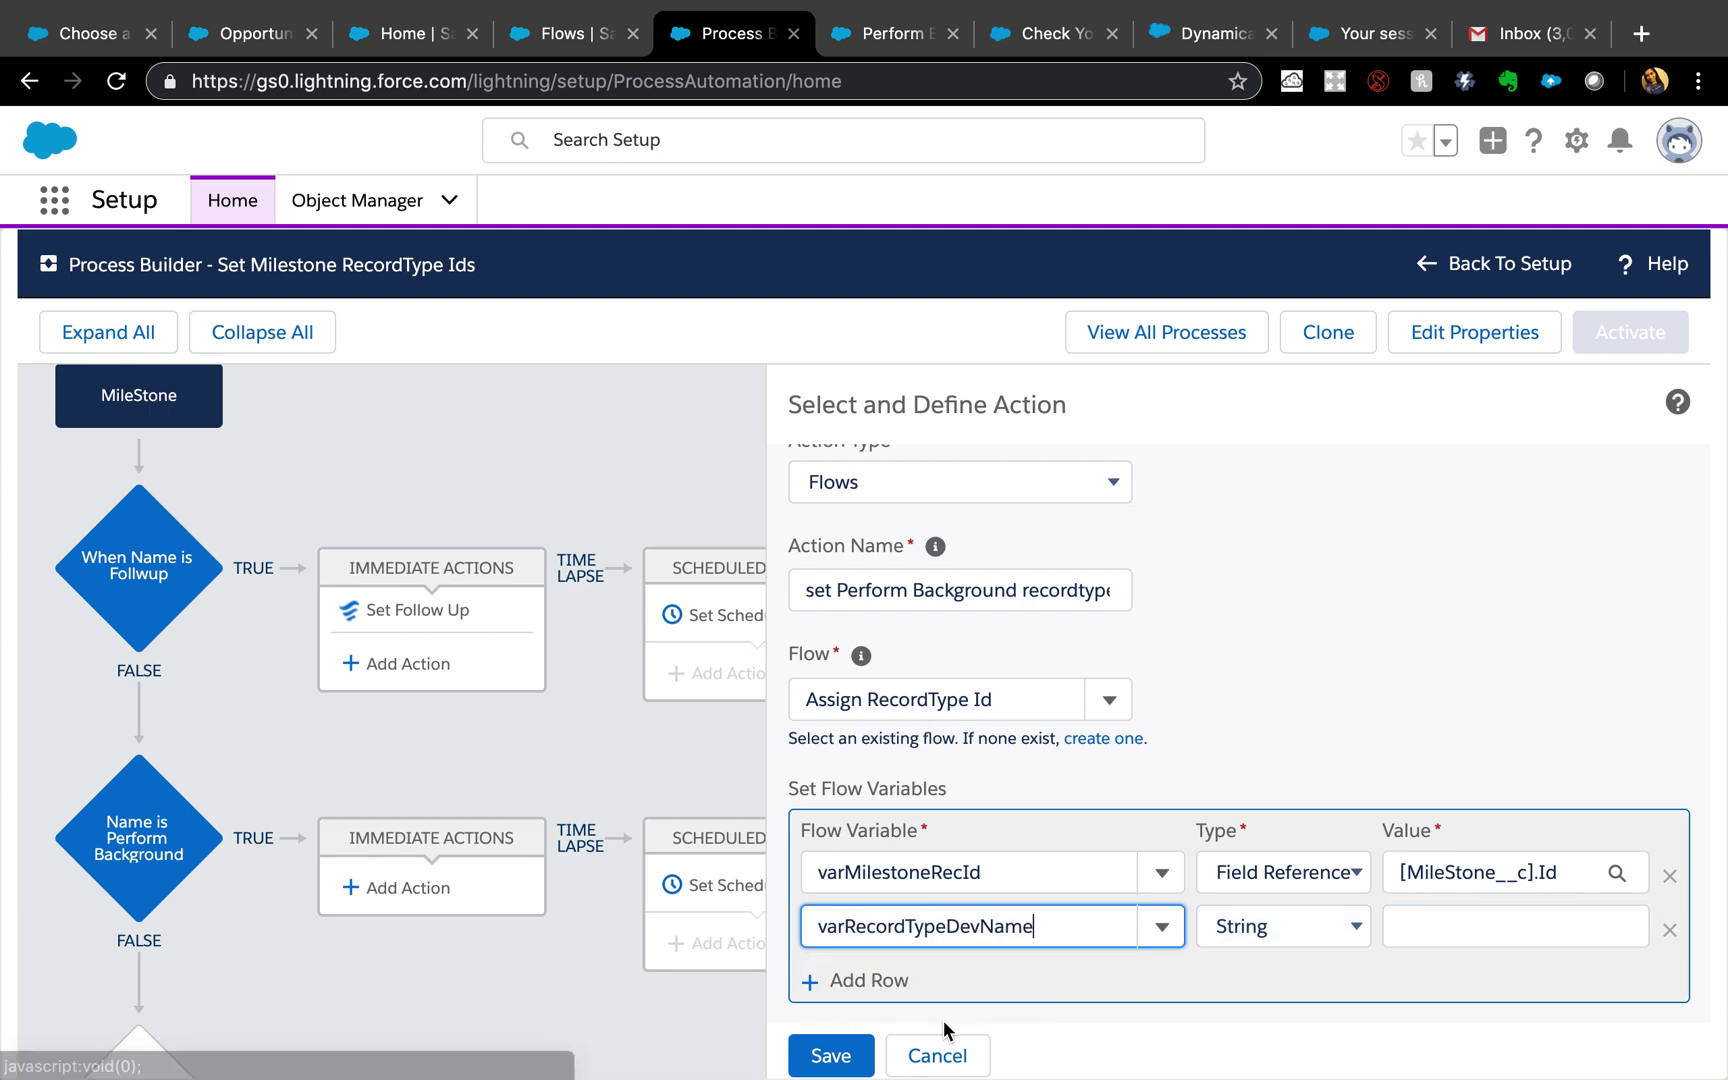
{"action": "left_click", "coordinate": [1275, 940]}
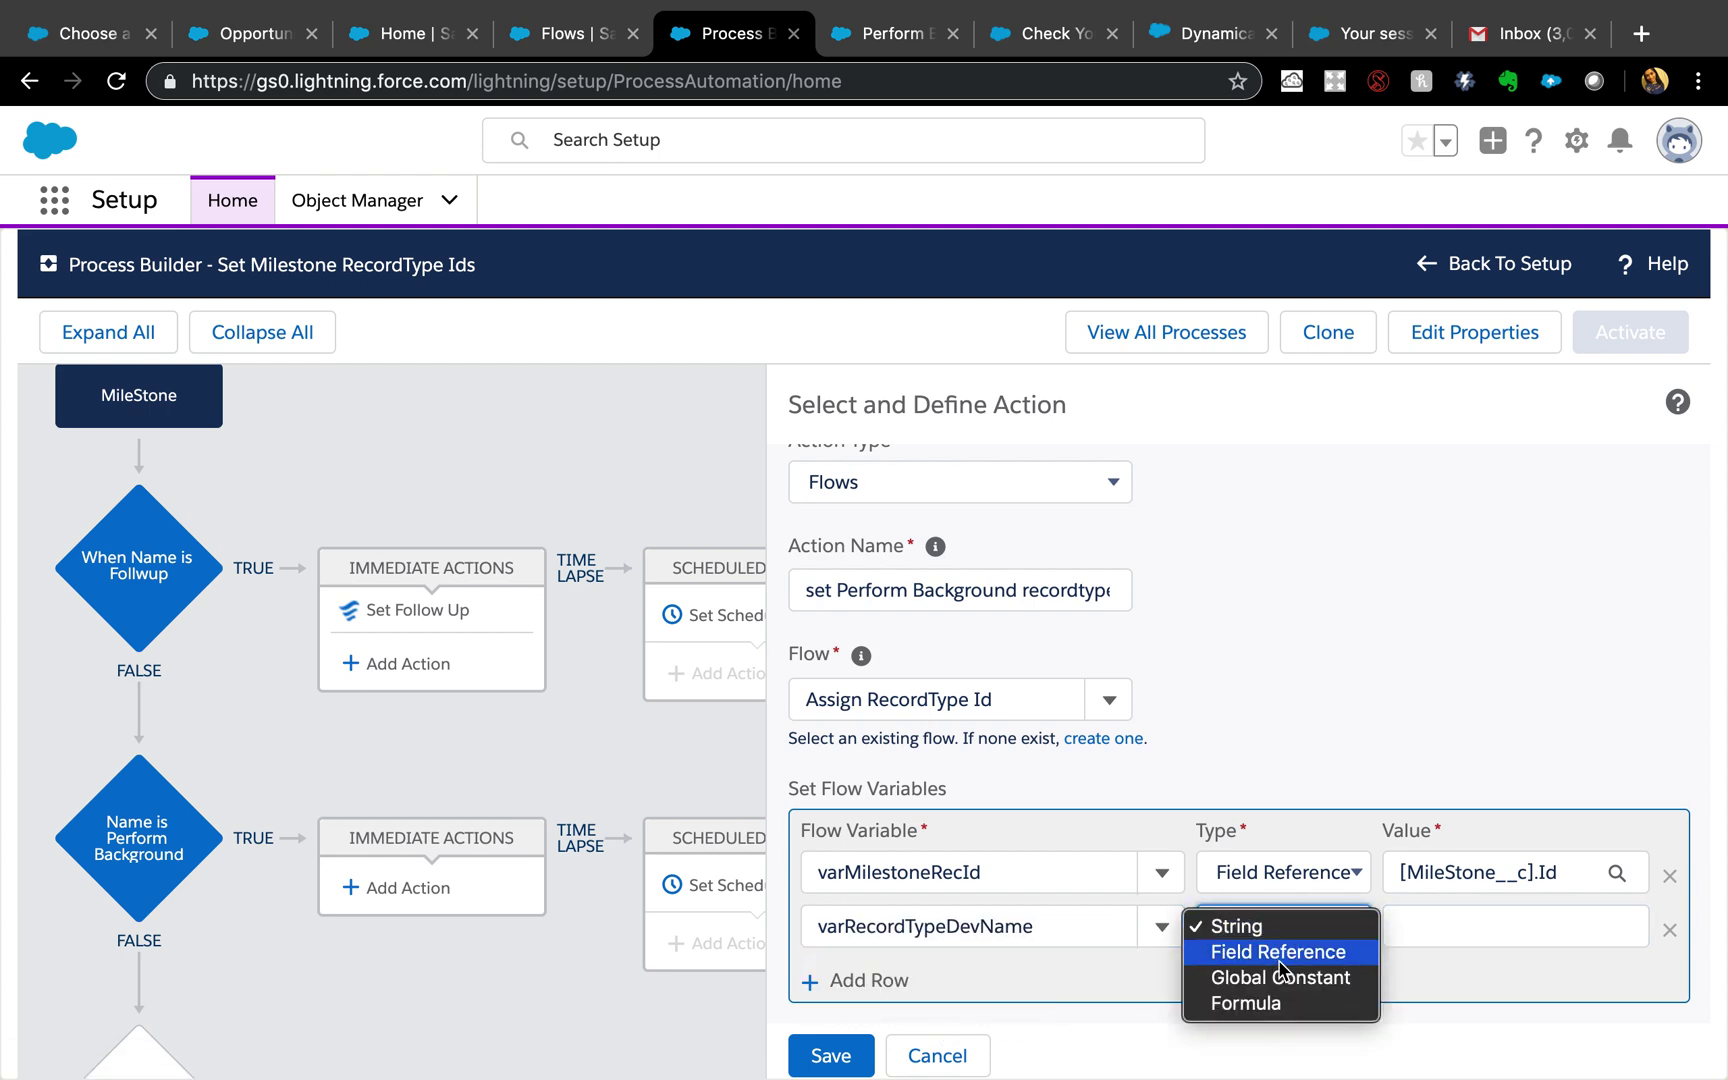
{"action": "left_click", "coordinate": [1278, 928]}
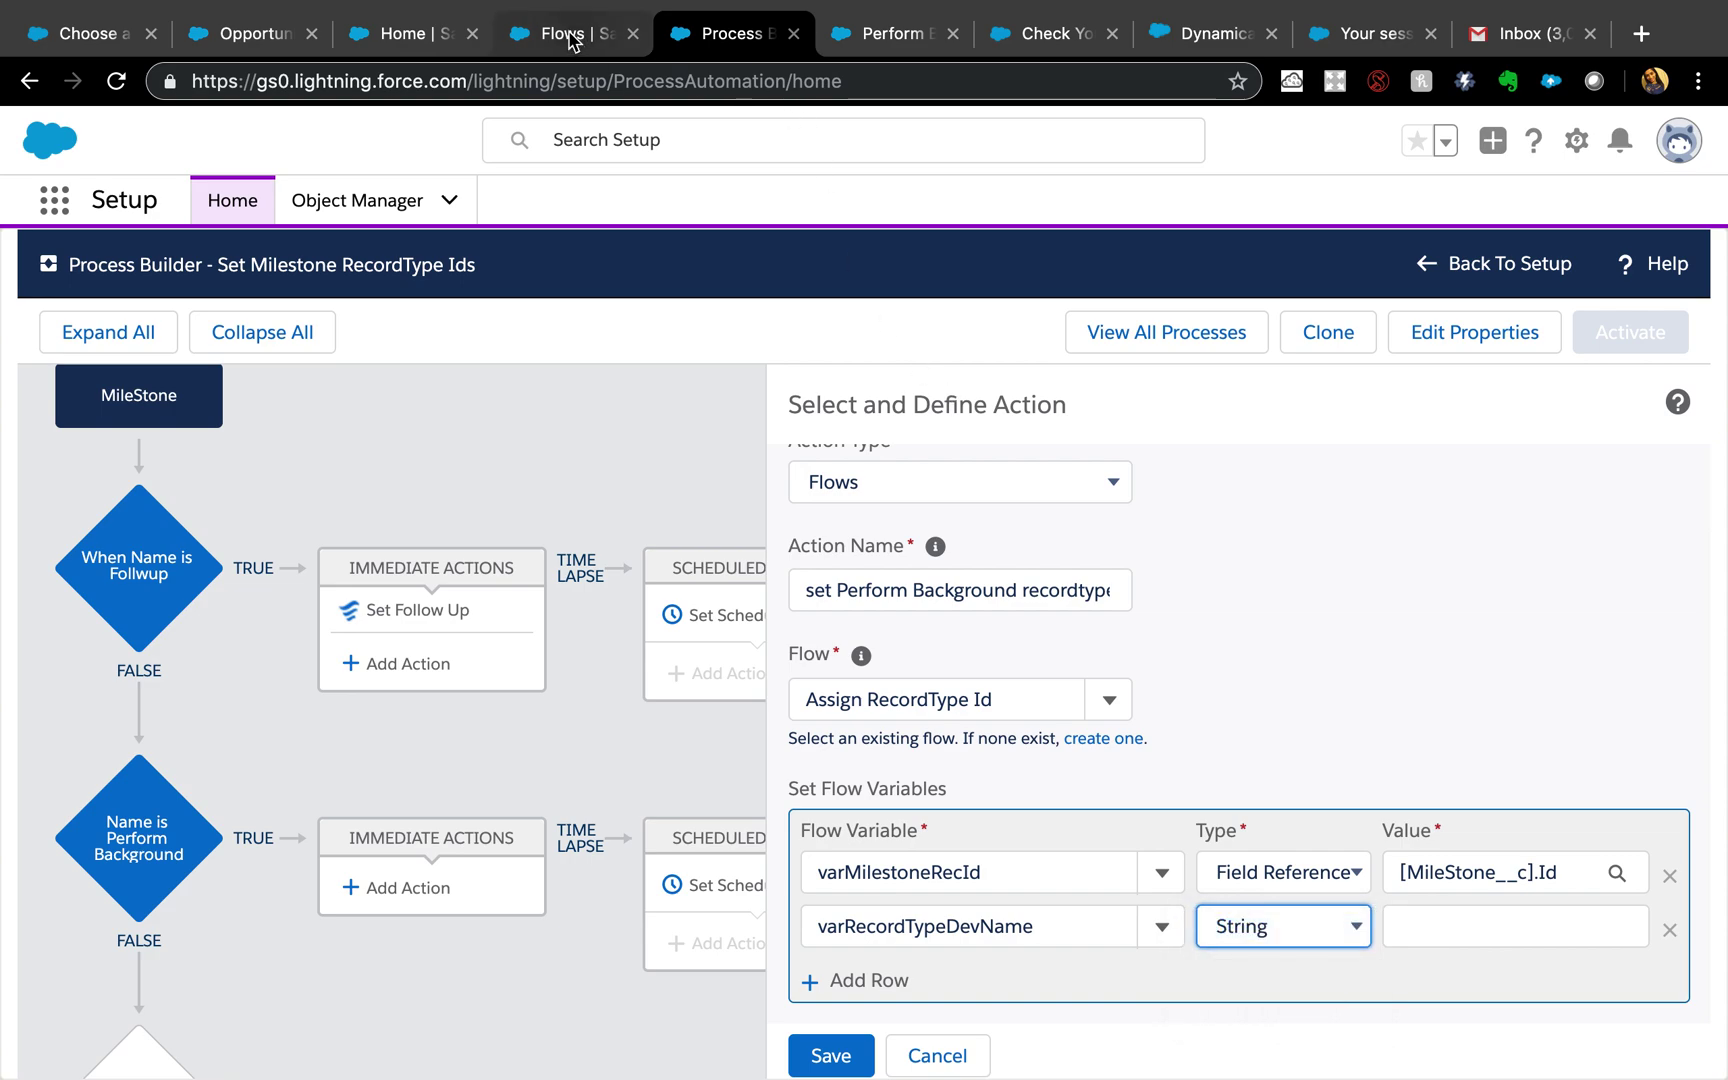
Find the MileStone object in Object Manager and open its details
{"action": "left_click", "coordinate": [570, 34]}
{"action": "left_click", "coordinate": [405, 36]}
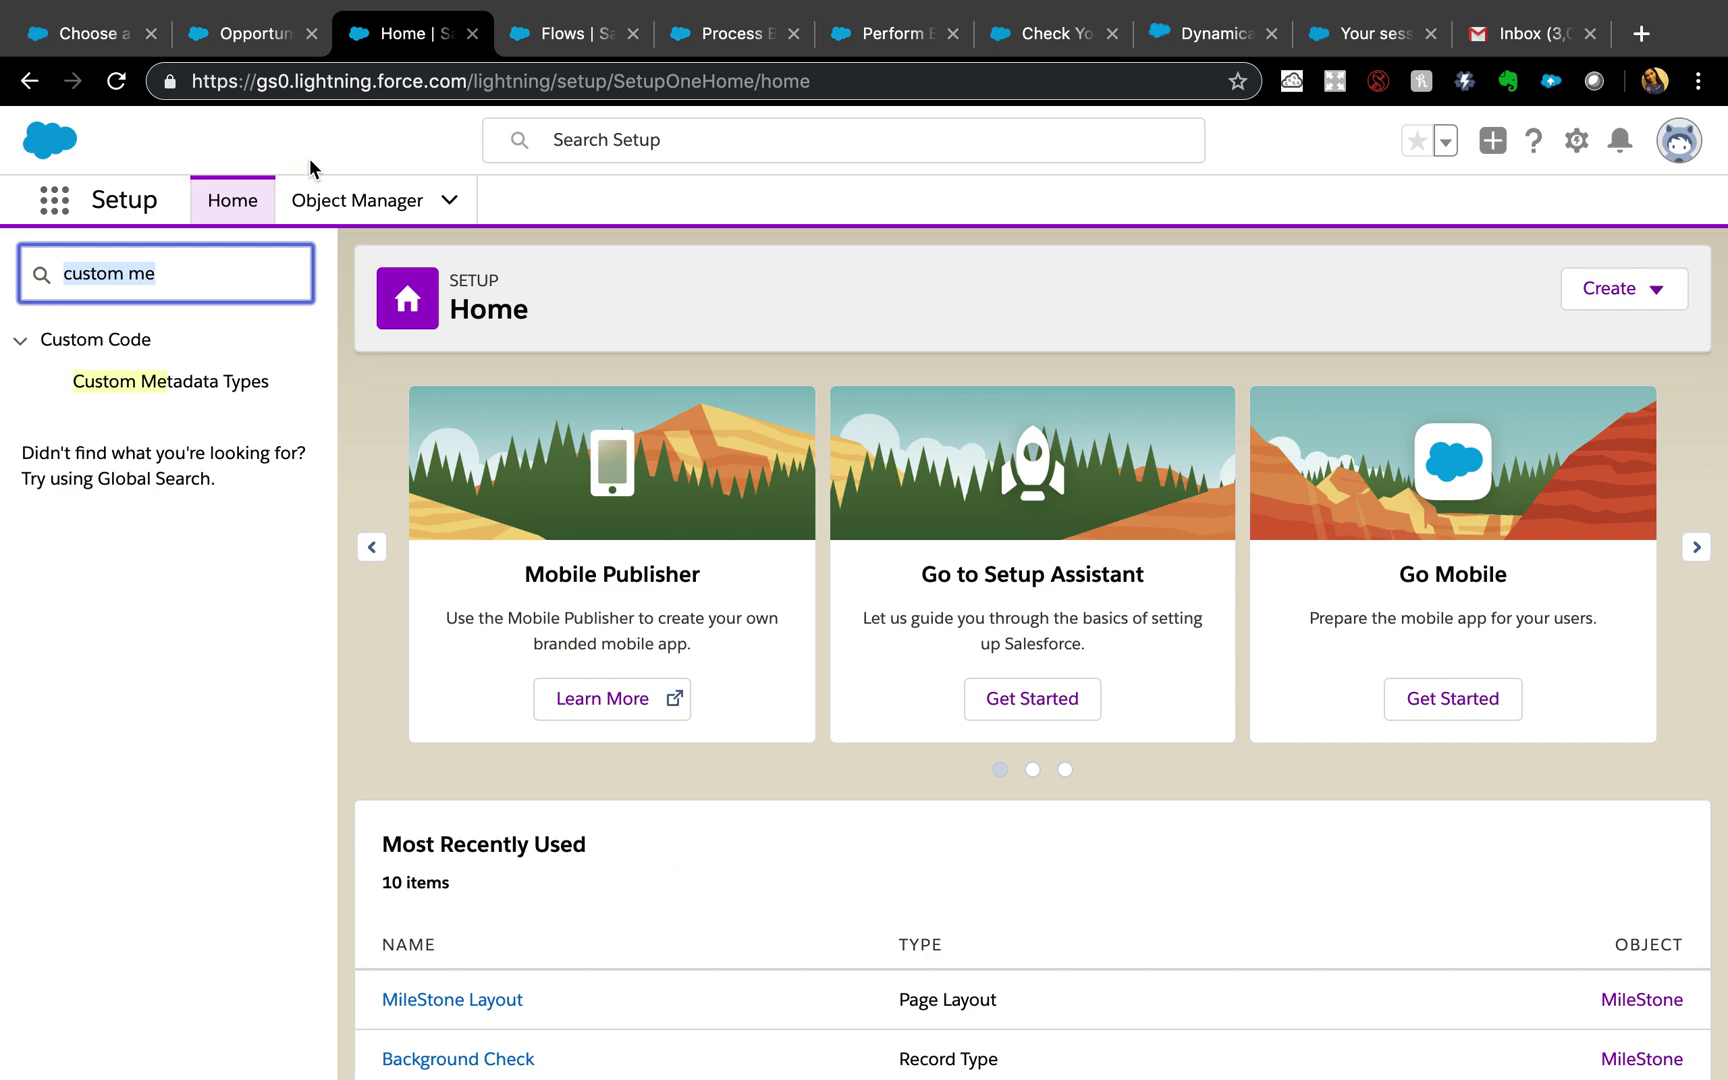
{"action": "left_click", "coordinate": [373, 209]}
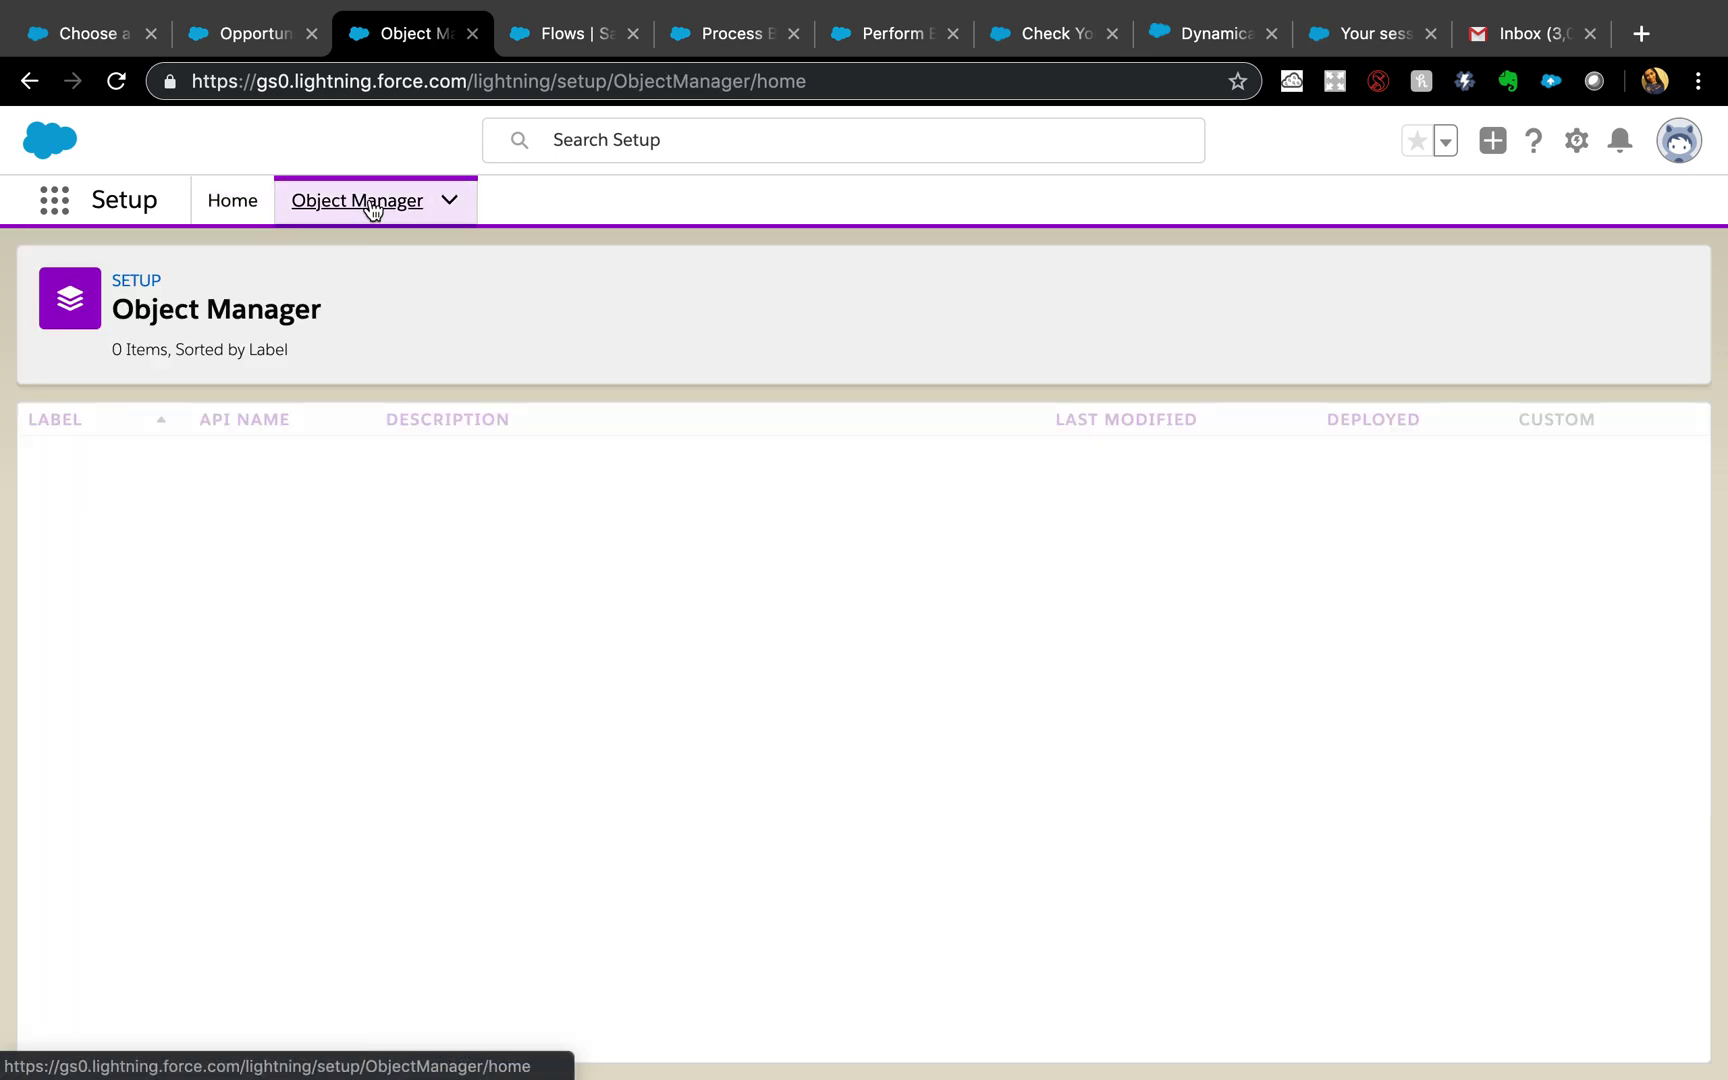
{"action": "left_click", "coordinate": [1305, 289]}
{"action": "type", "text": "mi"}
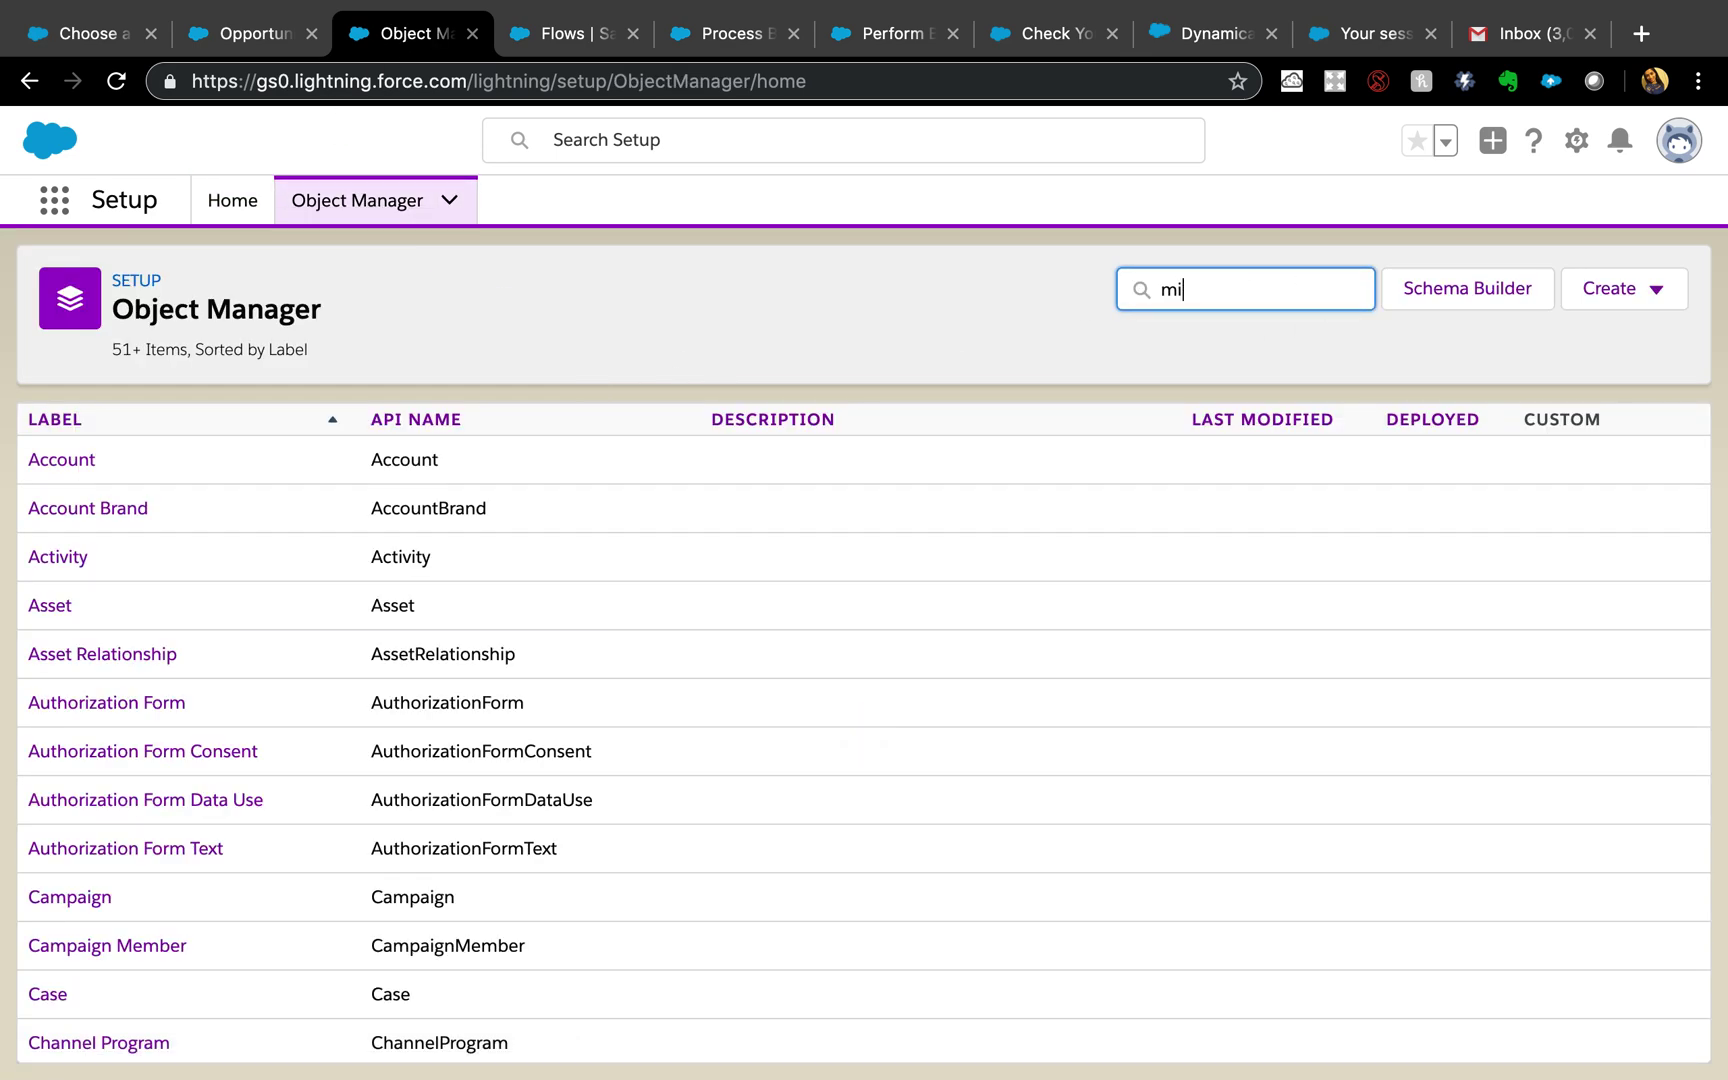
{"action": "type", "text": "le"}
{"action": "left_click", "coordinate": [92, 470]}
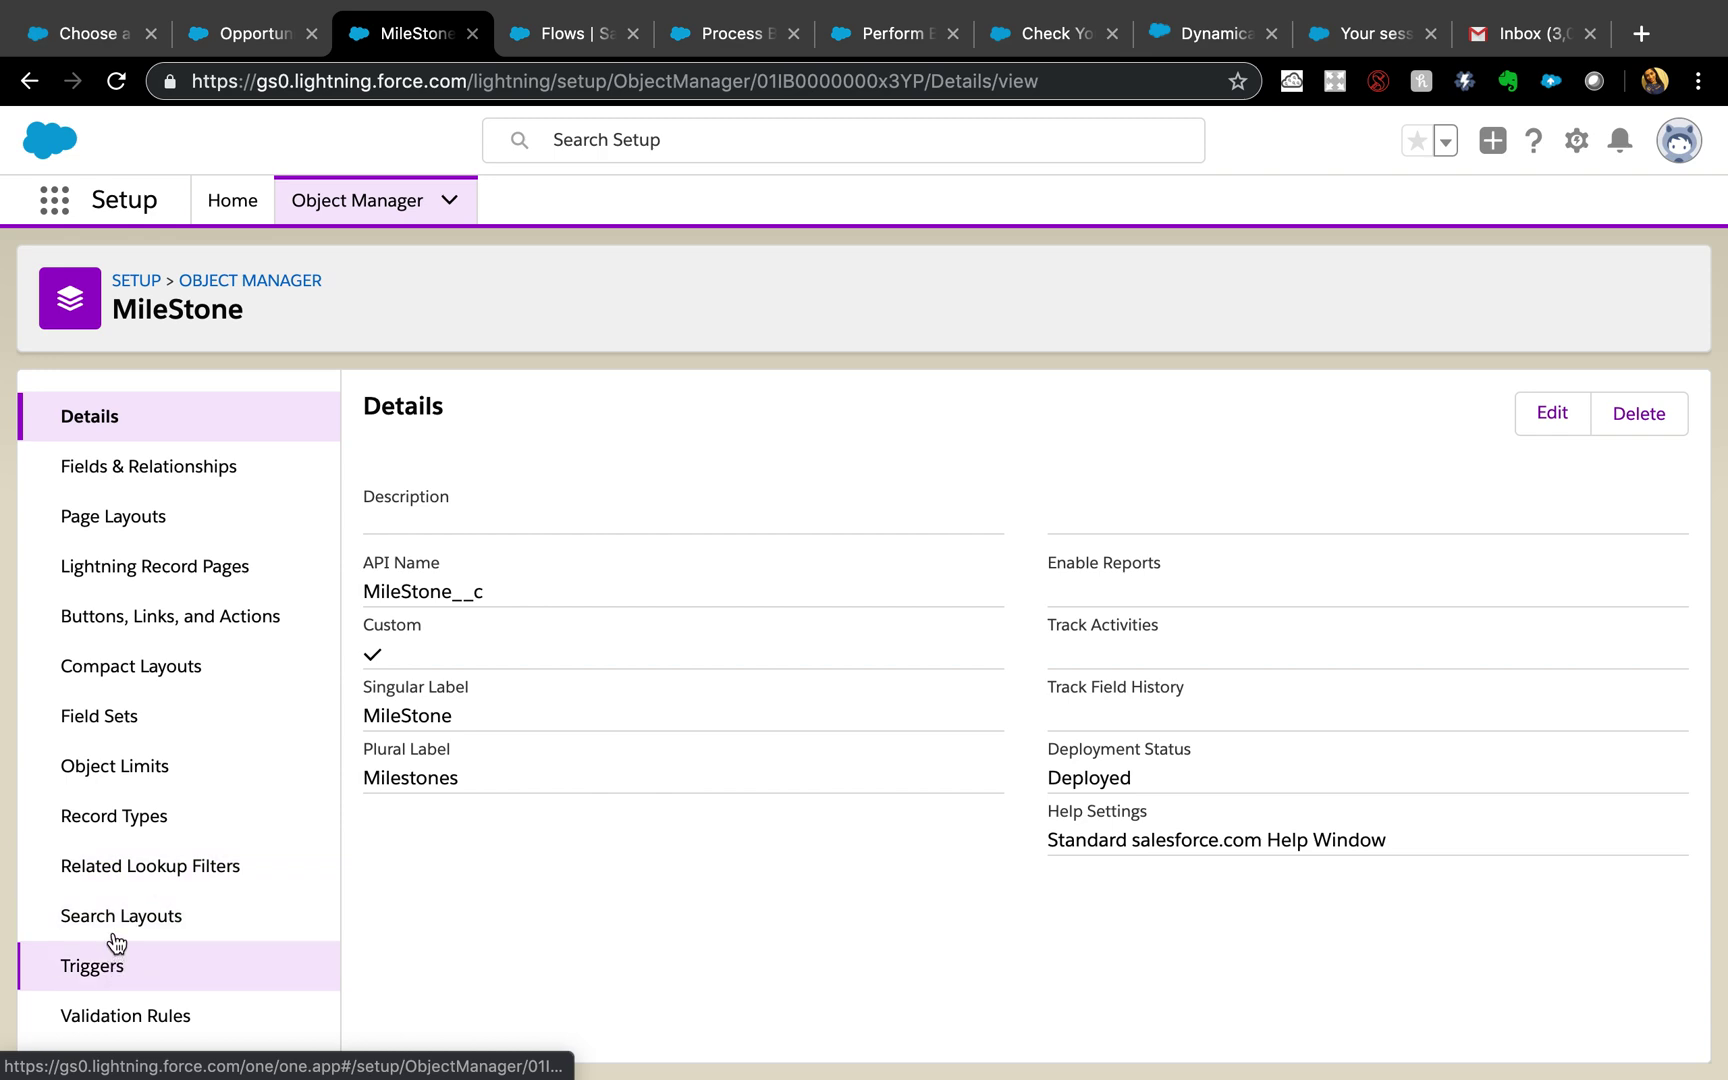
Open the MileStone object's Background Check record type and copy its Record Type Name
{"action": "left_click", "coordinate": [110, 823]}
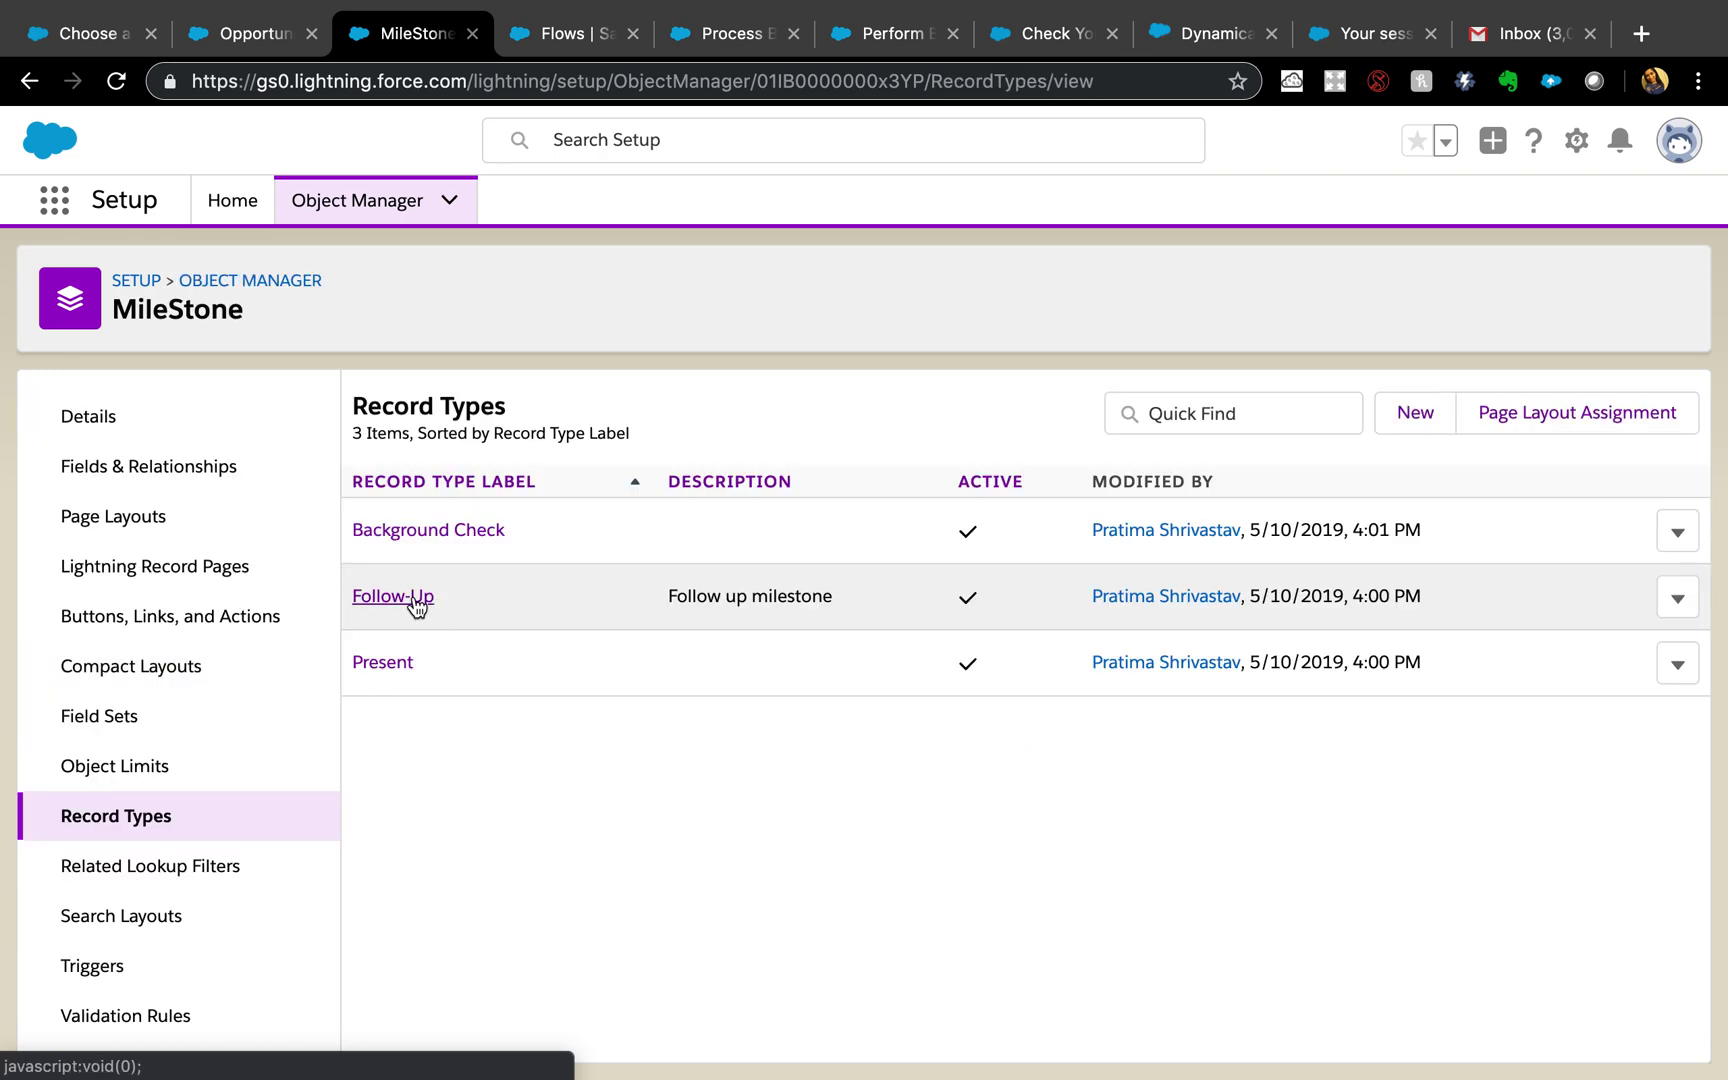
{"action": "left_click", "coordinate": [428, 540]}
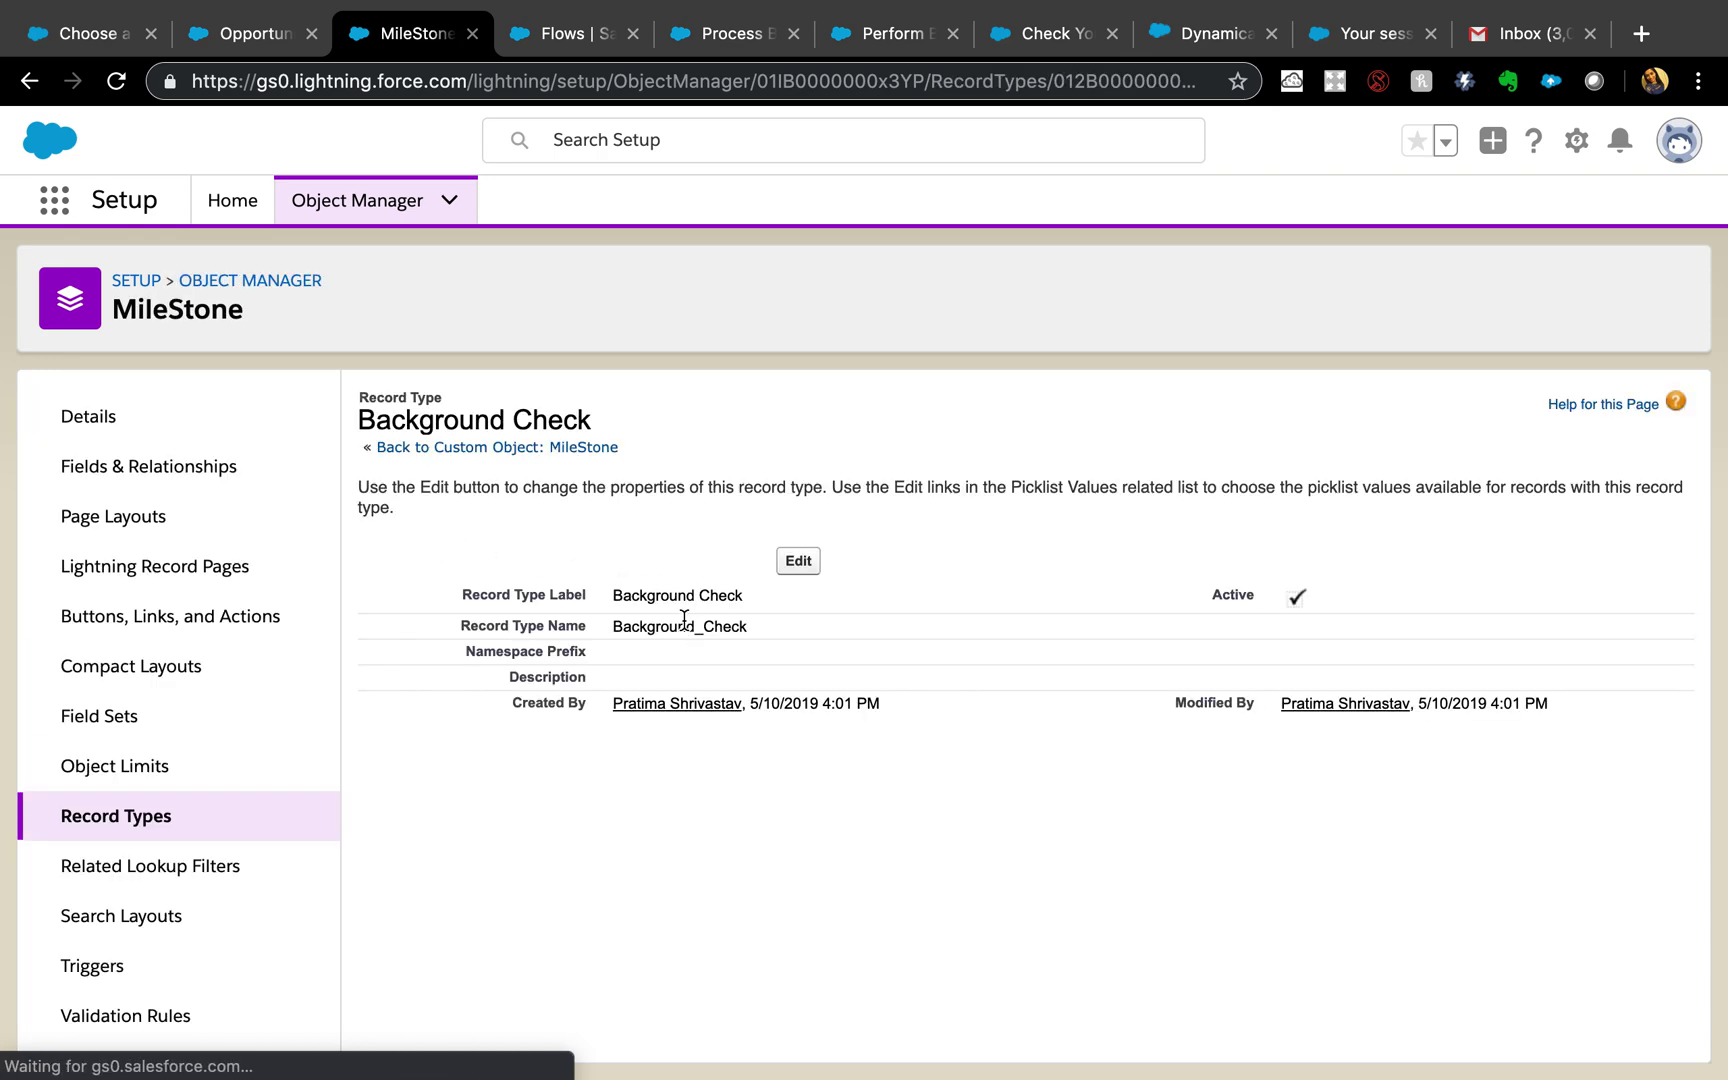
{"action": "double_click", "coordinate": [684, 620]}
{"action": "key", "text": "ctrl+c"}
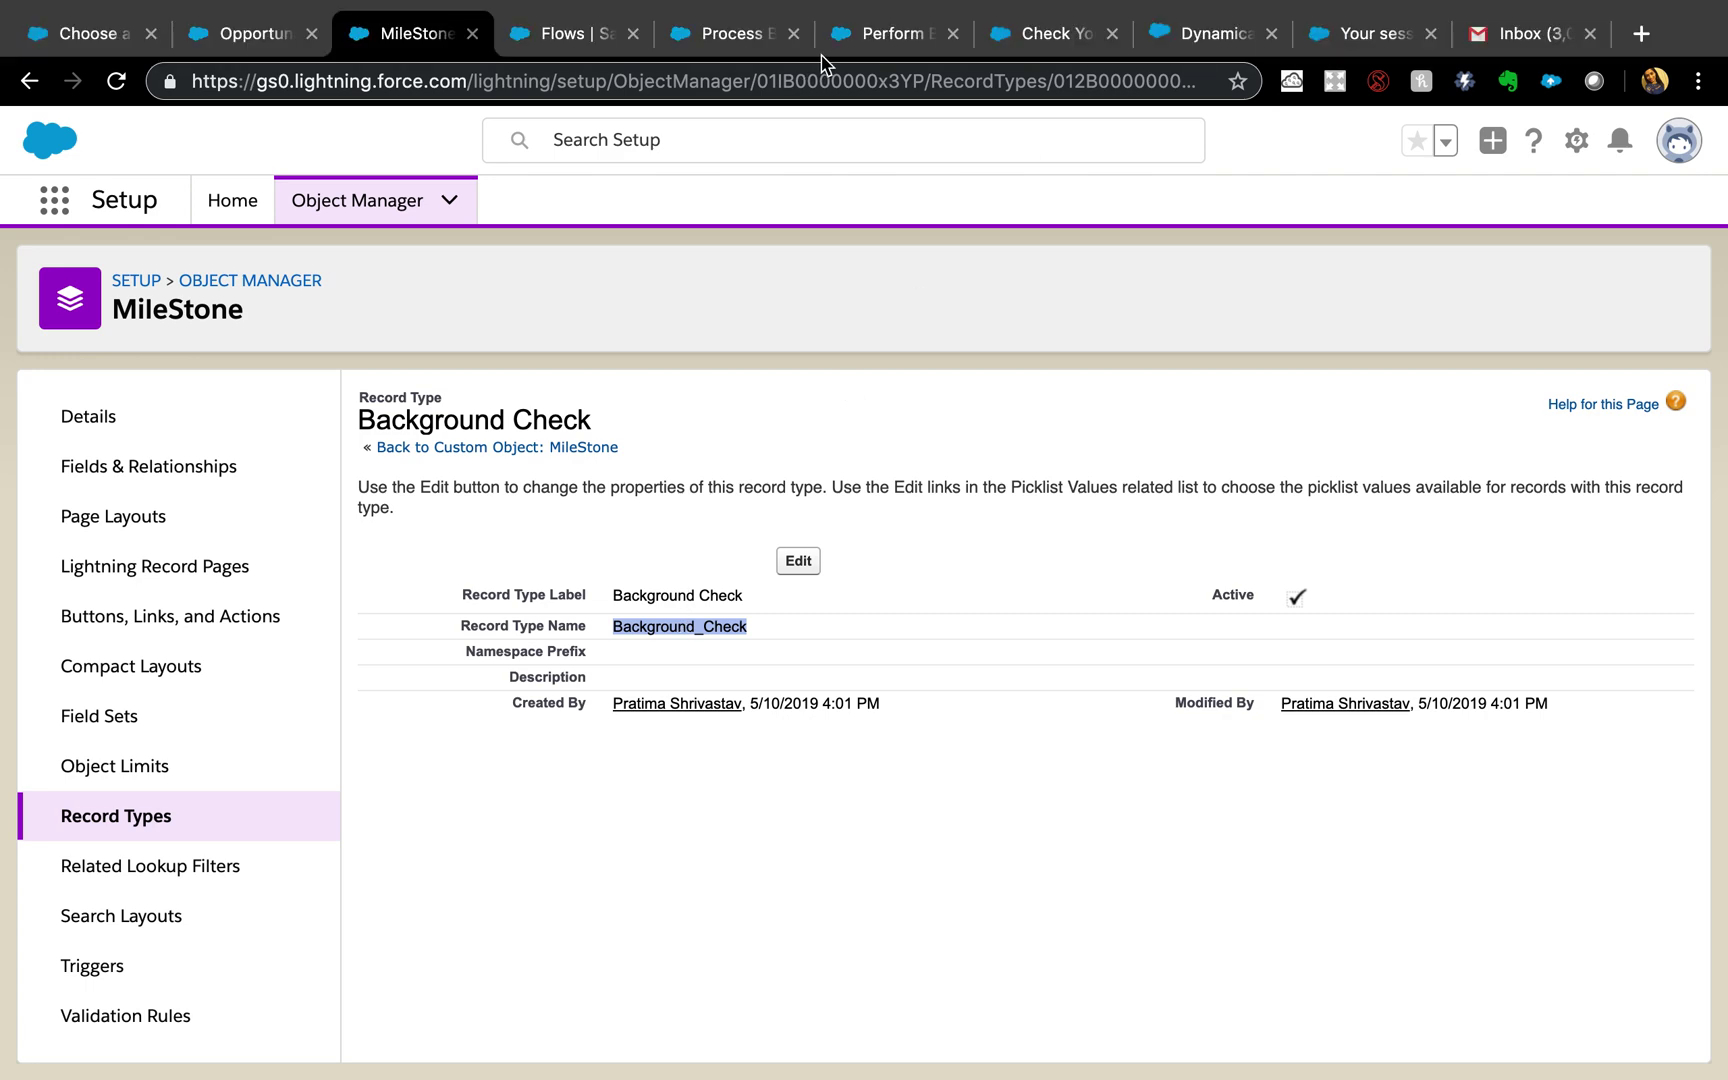
Back in the process, set the varRecordTypeDevName value to Background_Check and save the action
{"action": "left_click", "coordinate": [771, 31]}
{"action": "left_click", "coordinate": [1441, 930]}
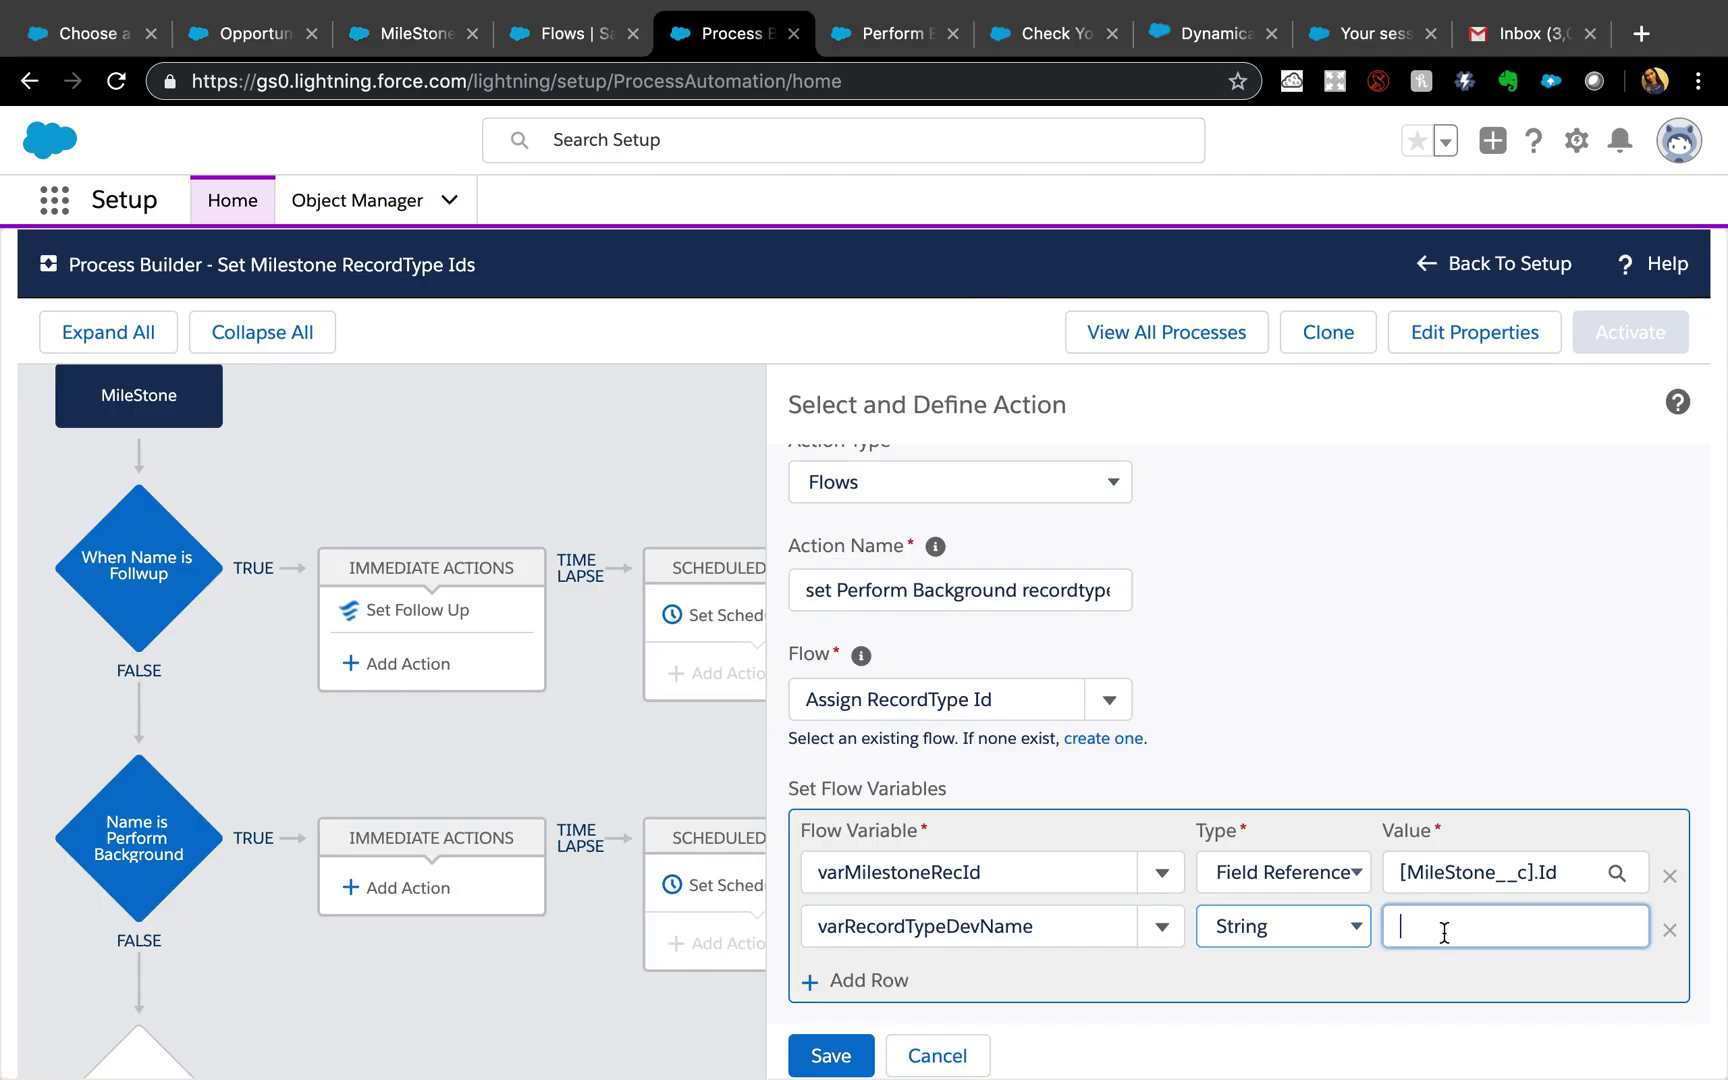
{"action": "key", "text": "ctrl+v"}
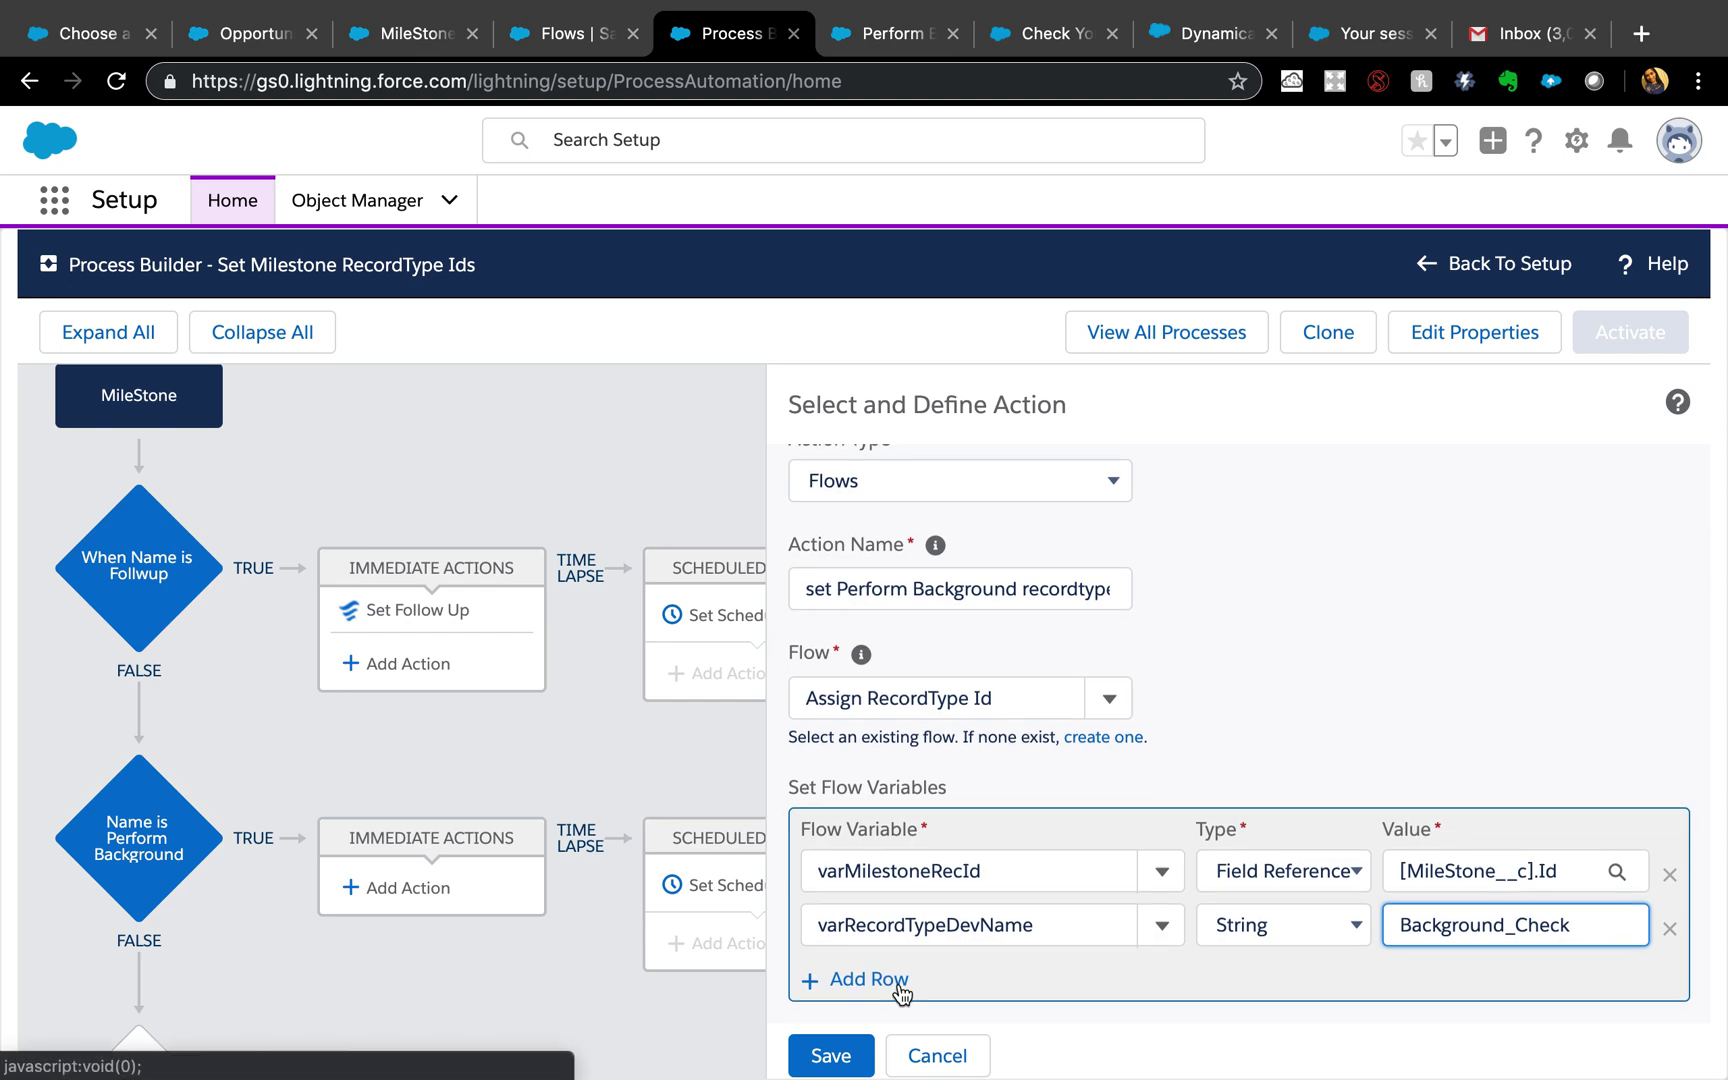
{"action": "scroll", "coordinate": [862, 1020], "scroll_direction": "down", "scroll_amount": 1}
{"action": "left_click", "coordinate": [840, 1052]}
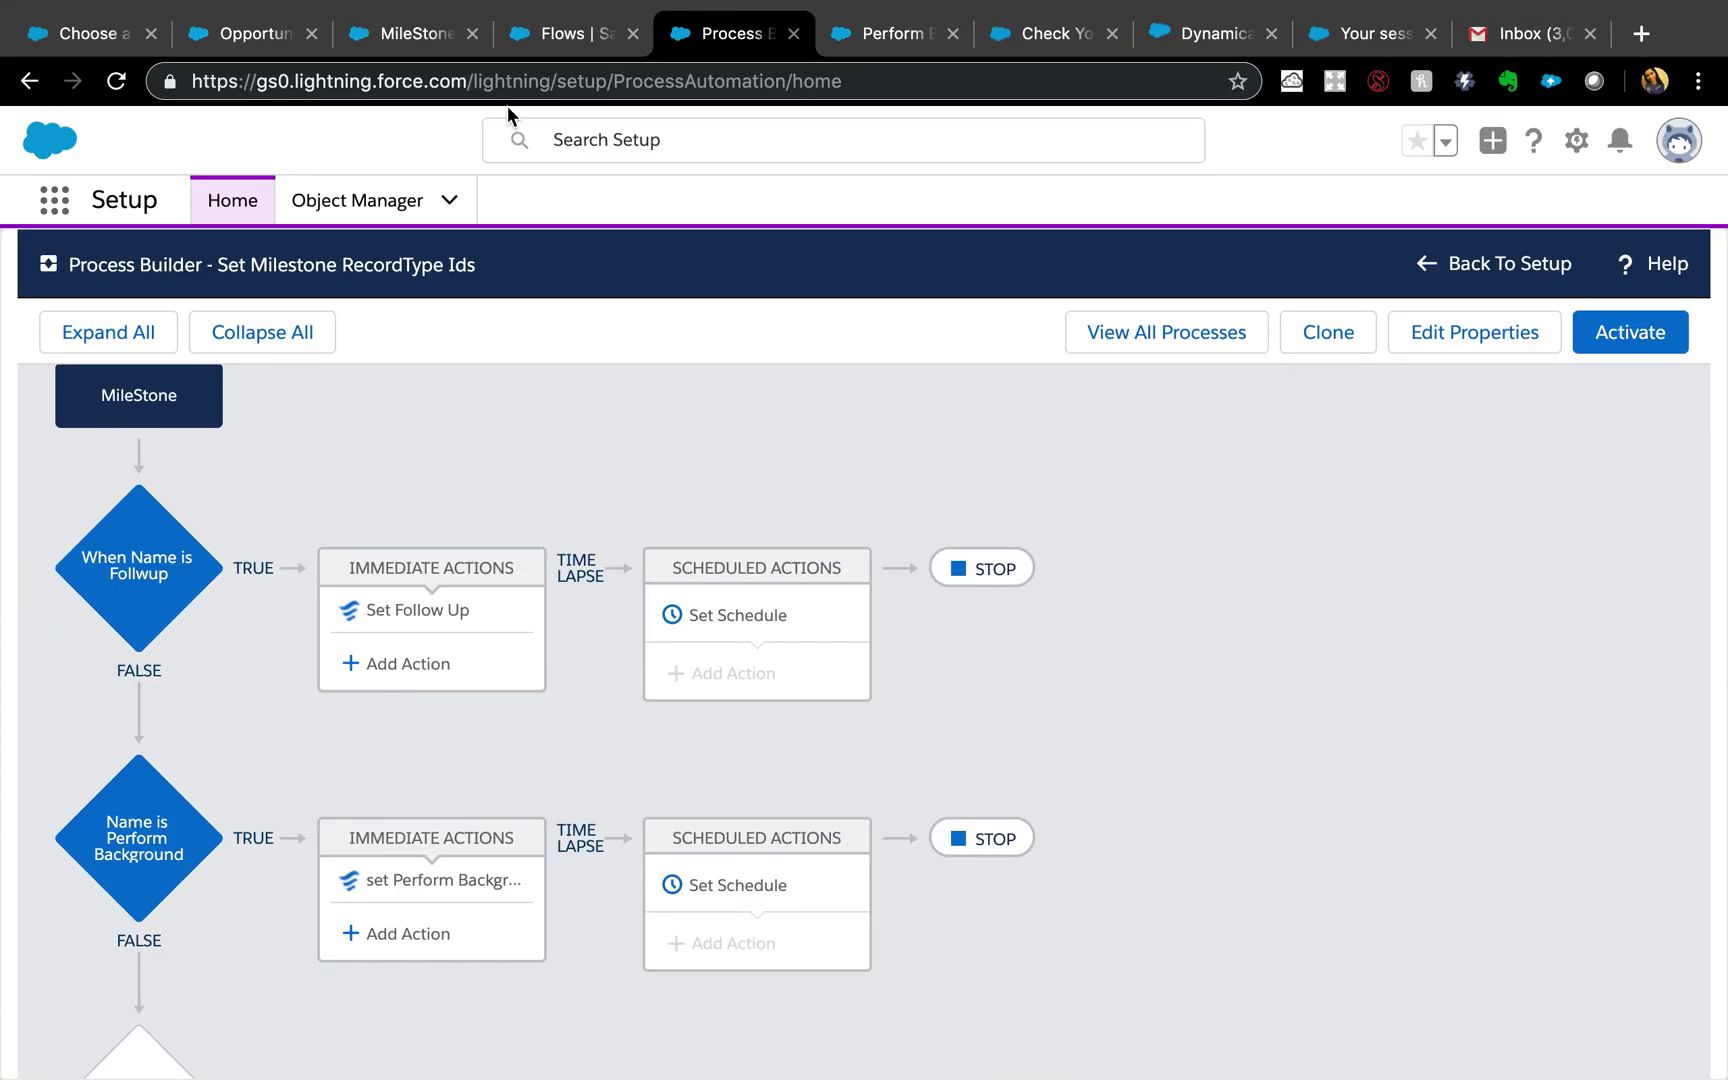
Open the Dickenson Mobile Generators opportunity and mark Prospecting as its current stage
{"action": "left_click", "coordinate": [448, 33]}
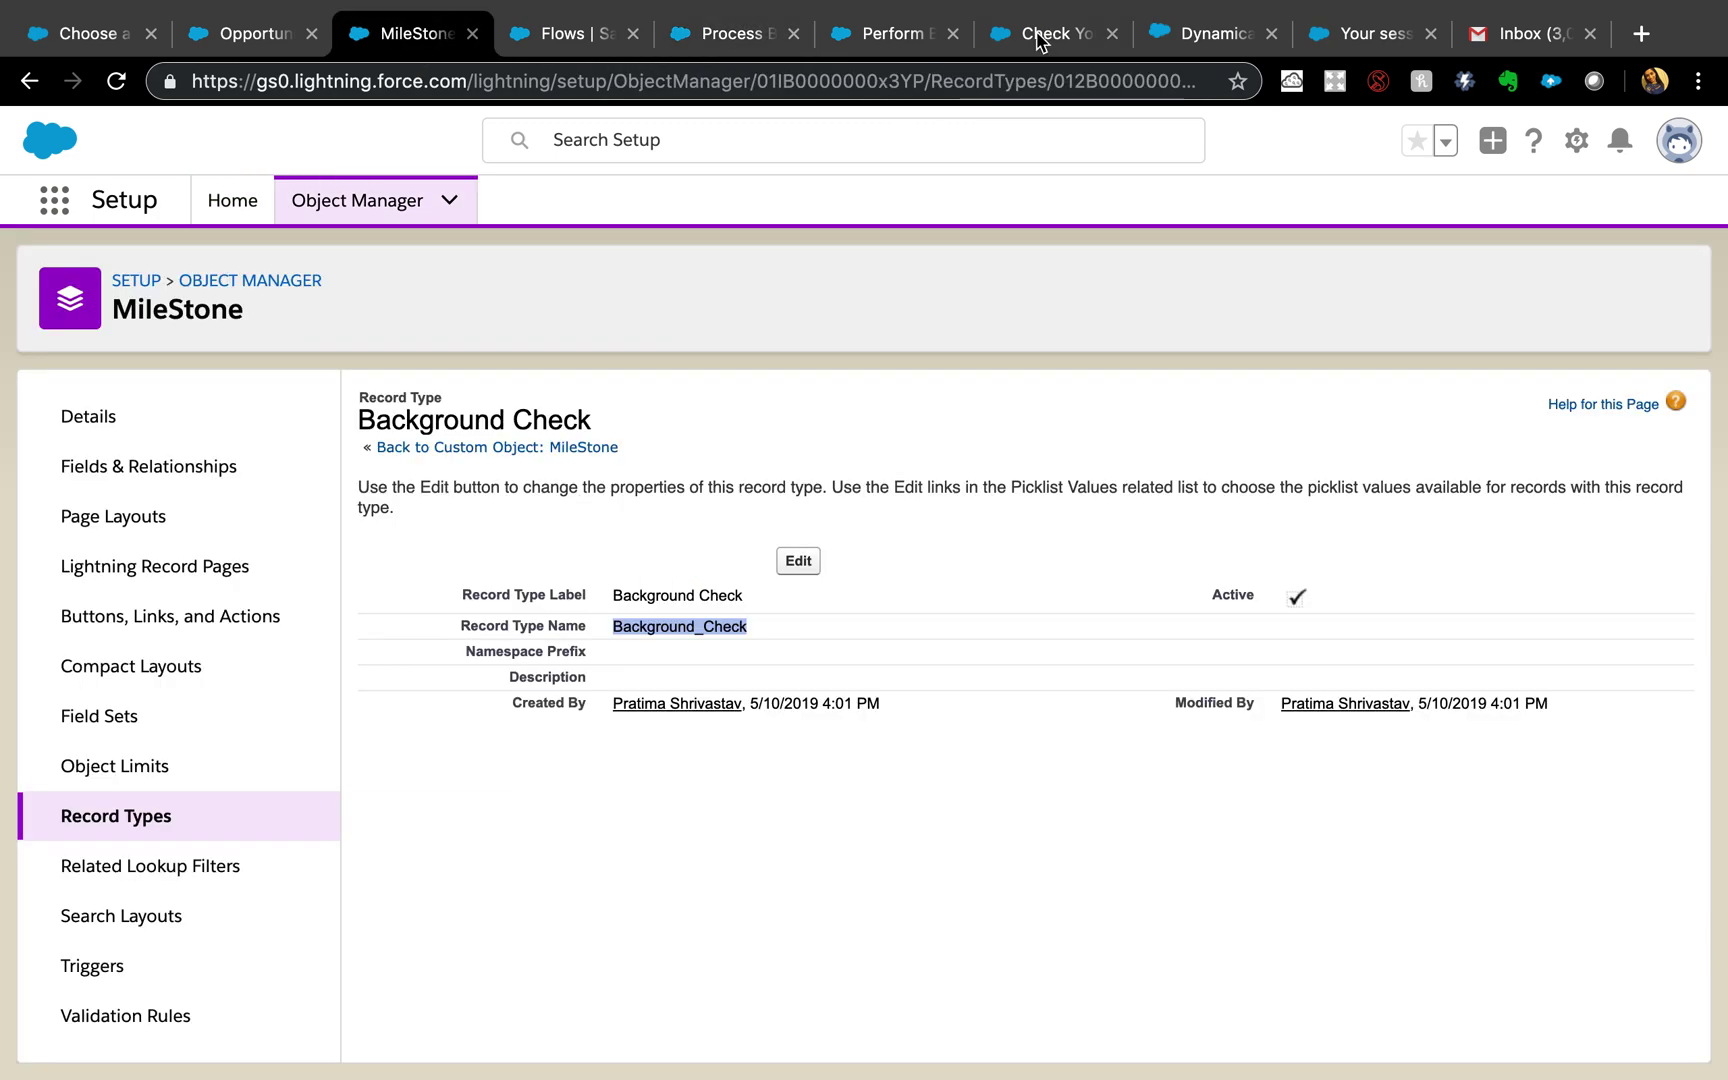
{"action": "left_click", "coordinate": [899, 40]}
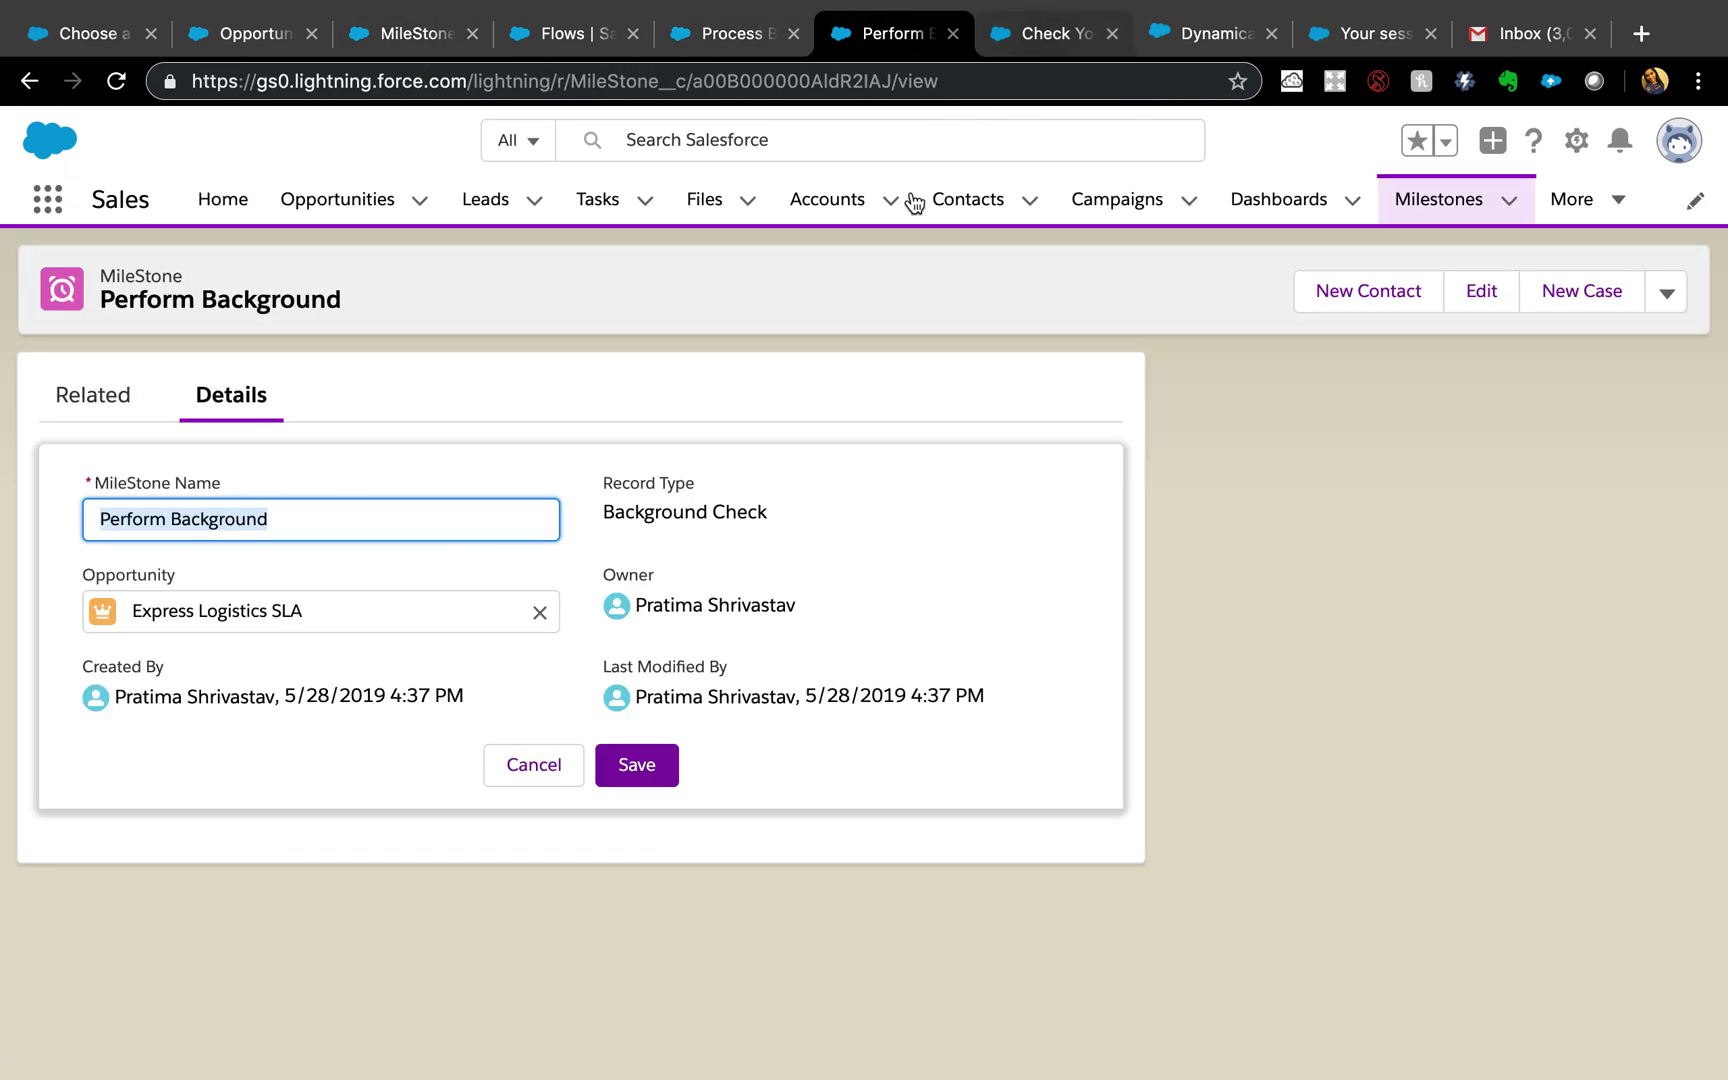
{"action": "left_click", "coordinate": [359, 219]}
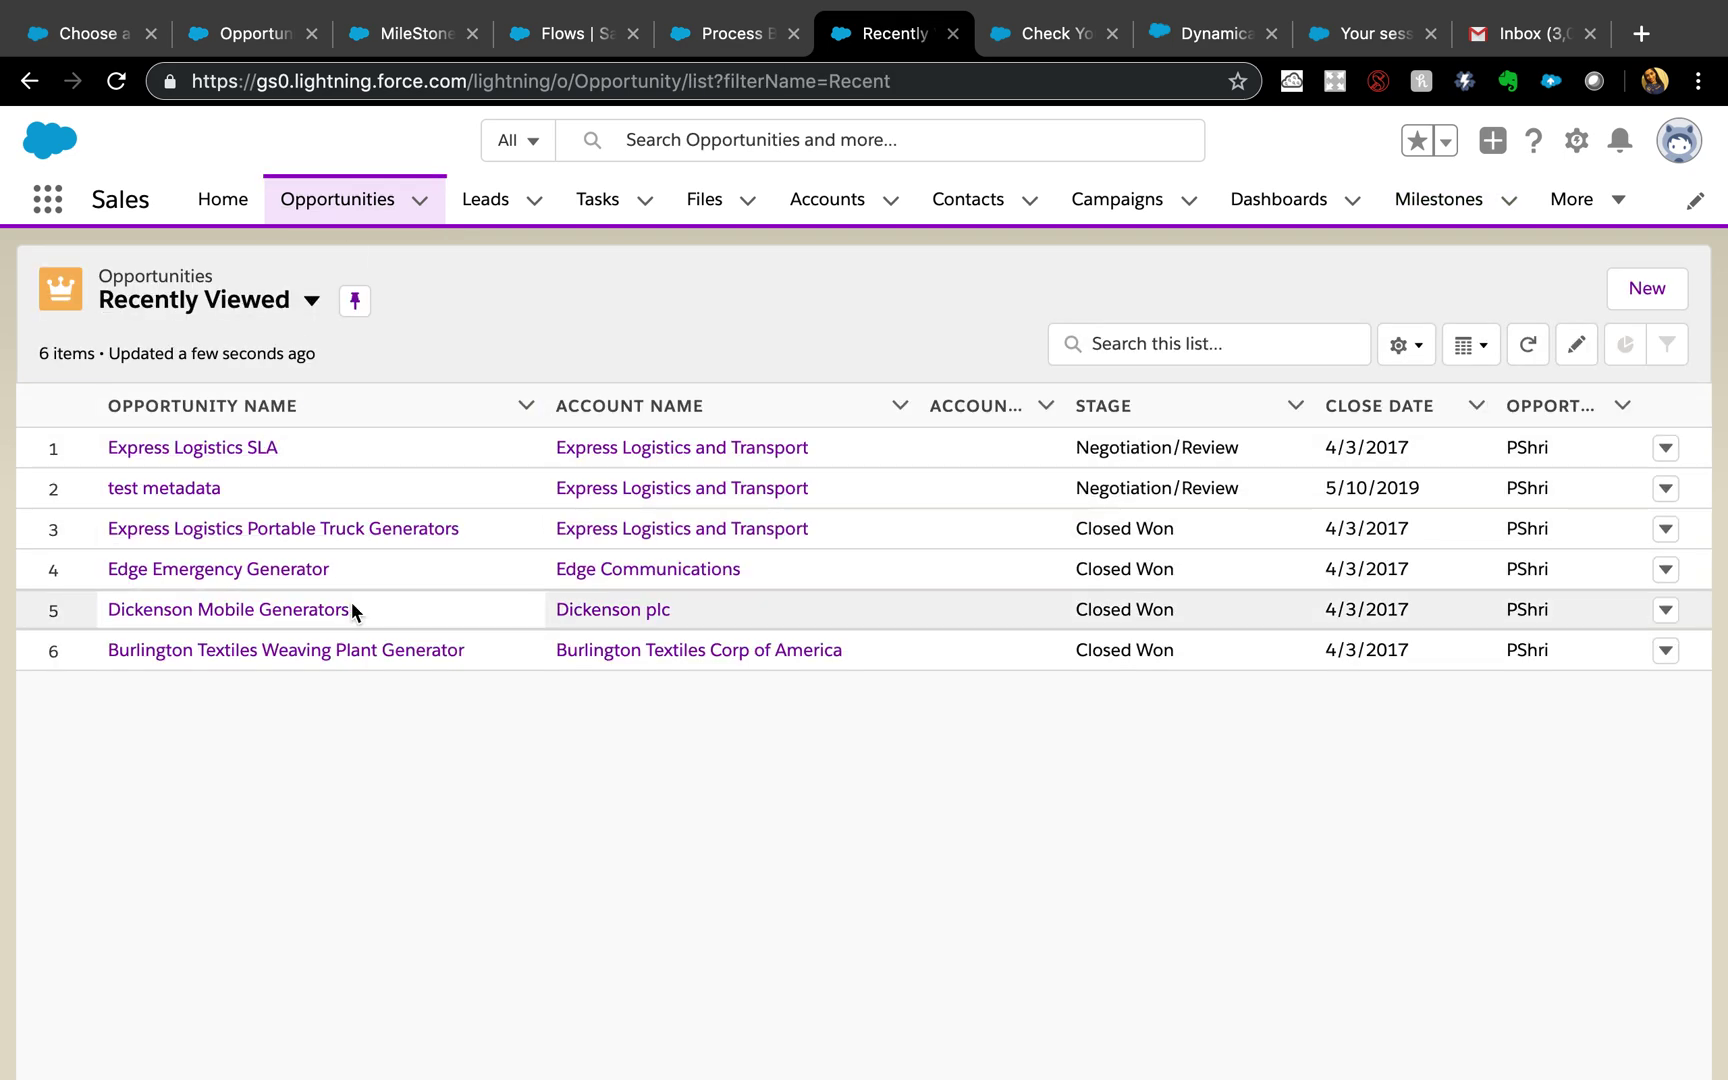
{"action": "left_click", "coordinate": [289, 612]}
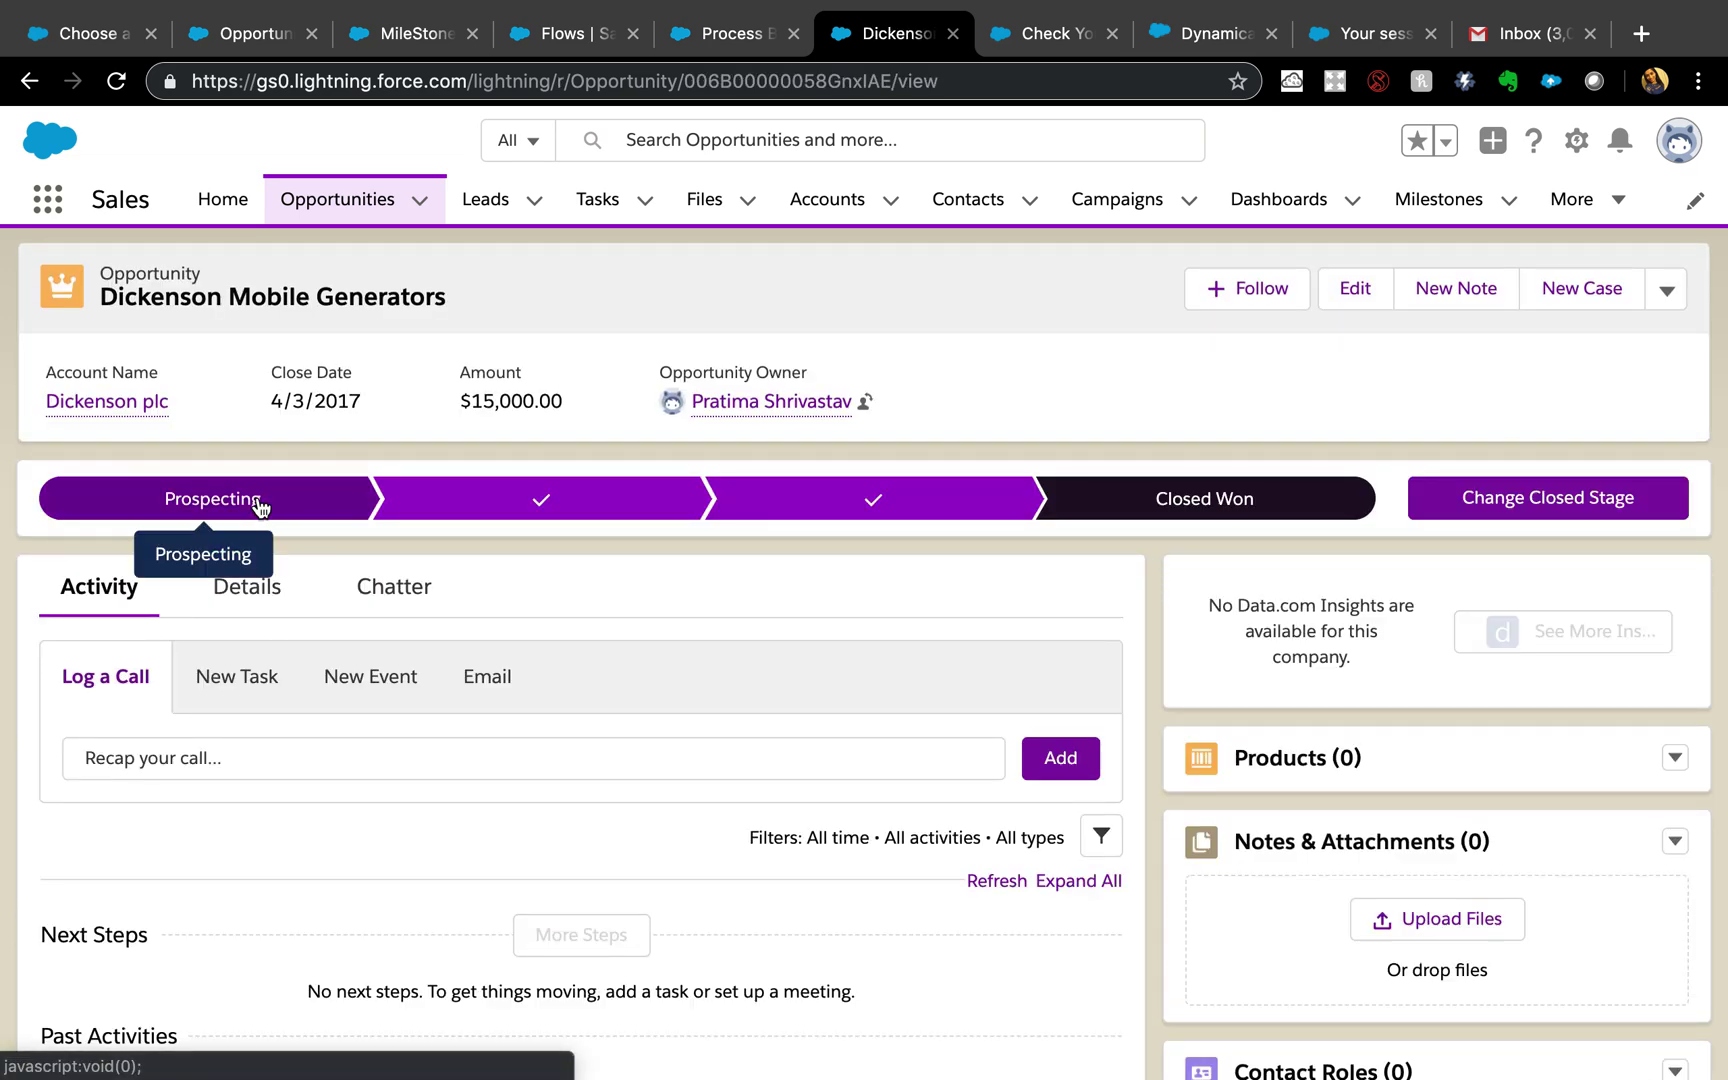
{"action": "left_click", "coordinate": [260, 507]}
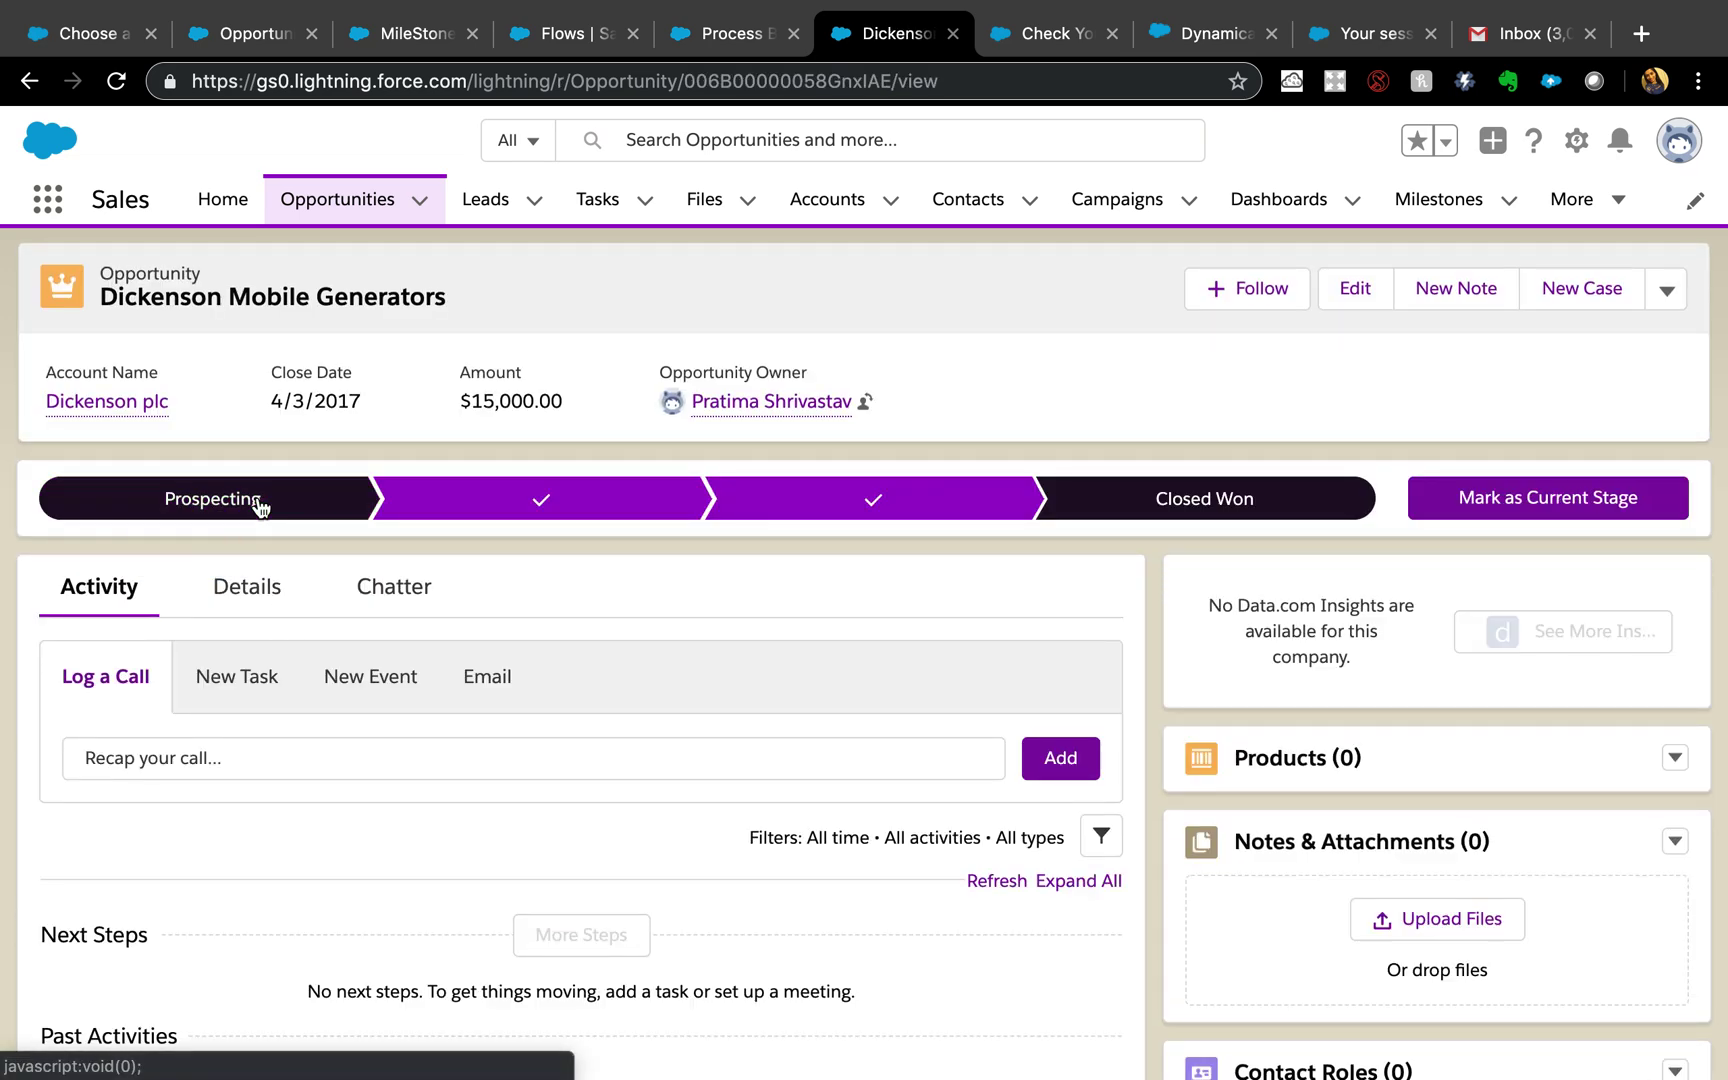
{"action": "left_click", "coordinate": [1510, 490]}
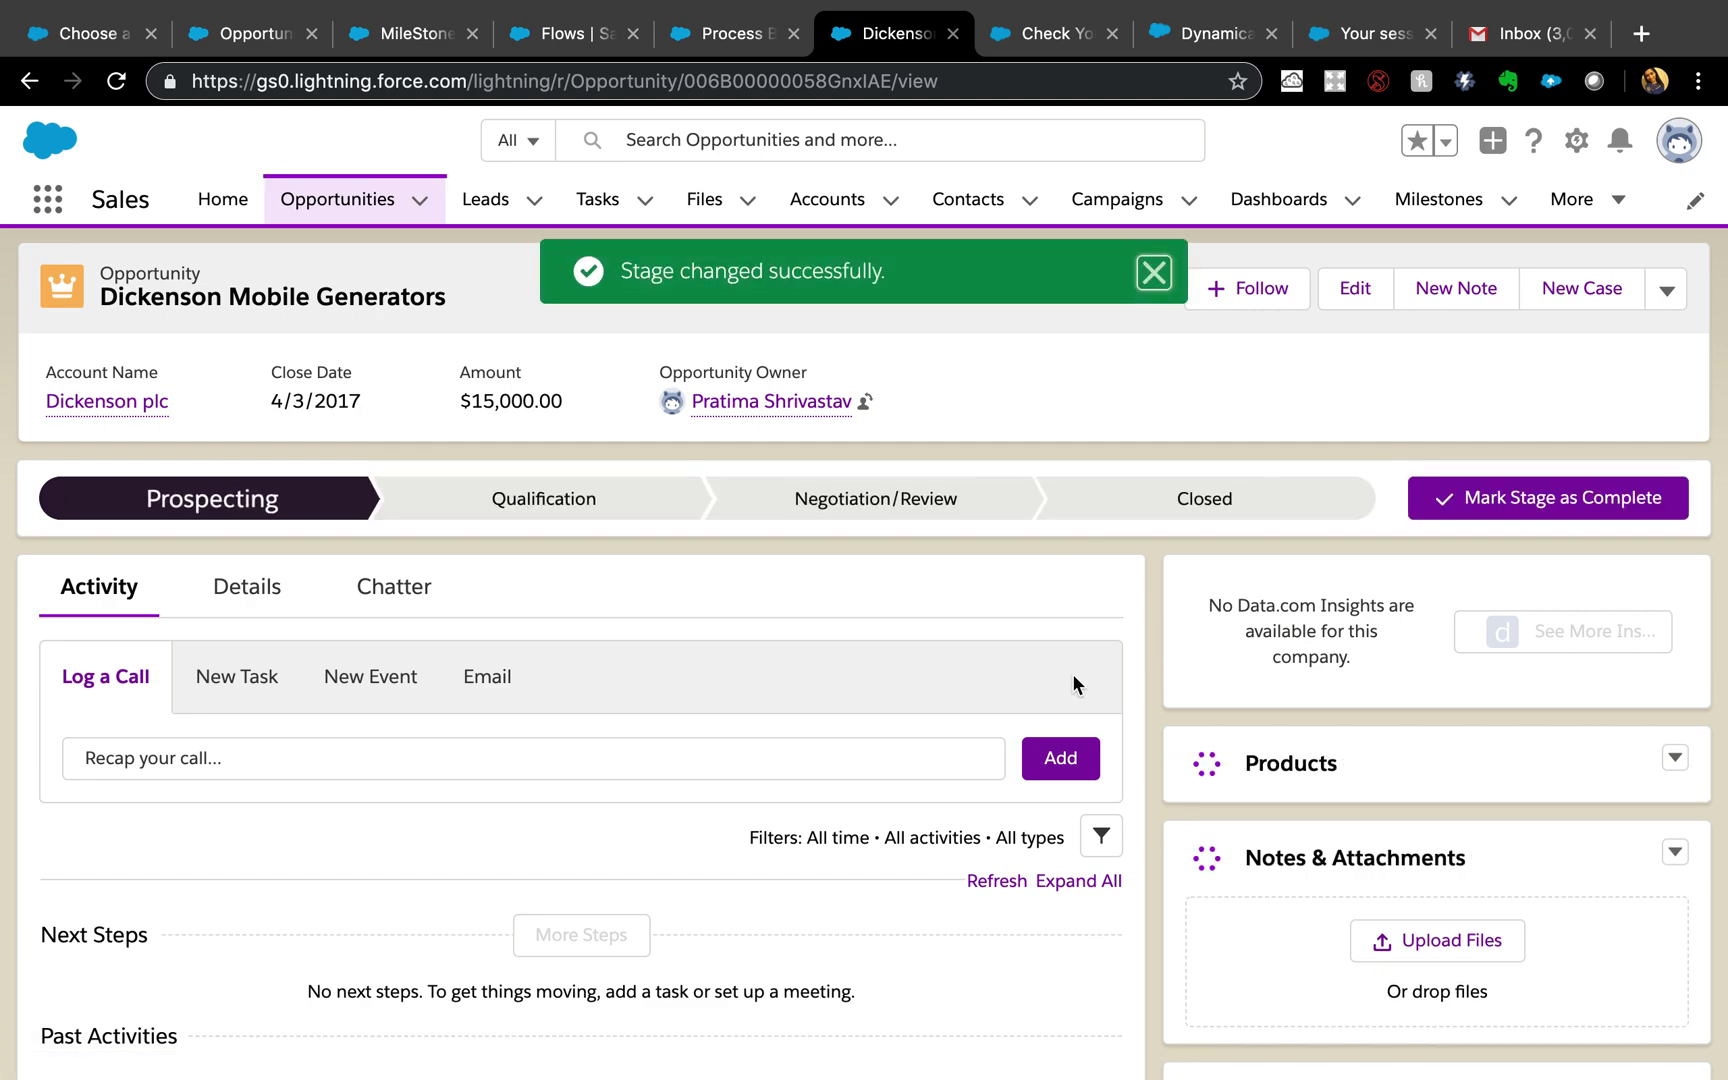
Open the opportunity's "Follow up with Customer" milestone to check its record type
{"action": "scroll", "coordinate": [1072, 674], "scroll_direction": "down", "scroll_amount": 10}
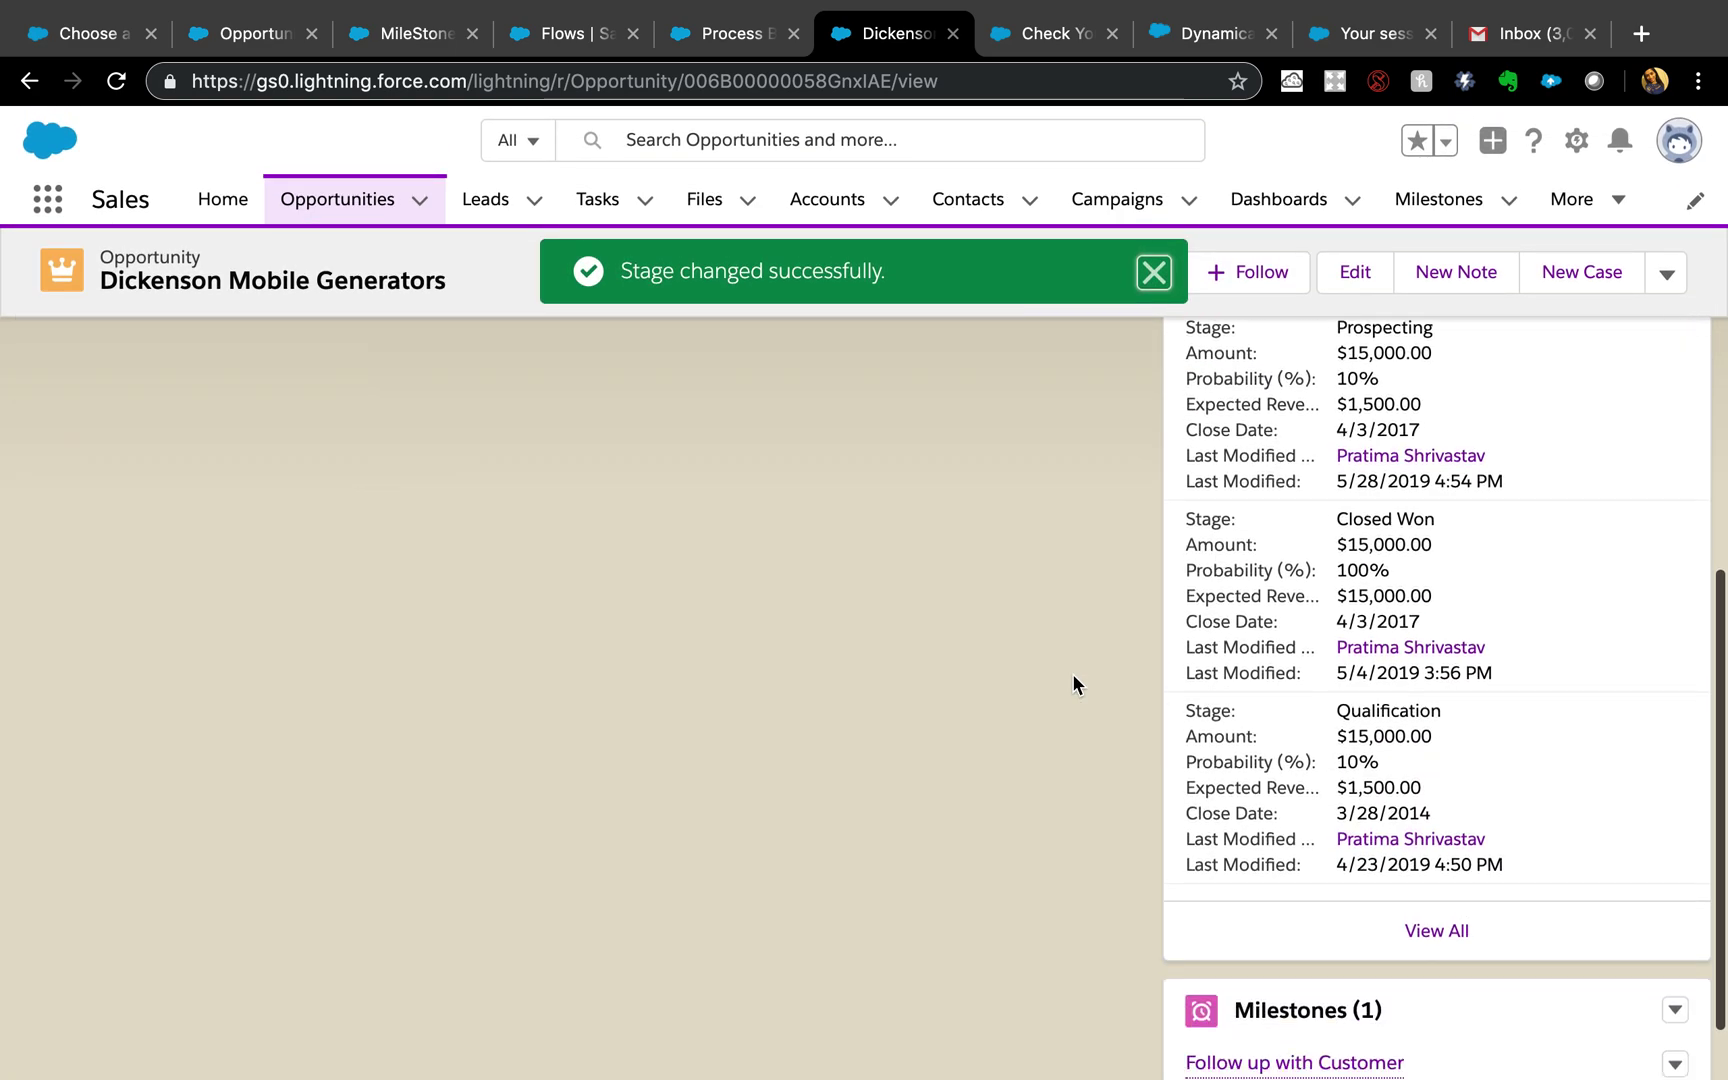
{"action": "scroll", "coordinate": [1073, 676], "scroll_direction": "down", "scroll_amount": 2}
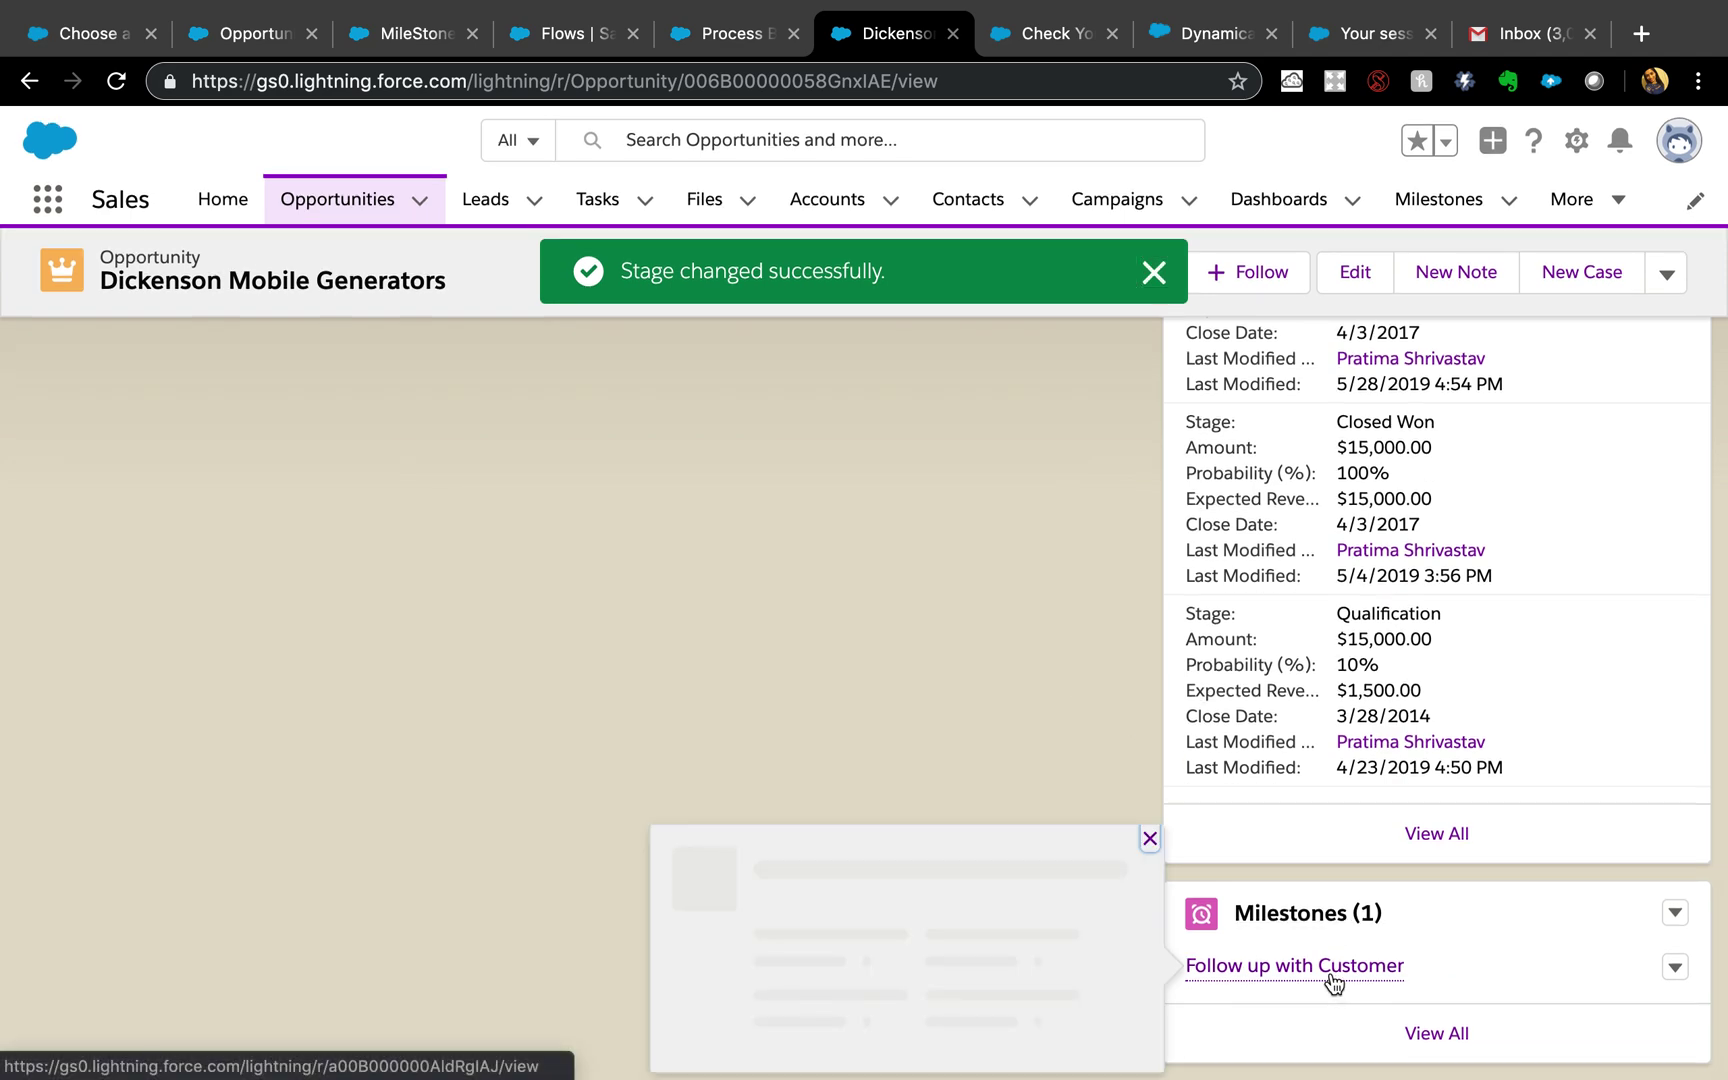
{"action": "left_click", "coordinate": [1335, 977]}
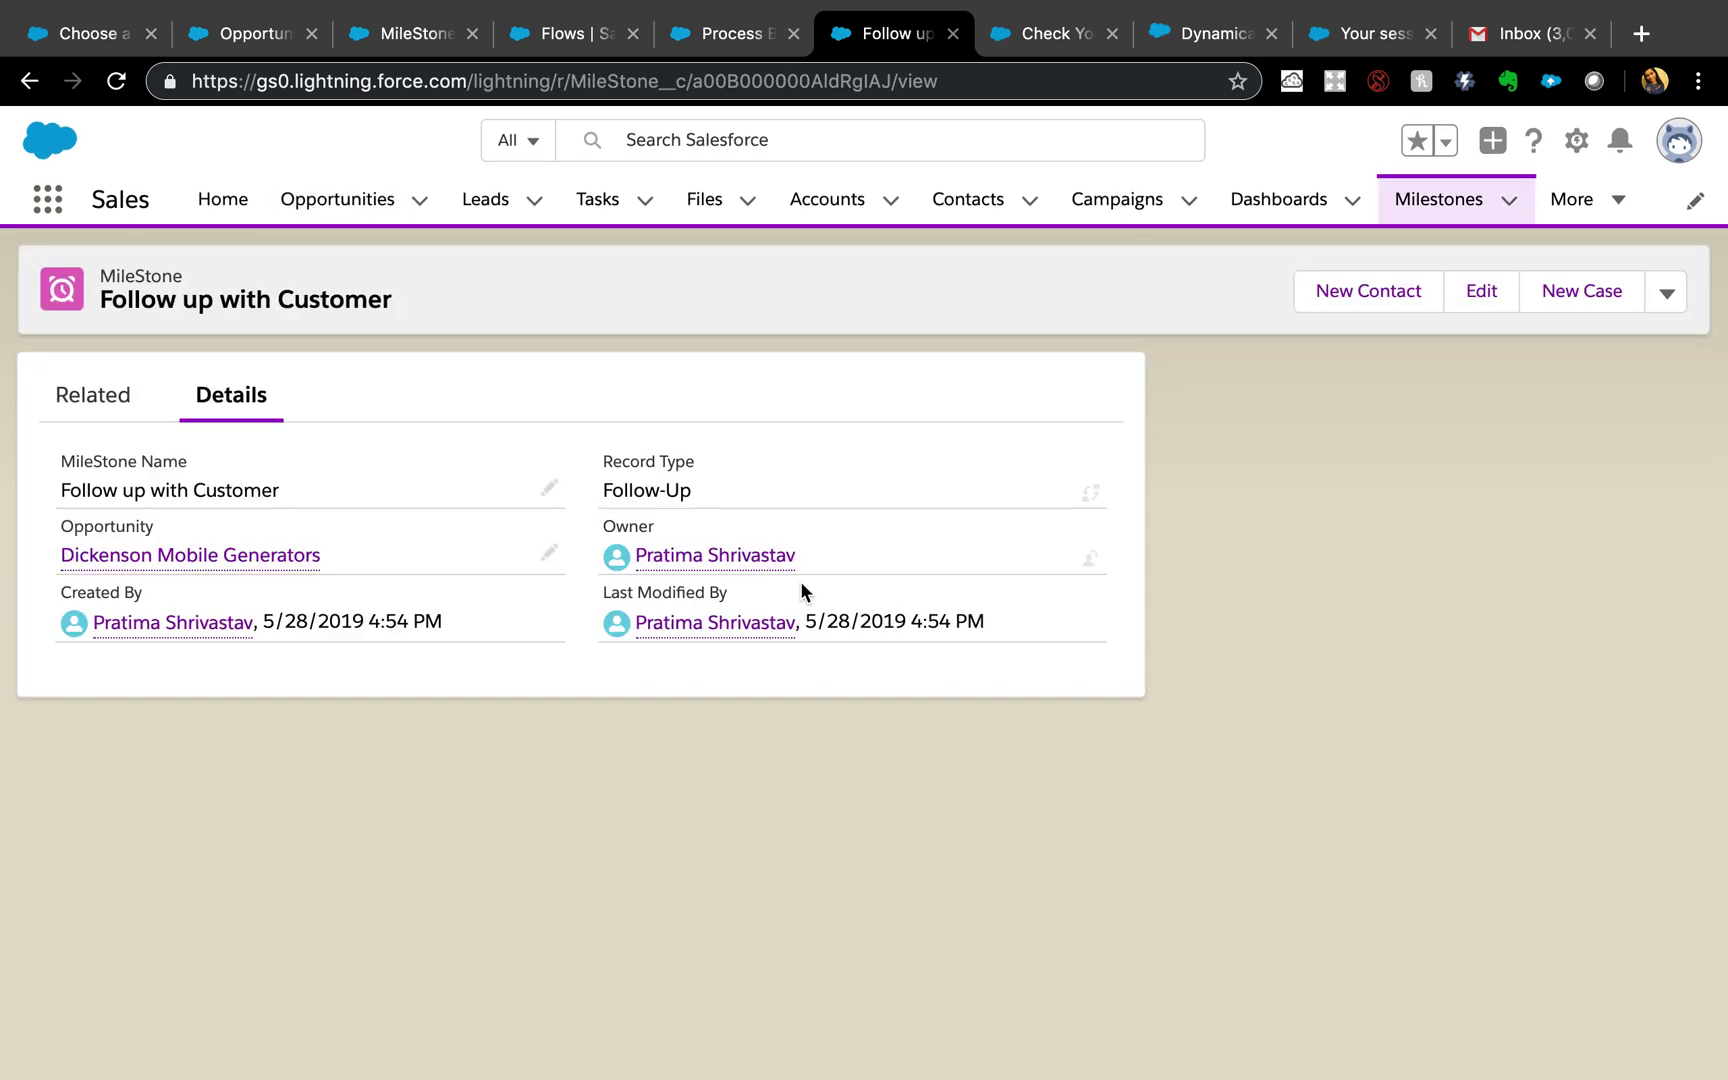